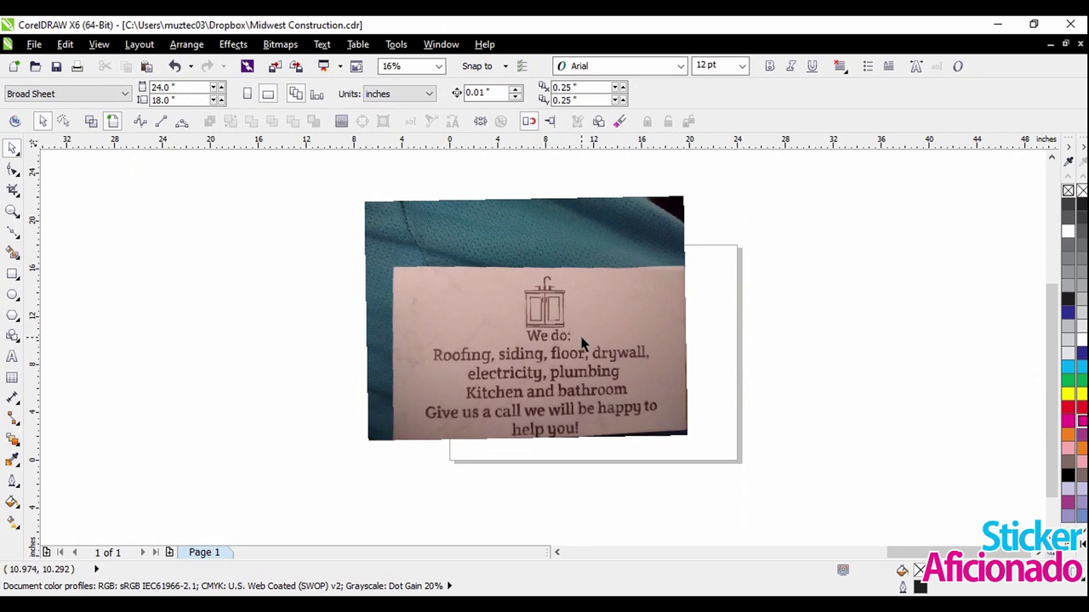
Draw a rectangle about 3.13 by 0.18 inches over the base strip of the cabinet in the photo.
{"action": "scroll", "coordinate": [574, 348], "scroll_direction": "up", "scroll_amount": 2}
{"action": "scroll", "coordinate": [527, 338], "scroll_direction": "down", "scroll_amount": 2}
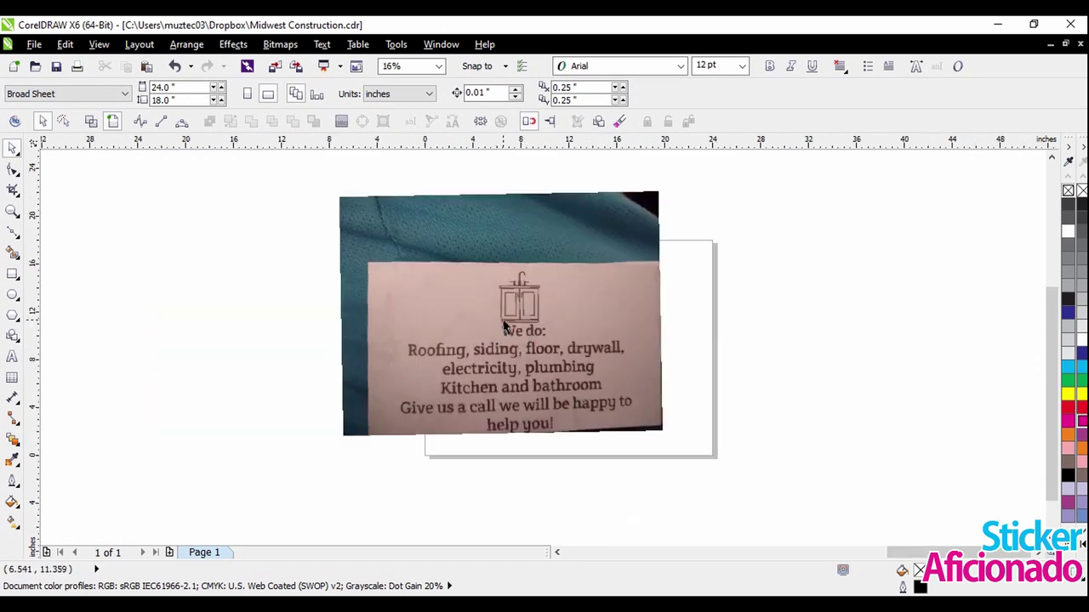
{"action": "scroll", "coordinate": [503, 327], "scroll_direction": "up", "scroll_amount": 2}
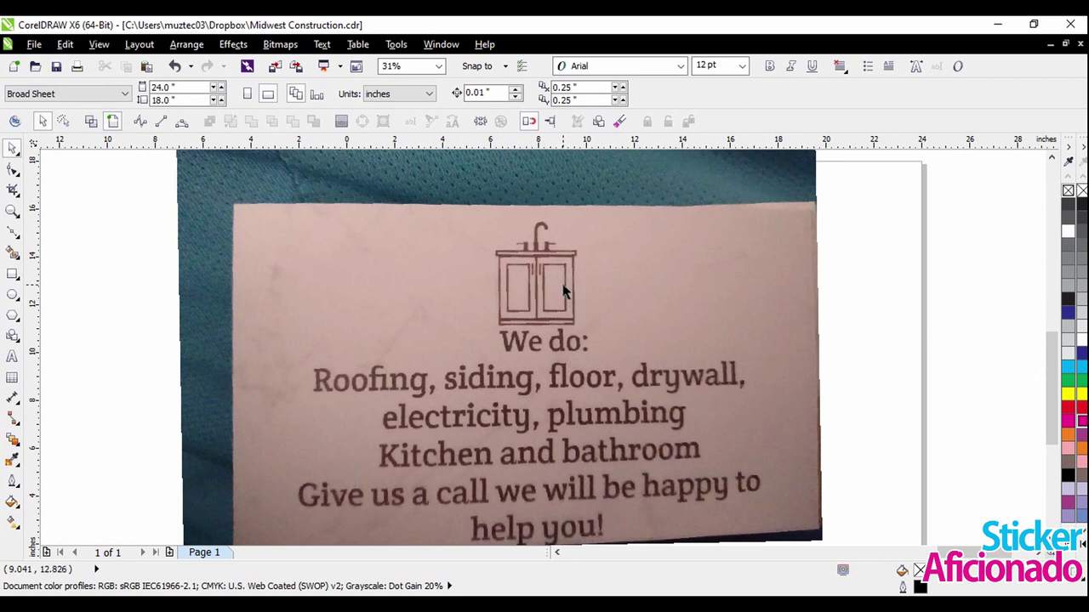
{"action": "scroll", "coordinate": [560, 281], "scroll_direction": "up", "scroll_amount": 2}
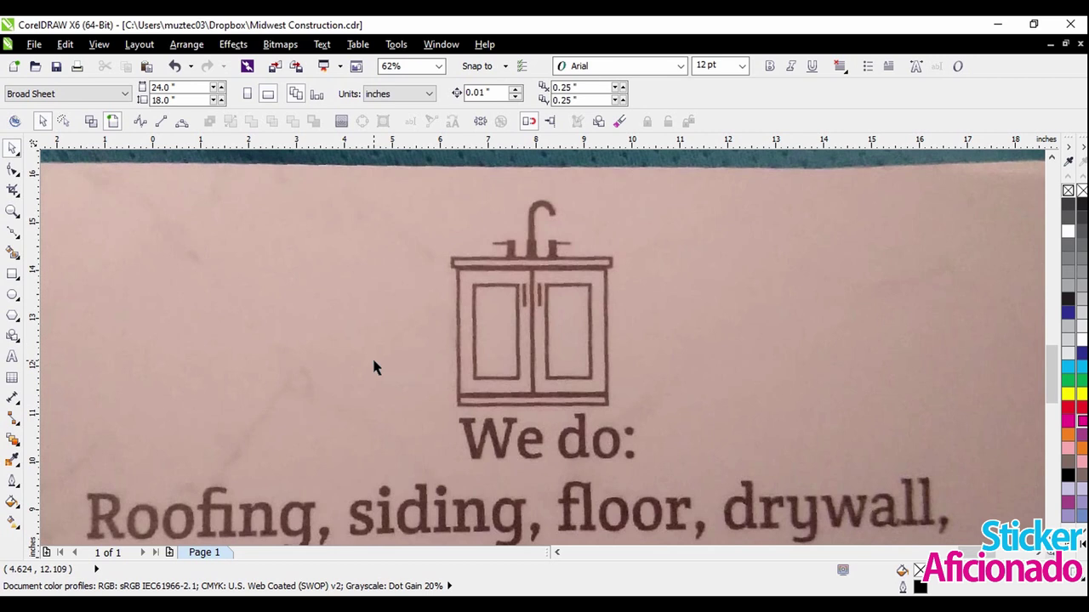
{"action": "scroll", "coordinate": [479, 294], "scroll_direction": "up", "scroll_amount": 2}
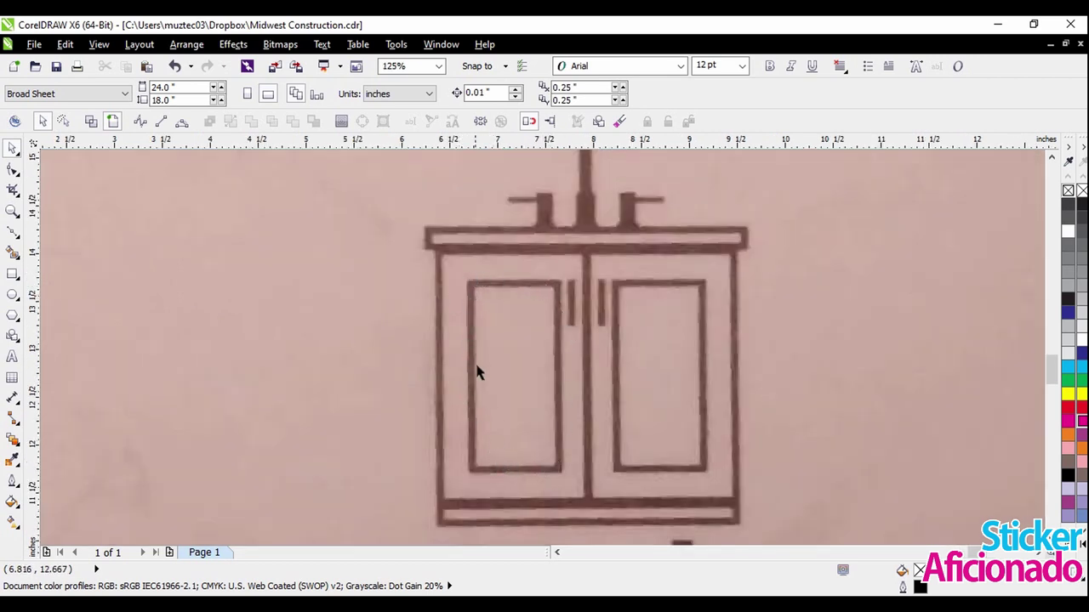
{"action": "scroll", "coordinate": [528, 268], "scroll_direction": "down", "scroll_amount": 2}
{"action": "scroll", "coordinate": [525, 294], "scroll_direction": "up", "scroll_amount": 2}
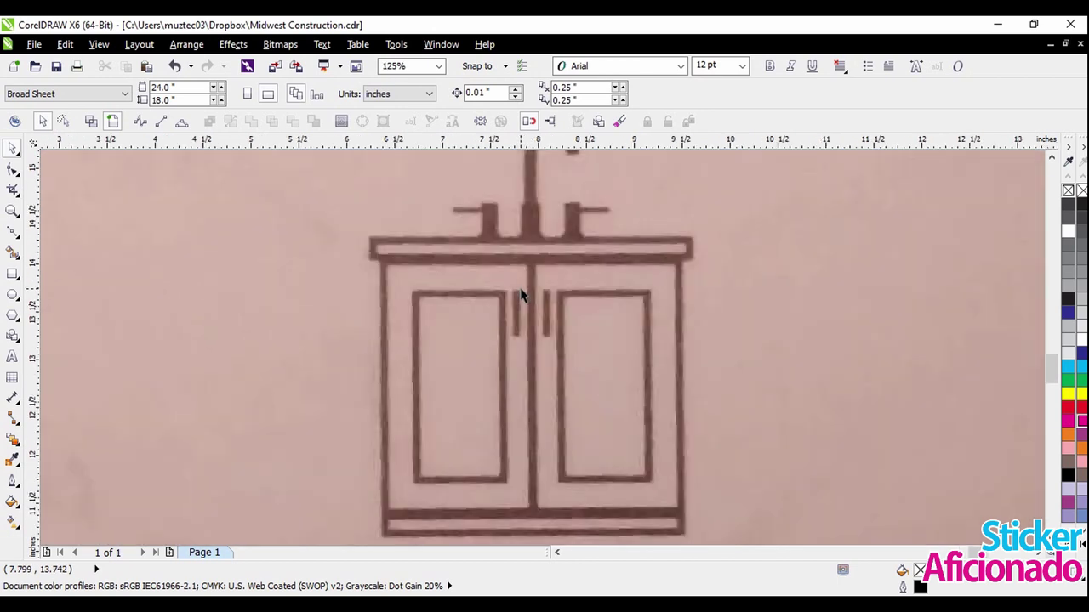
{"action": "left_click", "coordinate": [13, 277]}
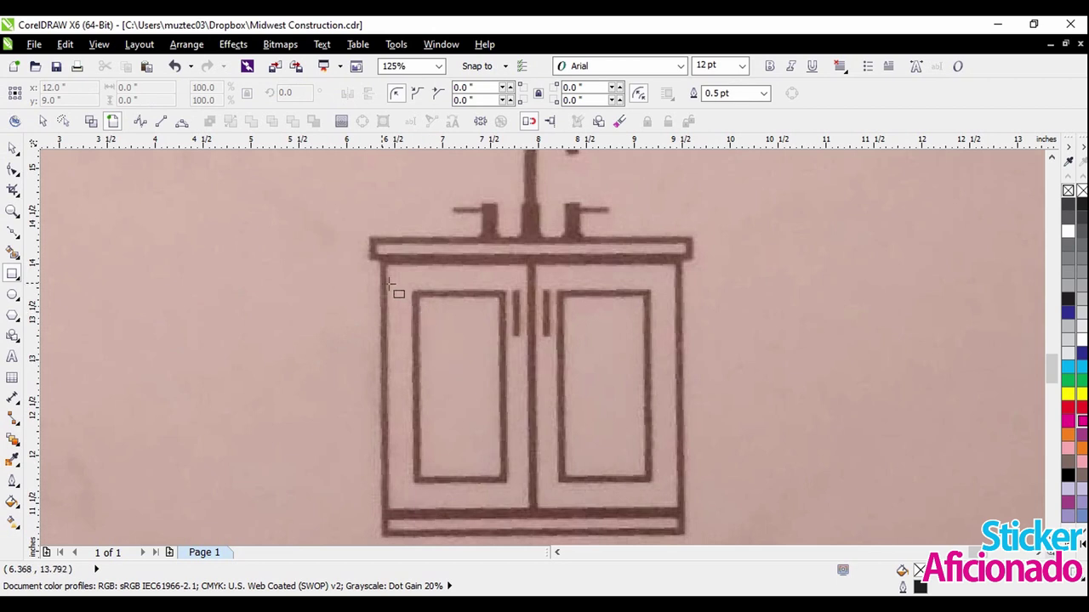
{"action": "scroll", "coordinate": [396, 291], "scroll_direction": "down", "scroll_amount": 2}
{"action": "scroll", "coordinate": [437, 396], "scroll_direction": "up", "scroll_amount": 4}
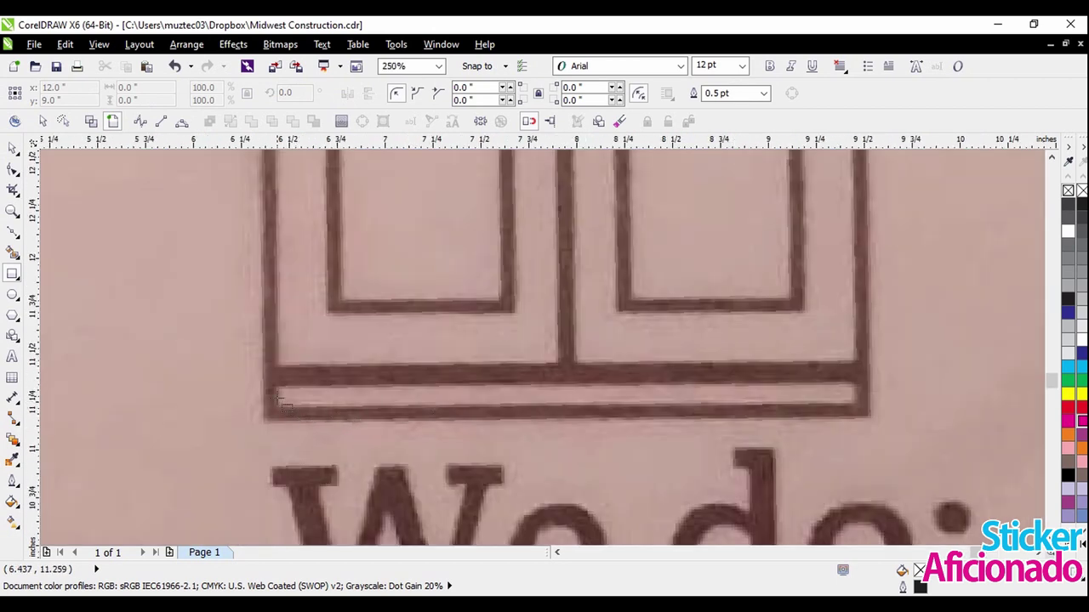
{"action": "left_click_drag", "start_coordinate": [265, 376], "coordinate": [862, 410]}
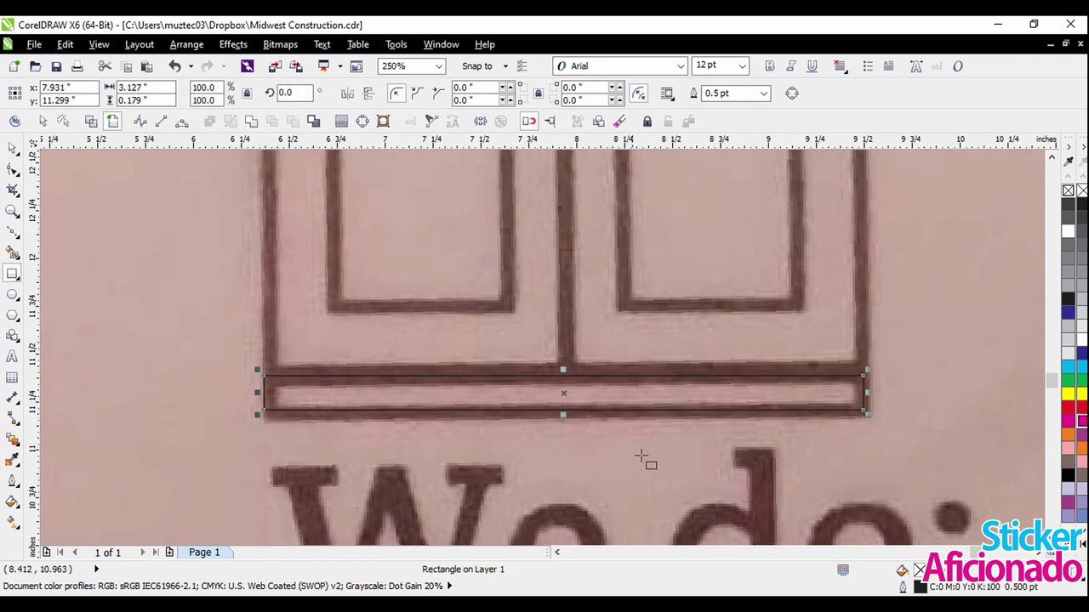
Draw a rectangle about 1.56 by 2.67 inches over the outline of the cabinet's left door.
{"action": "scroll", "coordinate": [554, 448], "scroll_direction": "down", "scroll_amount": 2}
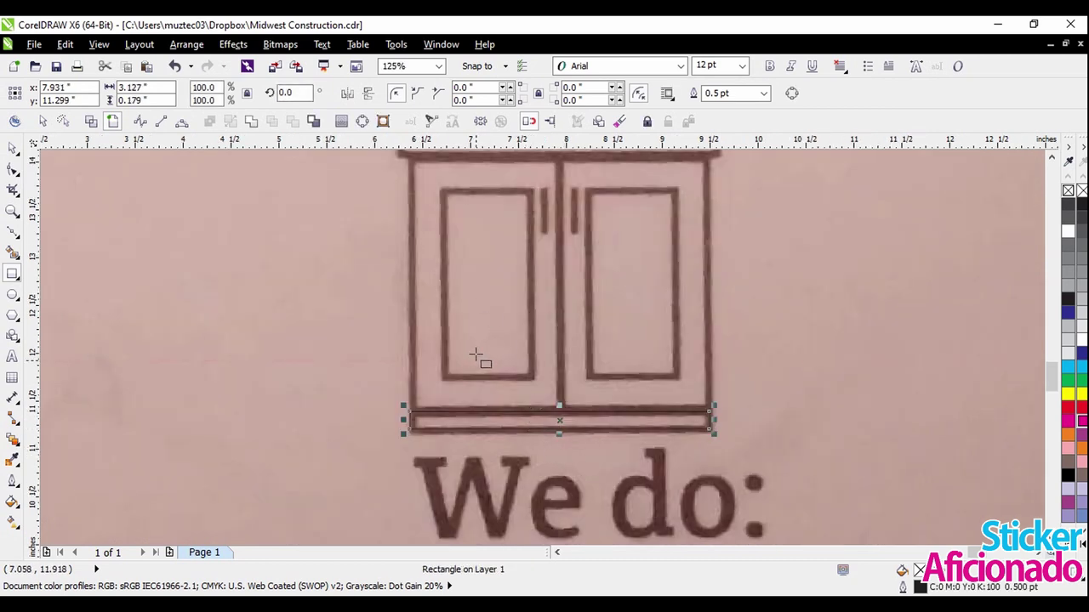
{"action": "scroll", "coordinate": [421, 170], "scroll_direction": "up", "scroll_amount": 2}
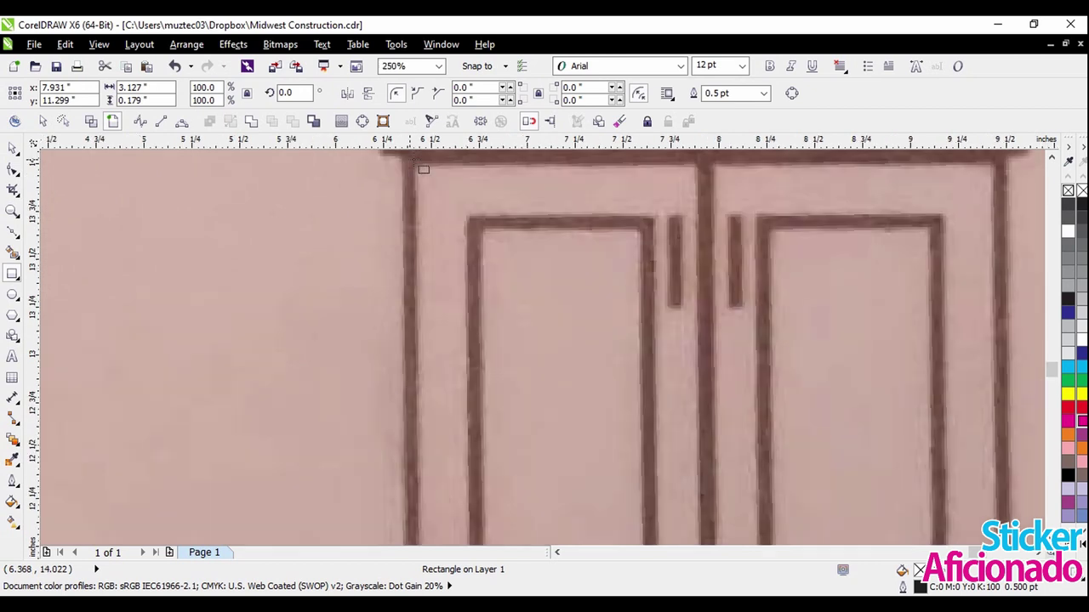
{"action": "scroll", "coordinate": [421, 198], "scroll_direction": "down", "scroll_amount": 2}
{"action": "scroll", "coordinate": [496, 428], "scroll_direction": "up", "scroll_amount": 2}
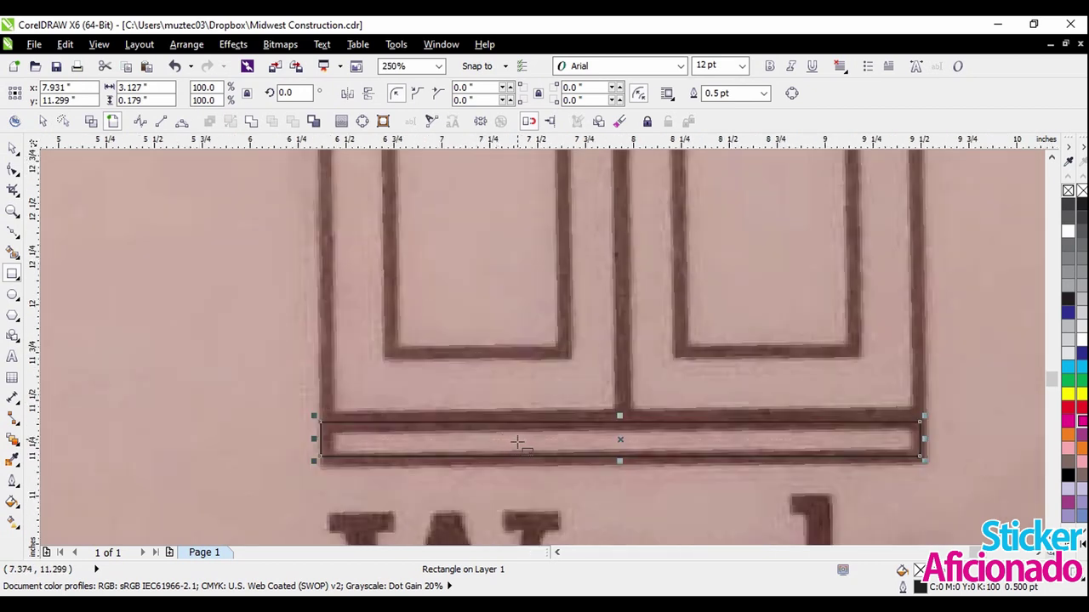
{"action": "scroll", "coordinate": [569, 480], "scroll_direction": "down", "scroll_amount": 2}
{"action": "scroll", "coordinate": [450, 204], "scroll_direction": "up", "scroll_amount": 2}
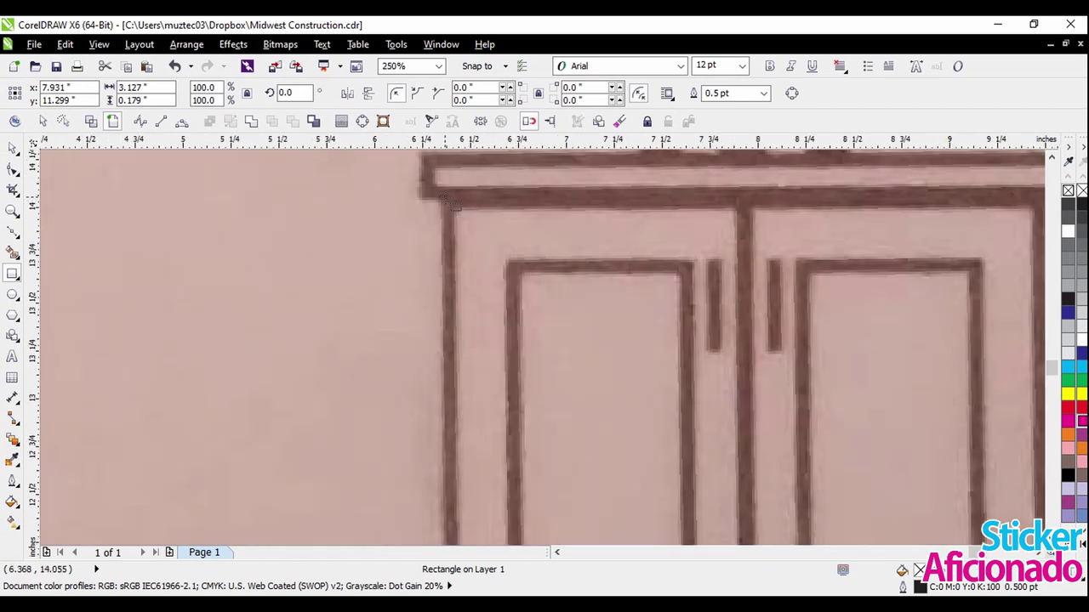
{"action": "scroll", "coordinate": [455, 204], "scroll_direction": "down", "scroll_amount": 2}
{"action": "left_click_drag", "start_coordinate": [450, 199], "coordinate": [601, 449]}
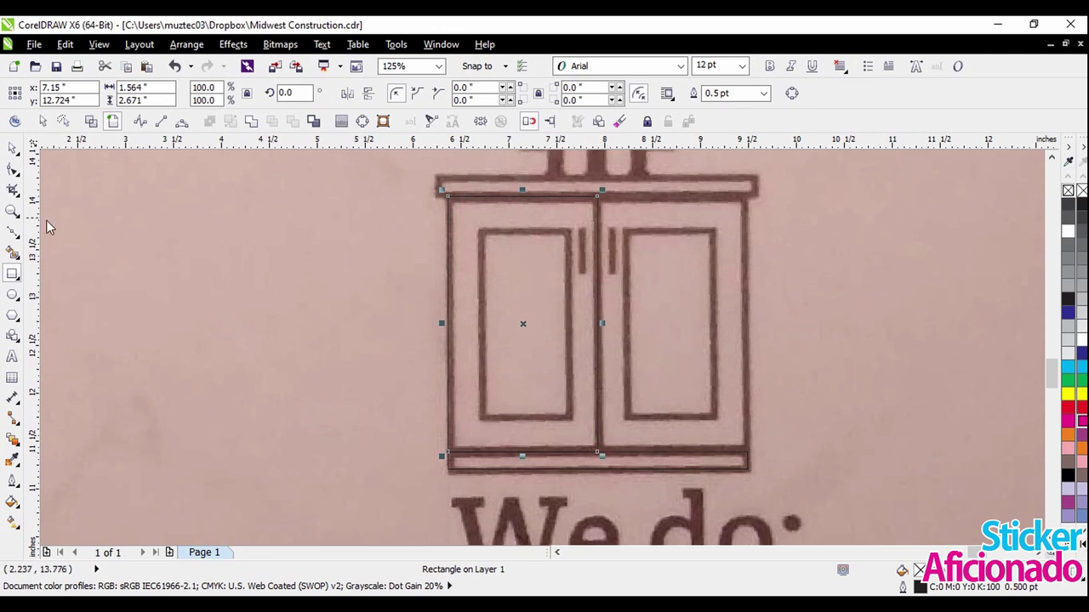
Nudge the base strip rectangle straight down until it sits just below the cabinet's base in the photo.
{"action": "left_click", "coordinate": [12, 148]}
{"action": "scroll", "coordinate": [586, 502], "scroll_direction": "up", "scroll_amount": 2}
{"action": "left_click", "coordinate": [655, 469]}
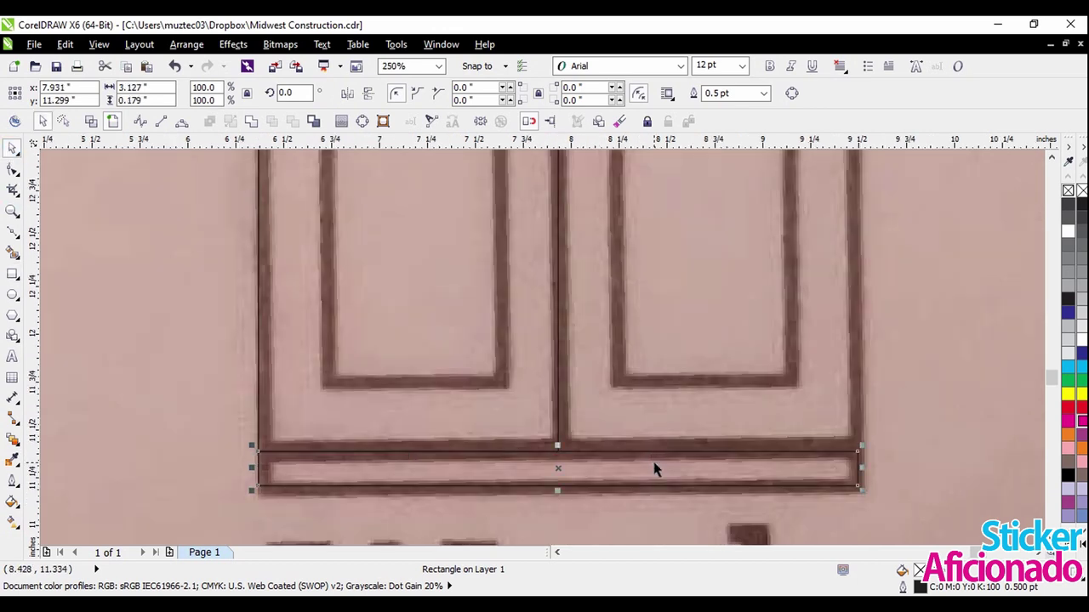
{"action": "key", "text": "Down"}
{"action": "key", "text": "Down"}
{"action": "key", "text": "Down"}
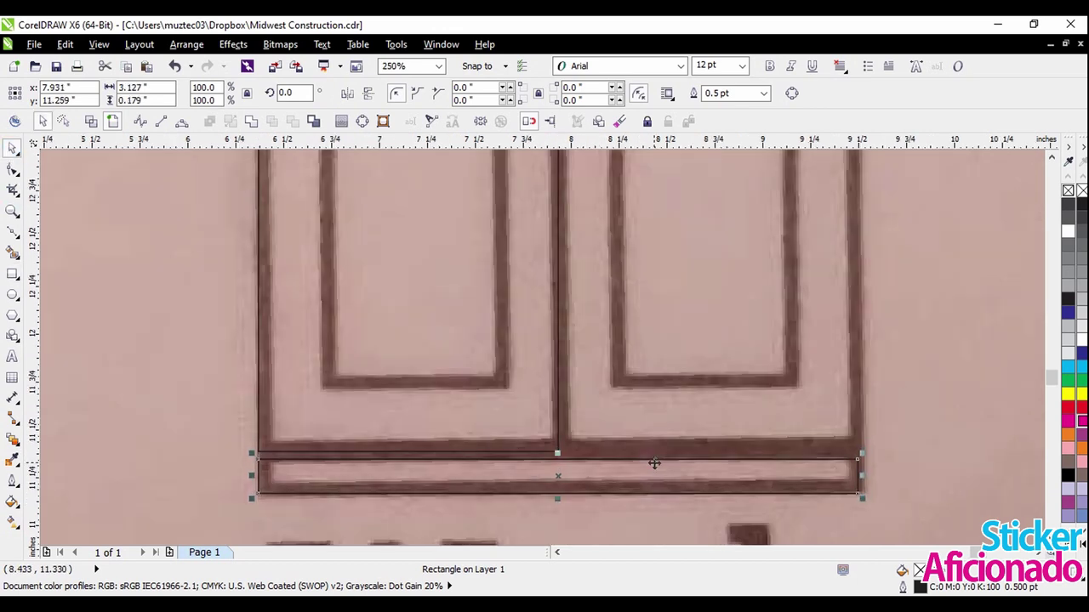
{"action": "key", "text": "Down"}
{"action": "key", "text": "Down"}
{"action": "scroll", "coordinate": [601, 464], "scroll_direction": "down", "scroll_amount": 2}
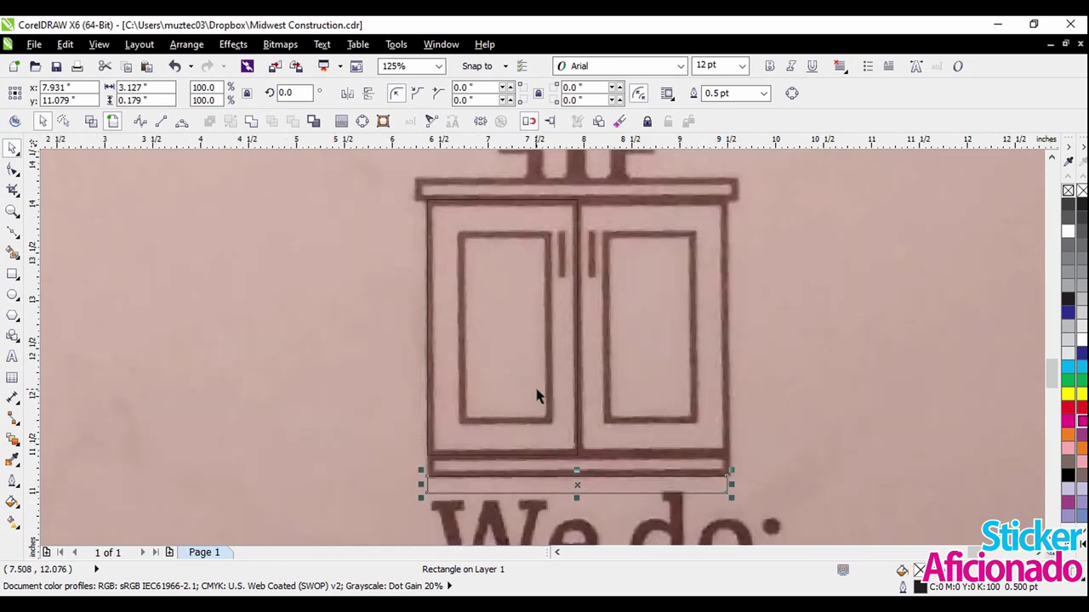
Draw a rectangle about 0.93 by 1.95 inches over the inset panel of the left door.
{"action": "left_click", "coordinate": [537, 396]}
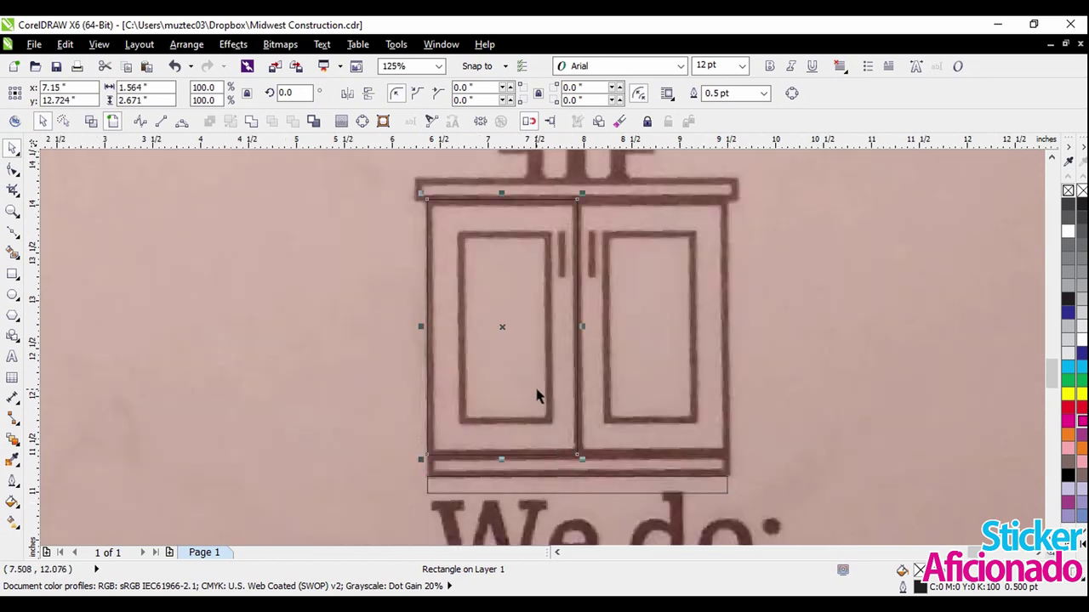
{"action": "scroll", "coordinate": [572, 210], "scroll_direction": "up", "scroll_amount": 2}
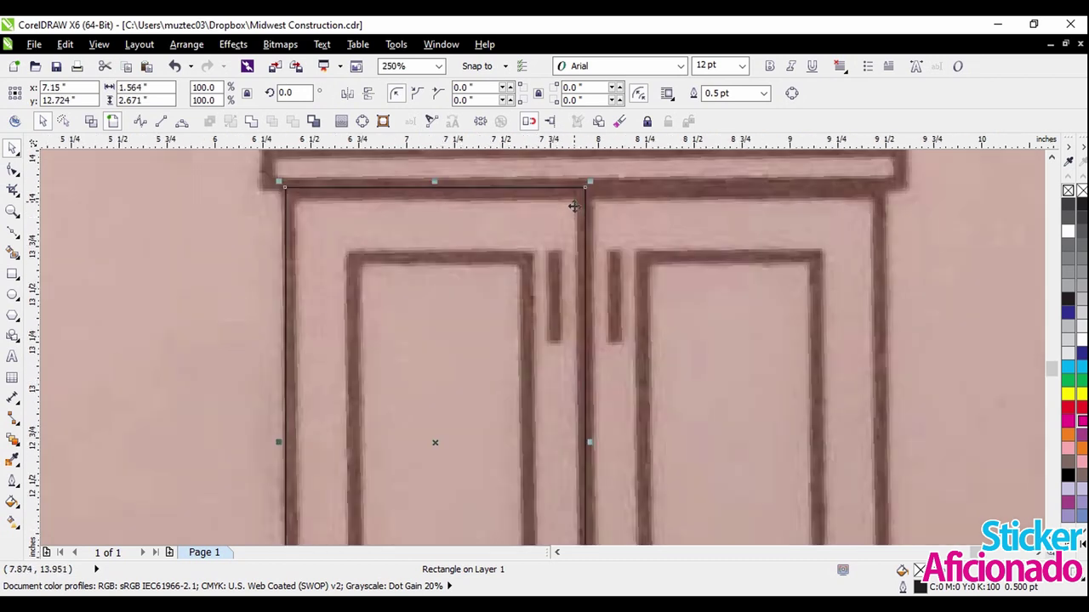
{"action": "left_click", "coordinate": [12, 276]}
{"action": "scroll", "coordinate": [333, 263], "scroll_direction": "down", "scroll_amount": 2}
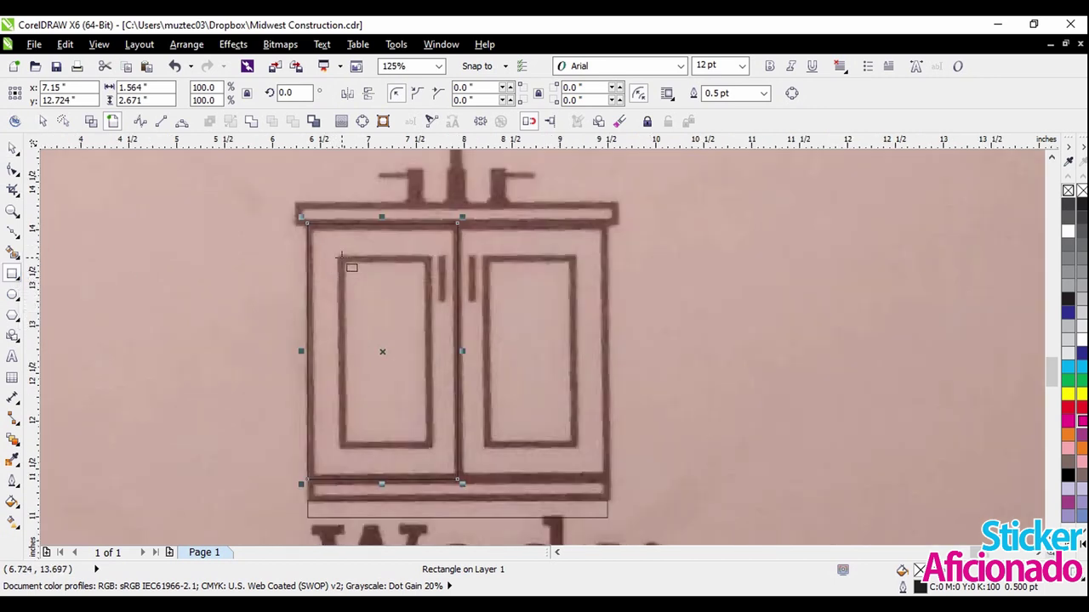
{"action": "left_click_drag", "start_coordinate": [340, 257], "coordinate": [430, 443]}
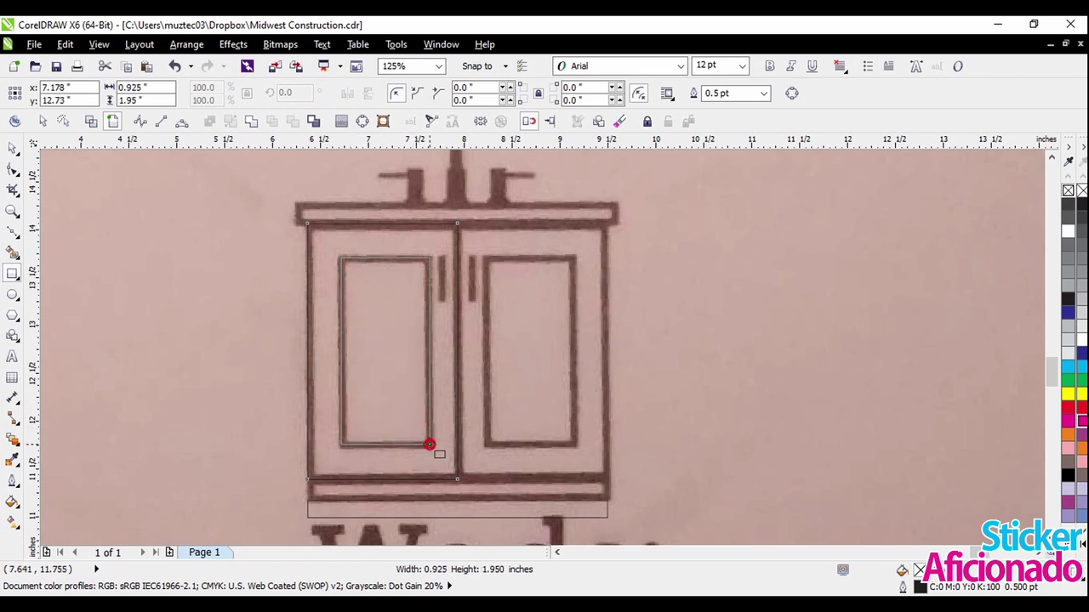
{"action": "left_click_drag", "start_coordinate": [429, 444], "coordinate": [429, 444]}
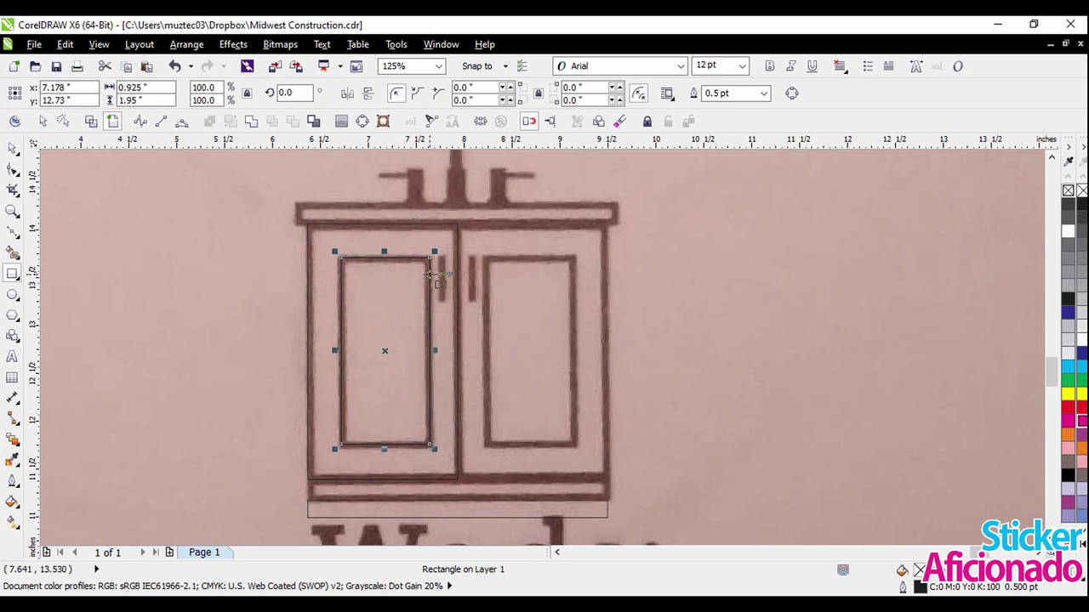
Draw a narrow rectangle about 0.08 by 0.46 inches over the left door's handle and deselect it.
{"action": "scroll", "coordinate": [447, 281], "scroll_direction": "up", "scroll_amount": 2}
{"action": "scroll", "coordinate": [449, 277], "scroll_direction": "up", "scroll_amount": 1}
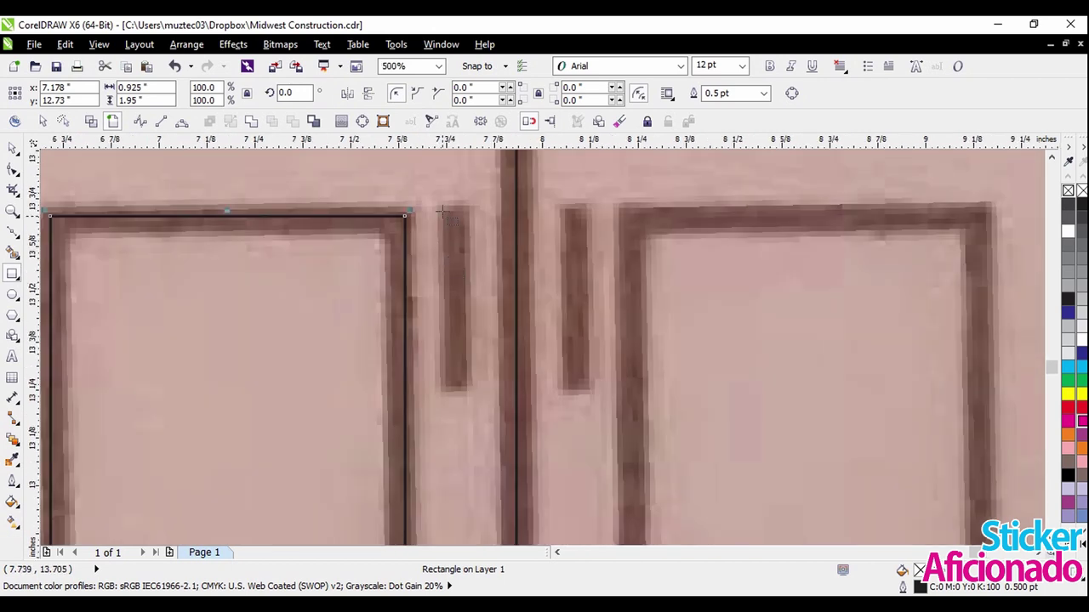
{"action": "left_click_drag", "start_coordinate": [437, 212], "coordinate": [468, 392]}
{"action": "scroll", "coordinate": [535, 296], "scroll_direction": "down", "scroll_amount": 1}
{"action": "left_click", "coordinate": [13, 146]}
{"action": "scroll", "coordinate": [605, 229], "scroll_direction": "down", "scroll_amount": 1}
{"action": "scroll", "coordinate": [707, 260], "scroll_direction": "down", "scroll_amount": 1}
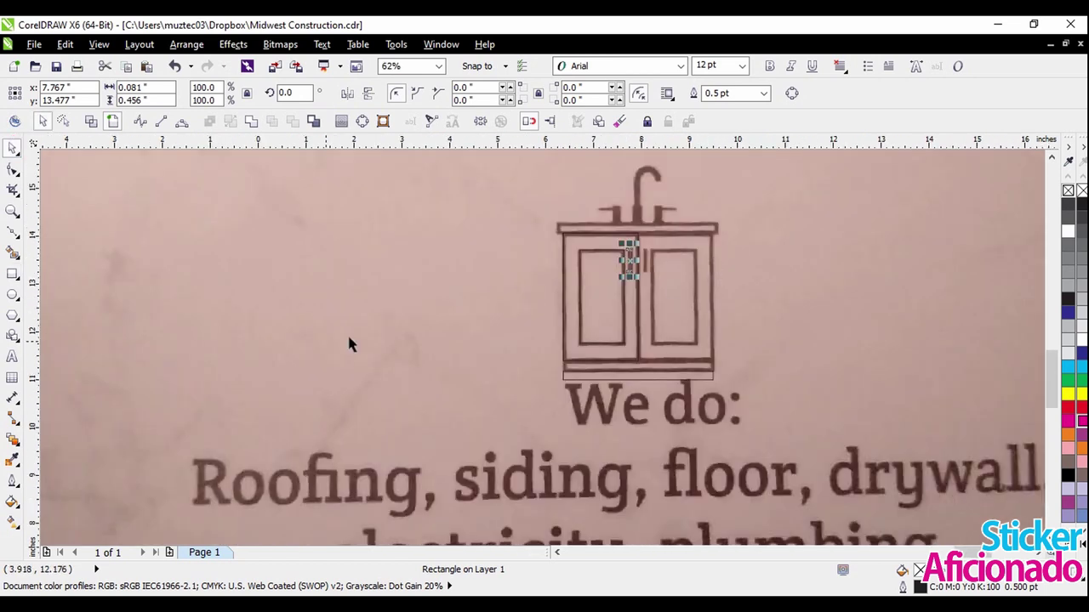
{"action": "scroll", "coordinate": [348, 342], "scroll_direction": "down", "scroll_amount": 1}
{"action": "left_click", "coordinate": [672, 344]}
{"action": "scroll", "coordinate": [607, 306], "scroll_direction": "up", "scroll_amount": 1}
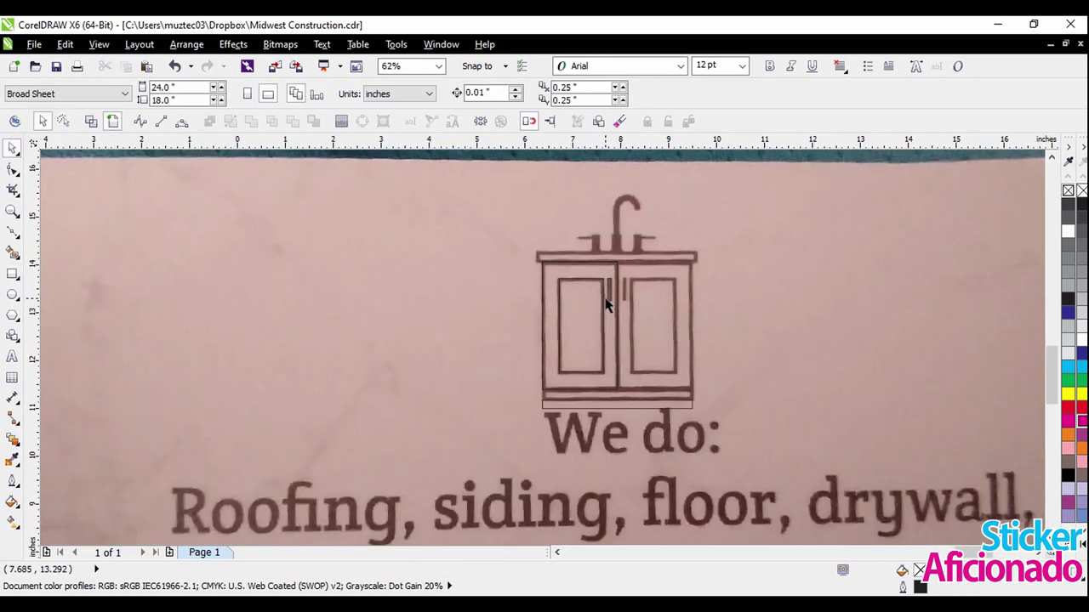
{"action": "scroll", "coordinate": [662, 269], "scroll_direction": "up", "scroll_amount": 1}
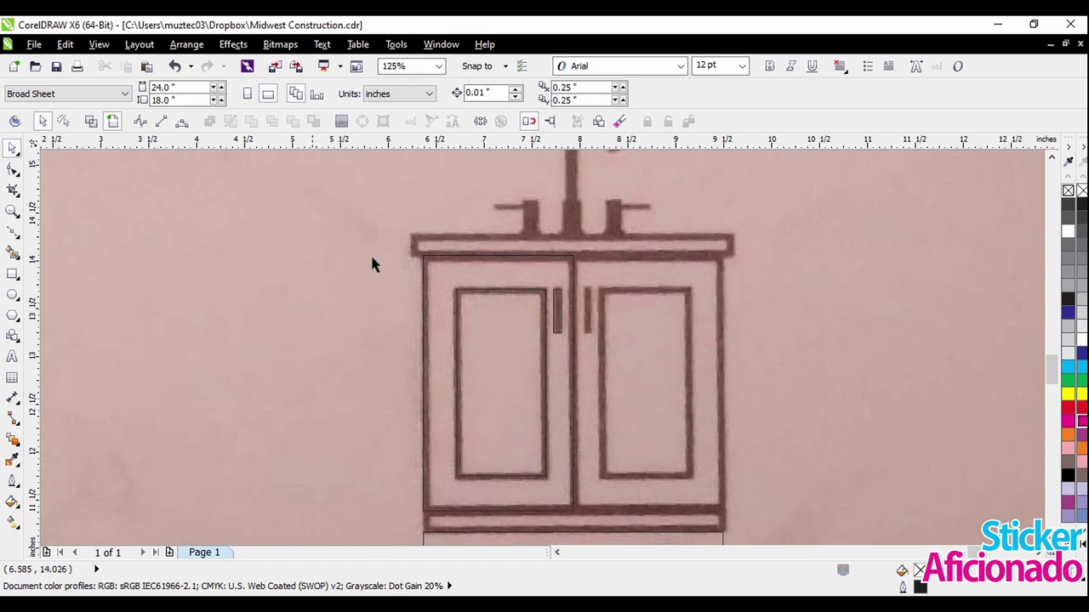
{"action": "left_click", "coordinate": [11, 232]}
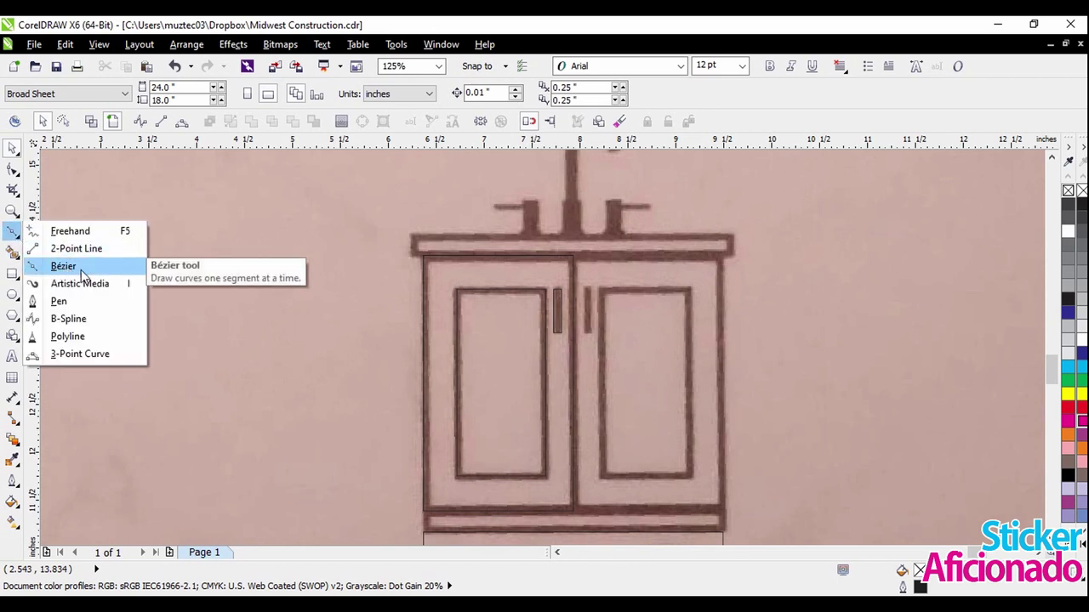
{"action": "left_click", "coordinate": [12, 277]}
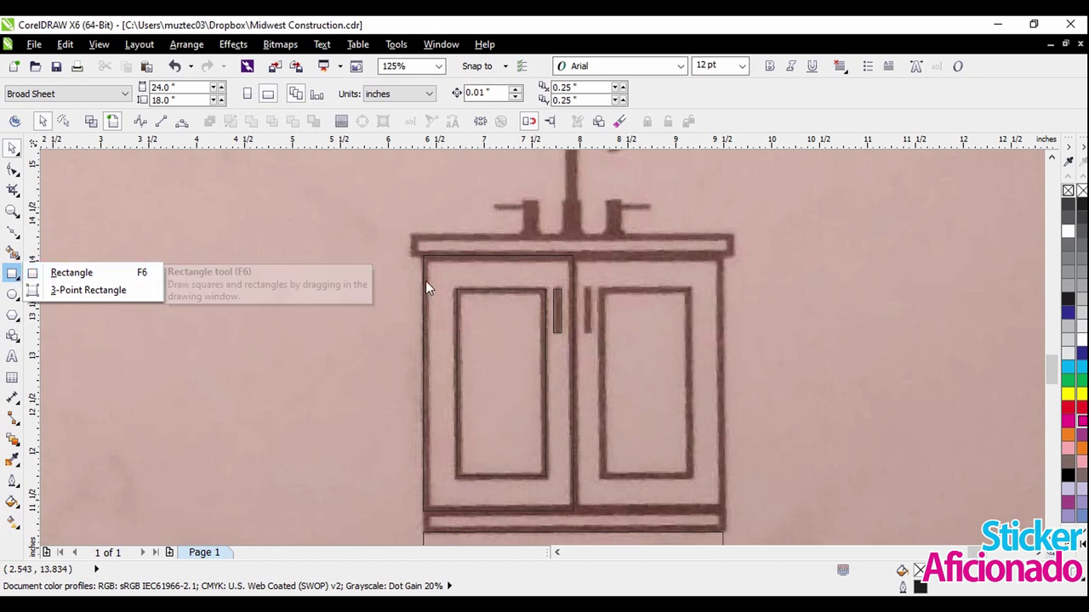
{"action": "scroll", "coordinate": [608, 309], "scroll_direction": "down", "scroll_amount": 2}
{"action": "scroll", "coordinate": [609, 303], "scroll_direction": "down", "scroll_amount": 1}
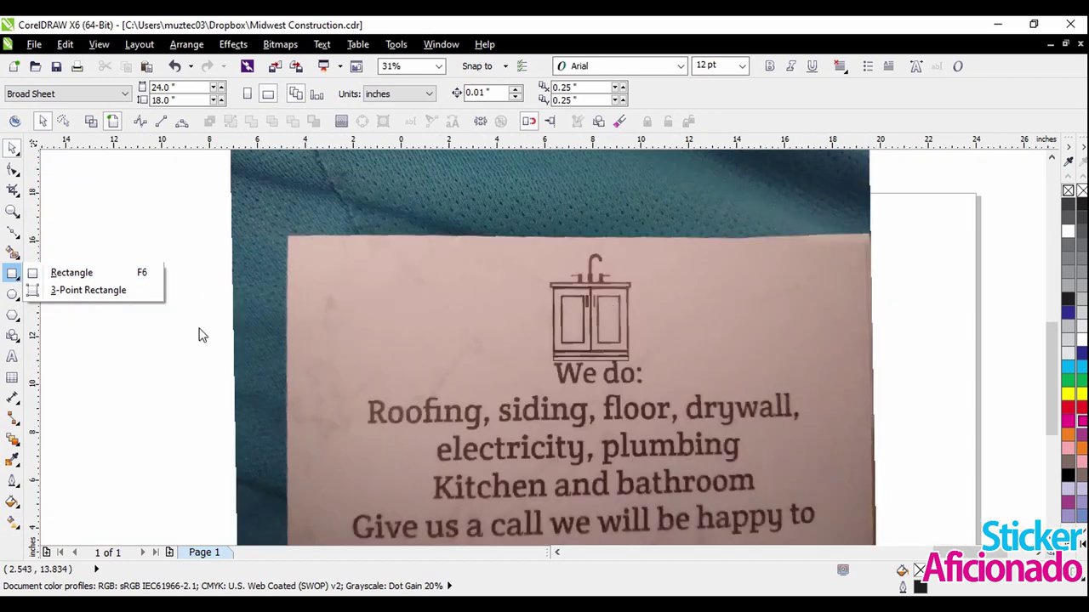
{"action": "scroll", "coordinate": [585, 289], "scroll_direction": "up", "scroll_amount": 1}
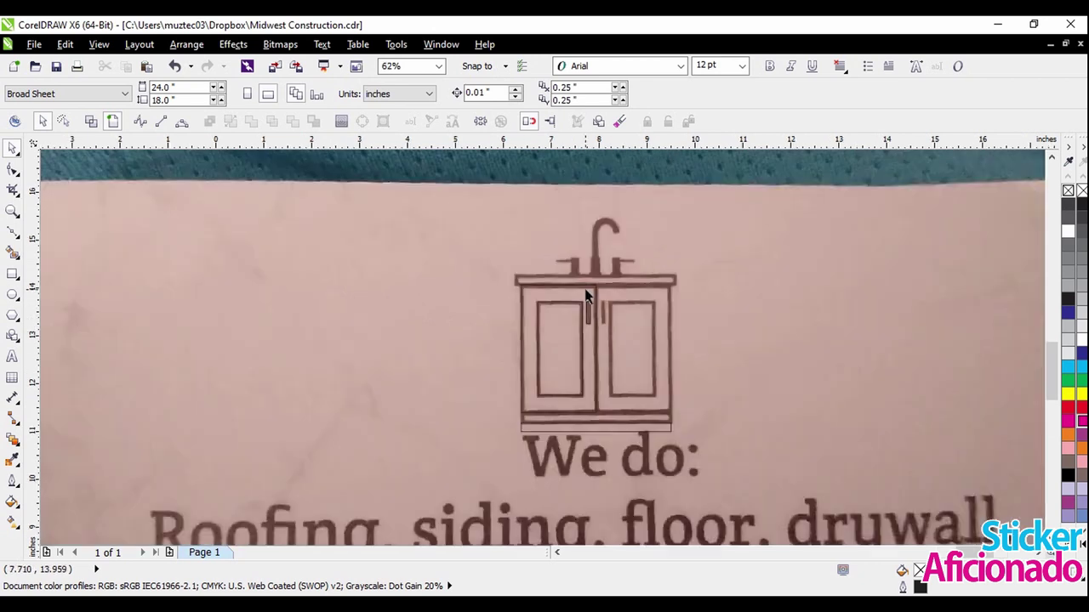
{"action": "scroll", "coordinate": [591, 300], "scroll_direction": "up", "scroll_amount": 1}
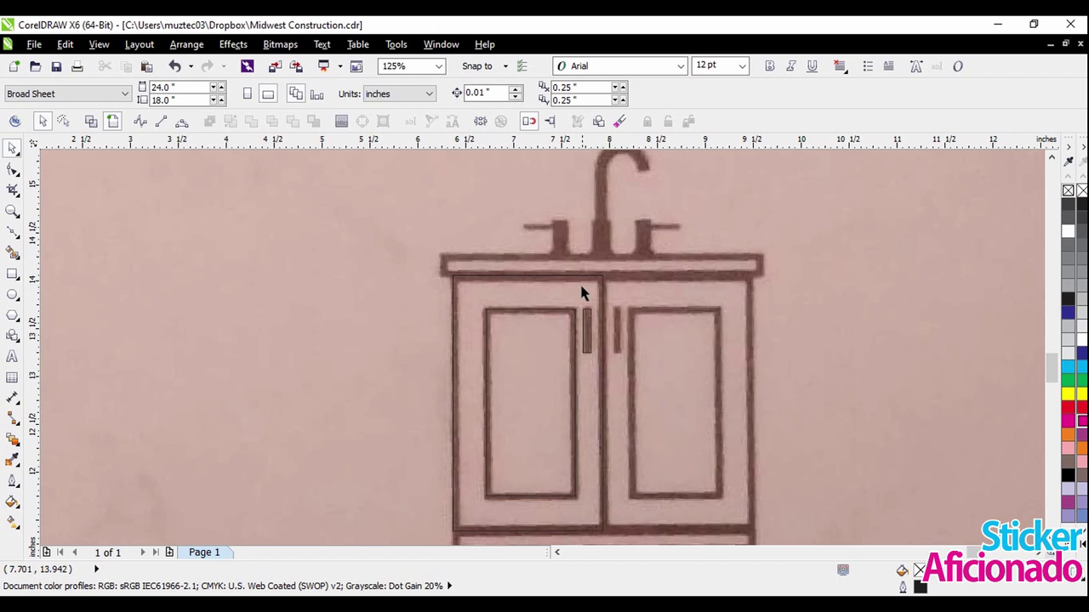
Fill the left door's handle rectangle with yellow and remove its outline.
{"action": "scroll", "coordinate": [594, 277], "scroll_direction": "up", "scroll_amount": 1}
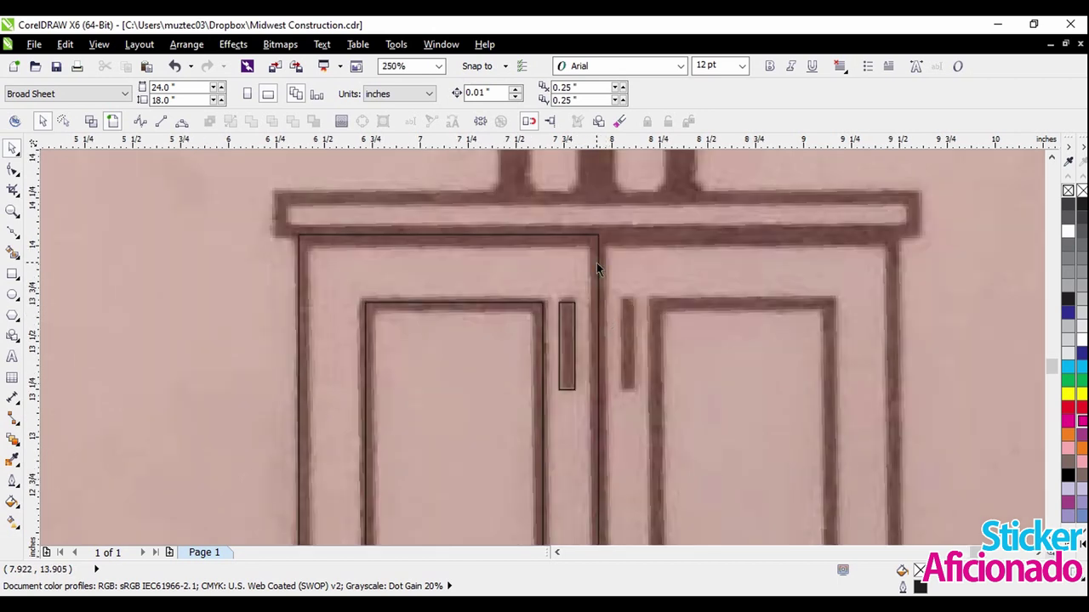
{"action": "scroll", "coordinate": [596, 264], "scroll_direction": "down", "scroll_amount": 1}
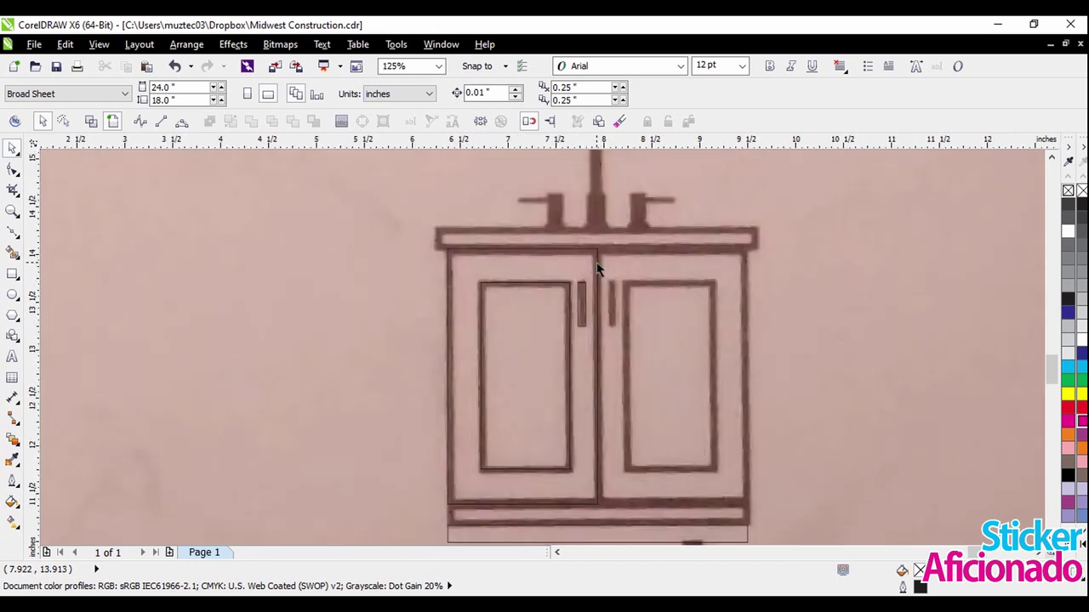
{"action": "scroll", "coordinate": [585, 312], "scroll_direction": "up", "scroll_amount": 1}
{"action": "left_click", "coordinate": [590, 296]}
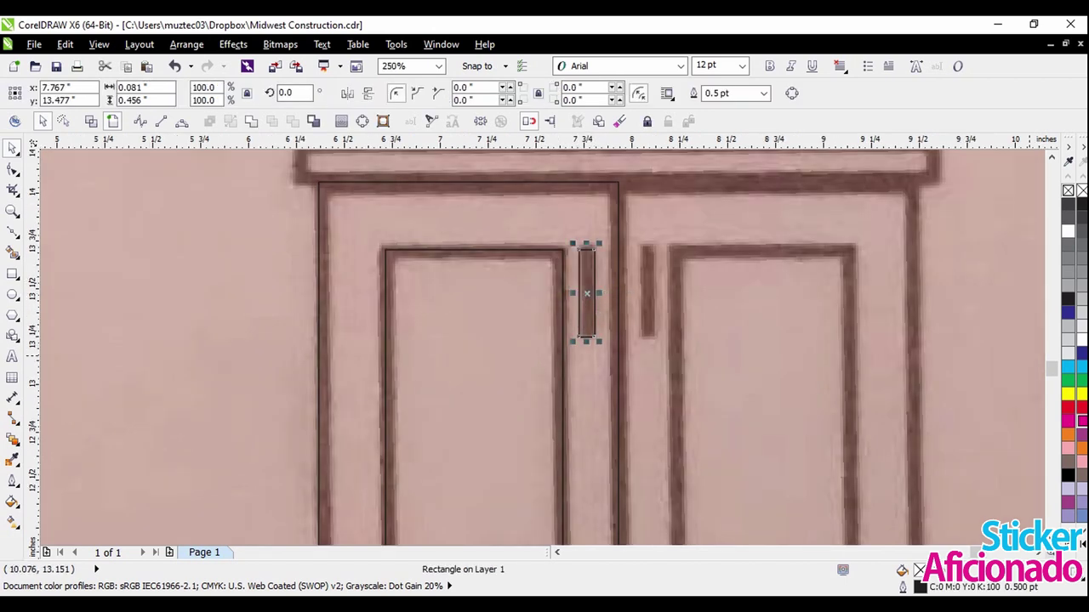
{"action": "left_click", "coordinate": [1082, 396]}
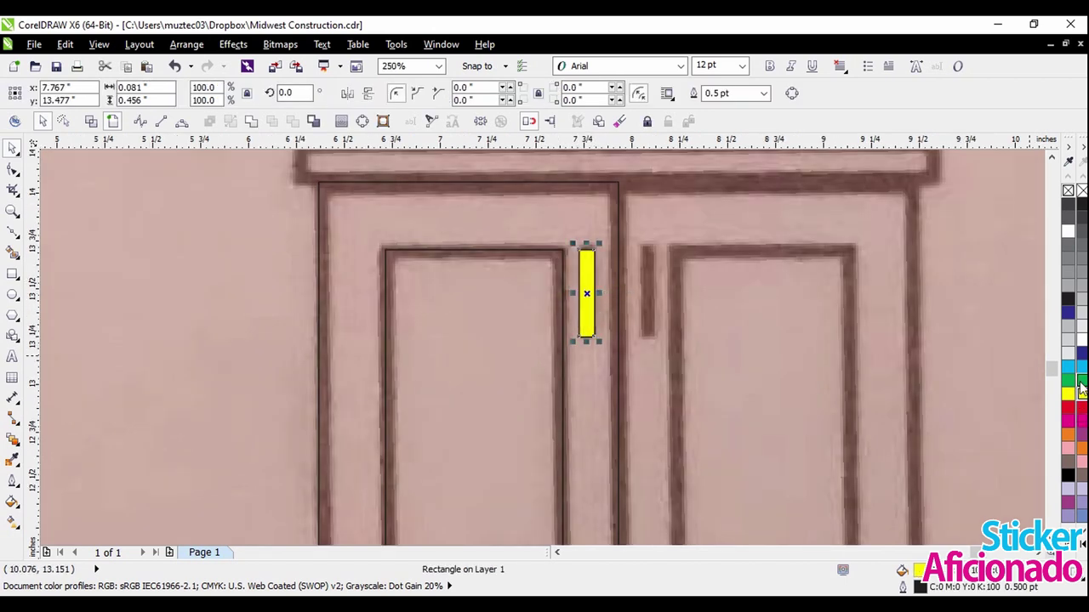
{"action": "right_click", "coordinate": [1068, 190]}
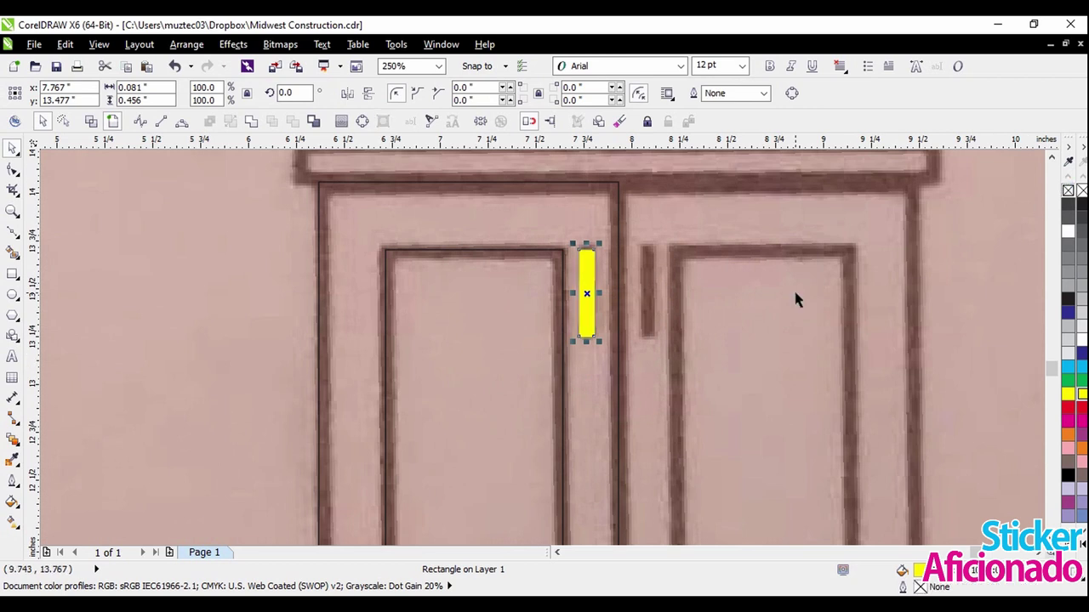
Set the outline width of the left door's inset panel rectangle to 4.0 pt.
{"action": "left_click", "coordinate": [526, 327]}
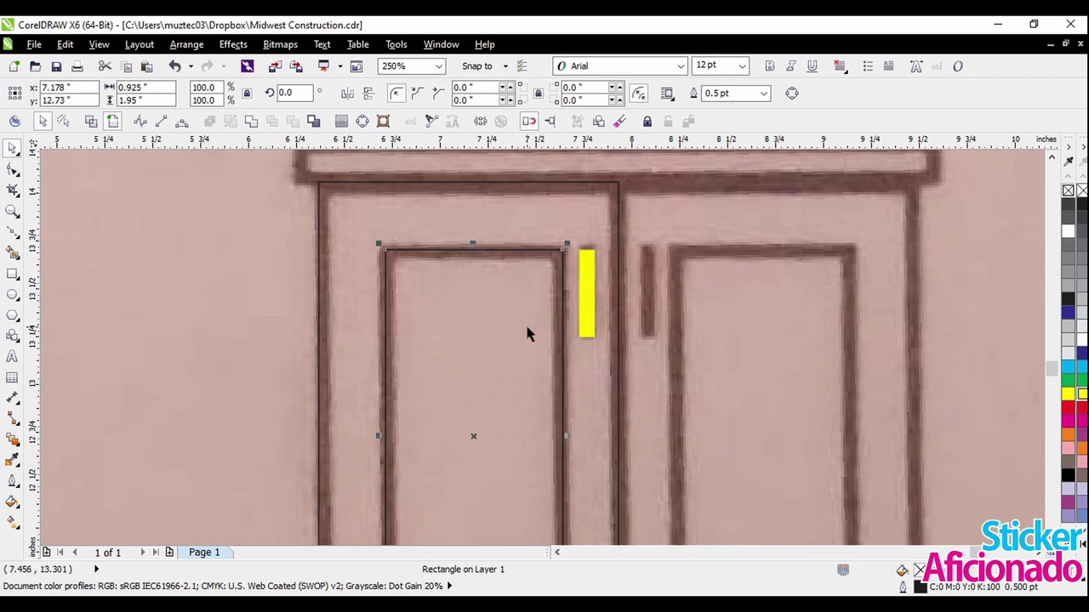
{"action": "left_click", "coordinate": [766, 95]}
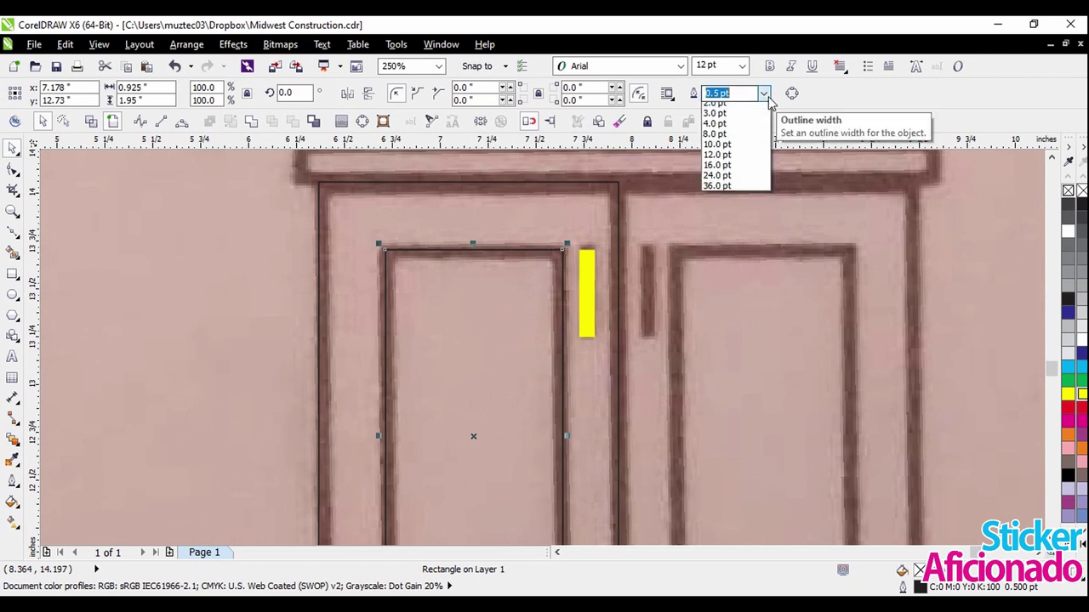
{"action": "left_click", "coordinate": [742, 185]}
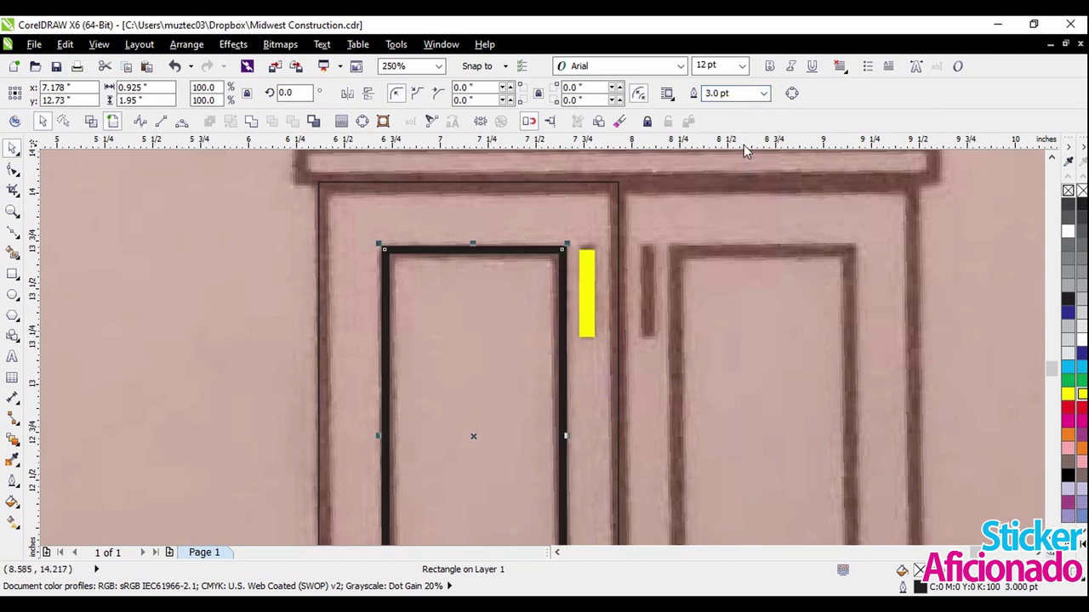
{"action": "left_click", "coordinate": [764, 93]}
{"action": "left_click", "coordinate": [751, 192]}
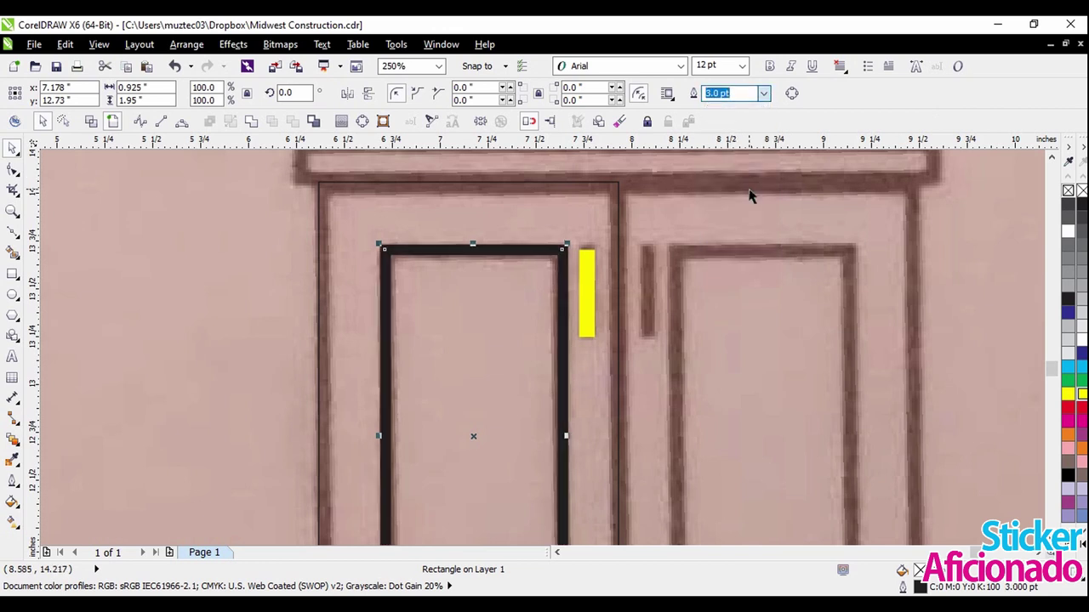
{"action": "scroll", "coordinate": [602, 223], "scroll_direction": "down", "scroll_amount": 2}
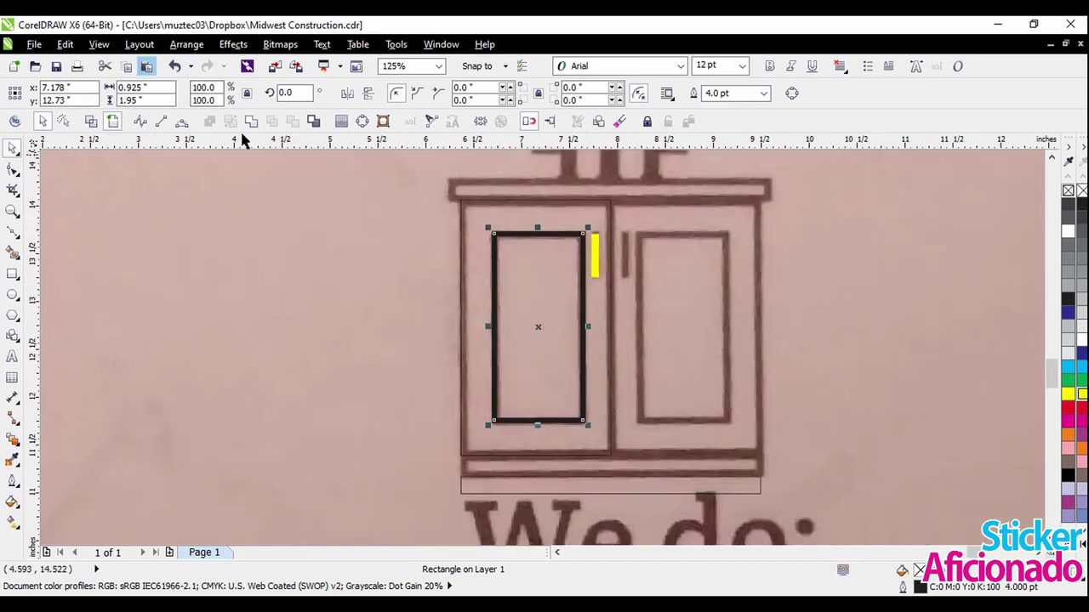
Inspect the inset panel's outline in wireframe view and return to the full-colour view.
{"action": "scroll", "coordinate": [513, 242], "scroll_direction": "up", "scroll_amount": 2}
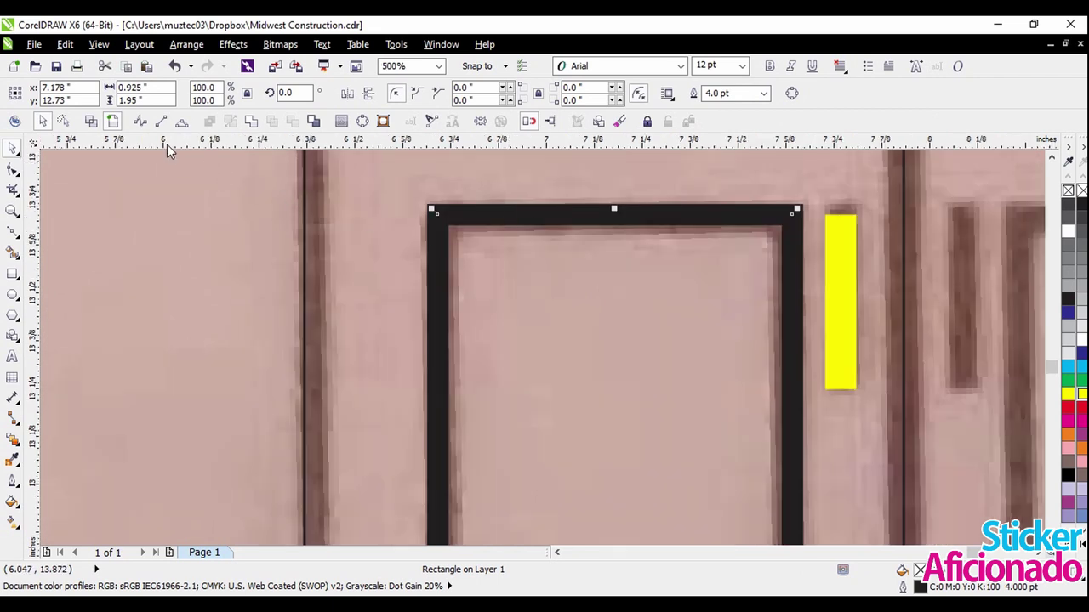
{"action": "left_click", "coordinate": [91, 121]}
{"action": "scroll", "coordinate": [466, 213], "scroll_direction": "up", "scroll_amount": 2}
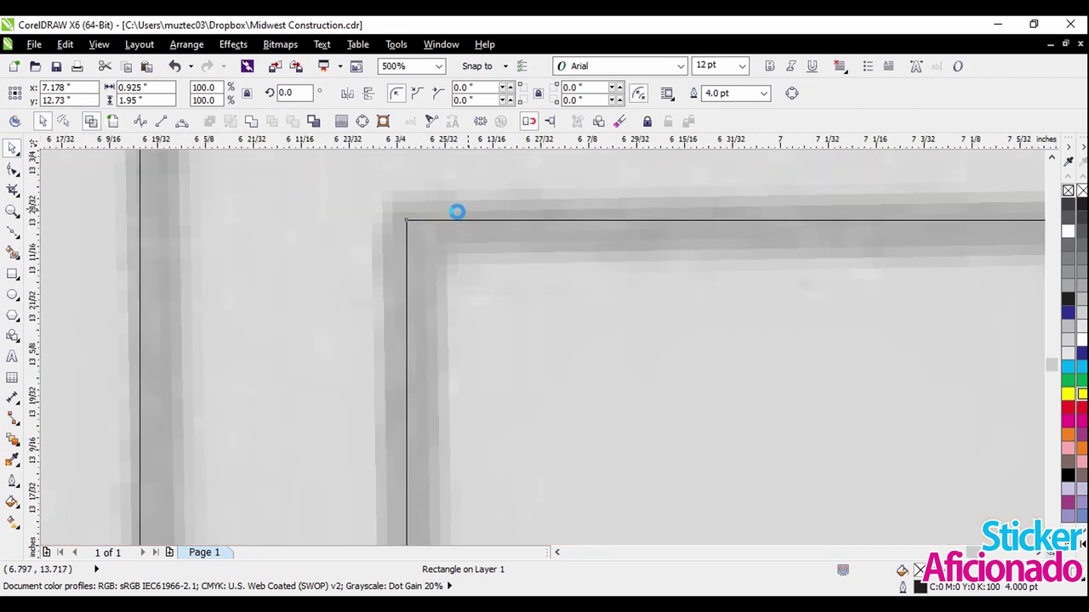
{"action": "left_click", "coordinate": [112, 121]}
{"action": "scroll", "coordinate": [451, 224], "scroll_direction": "down", "scroll_amount": 2}
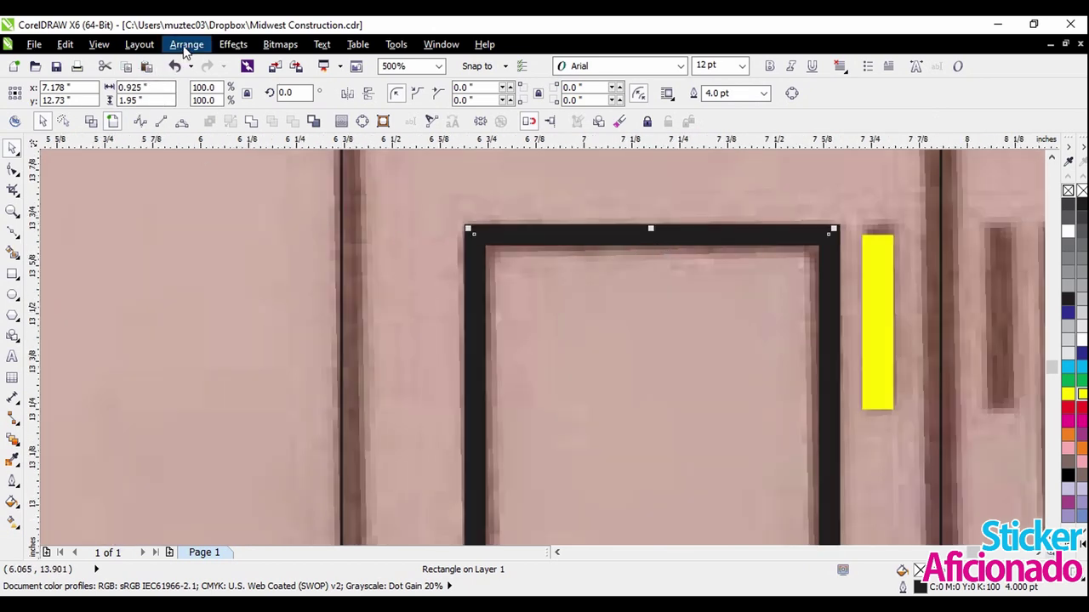
Convert the inset panel's outline to an object and fill the resulting frame with red.
{"action": "left_click", "coordinate": [186, 47]}
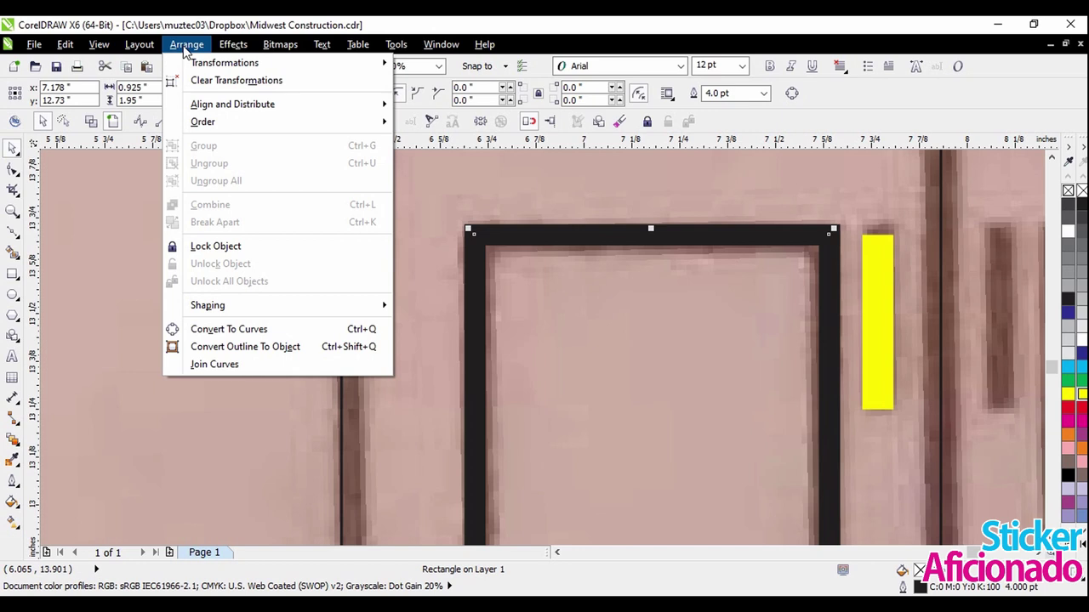
{"action": "left_click", "coordinate": [283, 348]}
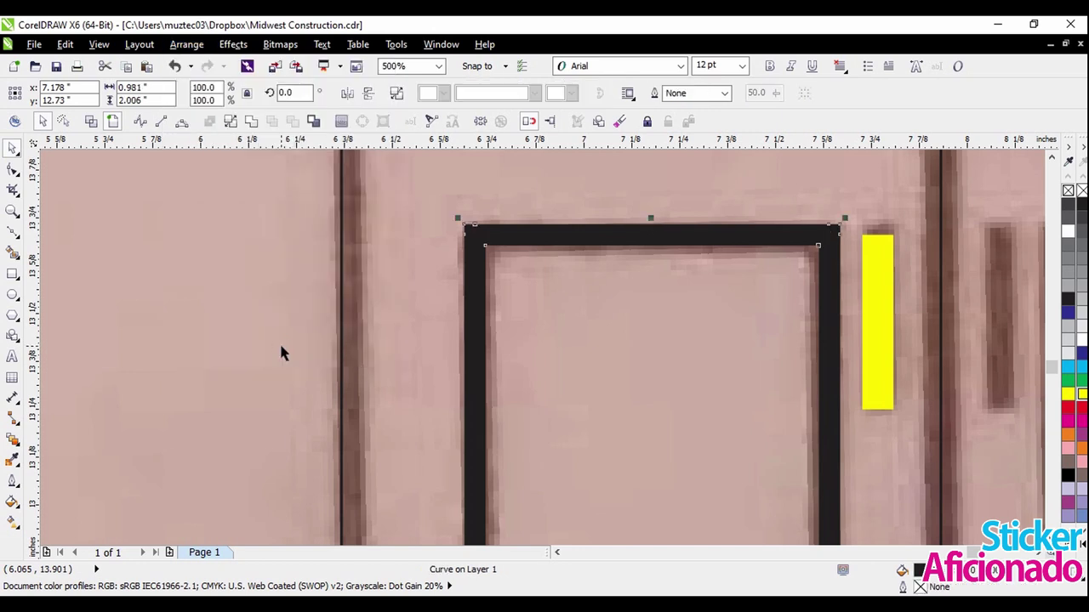
{"action": "left_click", "coordinate": [1082, 383]}
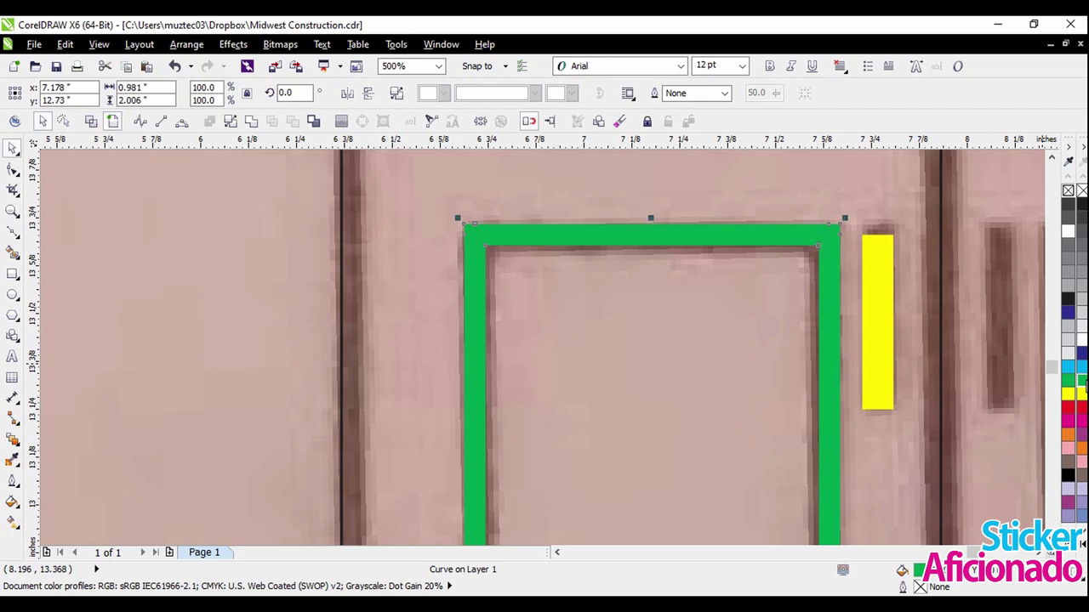
{"action": "left_click", "coordinate": [1082, 407]}
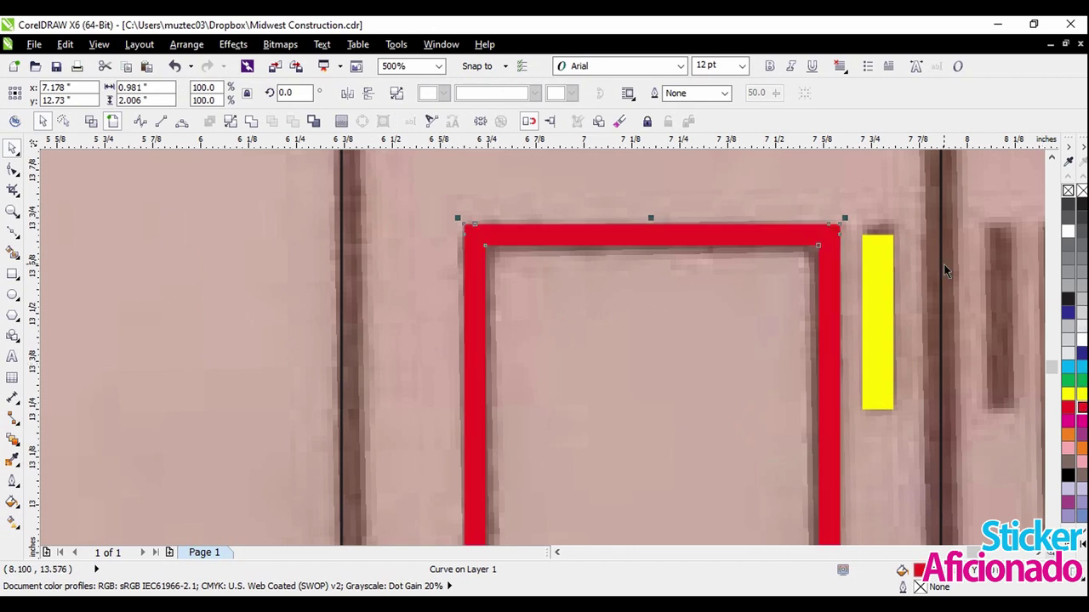
Fill the left door's outer rectangle with black and remove its outline.
{"action": "scroll", "coordinate": [788, 270], "scroll_direction": "down", "scroll_amount": 2}
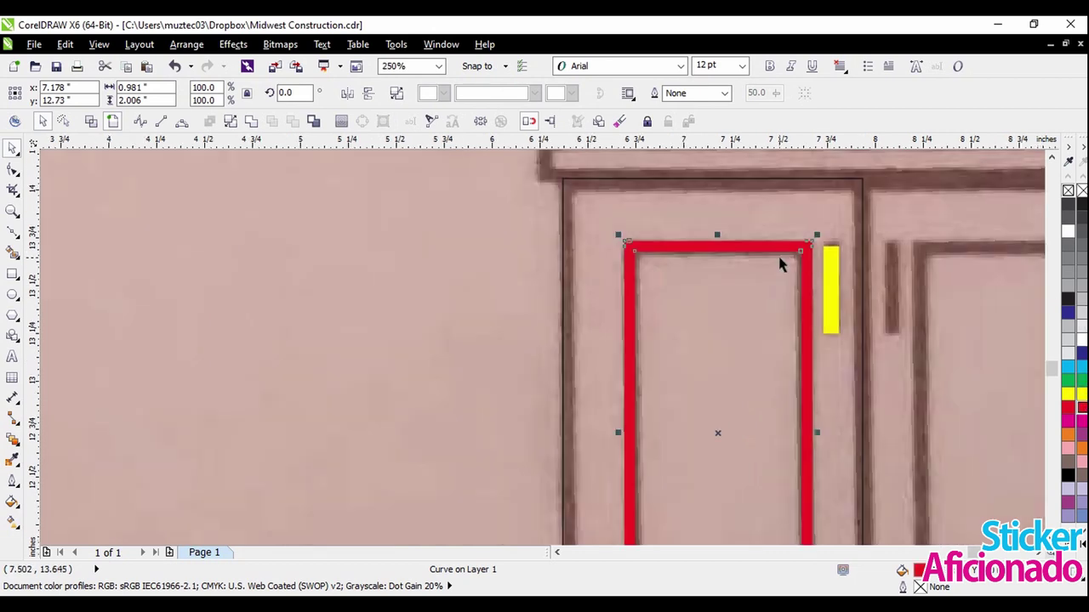
{"action": "left_click", "coordinate": [592, 195]}
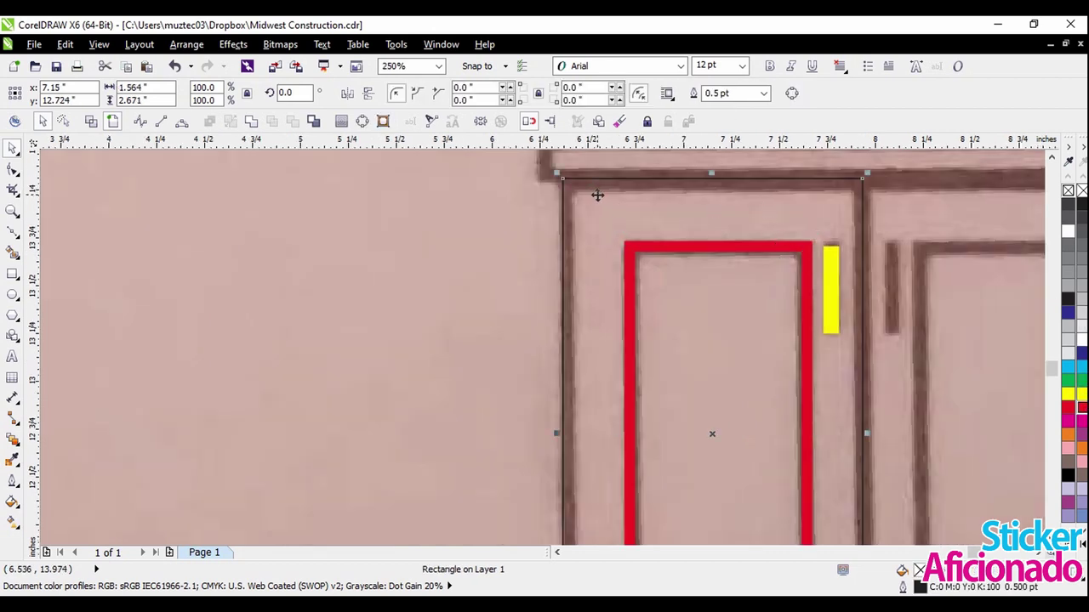
{"action": "left_click", "coordinate": [1069, 476]}
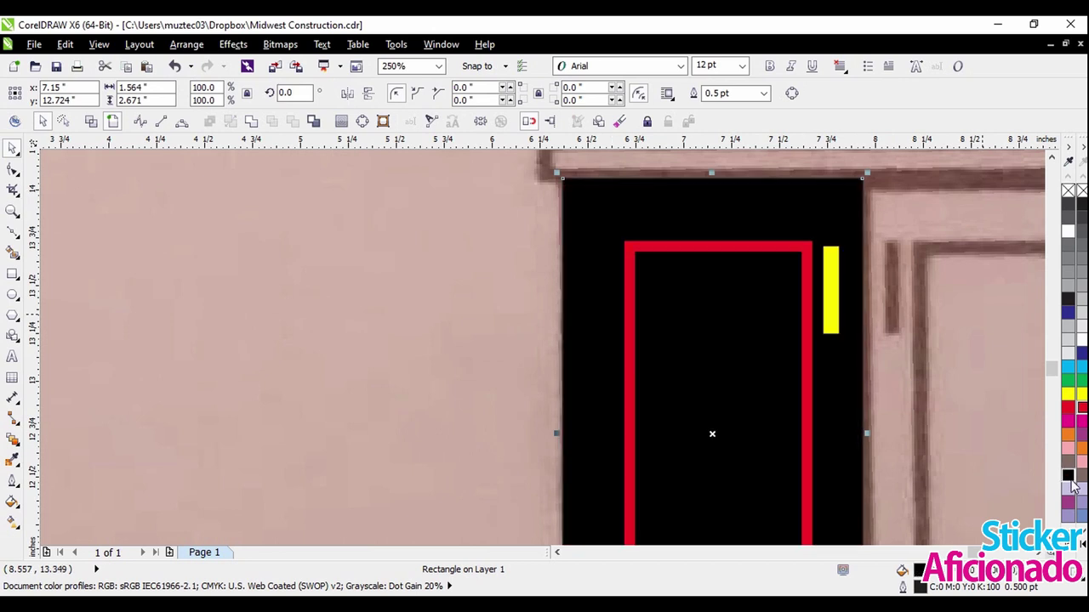
{"action": "right_click", "coordinate": [1070, 192]}
Recolour the left door's handle and inset panel frame white, leaving nothing selected.
{"action": "scroll", "coordinate": [876, 194], "scroll_direction": "down", "scroll_amount": 2}
{"action": "left_click", "coordinate": [850, 249]}
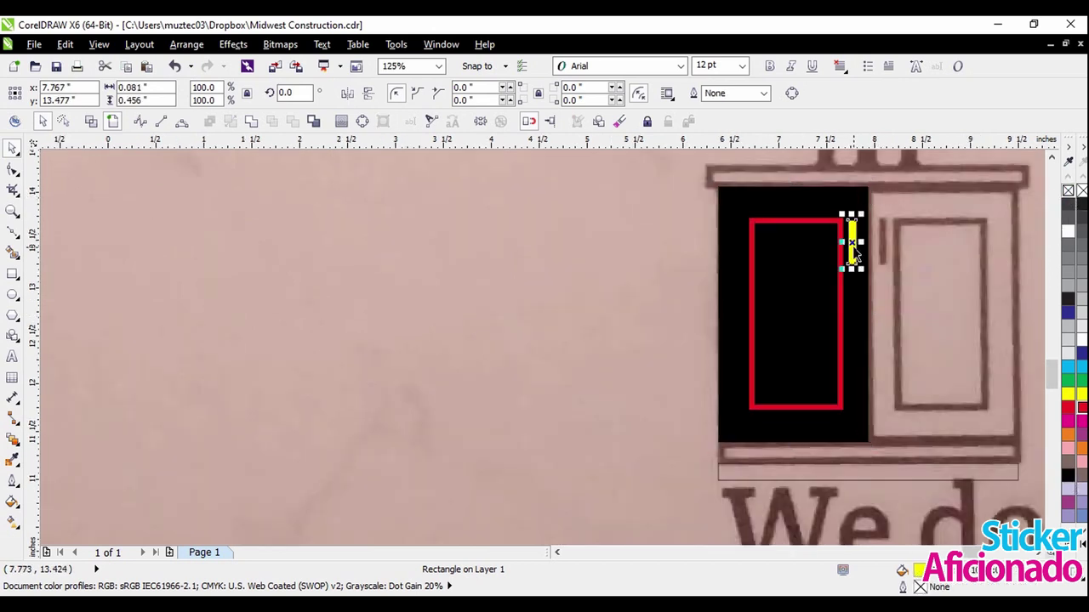
{"action": "left_click", "coordinate": [1081, 338]}
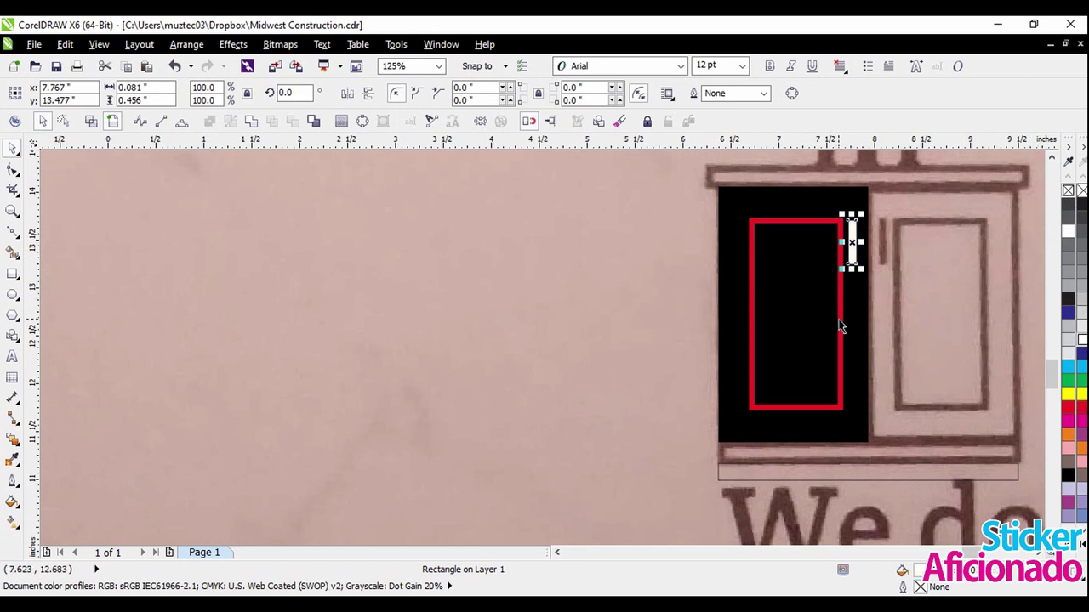
{"action": "left_click", "coordinate": [838, 327]}
{"action": "right_click", "coordinate": [1081, 338]}
{"action": "scroll", "coordinate": [833, 294], "scroll_direction": "down", "scroll_amount": 2}
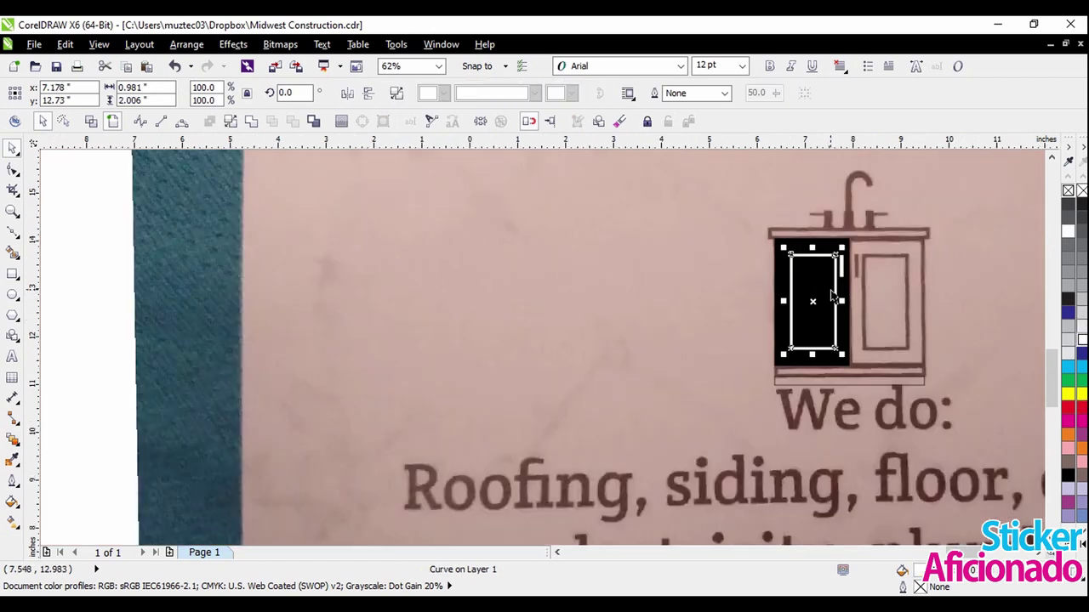
{"action": "scroll", "coordinate": [834, 294], "scroll_direction": "down", "scroll_amount": 2}
{"action": "key", "text": "Escape"}
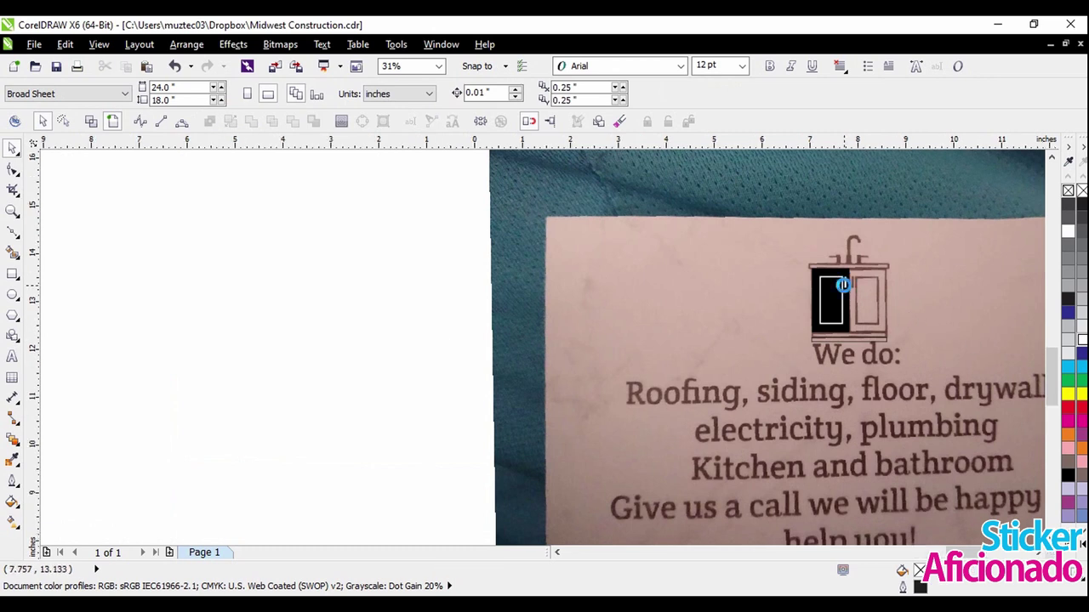
Select the left door's rectangle, panel frame and handle together and place a copy of them level over the right door.
{"action": "scroll", "coordinate": [842, 285], "scroll_direction": "up", "scroll_amount": 4}
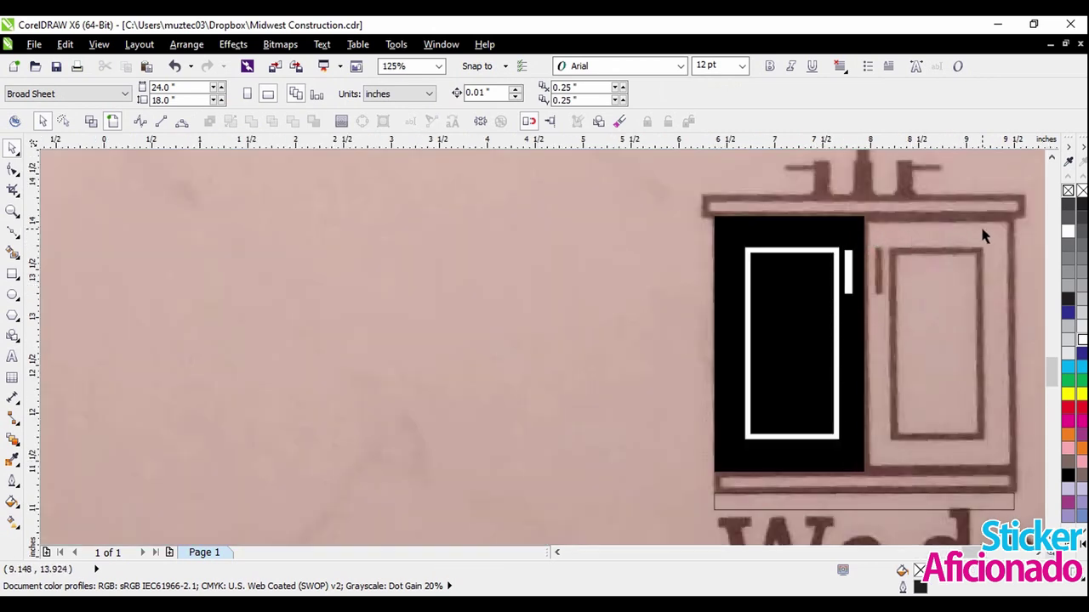
{"action": "scroll", "coordinate": [938, 243], "scroll_direction": "down", "scroll_amount": 2}
{"action": "left_click_drag", "start_coordinate": [142, 199], "coordinate": [911, 359]}
{"action": "scroll", "coordinate": [936, 304], "scroll_direction": "up", "scroll_amount": 2}
{"action": "scroll", "coordinate": [862, 307], "scroll_direction": "down", "scroll_amount": 2}
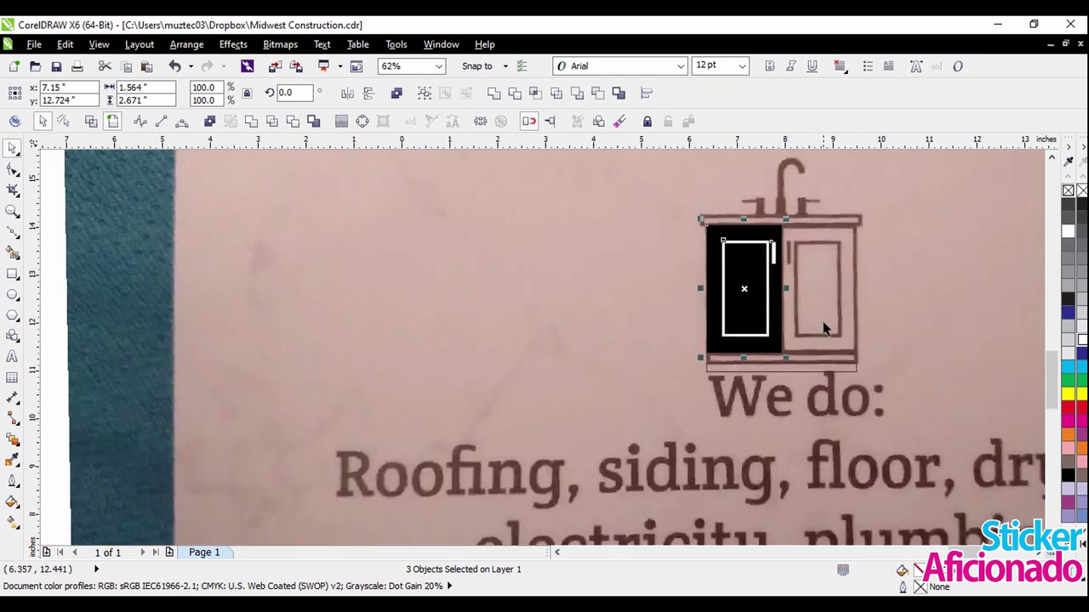
{"action": "scroll", "coordinate": [896, 328], "scroll_direction": "up", "scroll_amount": 2}
{"action": "left_click_drag", "start_coordinate": [623, 311], "coordinate": [784, 314]}
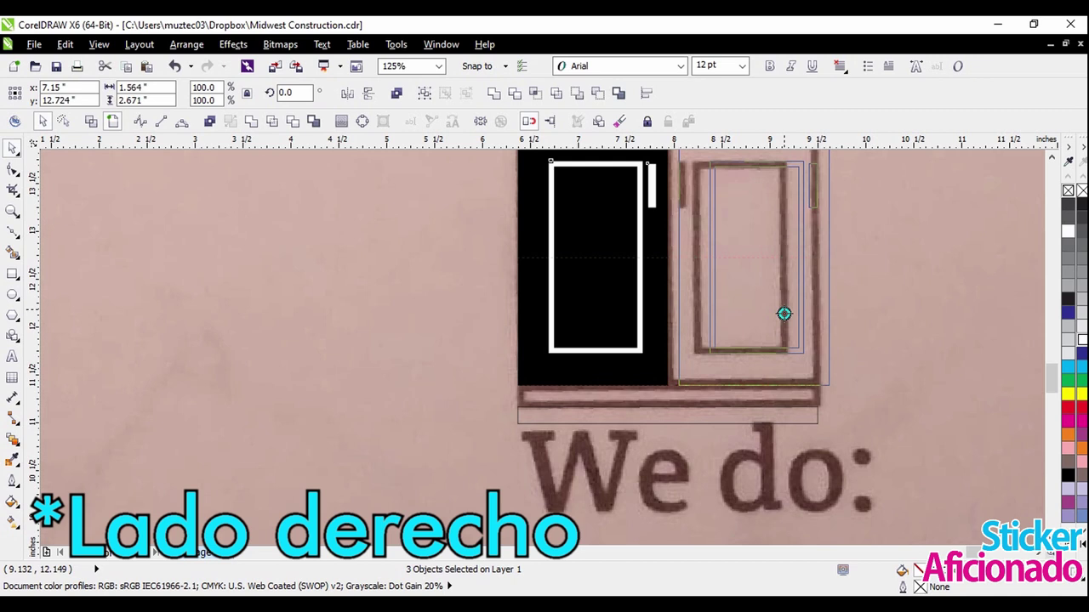
{"action": "left_click_drag", "start_coordinate": [783, 314], "coordinate": [785, 314]}
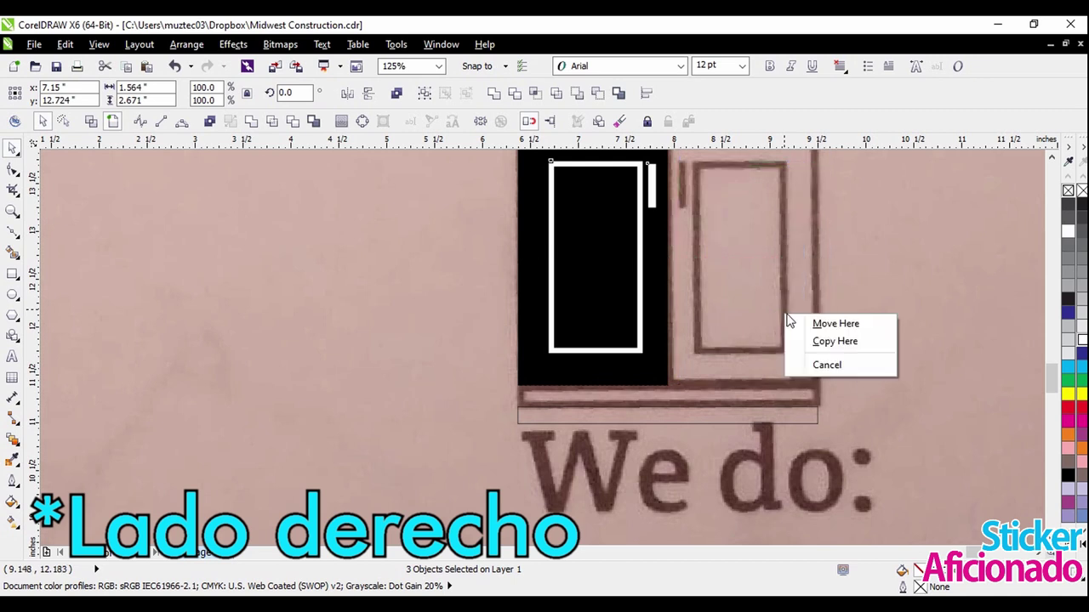
{"action": "left_click", "coordinate": [834, 341]}
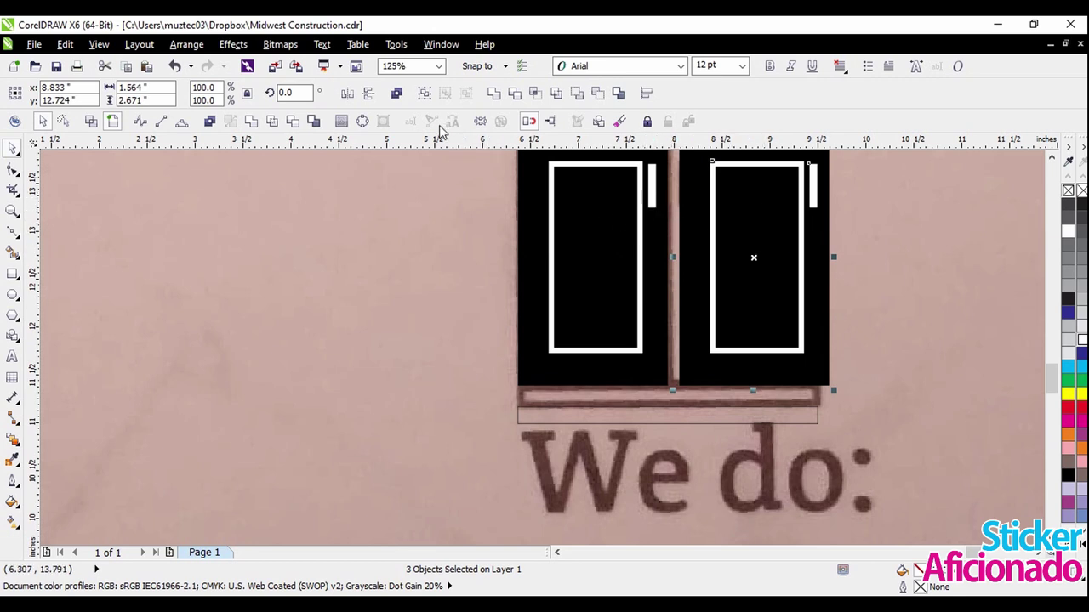
Mirror the copied door horizontally and move it straight left until only a thin gap separates the two doors, then deselect it.
{"action": "left_click", "coordinate": [347, 92]}
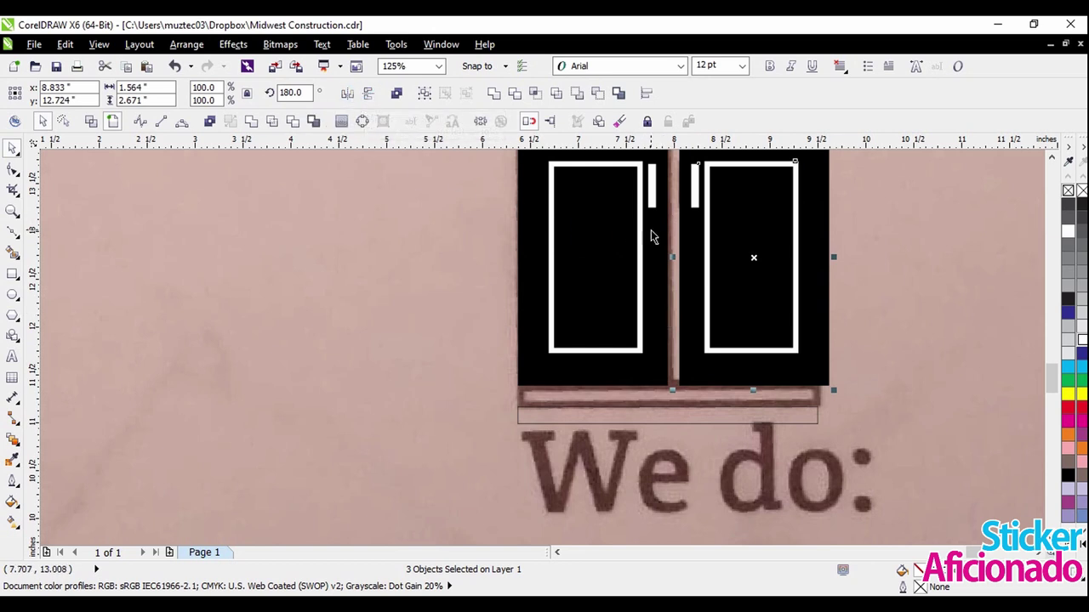
{"action": "scroll", "coordinate": [680, 255], "scroll_direction": "down", "scroll_amount": 1}
{"action": "scroll", "coordinate": [693, 202], "scroll_direction": "up", "scroll_amount": 2}
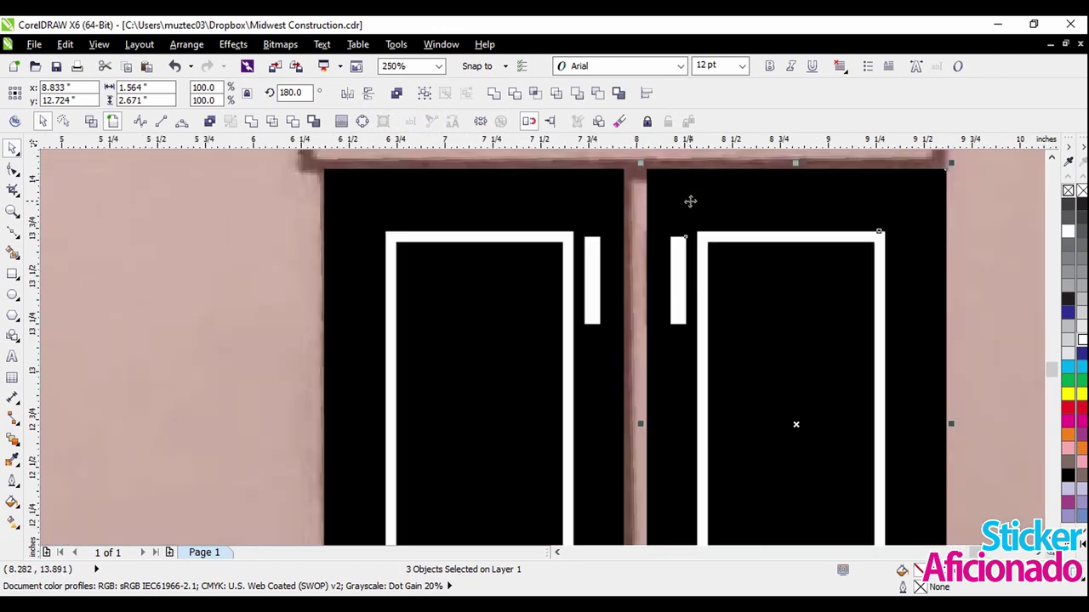
{"action": "left_click_drag", "start_coordinate": [666, 184], "coordinate": [632, 187]}
{"action": "scroll", "coordinate": [632, 188], "scroll_direction": "down", "scroll_amount": 1}
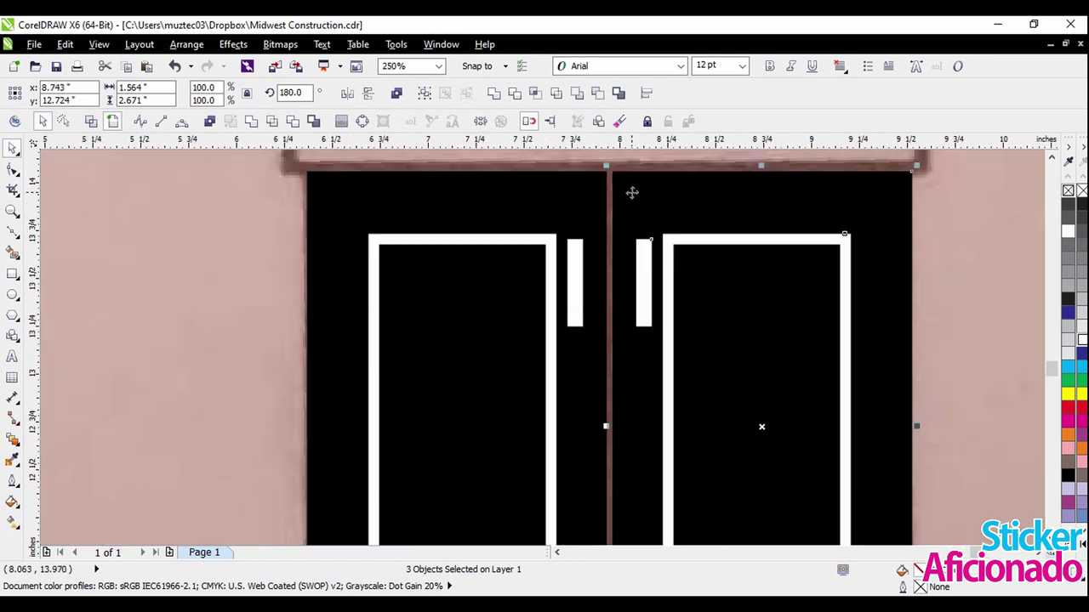
{"action": "scroll", "coordinate": [681, 230], "scroll_direction": "down", "scroll_amount": 1}
{"action": "scroll", "coordinate": [753, 259], "scroll_direction": "down", "scroll_amount": 1}
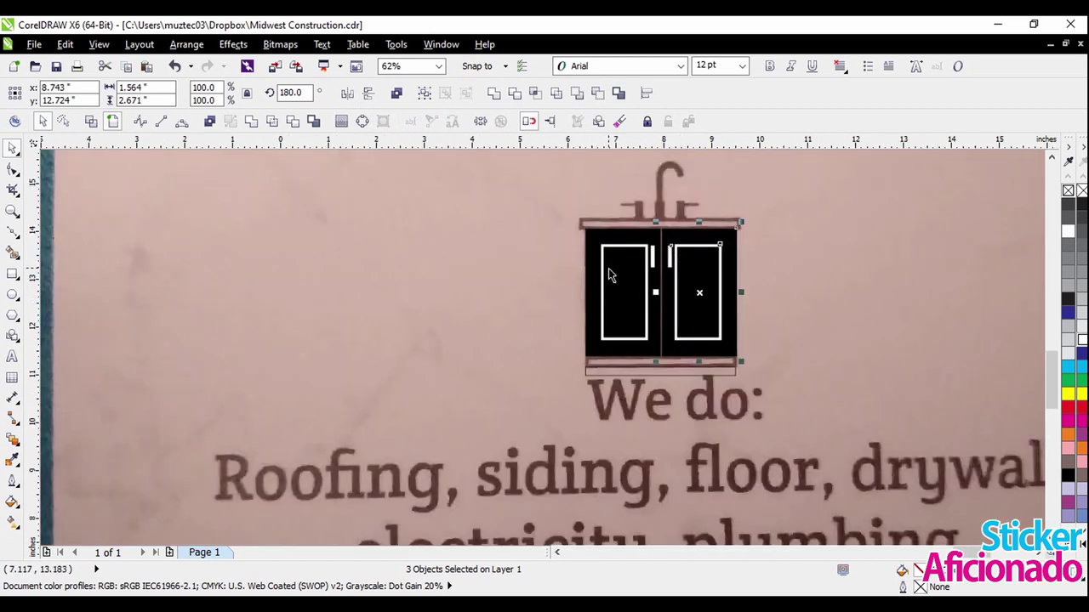
{"action": "scroll", "coordinate": [613, 272], "scroll_direction": "down", "scroll_amount": 1}
{"action": "left_click", "coordinate": [937, 308]}
Move the base strip rectangle straight up over the cabinet's base in the photo and fill it black with no outline.
{"action": "scroll", "coordinate": [614, 322], "scroll_direction": "up", "scroll_amount": 3}
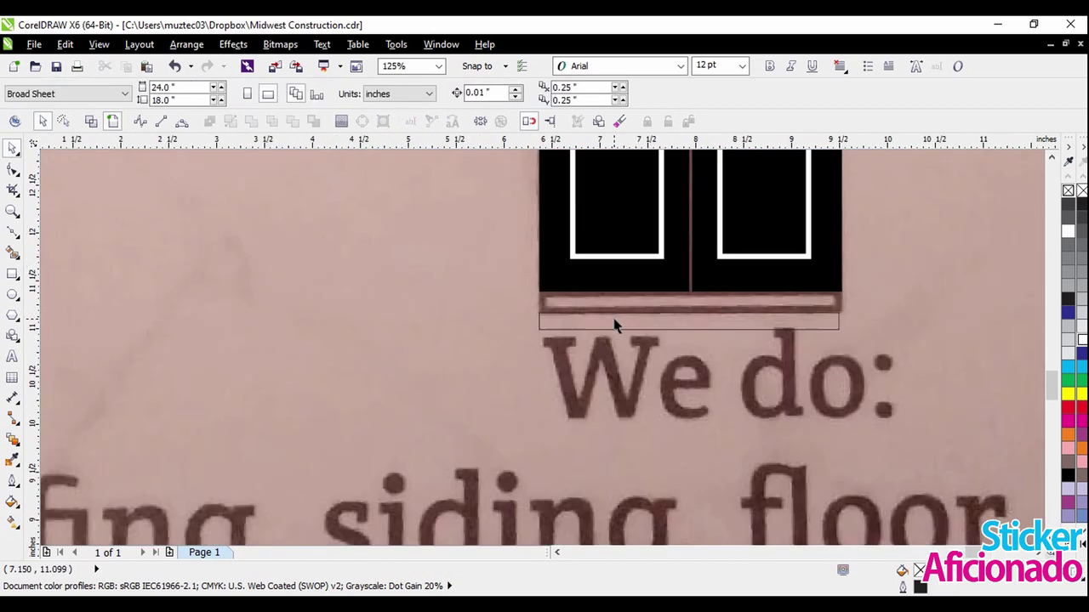
{"action": "left_click", "coordinate": [616, 291]}
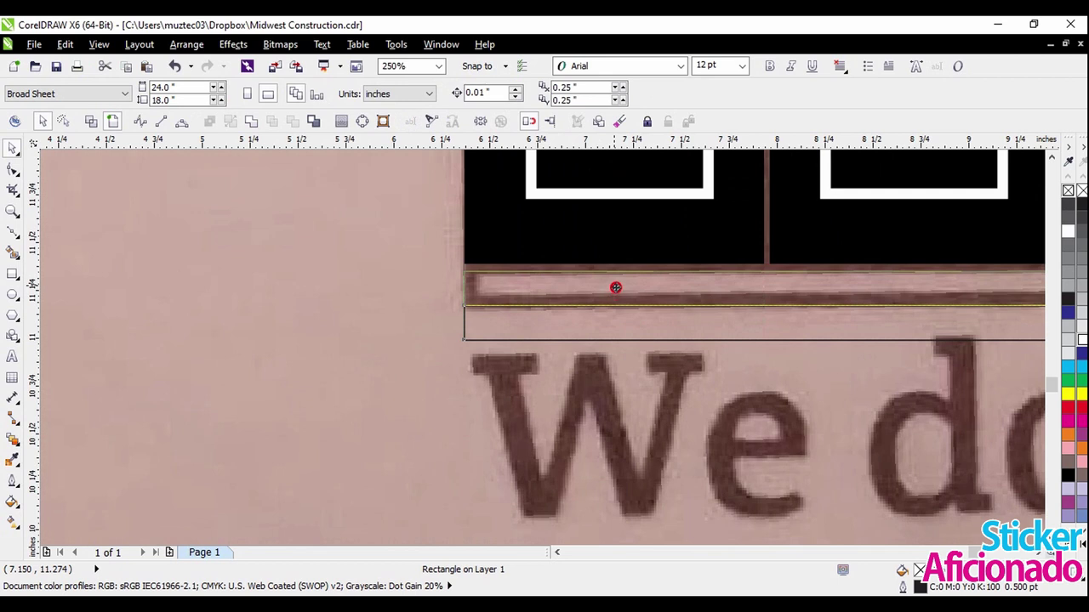
{"action": "left_click", "coordinate": [615, 287]}
{"action": "left_click", "coordinate": [1068, 475]}
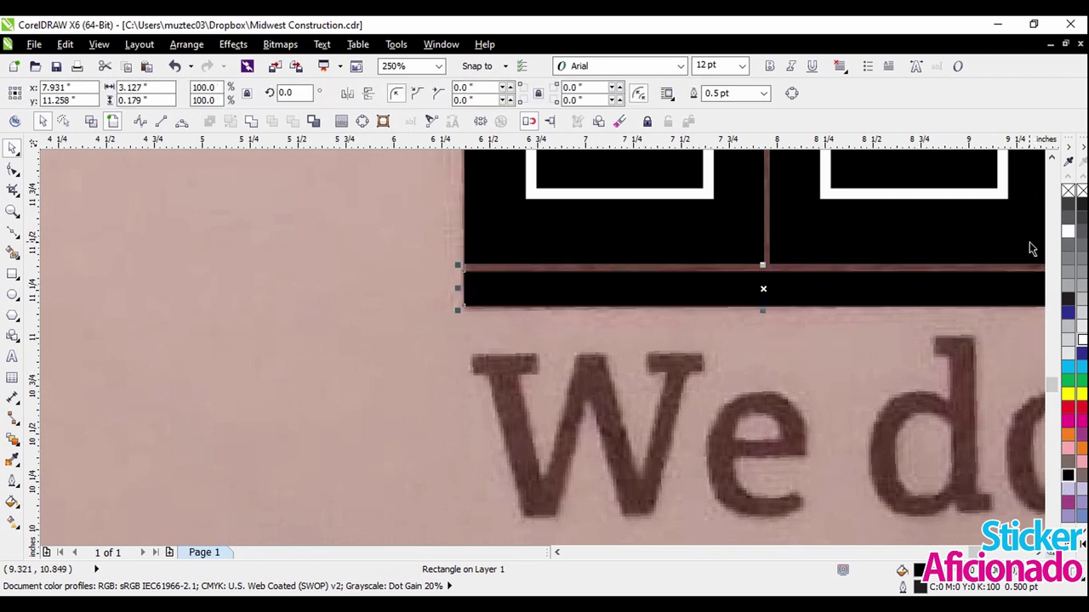
{"action": "right_click", "coordinate": [1068, 191]}
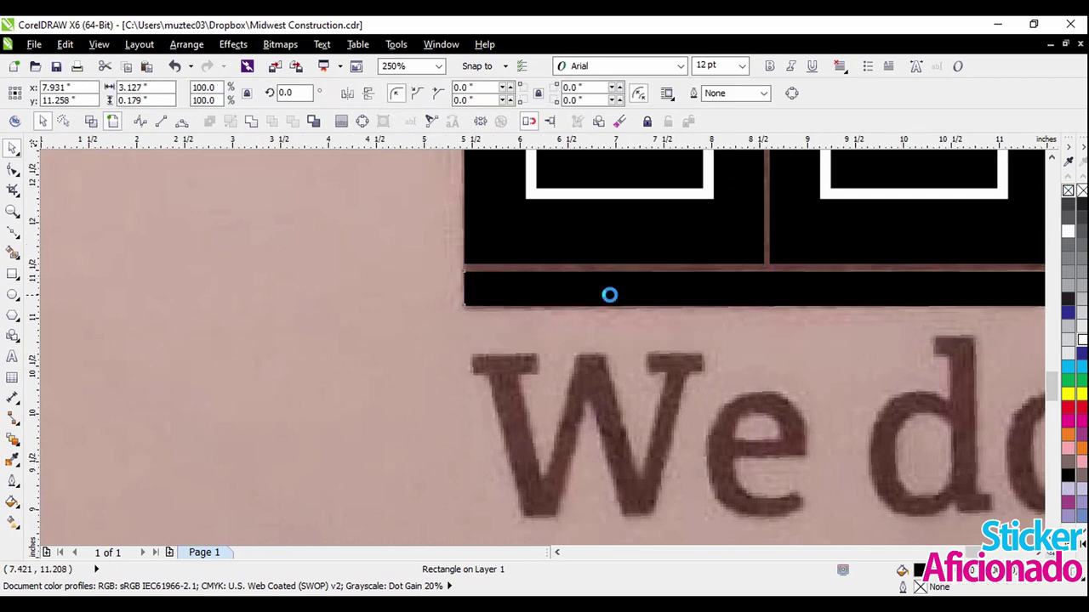
{"action": "scroll", "coordinate": [610, 295], "scroll_direction": "down", "scroll_amount": 5}
{"action": "left_click", "coordinate": [833, 333]}
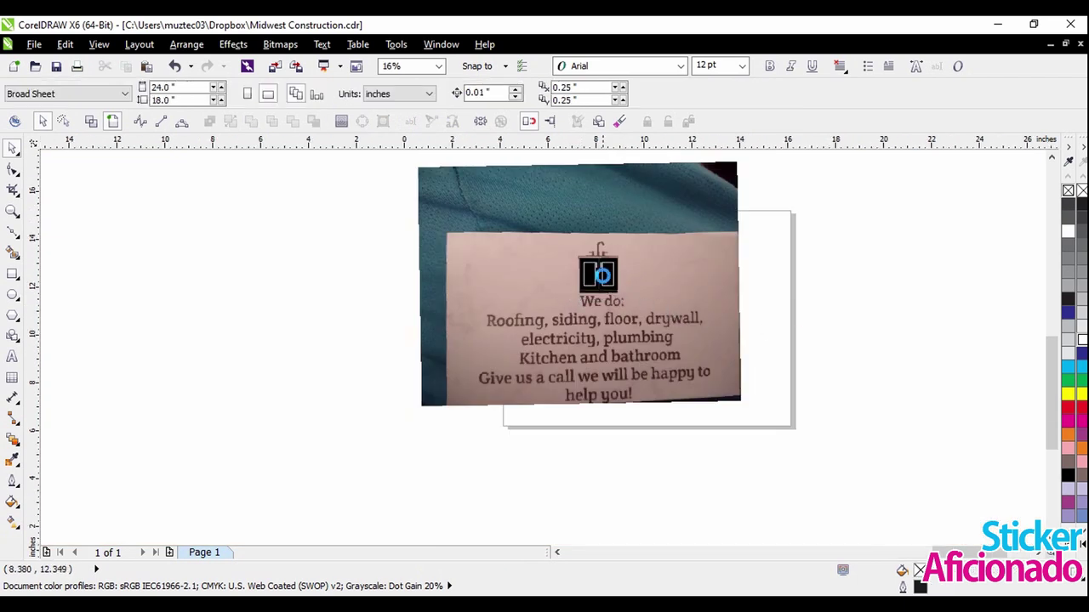
Place a copy of the black base strip over the countertop in the photo, matching the countertop's left end.
{"action": "scroll", "coordinate": [591, 265], "scroll_direction": "up", "scroll_amount": 4}
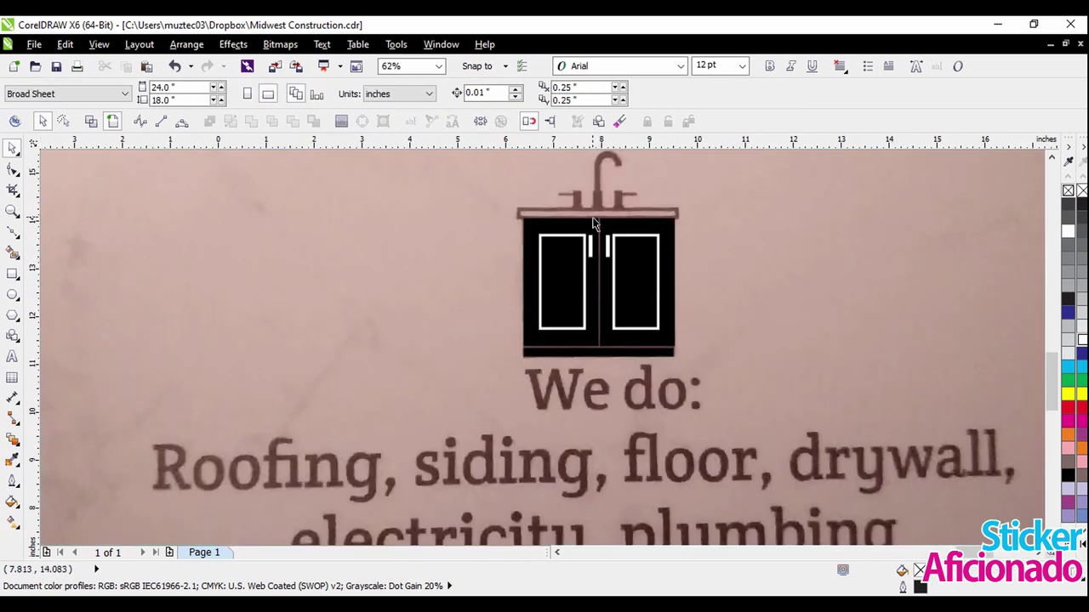
{"action": "scroll", "coordinate": [591, 374], "scroll_direction": "up", "scroll_amount": 2}
{"action": "left_click", "coordinate": [582, 367]}
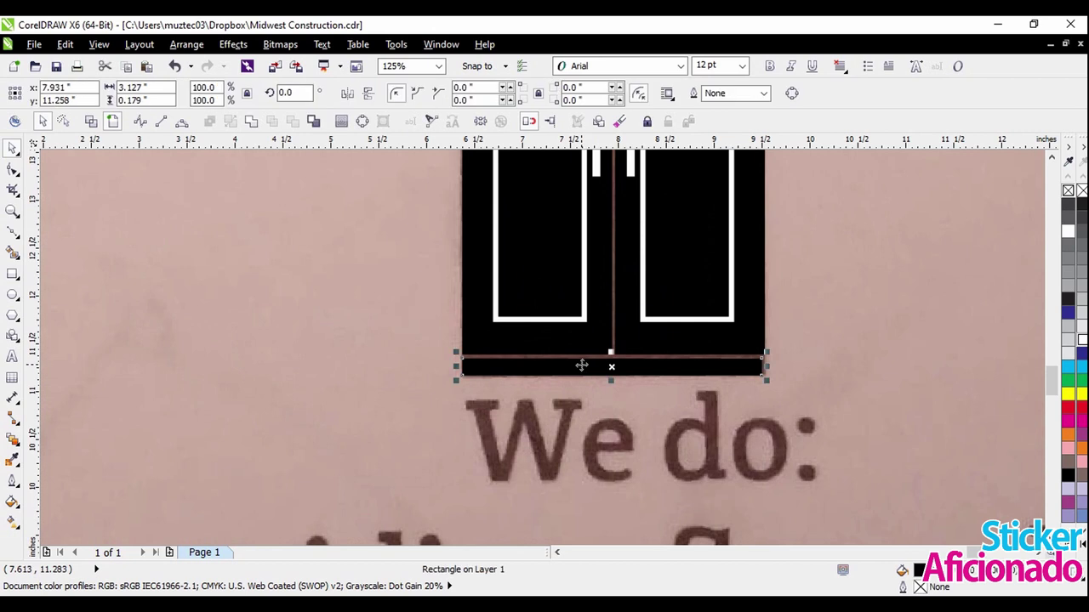
{"action": "left_click_drag", "start_coordinate": [582, 366], "coordinate": [595, 419]}
{"action": "left_click", "coordinate": [644, 446]}
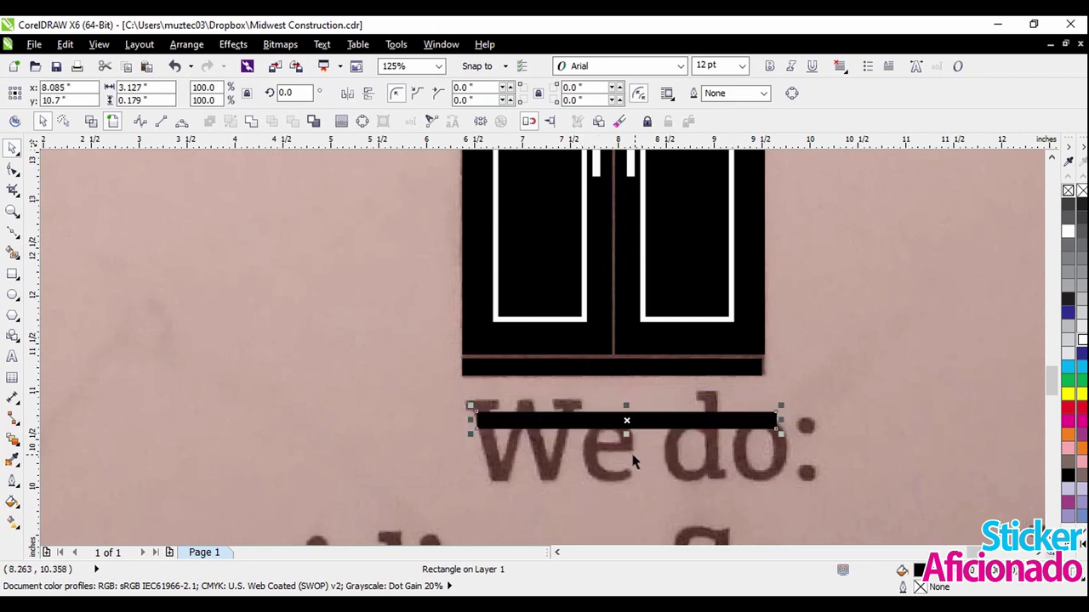
{"action": "scroll", "coordinate": [634, 444], "scroll_direction": "down", "scroll_amount": 4}
{"action": "left_click_drag", "start_coordinate": [629, 453], "coordinate": [617, 372]}
{"action": "scroll", "coordinate": [506, 389], "scroll_direction": "up", "scroll_amount": 6}
{"action": "left_click_drag", "start_coordinate": [312, 383], "coordinate": [273, 369]}
Stretch the countertop strip to the photographed right end and slightly downward, about 3.36 by 0.21 inches, and deselect it.
{"action": "scroll", "coordinate": [314, 384], "scroll_direction": "up", "scroll_amount": 2}
{"action": "scroll", "coordinate": [314, 384], "scroll_direction": "up", "scroll_amount": 1}
{"action": "scroll", "coordinate": [272, 369], "scroll_direction": "down", "scroll_amount": 2}
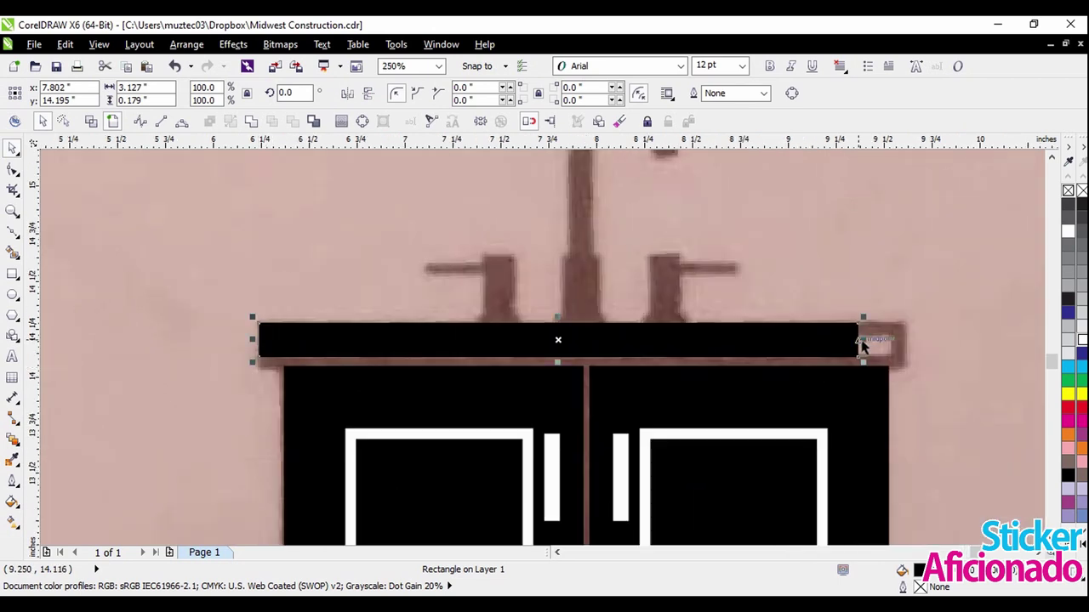
{"action": "left_click_drag", "start_coordinate": [862, 340], "coordinate": [905, 341]}
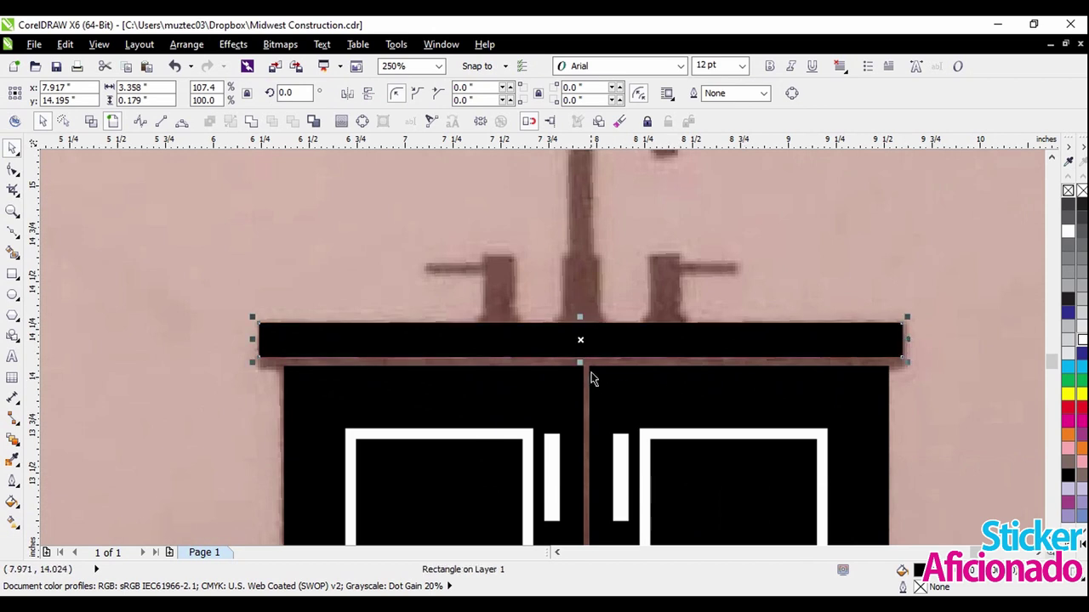
{"action": "scroll", "coordinate": [593, 379], "scroll_direction": "up", "scroll_amount": 3}
{"action": "left_click_drag", "start_coordinate": [550, 316], "coordinate": [547, 345]}
{"action": "scroll", "coordinate": [546, 345], "scroll_direction": "down", "scroll_amount": 5}
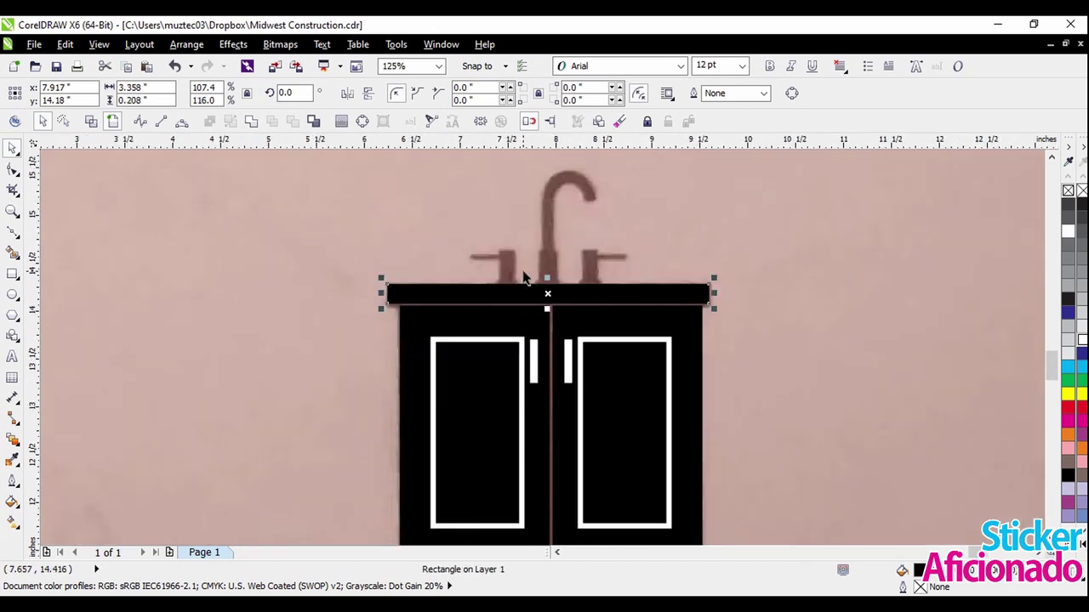
{"action": "scroll", "coordinate": [743, 309], "scroll_direction": "down", "scroll_amount": 2}
{"action": "left_click", "coordinate": [839, 358]}
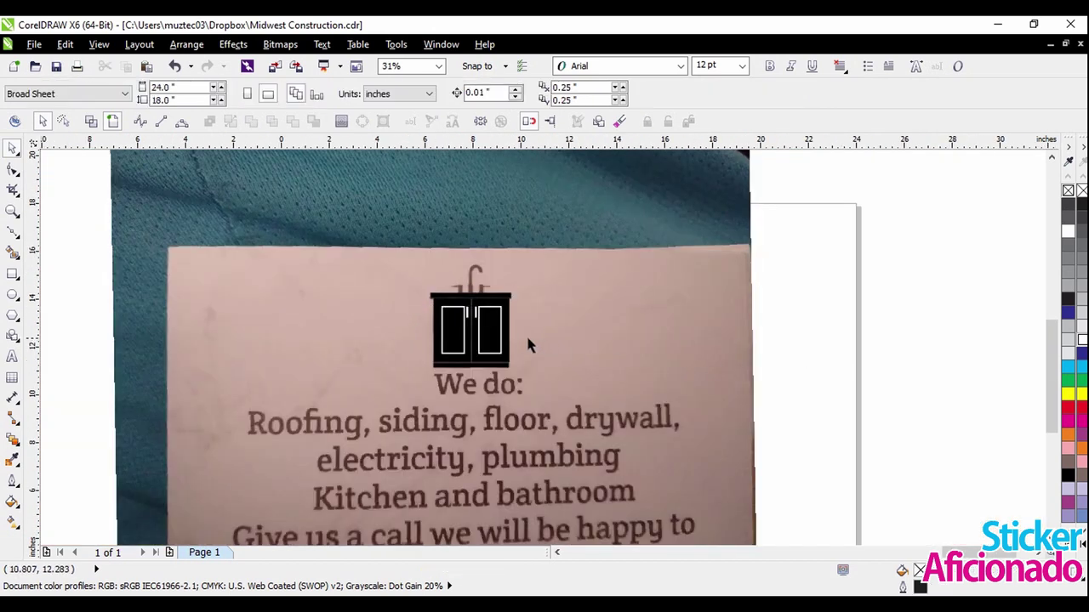
Draw a rectangle about 0.17 by 0.39 inches over the left faucet handle's upright, overlapping the countertop.
{"action": "scroll", "coordinate": [470, 326], "scroll_direction": "up", "scroll_amount": 1}
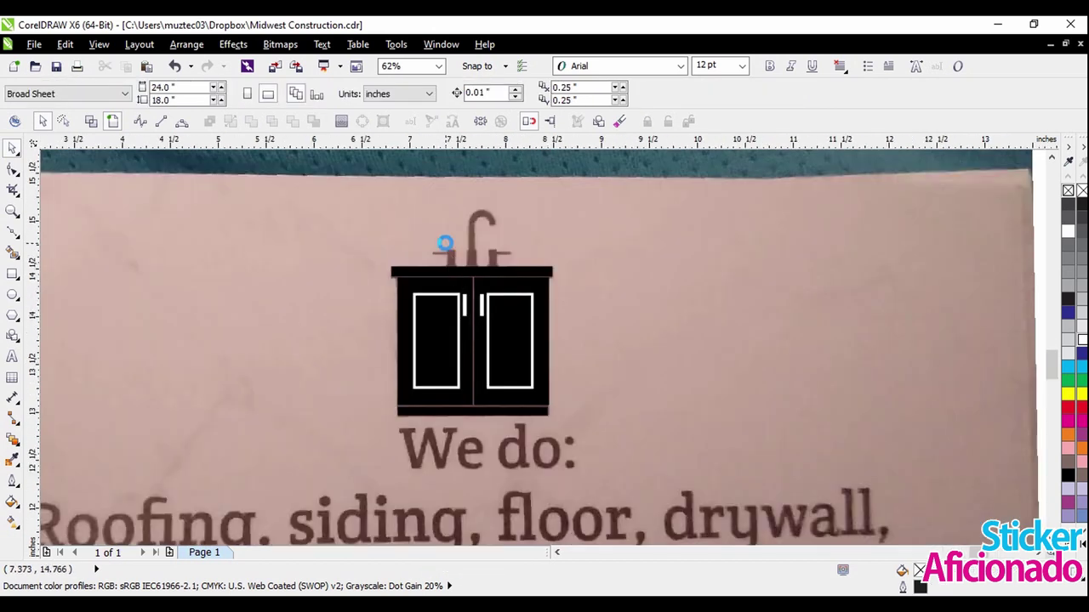
{"action": "scroll", "coordinate": [446, 255], "scroll_direction": "up", "scroll_amount": 1}
{"action": "scroll", "coordinate": [445, 259], "scroll_direction": "up", "scroll_amount": 1}
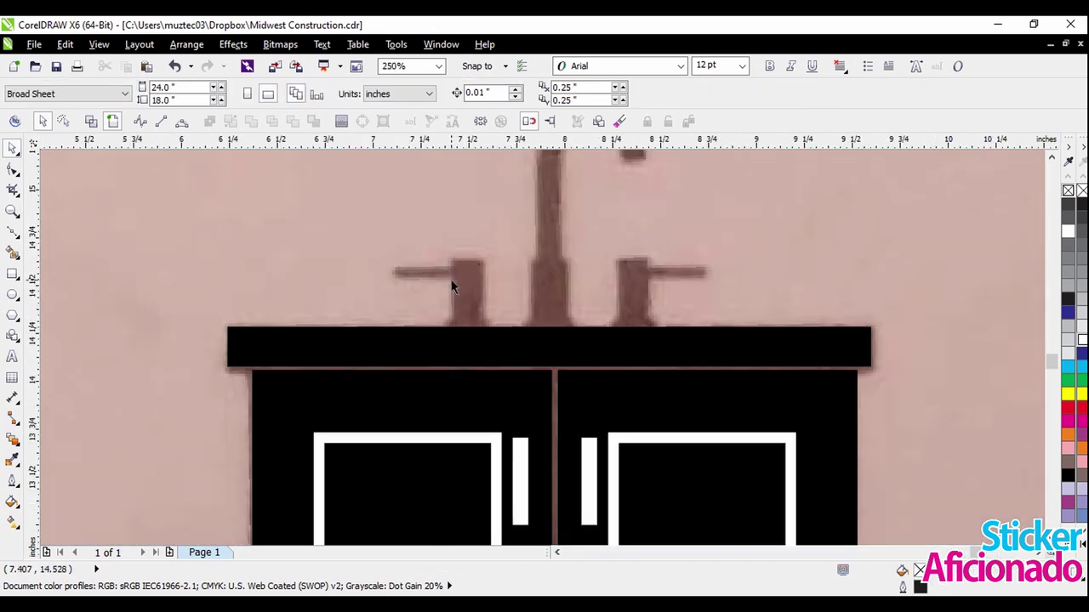
{"action": "left_click", "coordinate": [12, 274]}
{"action": "scroll", "coordinate": [462, 352], "scroll_direction": "up", "scroll_amount": 1}
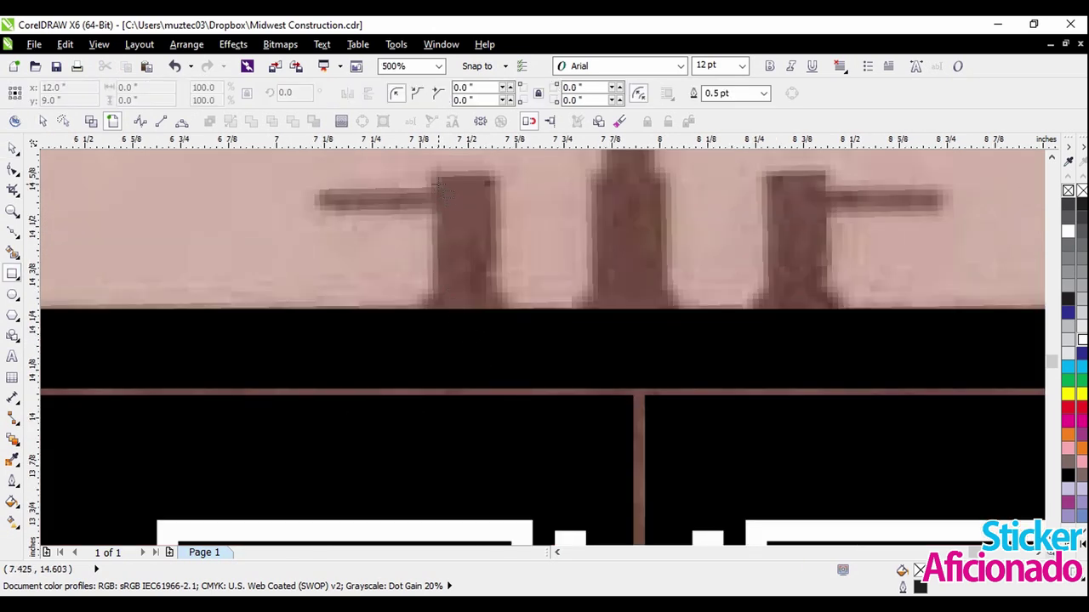
{"action": "left_click_drag", "start_coordinate": [432, 175], "coordinate": [498, 325]}
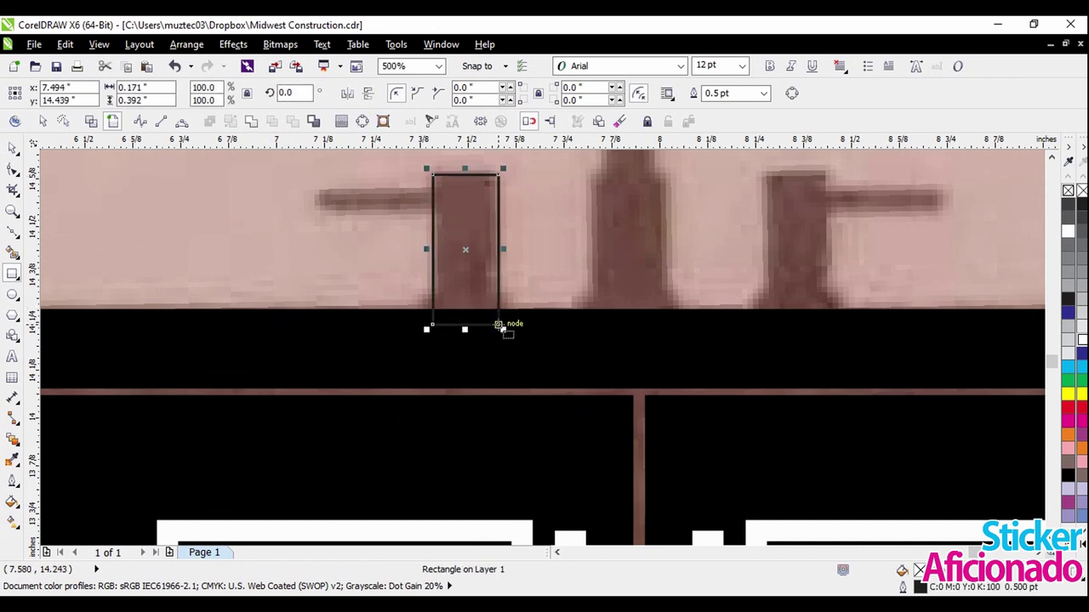
Draw a wider rectangle about 0.30 by 0.14 inches around the foot of the left faucet upright, overlapping the countertop.
{"action": "scroll", "coordinate": [411, 296], "scroll_direction": "up", "scroll_amount": 1}
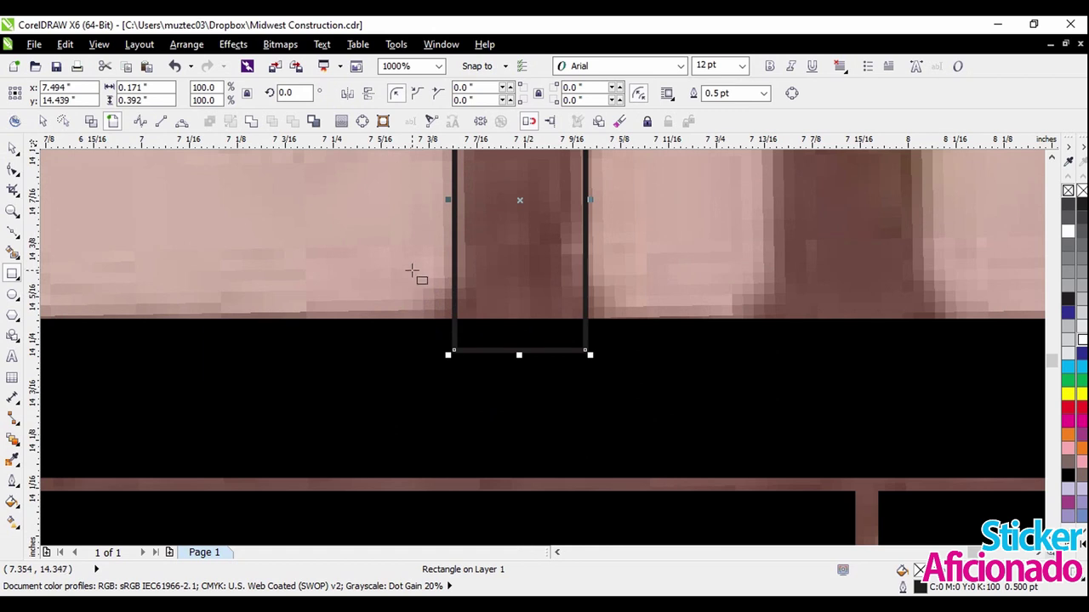
{"action": "left_click_drag", "start_coordinate": [401, 264], "coordinate": [630, 372]}
{"action": "left_click", "coordinate": [12, 146]}
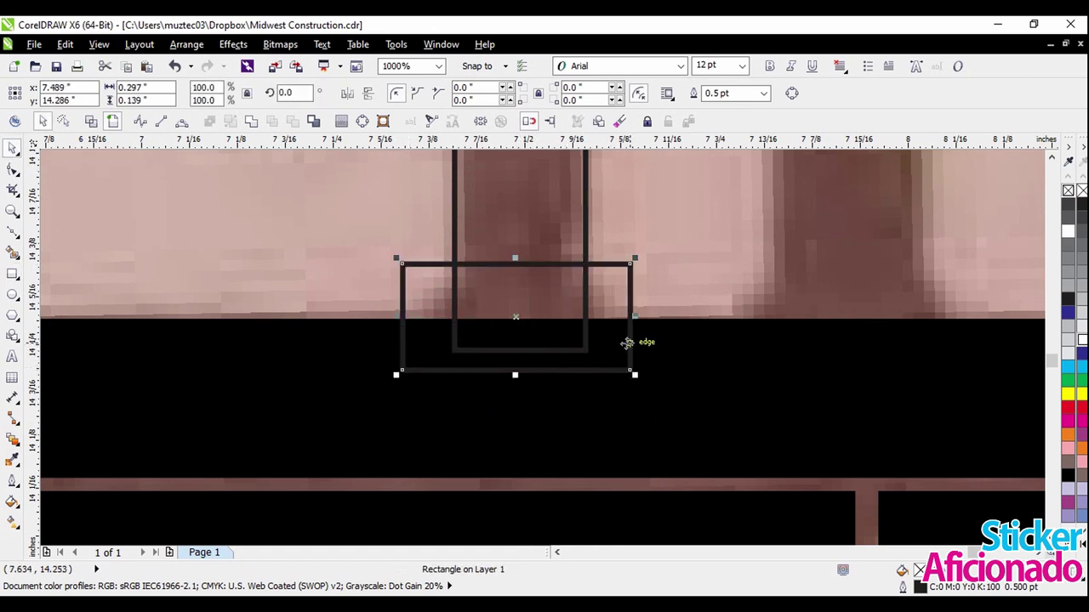
{"action": "scroll", "coordinate": [660, 341], "scroll_direction": "down", "scroll_amount": 1}
{"action": "left_click", "coordinate": [639, 342]}
{"action": "left_click", "coordinate": [645, 340]}
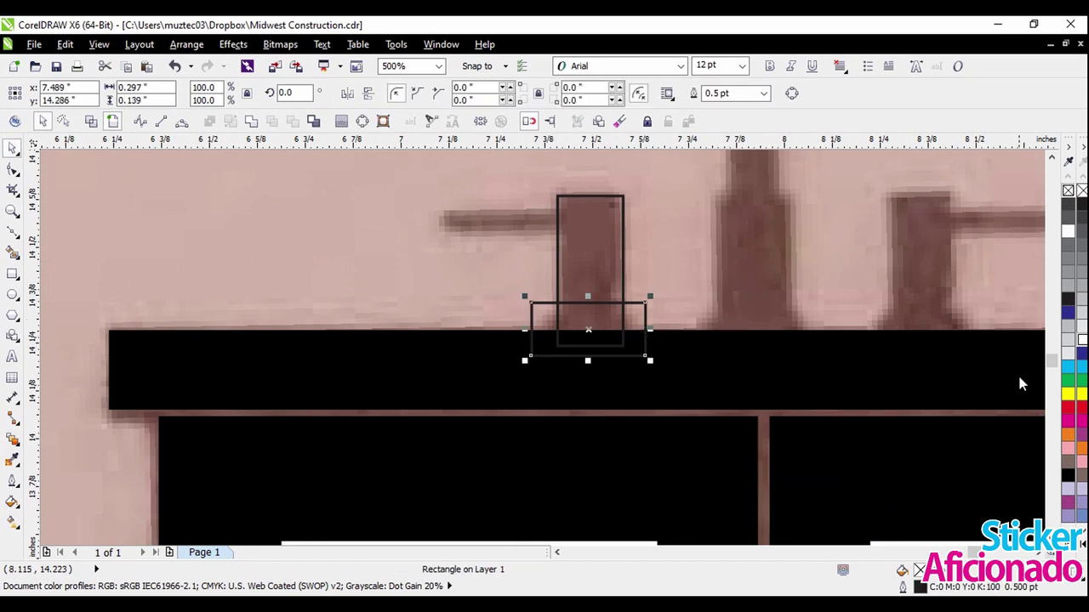
Fill the foot rectangle red and the upright rectangle green, removing both outlines.
{"action": "left_click", "coordinate": [1081, 408]}
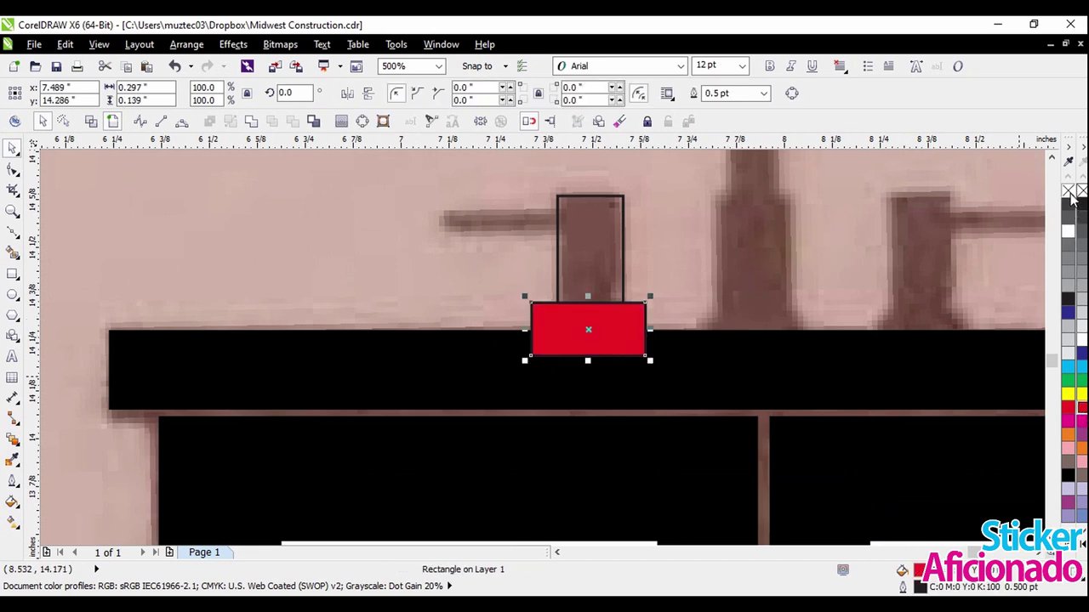
{"action": "right_click", "coordinate": [1068, 190]}
{"action": "left_click", "coordinate": [585, 244]}
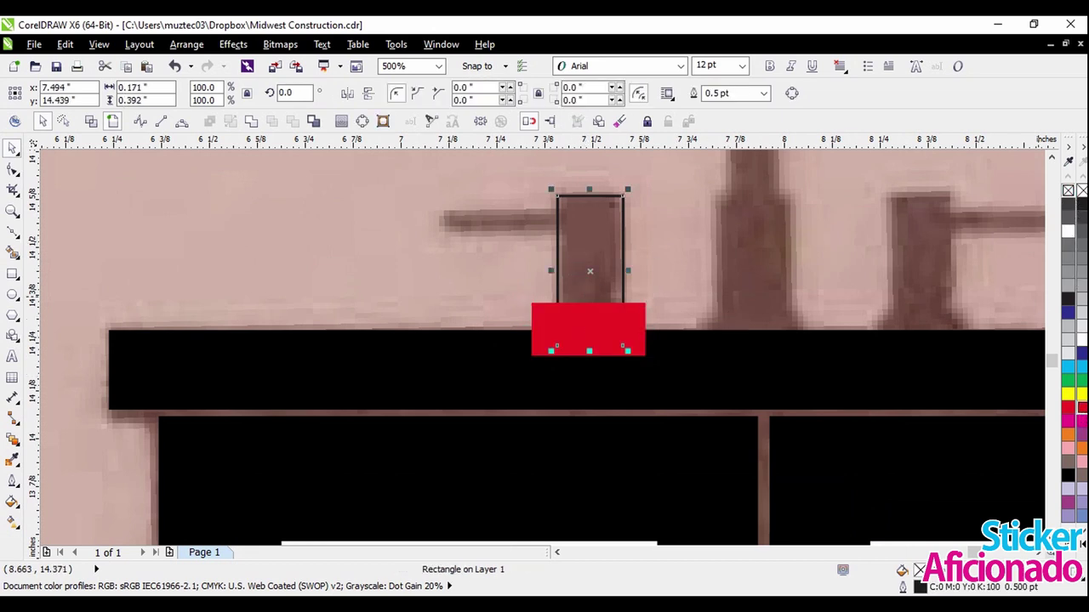
{"action": "left_click", "coordinate": [1081, 383]}
{"action": "right_click", "coordinate": [1068, 189]}
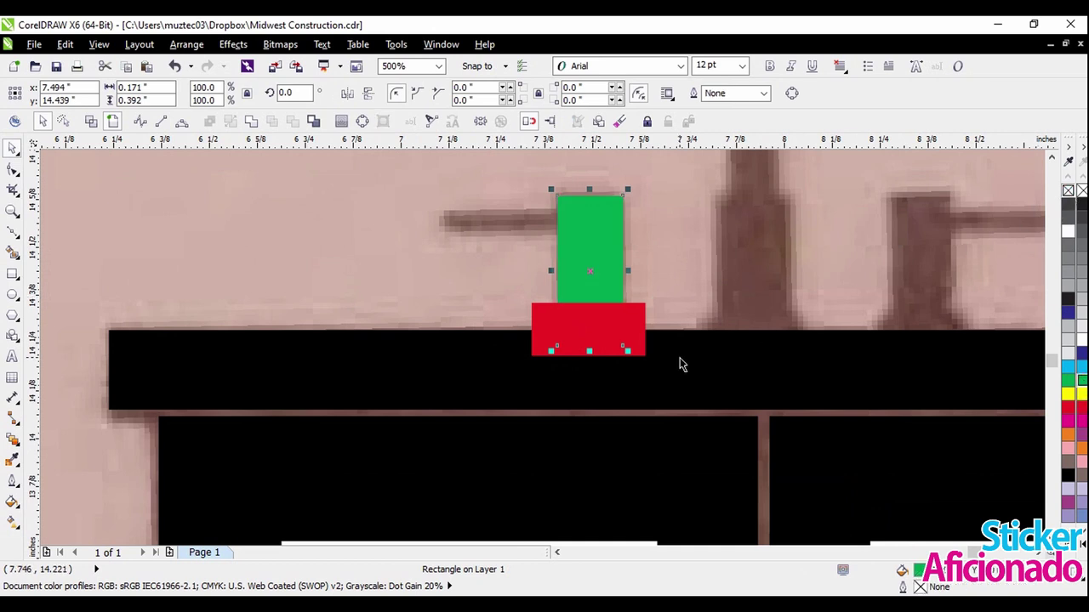
{"action": "left_click", "coordinate": [671, 304]}
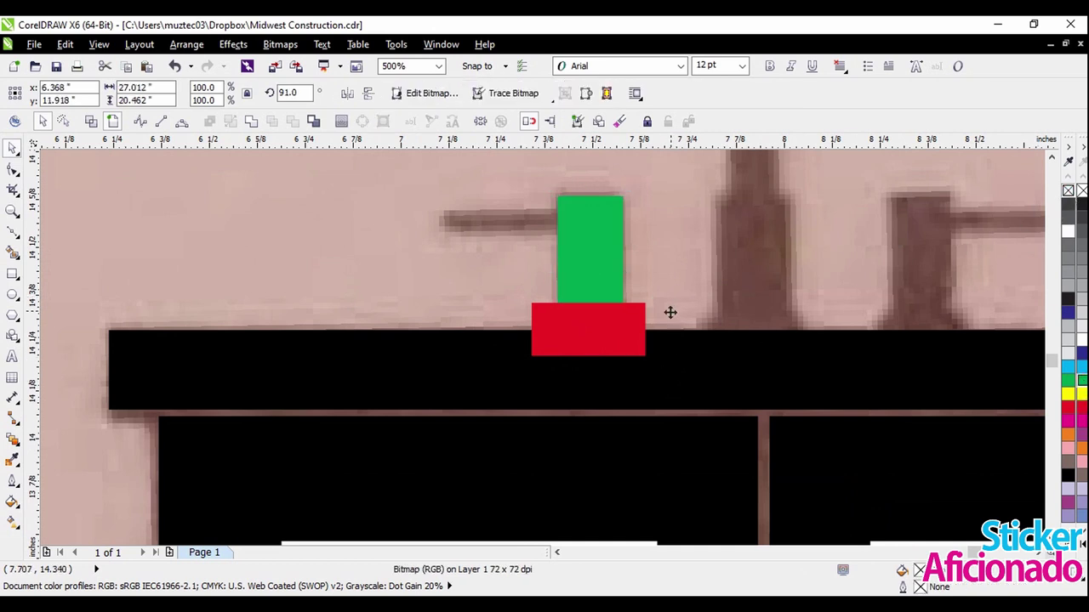
Centre the green upright horizontally on the red foot rectangle and clear their selection.
{"action": "left_click", "coordinate": [605, 263]}
{"action": "scroll", "coordinate": [575, 310], "scroll_direction": "up", "scroll_amount": 2}
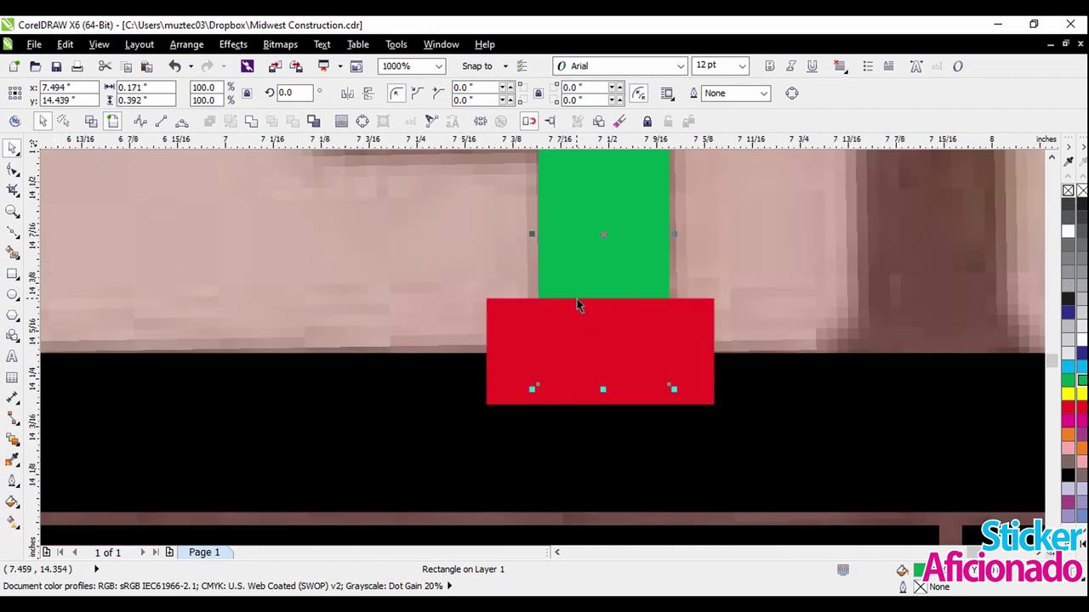
{"action": "left_click", "coordinate": [506, 347], "text": "shift"}
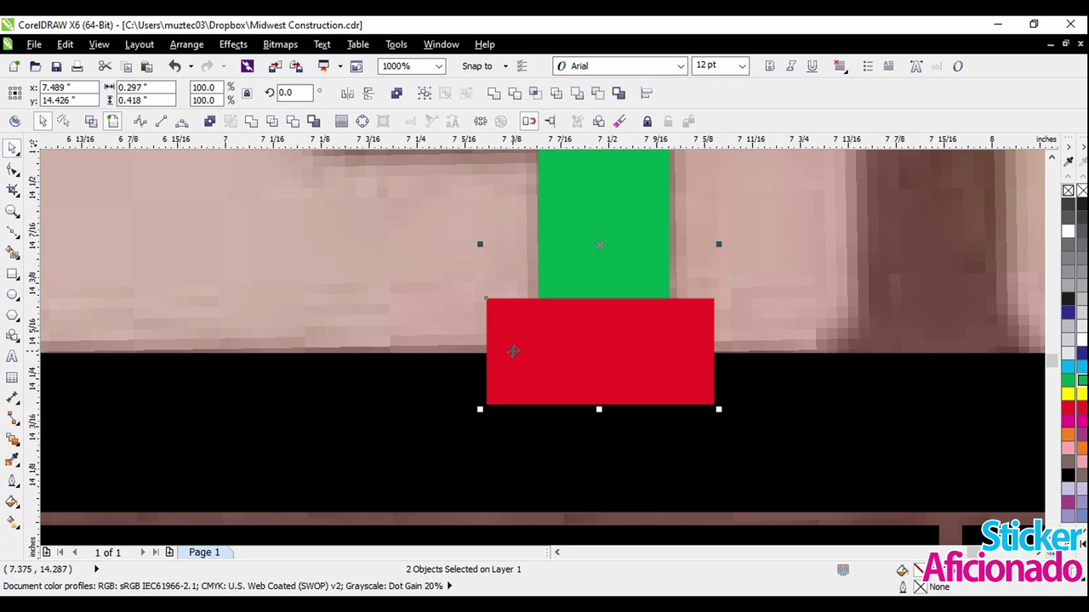
{"action": "scroll", "coordinate": [513, 351], "scroll_direction": "down", "scroll_amount": 2}
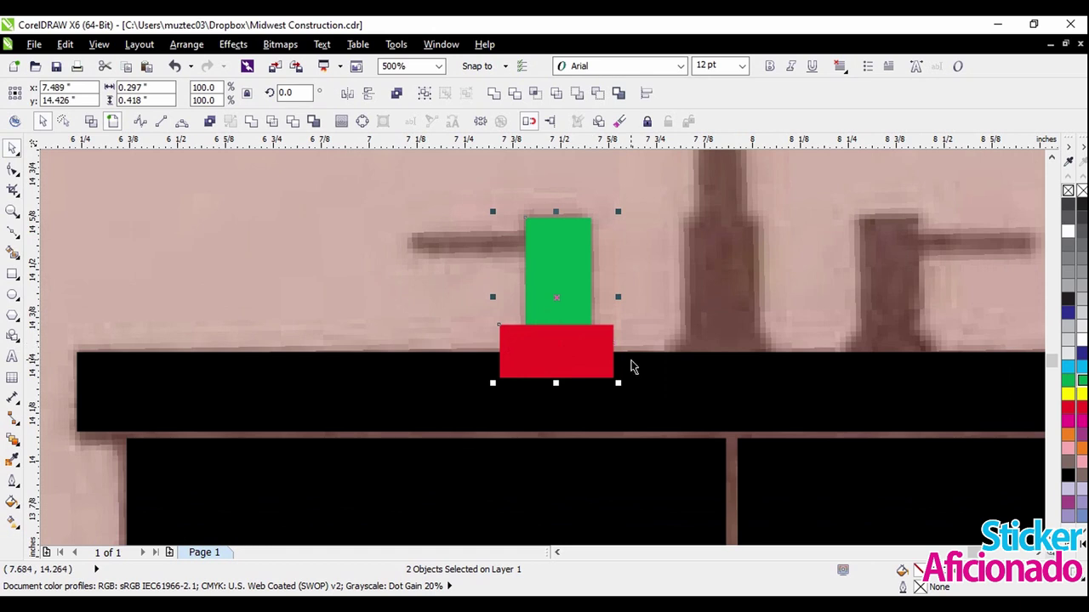
{"action": "scroll", "coordinate": [562, 338], "scroll_direction": "up", "scroll_amount": 2}
{"action": "key", "text": "c"}
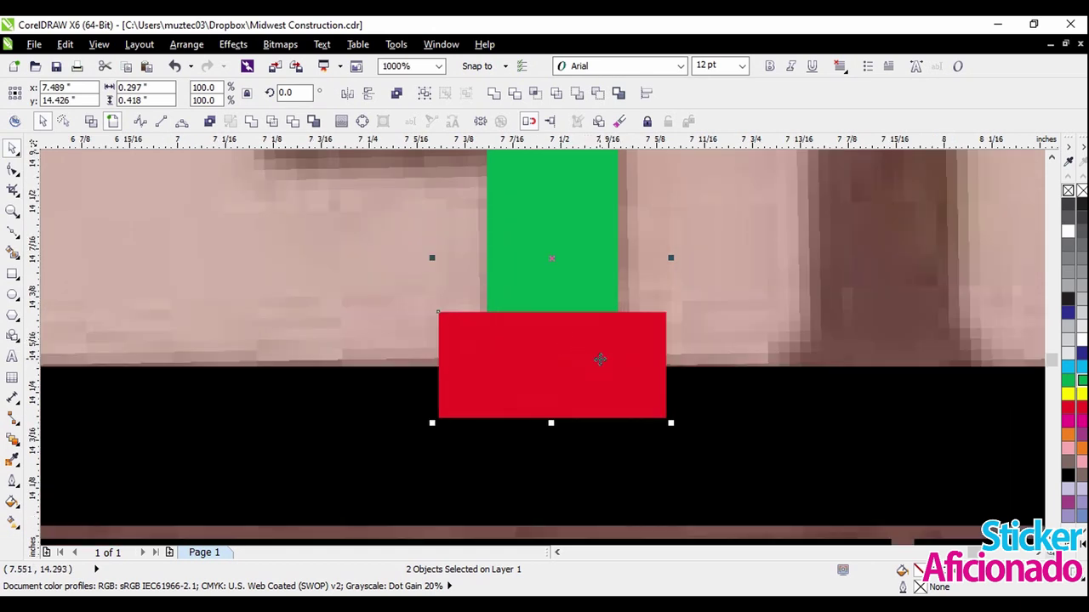
{"action": "scroll", "coordinate": [600, 360], "scroll_direction": "down", "scroll_amount": 2}
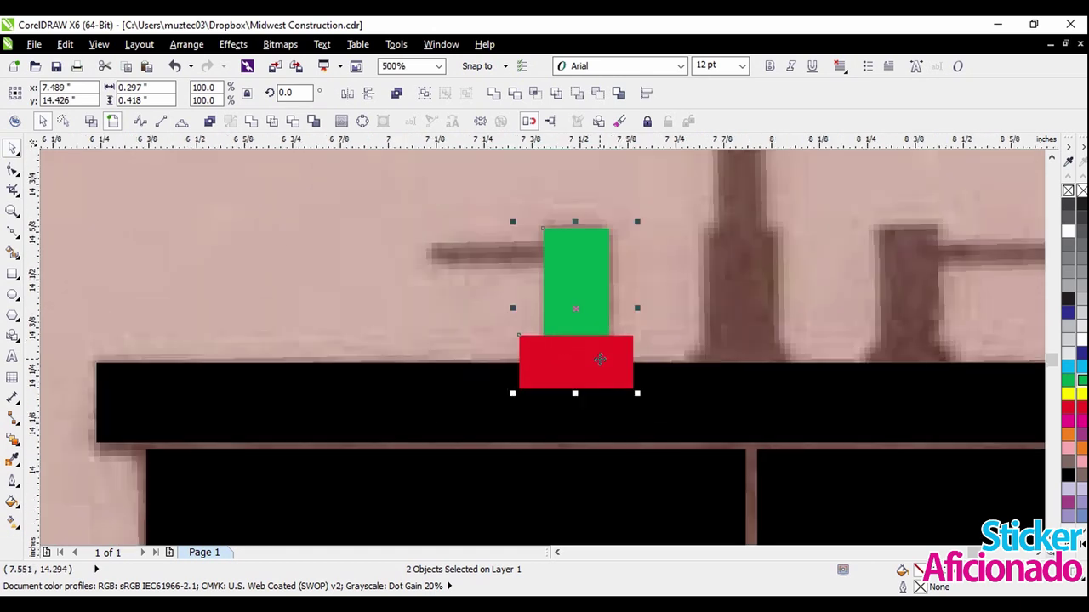
{"action": "left_click", "coordinate": [645, 311]}
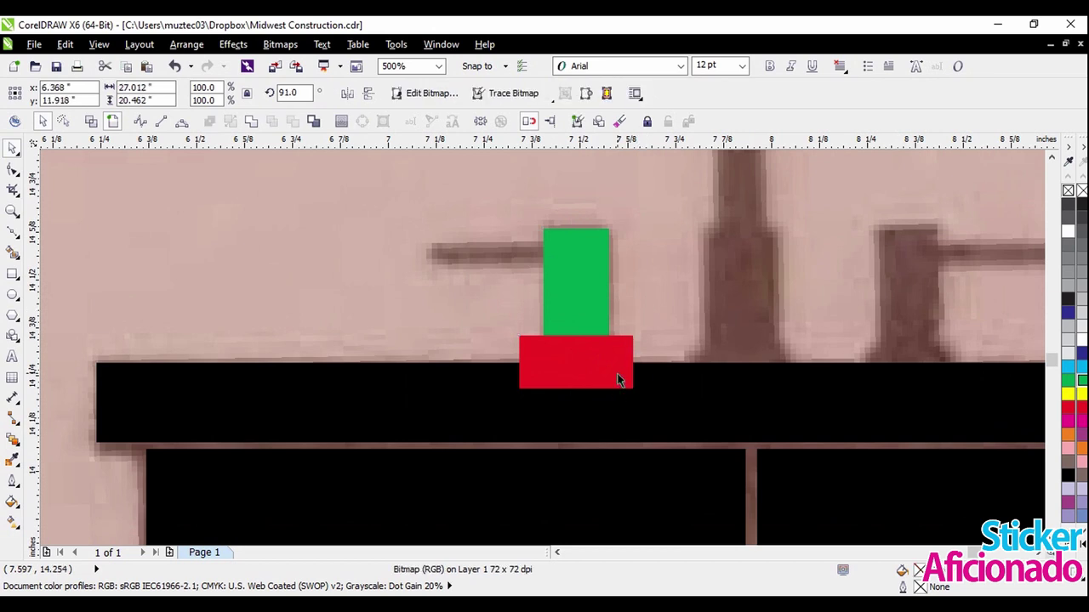
Inspect the foot and upright overlap in wireframe view, moving the red foot aside and back.
{"action": "left_click", "coordinate": [576, 363]}
{"action": "scroll", "coordinate": [576, 363], "scroll_direction": "up", "scroll_amount": 2}
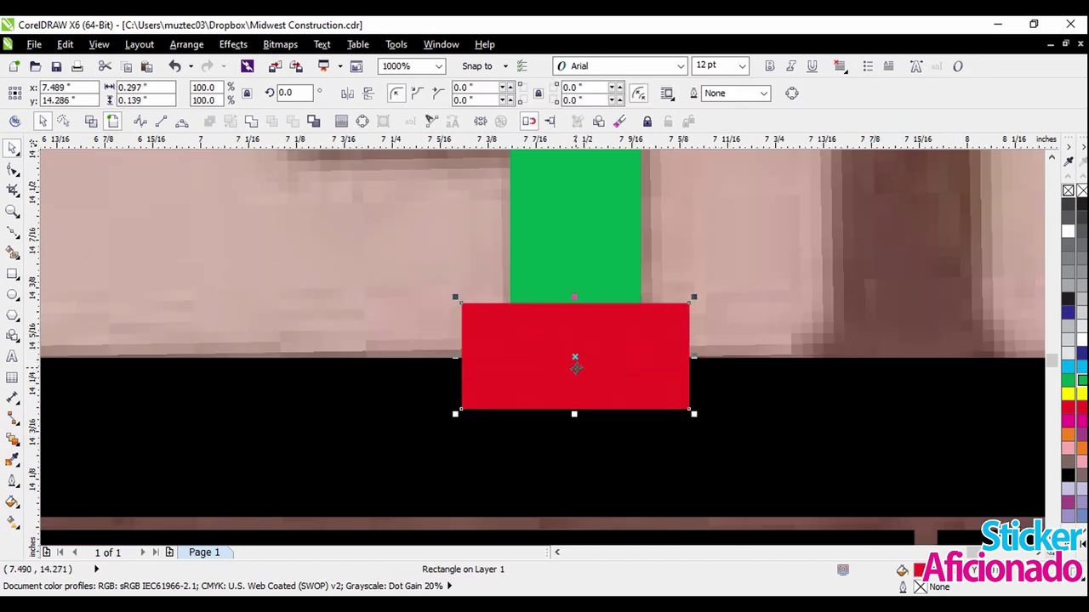
{"action": "left_click", "coordinate": [91, 121]}
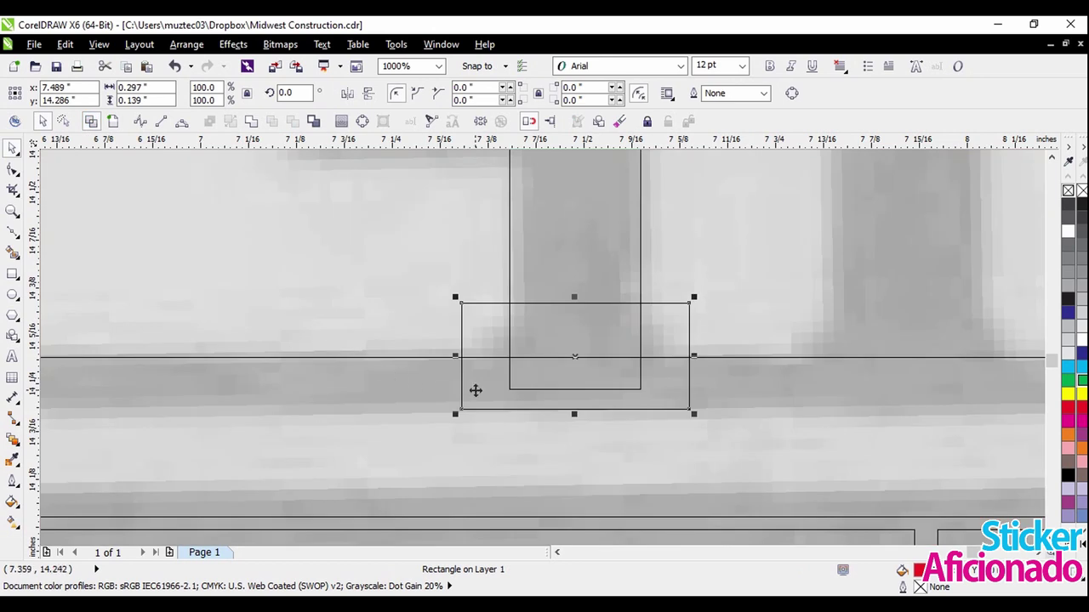
{"action": "scroll", "coordinate": [547, 367], "scroll_direction": "up", "scroll_amount": 2}
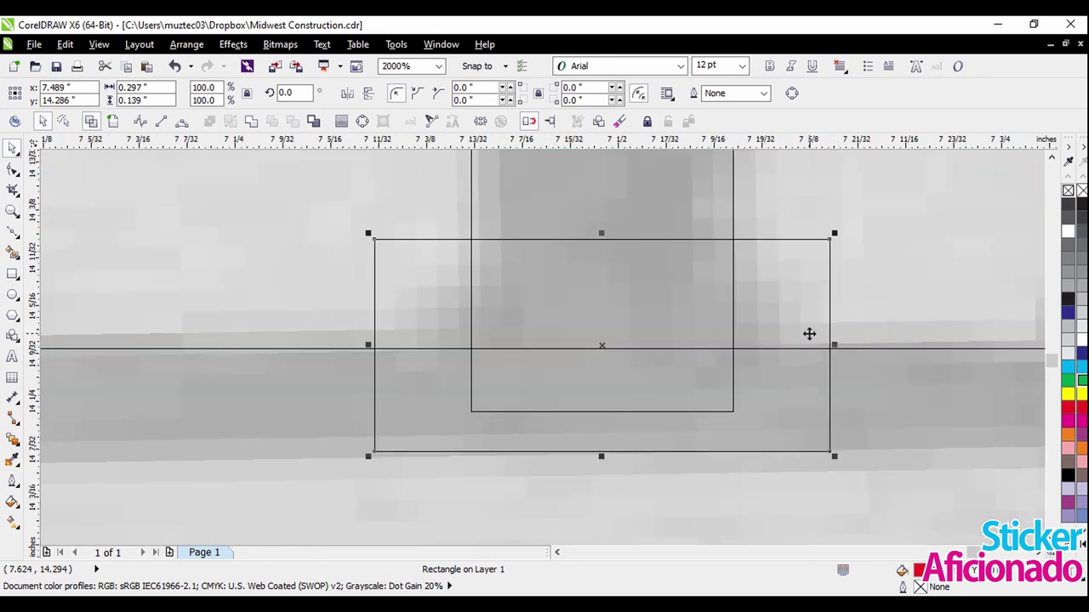
{"action": "left_click_drag", "start_coordinate": [411, 316], "coordinate": [625, 315]}
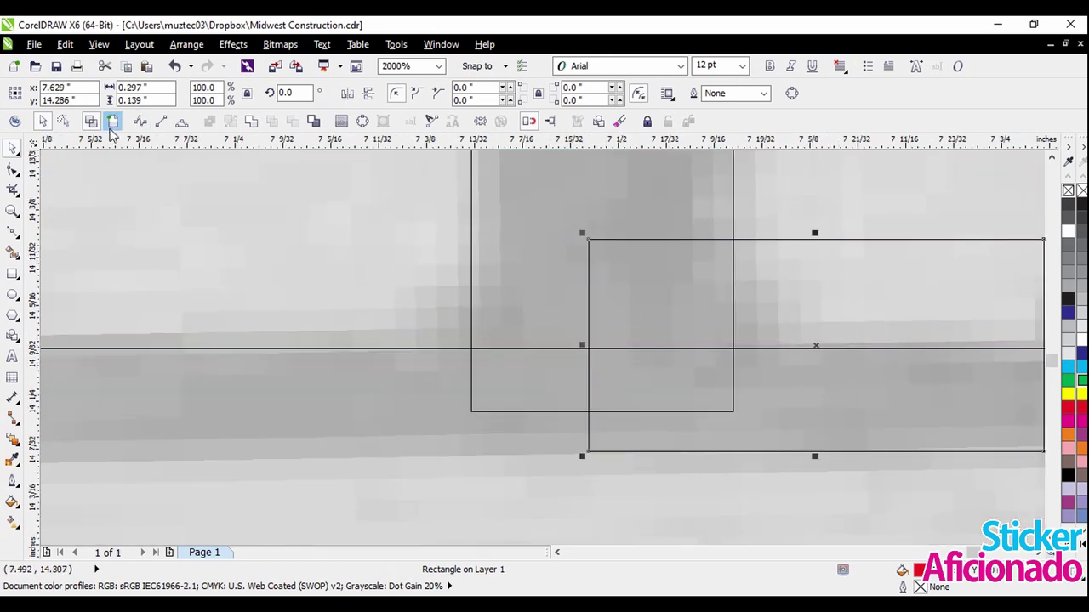
{"action": "left_click", "coordinate": [113, 121]}
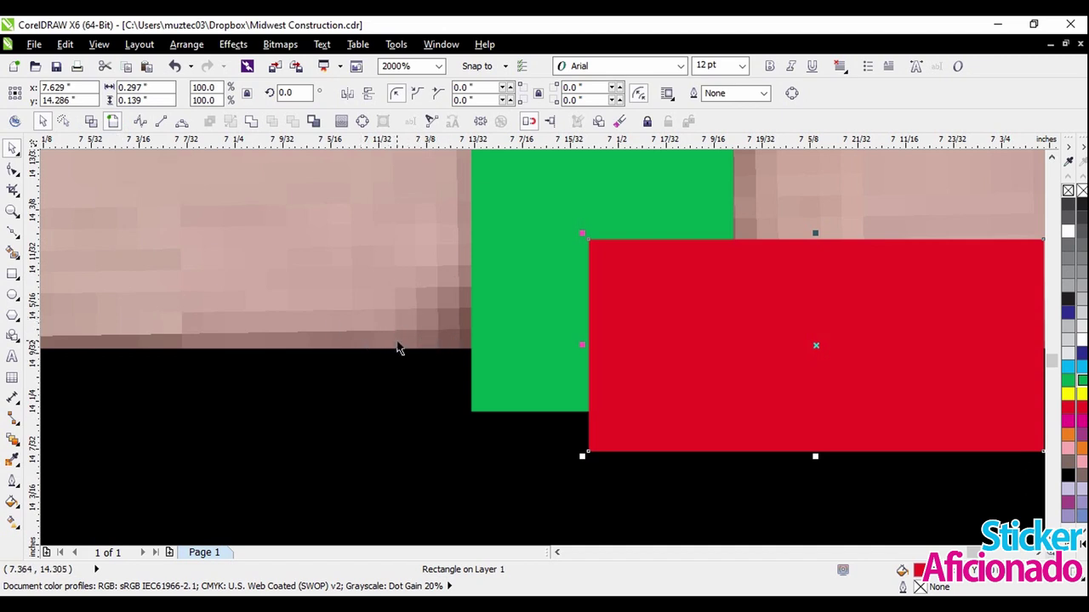
{"action": "scroll", "coordinate": [408, 342], "scroll_direction": "down", "scroll_amount": 2}
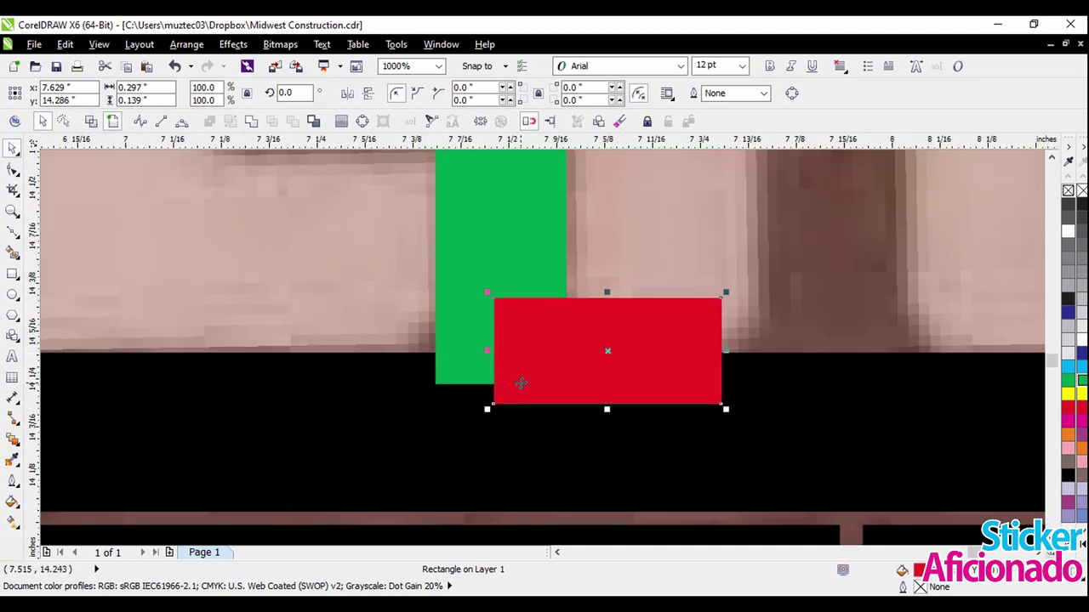
{"action": "left_click_drag", "start_coordinate": [520, 384], "coordinate": [413, 384]}
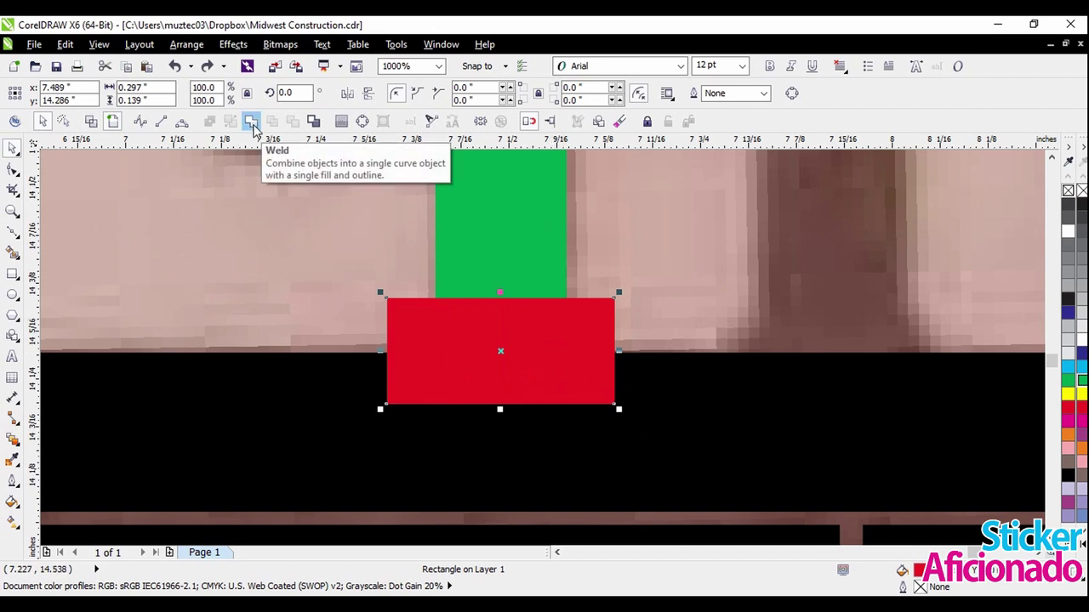
Weld the red foot rectangle into a curve and move its upper-left node straight right to the green upright's left edge.
{"action": "left_click", "coordinate": [251, 124]}
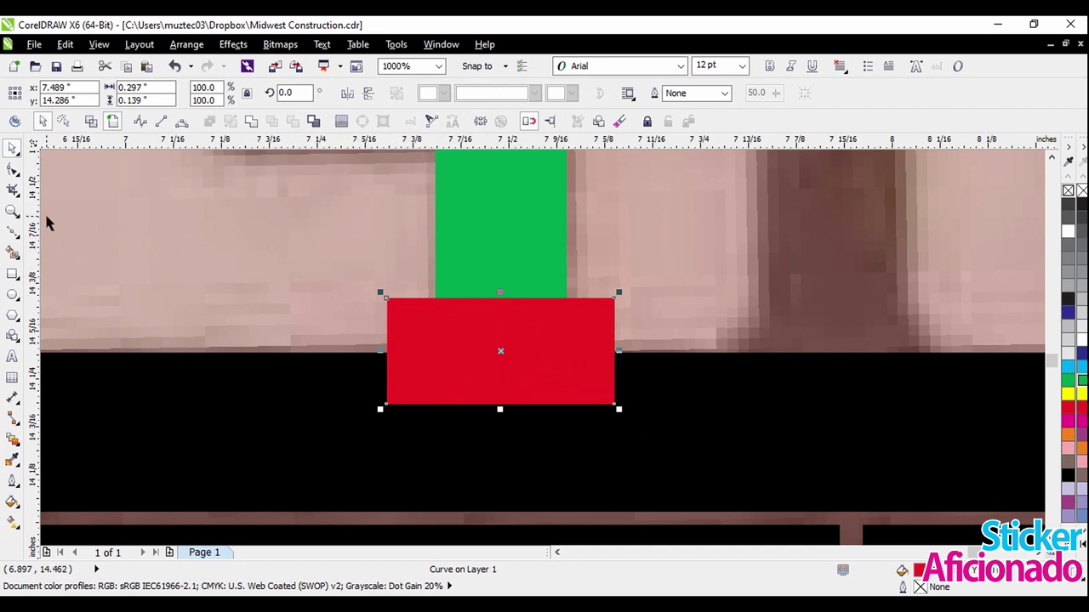
{"action": "left_click", "coordinate": [14, 169]}
{"action": "scroll", "coordinate": [387, 325], "scroll_direction": "up", "scroll_amount": 1}
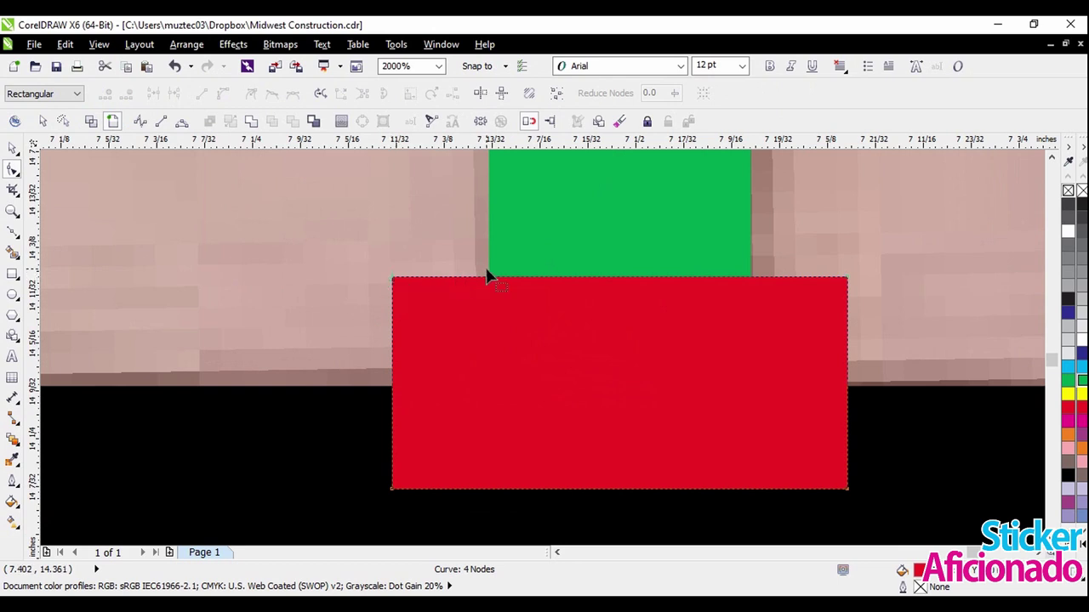
{"action": "left_click_drag", "start_coordinate": [395, 288], "coordinate": [490, 287]}
{"action": "scroll", "coordinate": [491, 285], "scroll_direction": "up", "scroll_amount": 1}
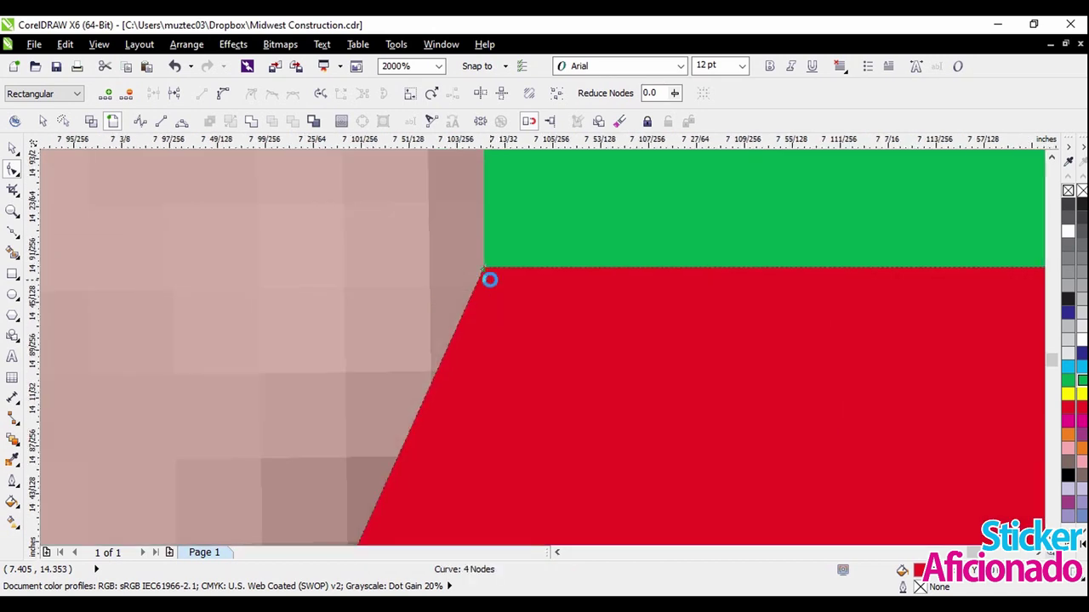
{"action": "scroll", "coordinate": [378, 280], "scroll_direction": "down", "scroll_amount": 3}
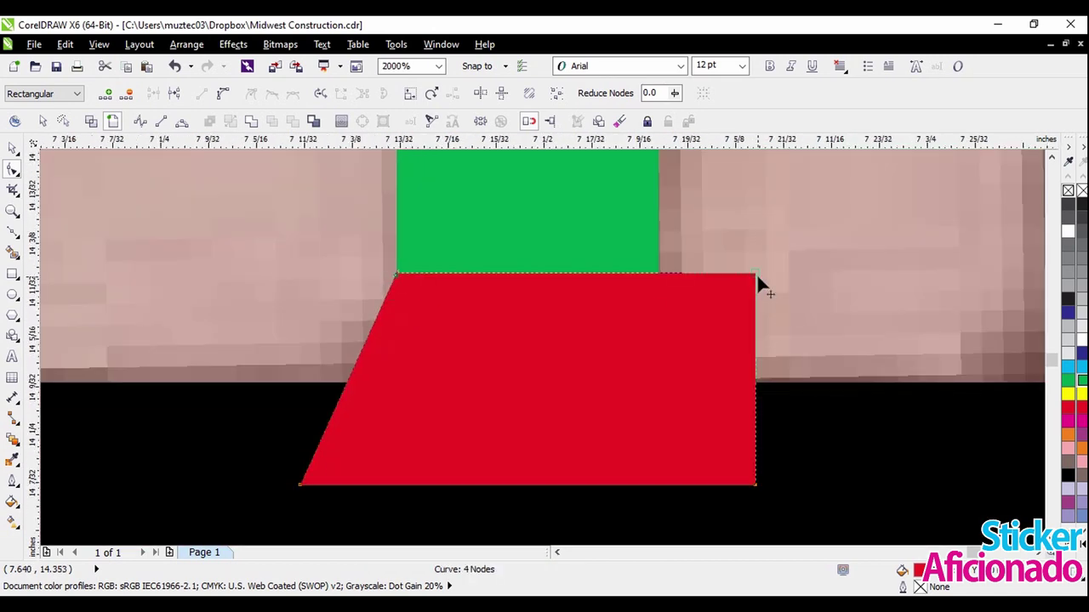
Move the red foot's upper-right node straight left to the green upright's right edge, completing the trapezoid.
{"action": "left_click_drag", "start_coordinate": [756, 276], "coordinate": [661, 283]}
{"action": "scroll", "coordinate": [737, 365], "scroll_direction": "down", "scroll_amount": 3}
{"action": "scroll", "coordinate": [737, 365], "scroll_direction": "up", "scroll_amount": 1}
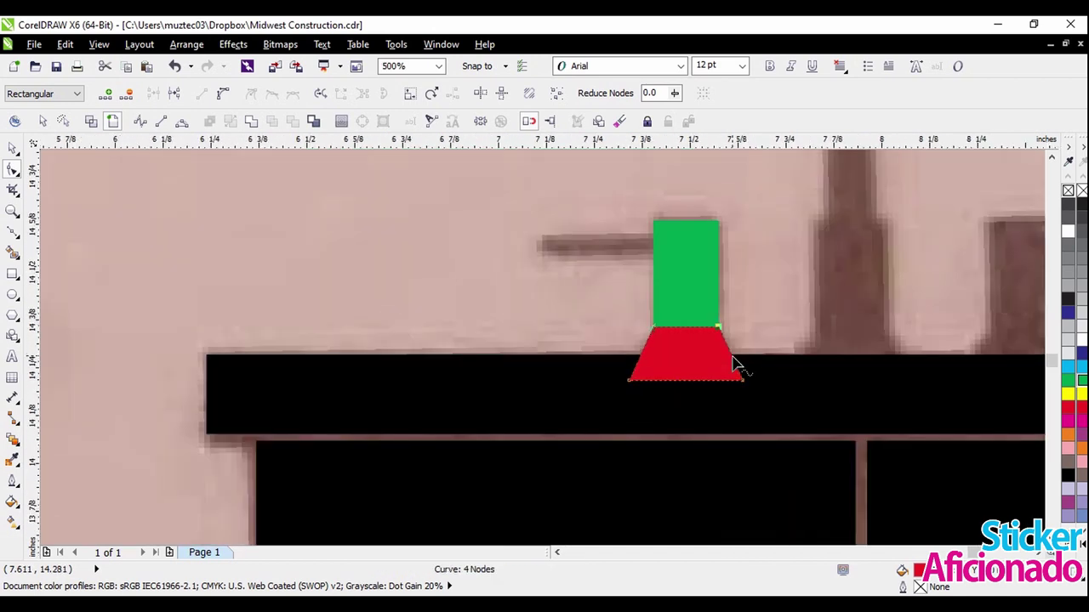
{"action": "left_click", "coordinate": [12, 146]}
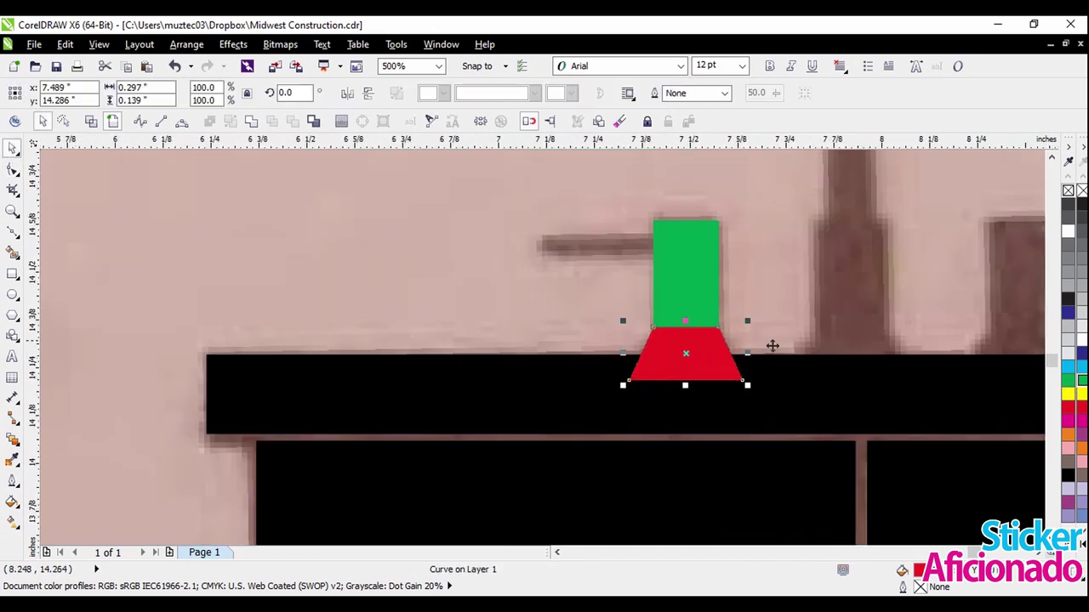
Fill the red trapezoid foot with the same green as the upright and clear its selection.
{"action": "scroll", "coordinate": [768, 360], "scroll_direction": "down", "scroll_amount": 2}
{"action": "scroll", "coordinate": [739, 340], "scroll_direction": "up", "scroll_amount": 2}
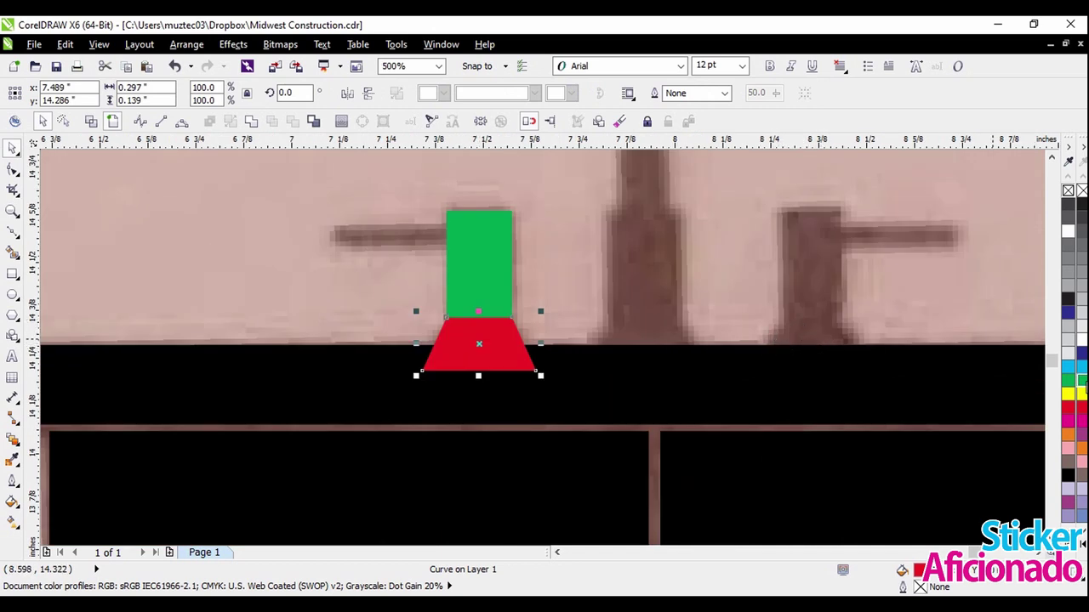
{"action": "left_click", "coordinate": [1082, 382]}
{"action": "left_click", "coordinate": [597, 304]}
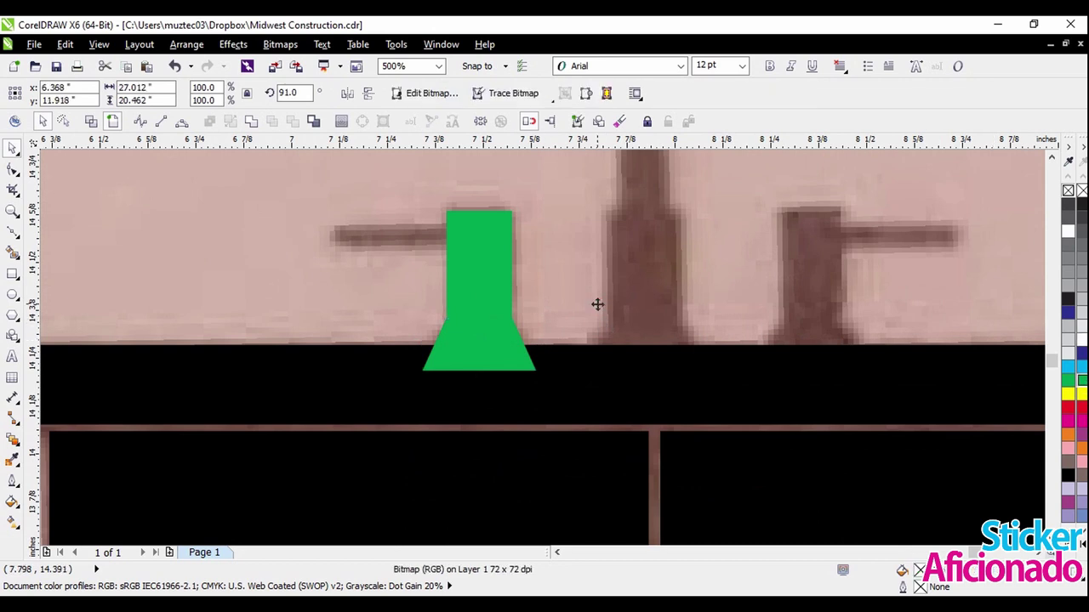
Draw a rectangle about 0.266 by 0.066 in over the left faucet handle's bar, overlapping the green upright slightly.
{"action": "scroll", "coordinate": [602, 304], "scroll_direction": "down", "scroll_amount": 2}
{"action": "scroll", "coordinate": [512, 274], "scroll_direction": "up", "scroll_amount": 4}
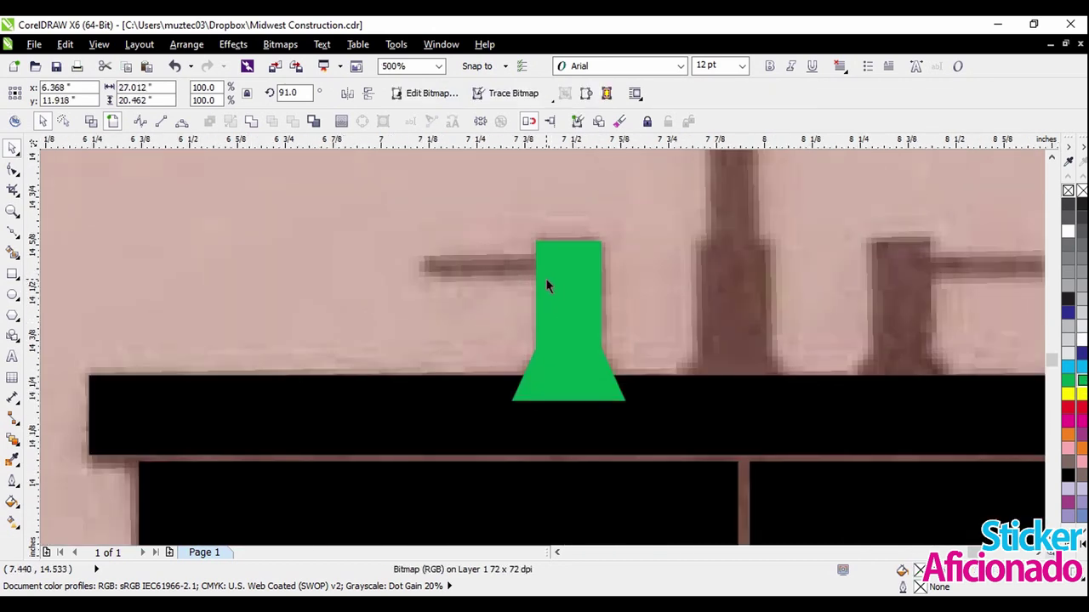
{"action": "left_click", "coordinate": [12, 274]}
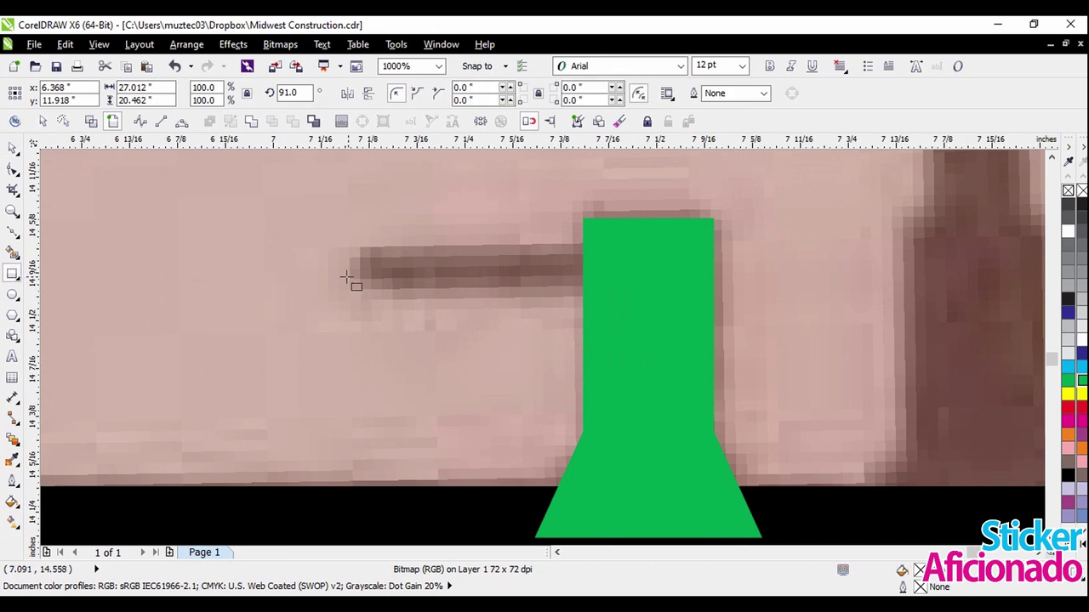
{"action": "scroll", "coordinate": [355, 283], "scroll_direction": "up", "scroll_amount": 2}
{"action": "left_click_drag", "start_coordinate": [434, 218], "coordinate": [842, 316]}
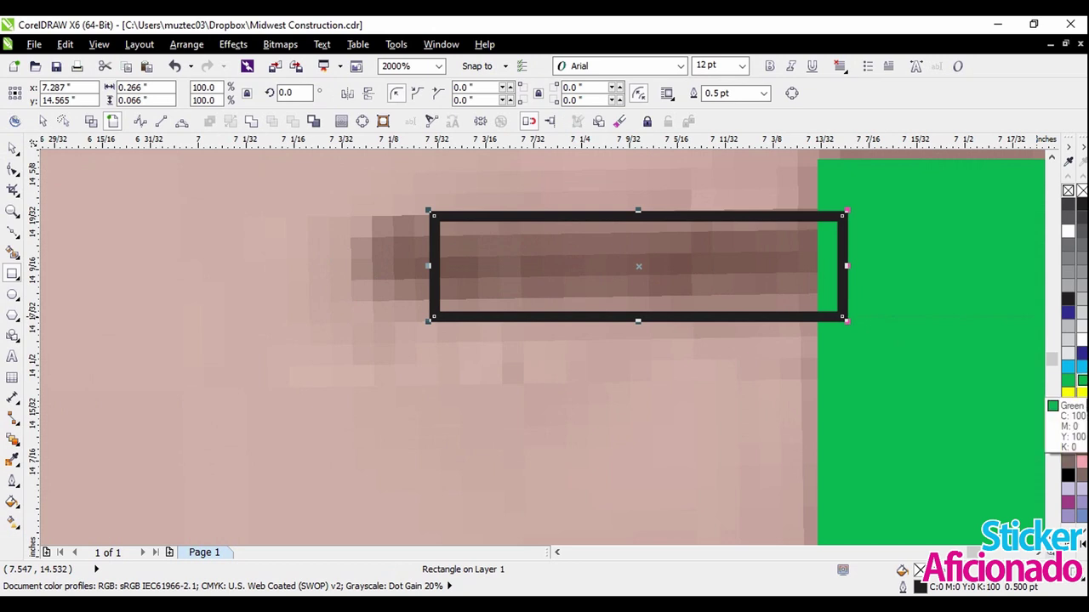
Fill the handle bar rectangle dark blue and remove its outline.
{"action": "left_click", "coordinate": [1081, 354]}
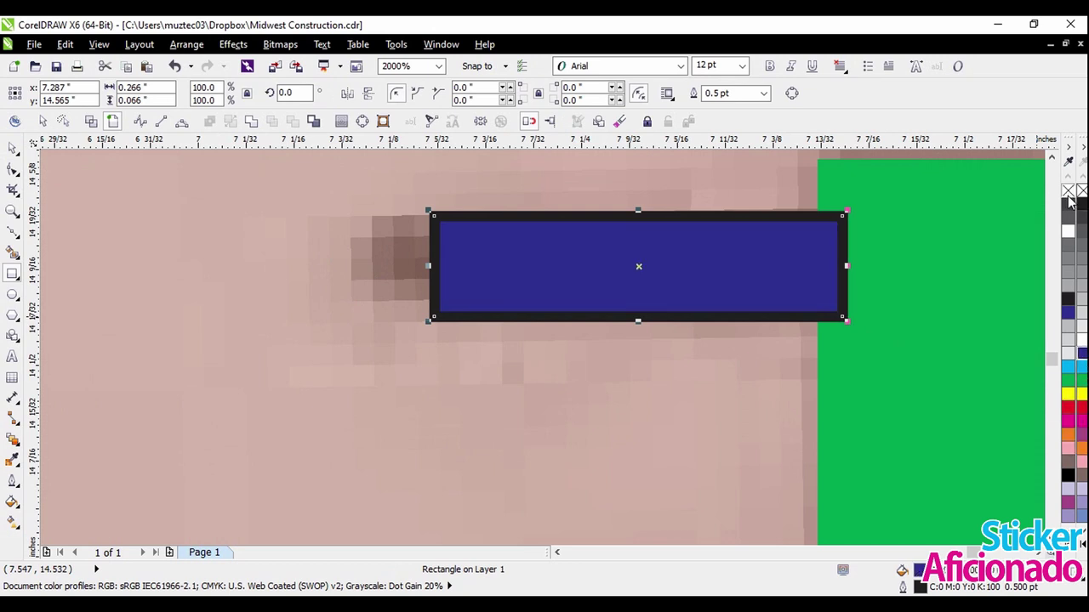
{"action": "right_click", "coordinate": [1068, 190]}
{"action": "scroll", "coordinate": [701, 241], "scroll_direction": "down", "scroll_amount": 1}
{"action": "left_click", "coordinate": [8, 145]}
{"action": "scroll", "coordinate": [597, 230], "scroll_direction": "up", "scroll_amount": 1}
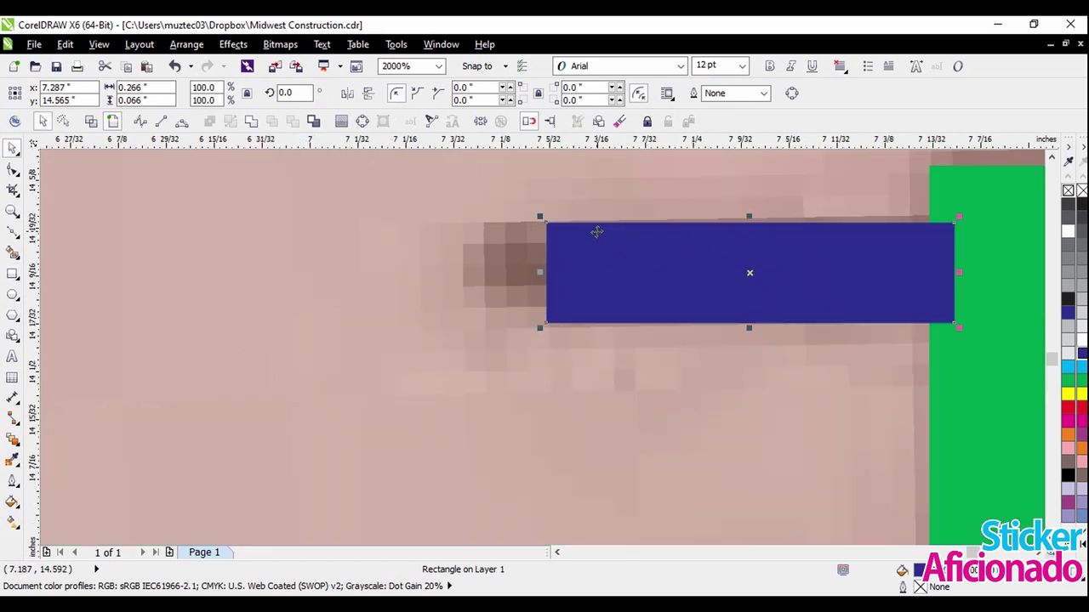
Stretch the blue bar's left side outward to a width of about 0.278 in and clear its selection.
{"action": "left_click_drag", "start_coordinate": [539, 272], "coordinate": [521, 272]}
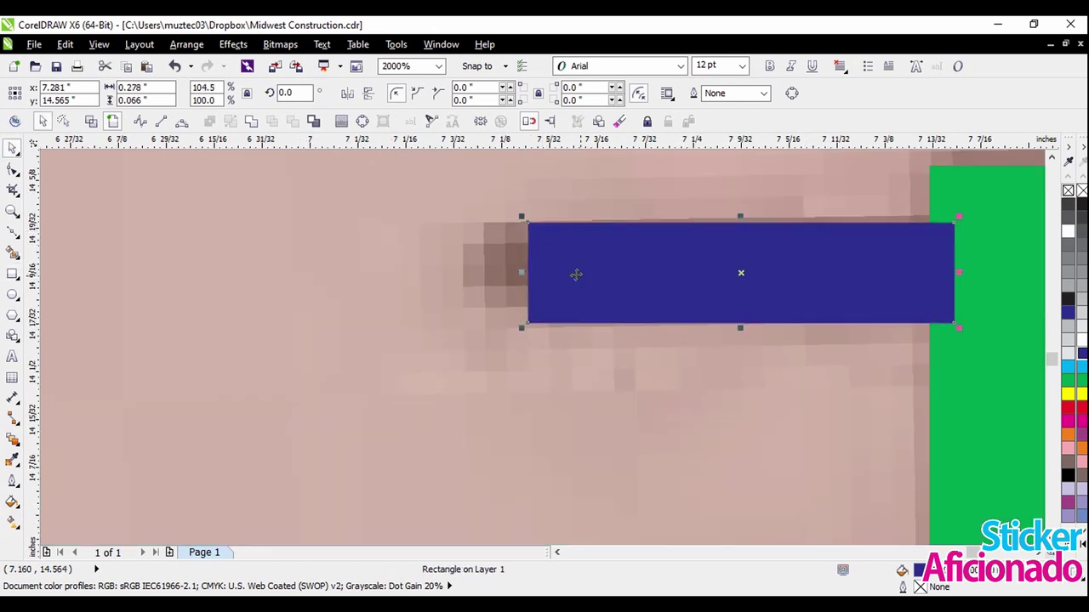
{"action": "scroll", "coordinate": [591, 276], "scroll_direction": "down", "scroll_amount": 2}
{"action": "left_click", "coordinate": [570, 275]}
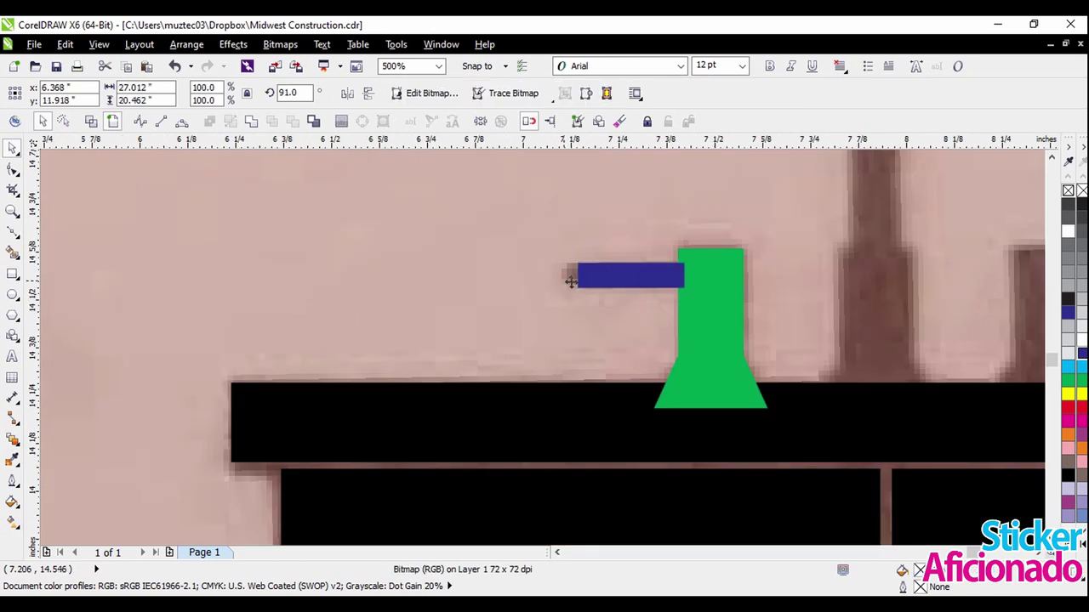
{"action": "scroll", "coordinate": [570, 275], "scroll_direction": "up", "scroll_amount": 2}
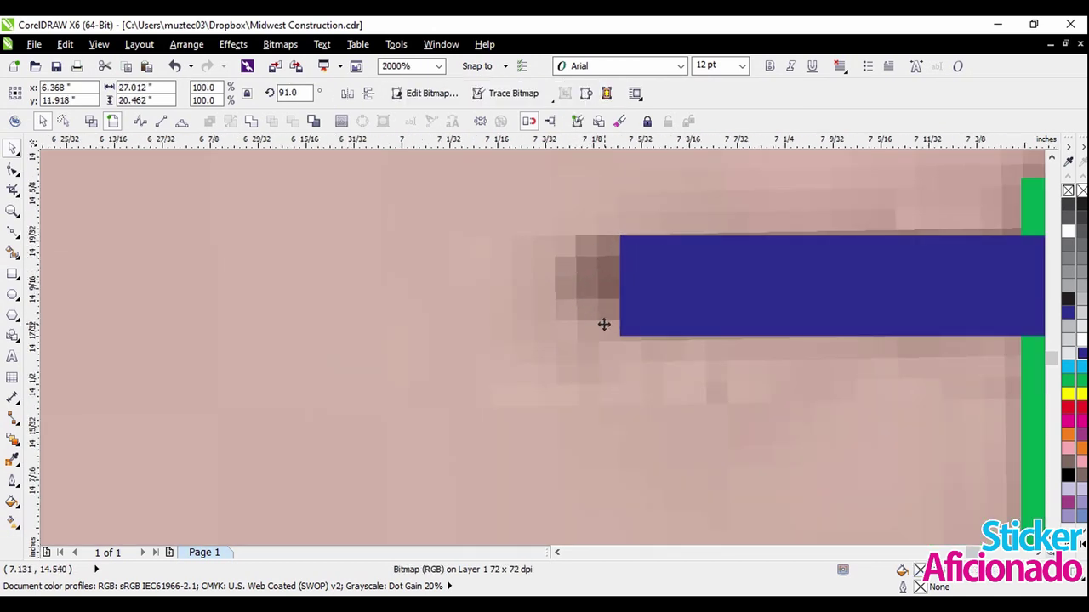
Weld the blue handle bar rectangle into an editable curve.
{"action": "left_click", "coordinate": [690, 282]}
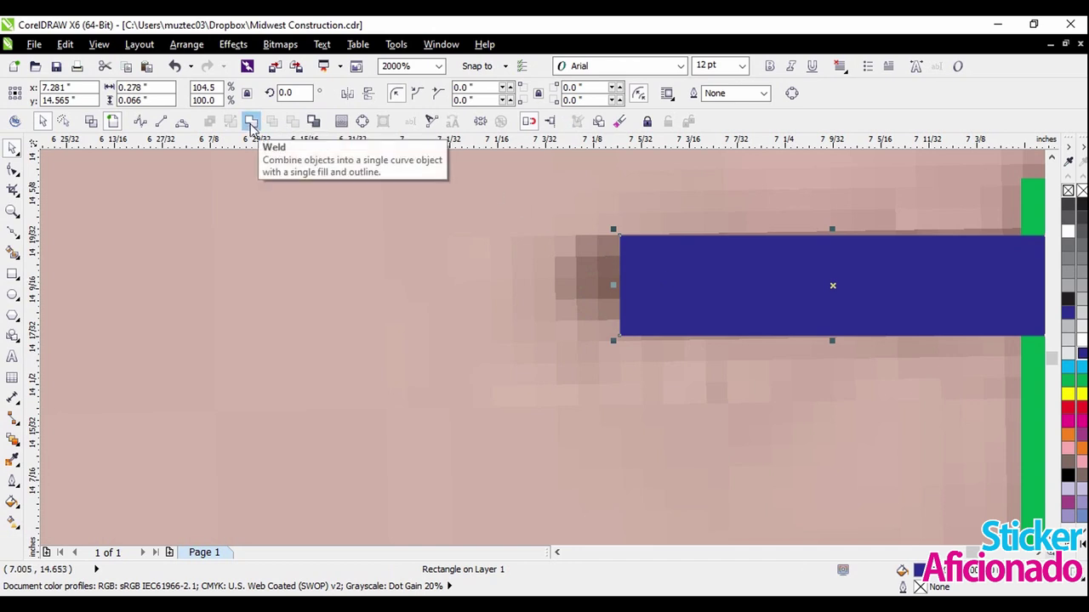
{"action": "left_click", "coordinate": [13, 170]}
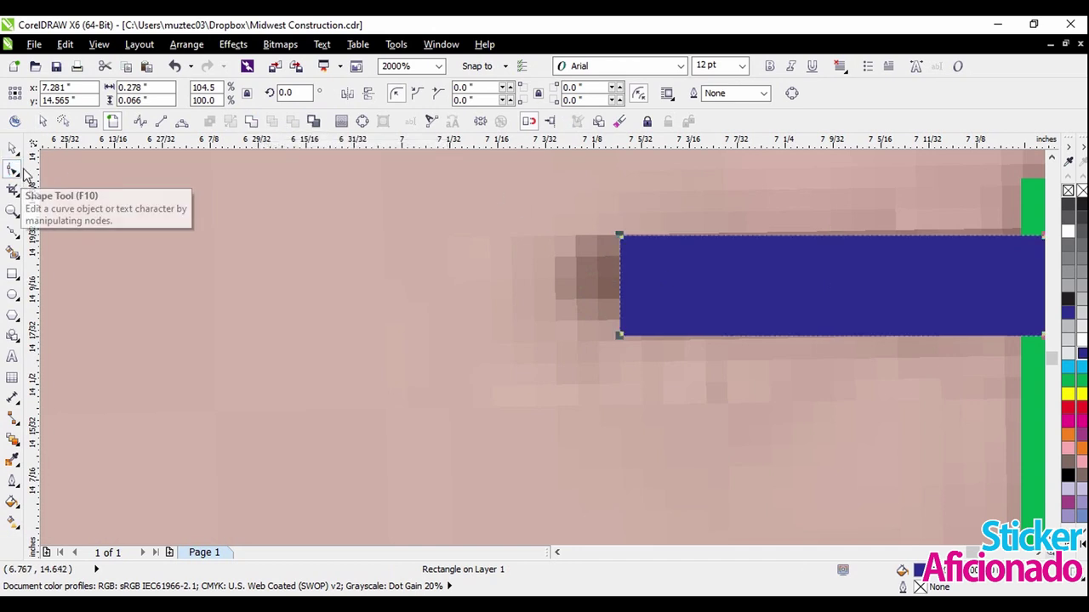
{"action": "left_click", "coordinate": [13, 149]}
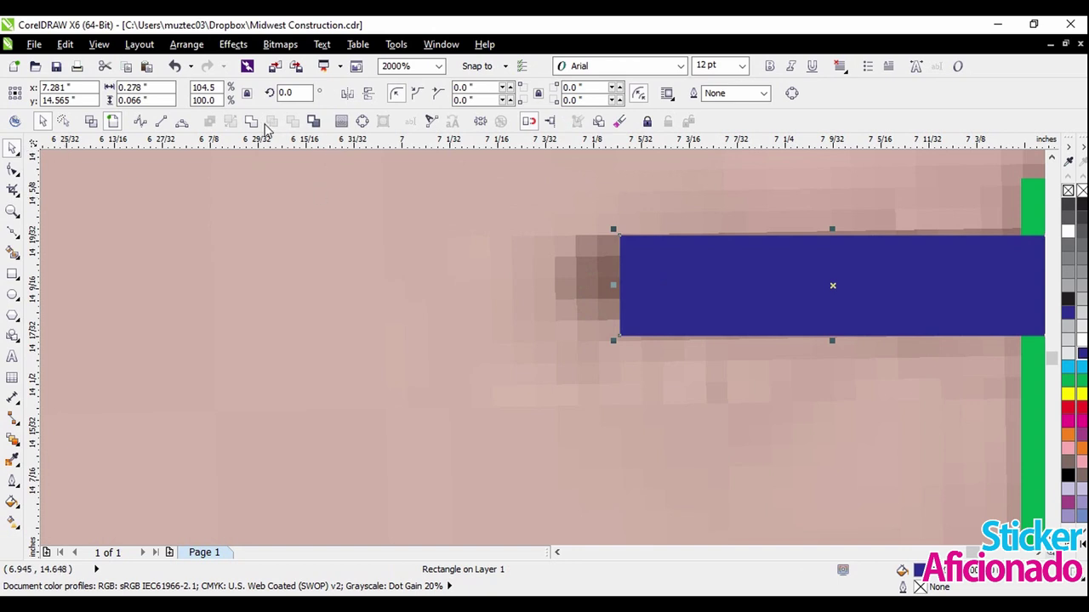
{"action": "left_click", "coordinate": [250, 122]}
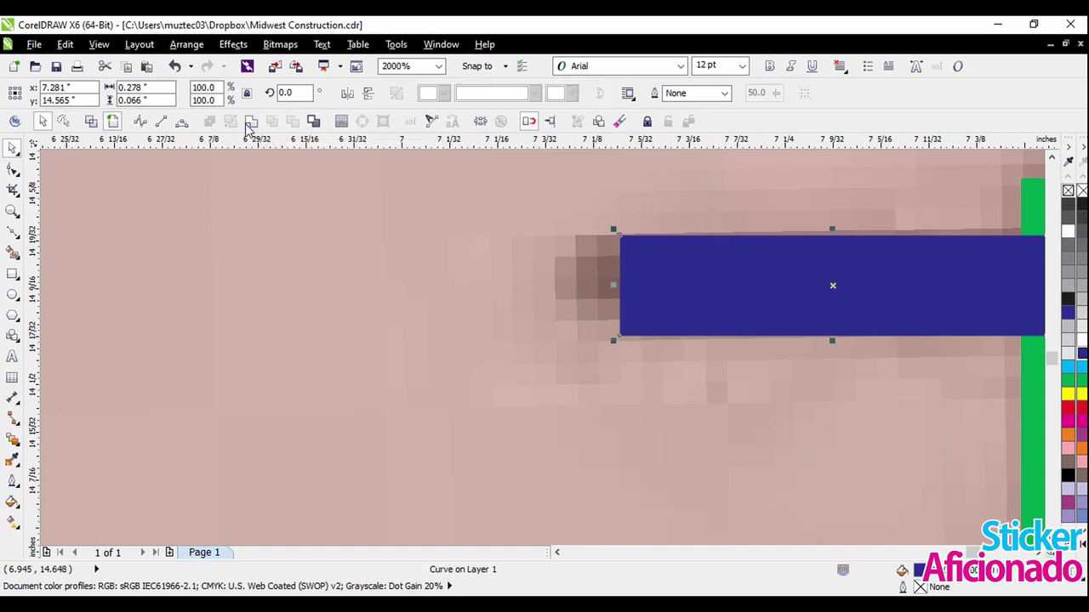
Select the blue bar's two left nodes and convert the segment between them to a curve.
{"action": "left_click", "coordinate": [15, 171]}
{"action": "scroll", "coordinate": [656, 286], "scroll_direction": "up", "scroll_amount": 1}
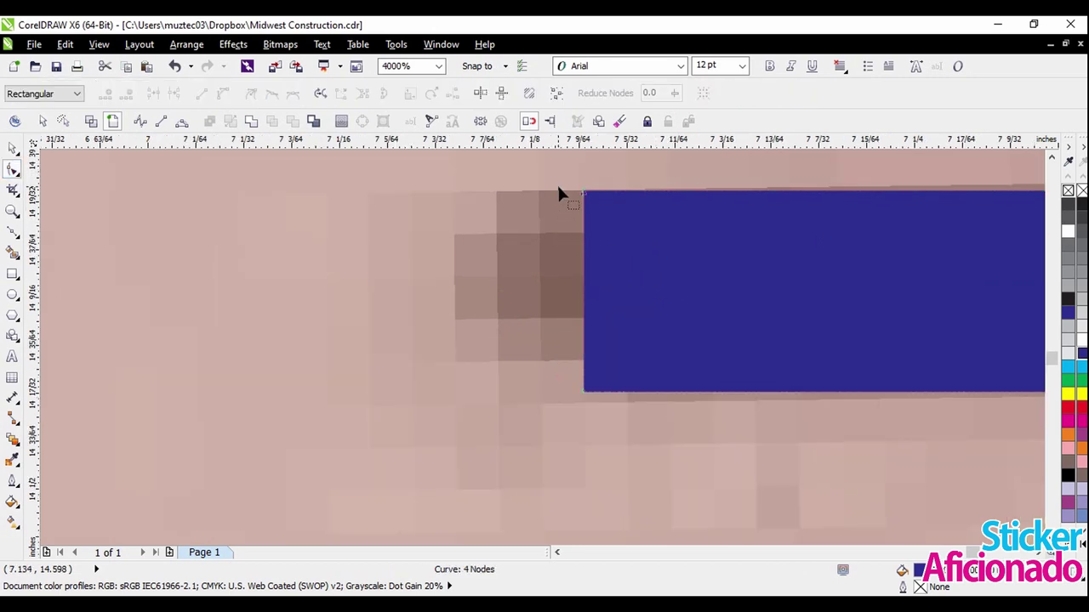
{"action": "scroll", "coordinate": [559, 194], "scroll_direction": "down", "scroll_amount": 1}
{"action": "scroll", "coordinate": [530, 226], "scroll_direction": "up", "scroll_amount": 2}
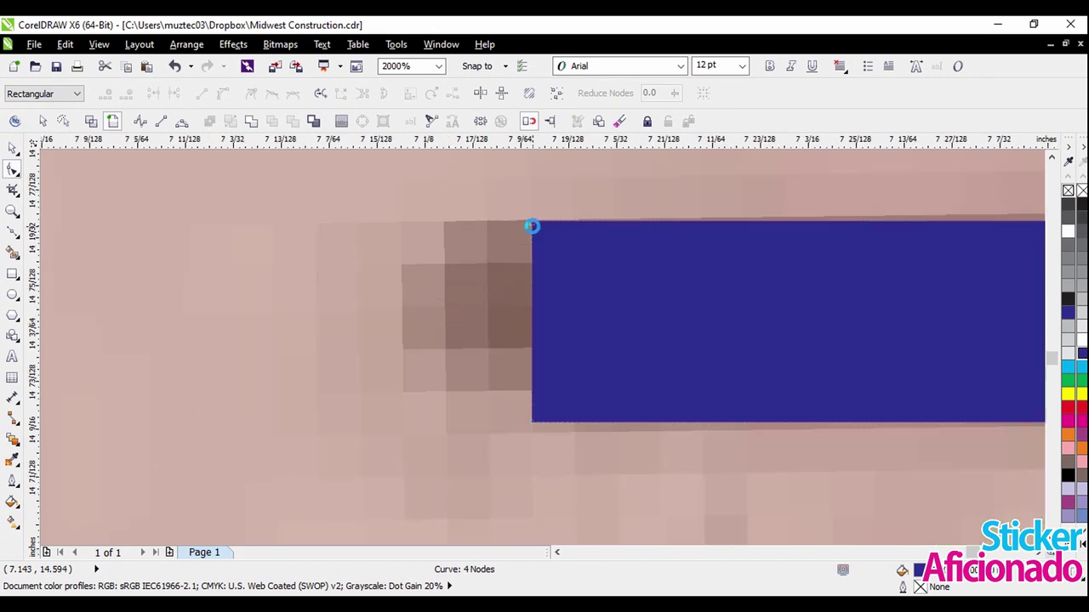
{"action": "scroll", "coordinate": [535, 227], "scroll_direction": "down", "scroll_amount": 1}
{"action": "scroll", "coordinate": [516, 231], "scroll_direction": "down", "scroll_amount": 1}
{"action": "left_click_drag", "start_coordinate": [498, 201], "coordinate": [563, 362]}
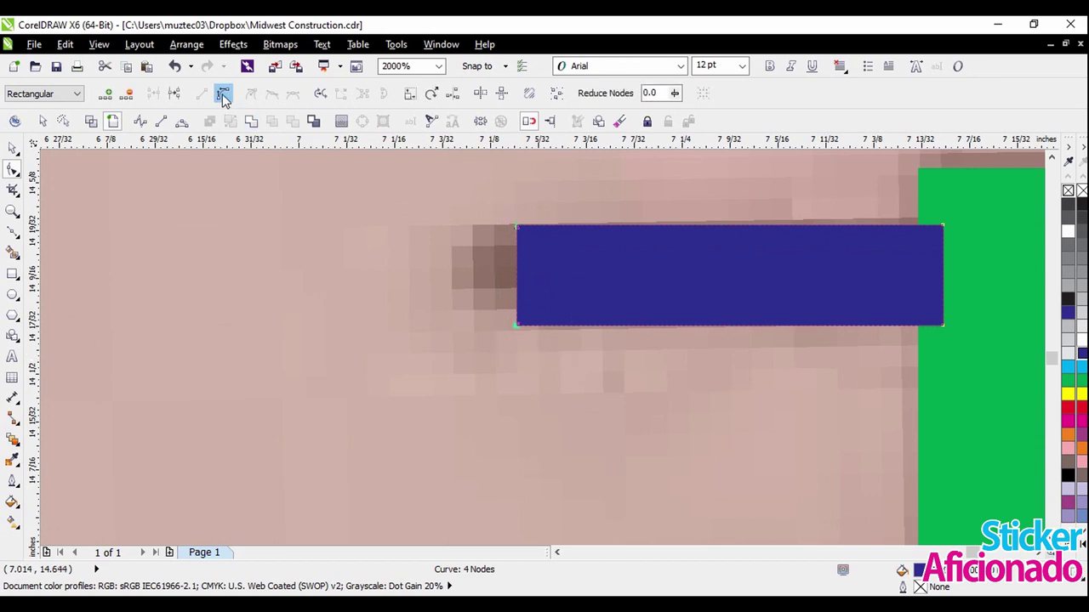
{"action": "left_click", "coordinate": [222, 94]}
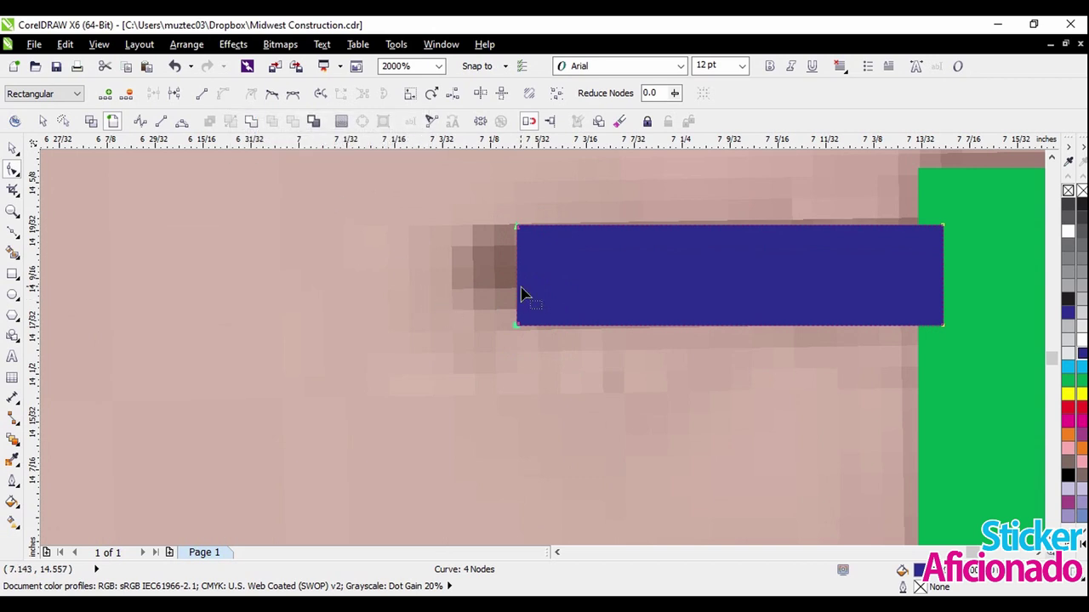
Try bowing the blue bar's left edge outward into a rounded end, and undo the bend.
{"action": "scroll", "coordinate": [522, 298], "scroll_direction": "up", "scroll_amount": 1}
{"action": "left_click_drag", "start_coordinate": [514, 264], "coordinate": [463, 256]}
{"action": "scroll", "coordinate": [527, 274], "scroll_direction": "down", "scroll_amount": 2}
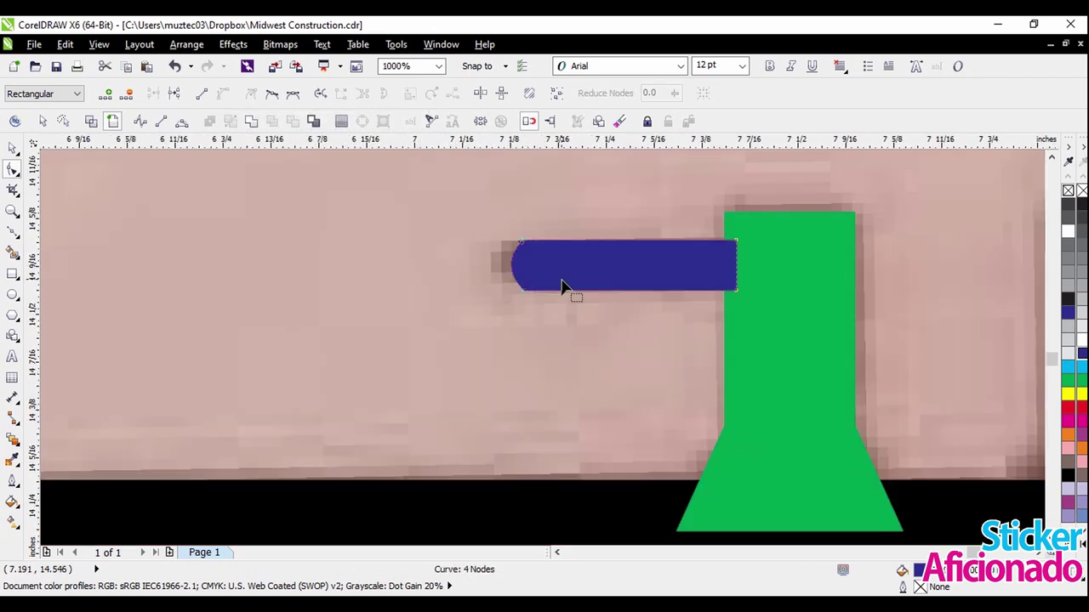
{"action": "key", "text": "ctrl+z"}
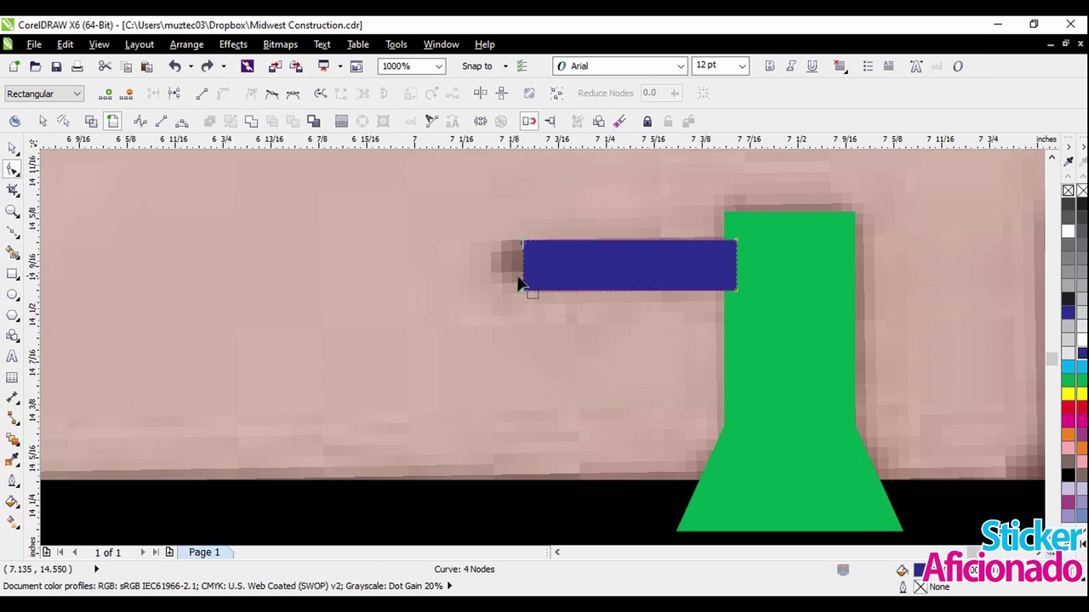
Place a copy of the blue bar straight below the original, leaving a small gap between them.
{"action": "left_click", "coordinate": [12, 148]}
{"action": "left_click_drag", "start_coordinate": [578, 280], "coordinate": [584, 345]}
{"action": "left_click", "coordinate": [625, 369]}
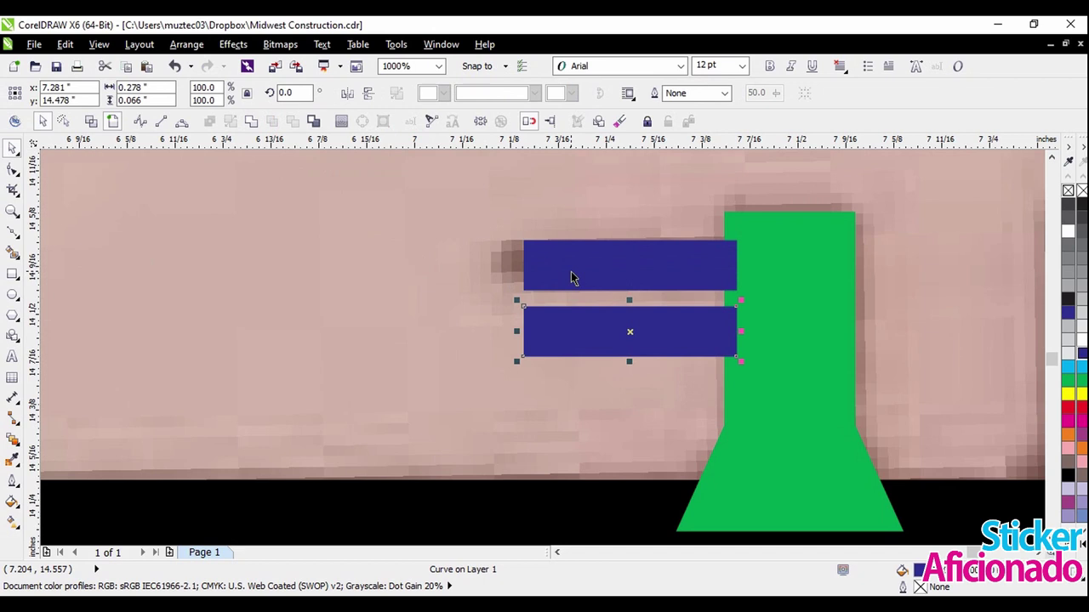
Bow the upper blue bar's left edge outward into a rounded end, making it about 0.301 in wide, and deselect it.
{"action": "scroll", "coordinate": [505, 264], "scroll_direction": "up", "scroll_amount": 2}
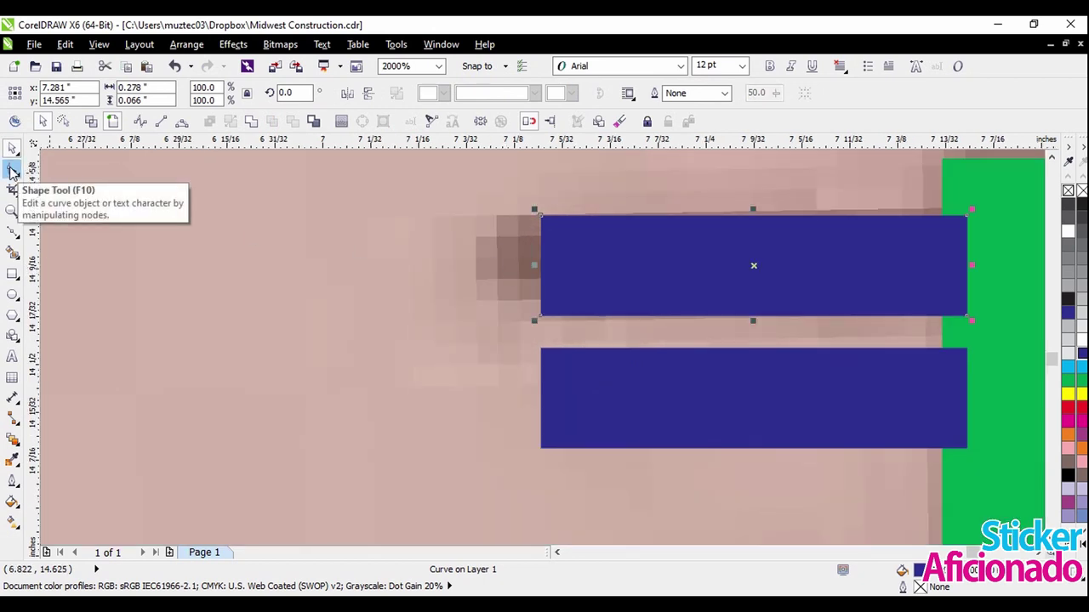
{"action": "left_click", "coordinate": [13, 168]}
{"action": "left_click_drag", "start_coordinate": [500, 191], "coordinate": [565, 346]}
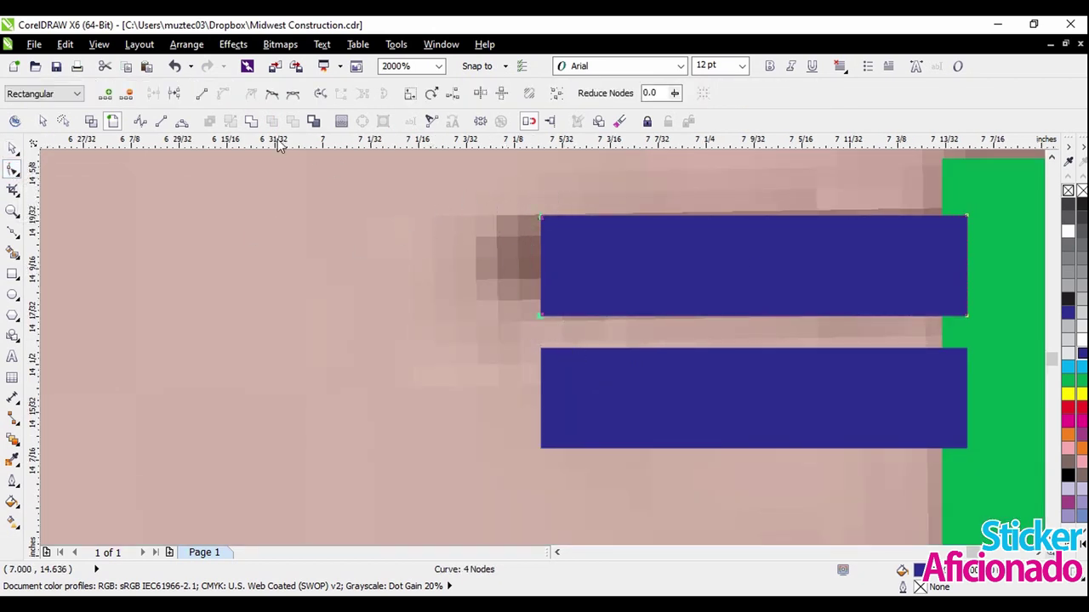
{"action": "scroll", "coordinate": [526, 271], "scroll_direction": "up", "scroll_amount": 1}
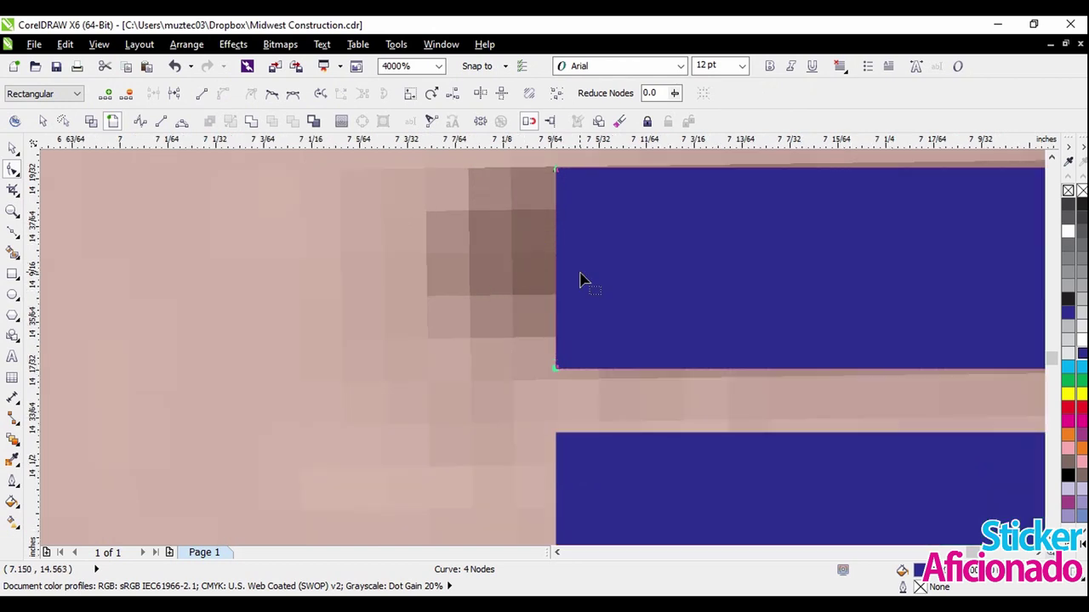
{"action": "left_click", "coordinate": [555, 270]}
{"action": "left_click_drag", "start_coordinate": [558, 271], "coordinate": [486, 272]}
{"action": "scroll", "coordinate": [487, 273], "scroll_direction": "down", "scroll_amount": 1}
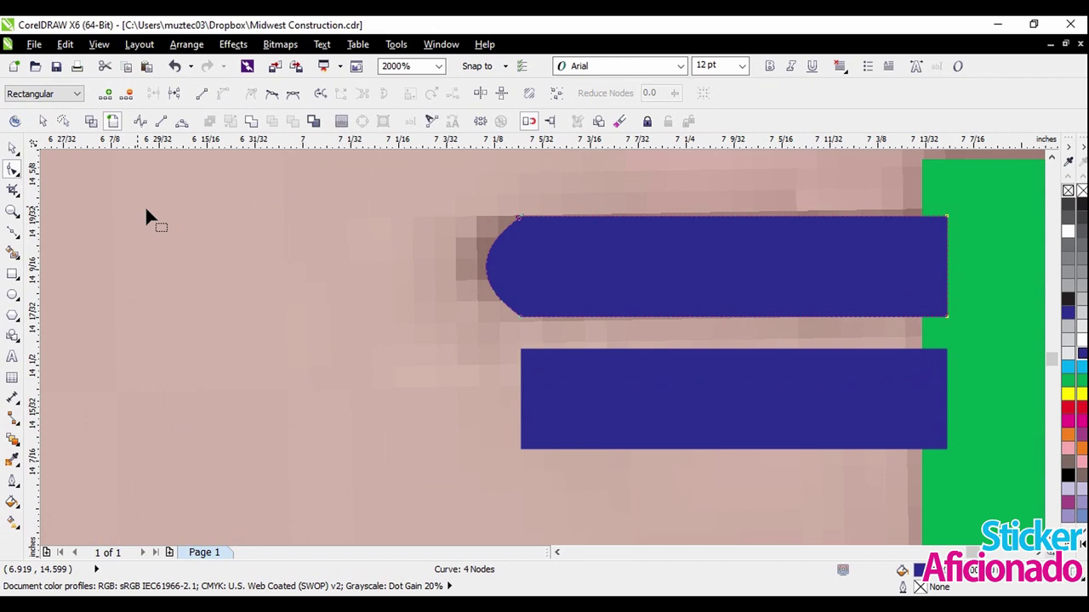
{"action": "left_click", "coordinate": [12, 147]}
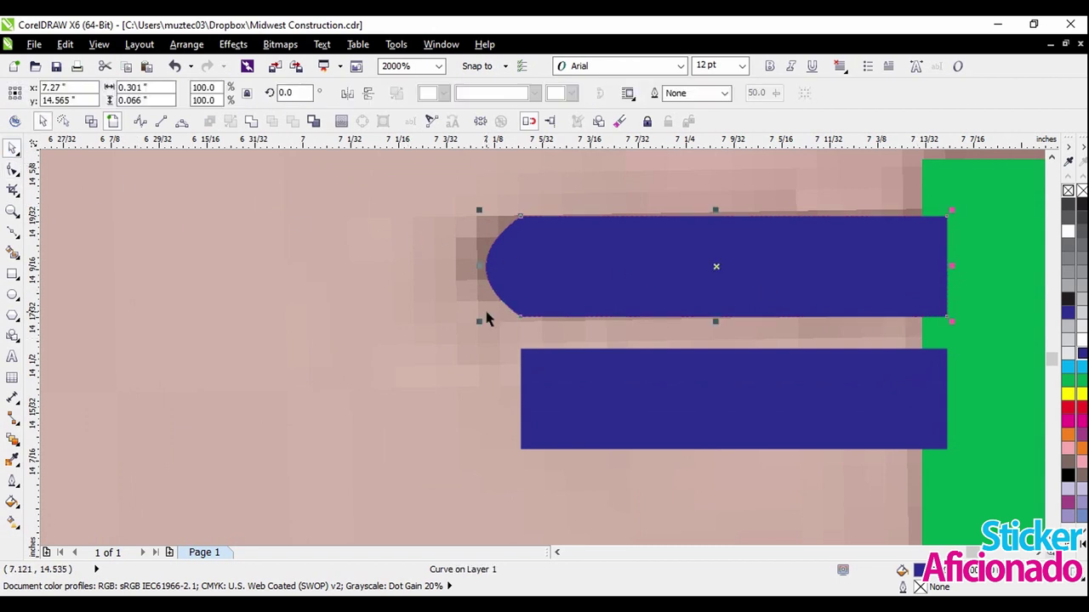
{"action": "left_click", "coordinate": [482, 330]}
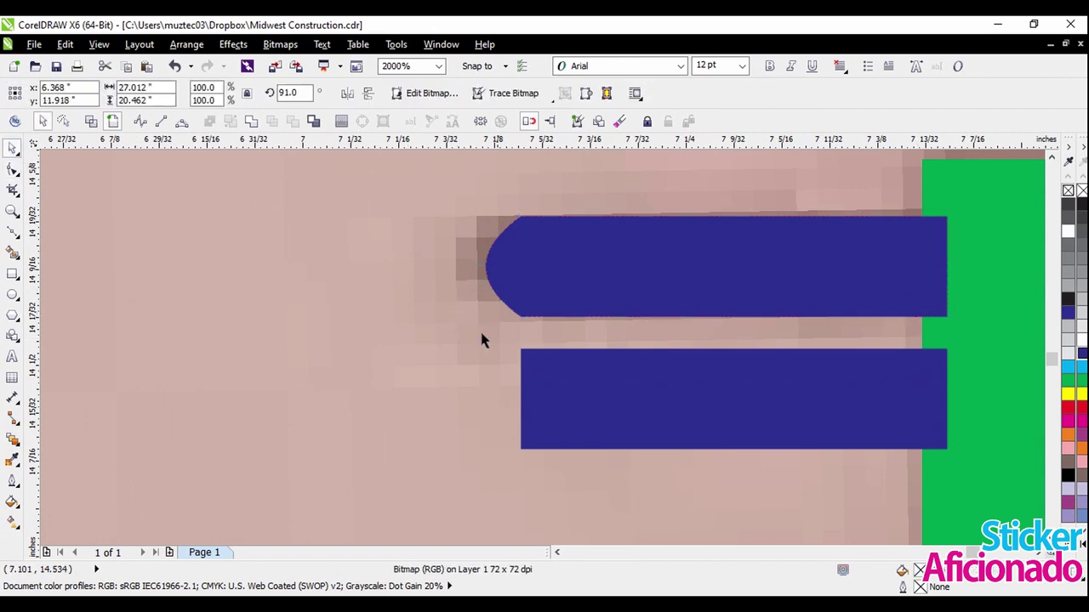
Draw a circle about 0.066 in across on the lower blue bar, spanning the bar's full height.
{"action": "left_click", "coordinate": [12, 293]}
{"action": "scroll", "coordinate": [738, 463], "scroll_direction": "up", "scroll_amount": 1}
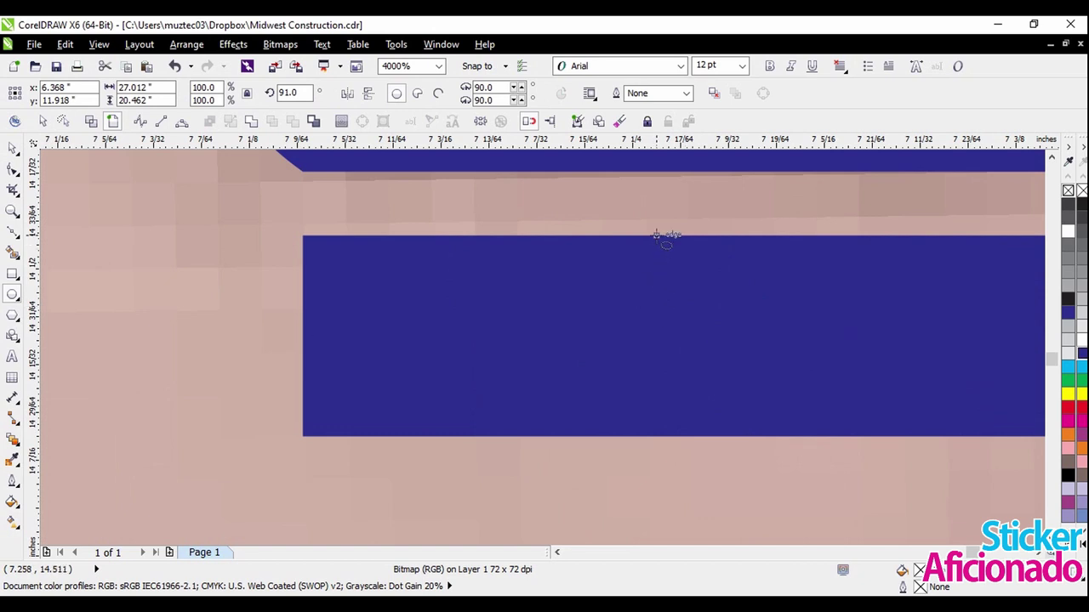
{"action": "left_click_drag", "start_coordinate": [656, 235], "coordinate": [756, 441]}
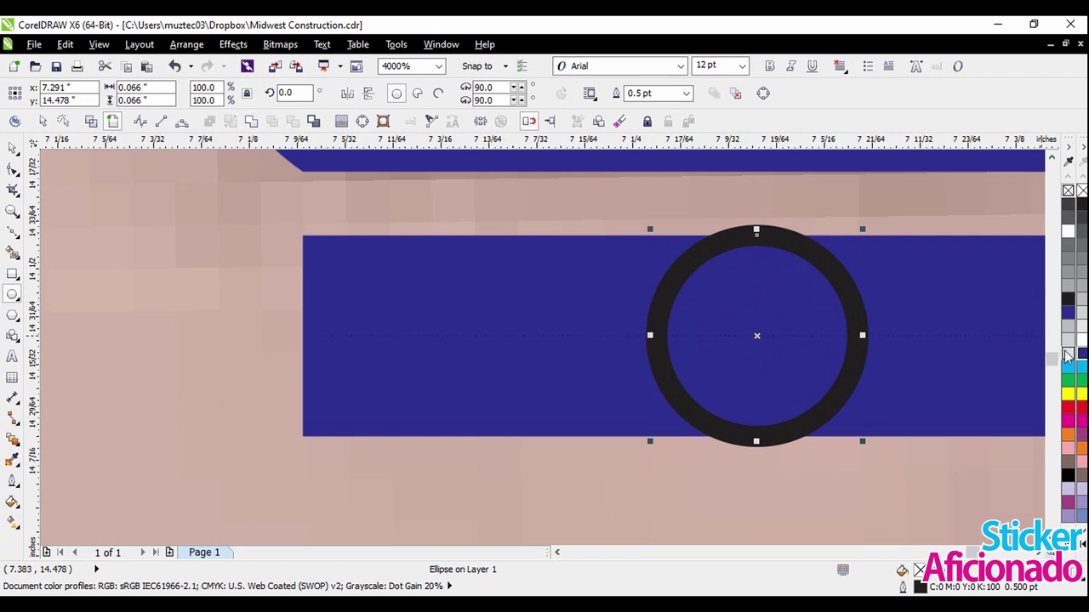
Fill the circle yellow, remove its outline, and select the lower blue bar behind it.
{"action": "left_click", "coordinate": [1081, 395]}
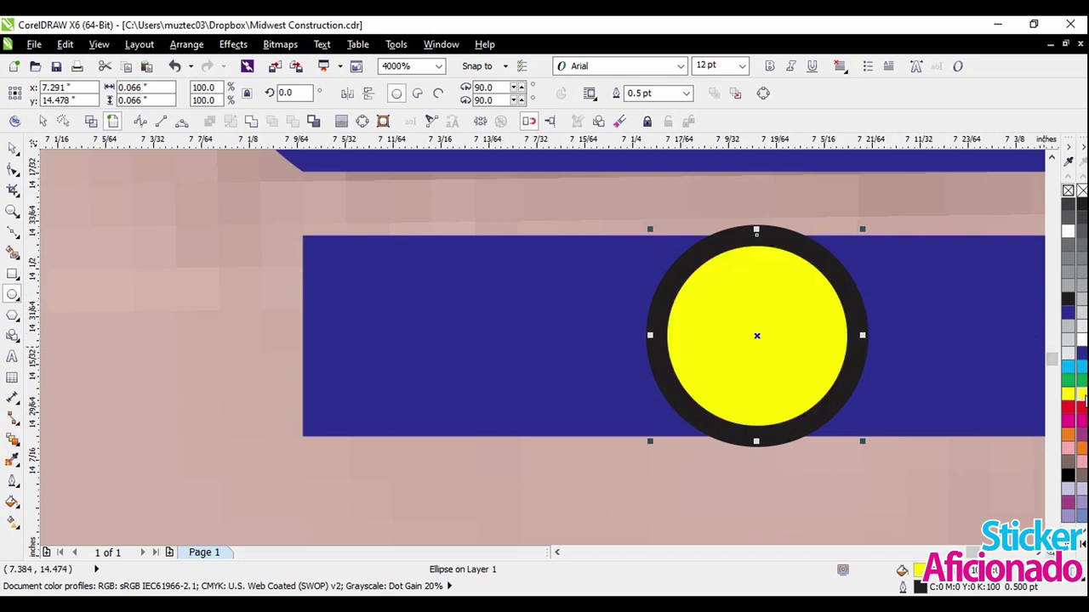
{"action": "scroll", "coordinate": [875, 286], "scroll_direction": "up", "scroll_amount": 1}
{"action": "scroll", "coordinate": [804, 313], "scroll_direction": "down", "scroll_amount": 1}
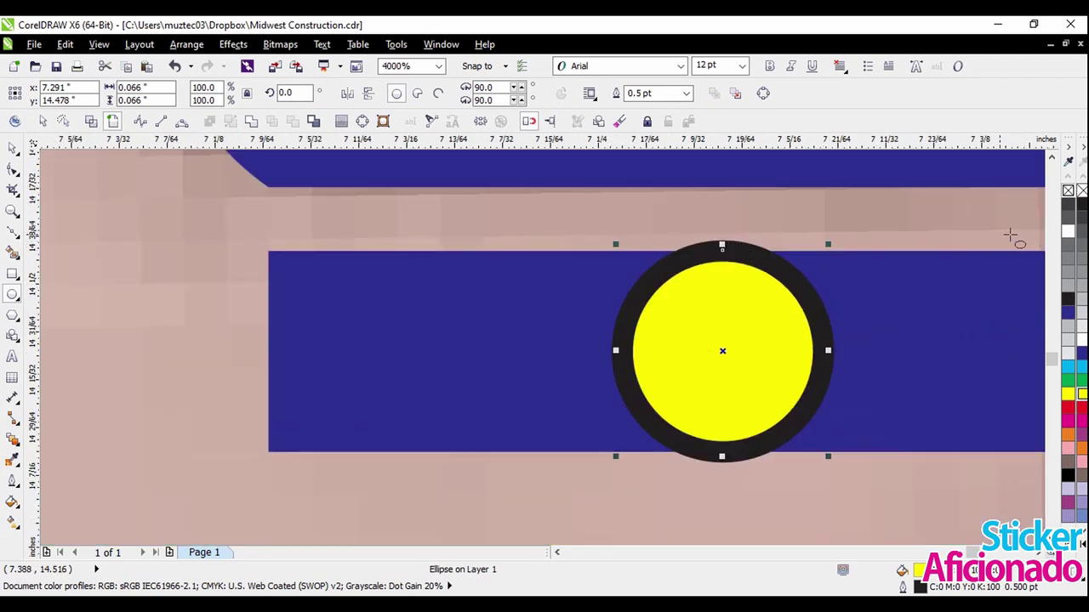
{"action": "right_click", "coordinate": [1082, 192]}
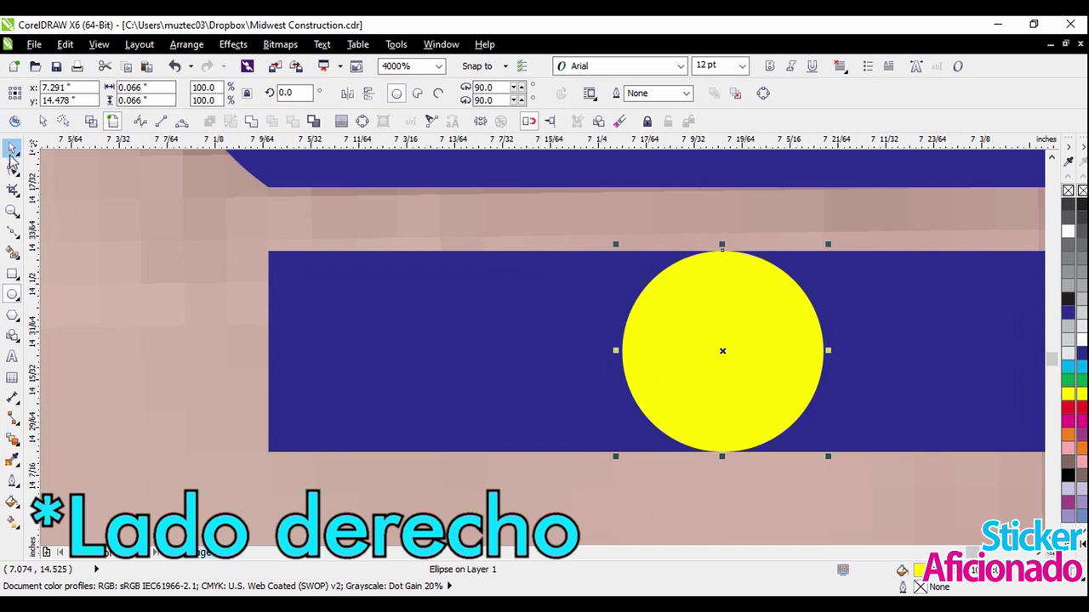
{"action": "left_click", "coordinate": [367, 321]}
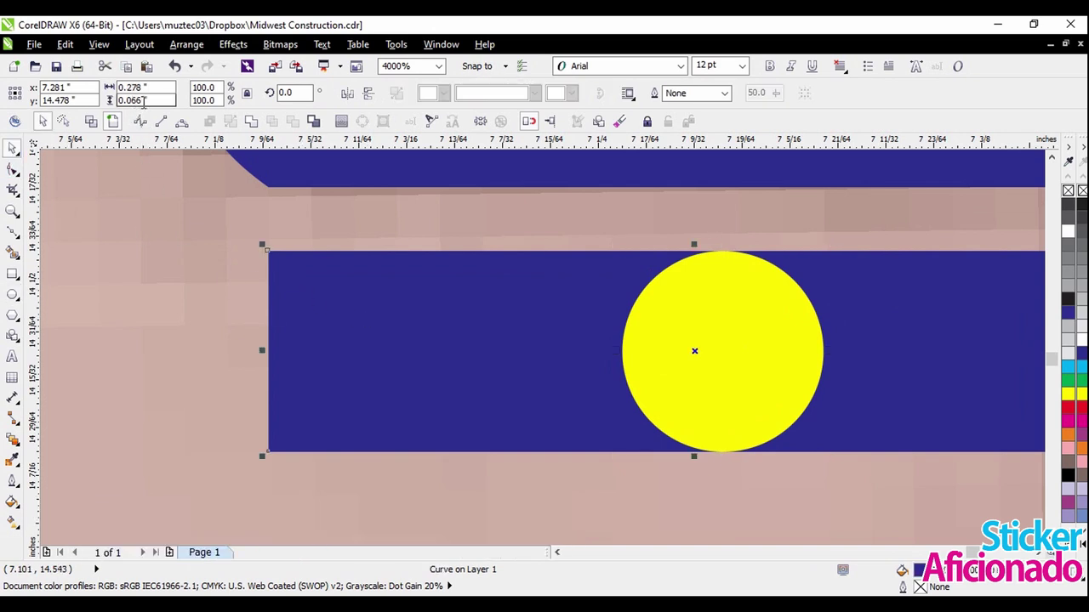
Move the yellow circle onto the lower blue bar's left end, centred on its edge, and fill it dark blue like the bar.
{"action": "left_click", "coordinate": [734, 310]}
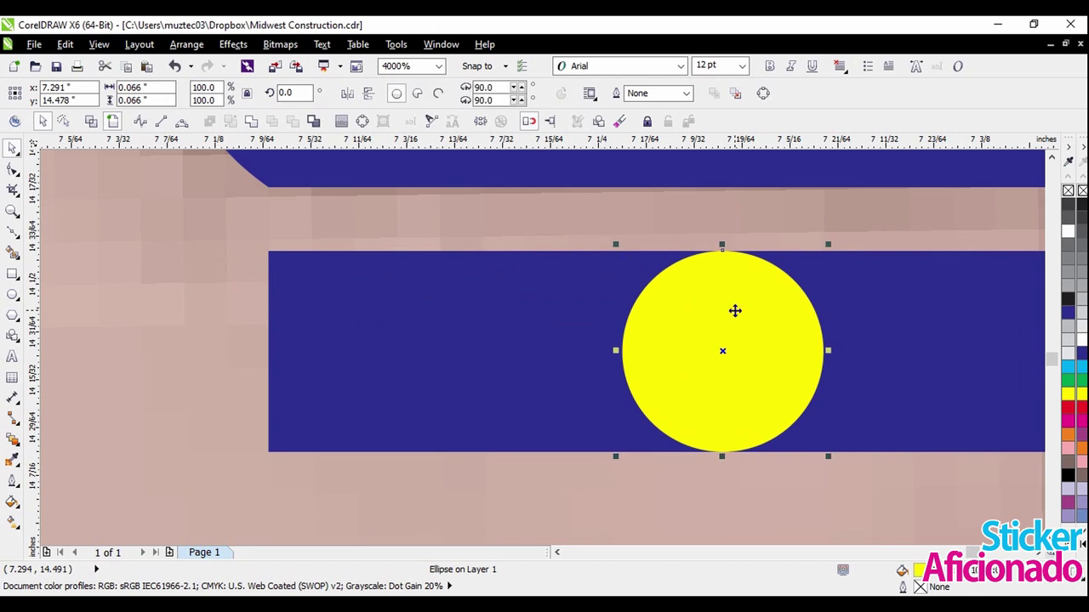
{"action": "scroll", "coordinate": [734, 311], "scroll_direction": "down", "scroll_amount": 1}
{"action": "scroll", "coordinate": [481, 314], "scroll_direction": "up", "scroll_amount": 1}
{"action": "left_click_drag", "start_coordinate": [955, 394], "coordinate": [638, 393]}
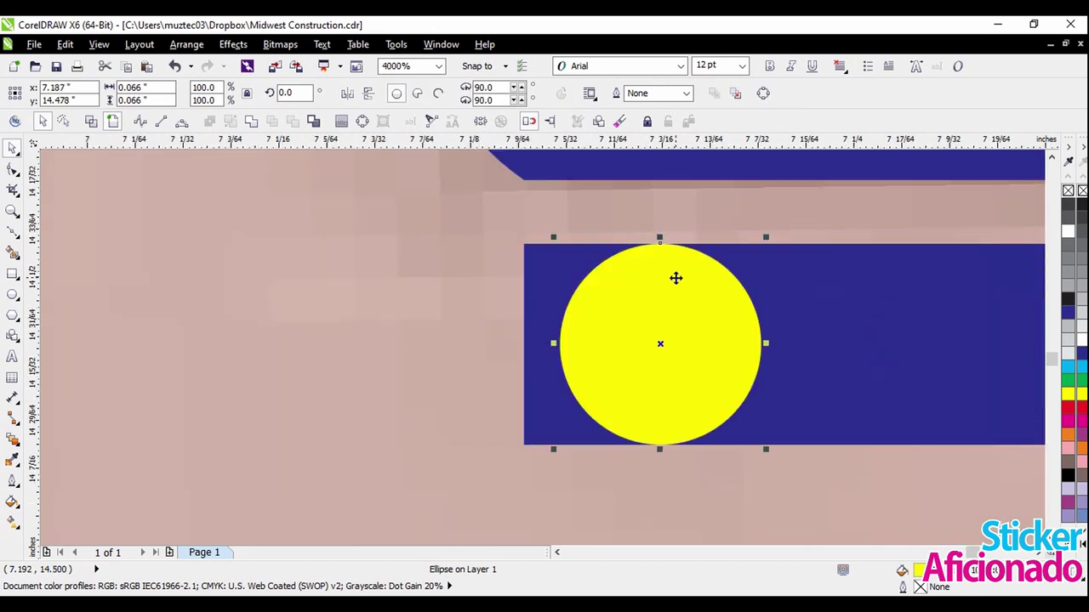
{"action": "scroll", "coordinate": [672, 271], "scroll_direction": "up", "scroll_amount": 2}
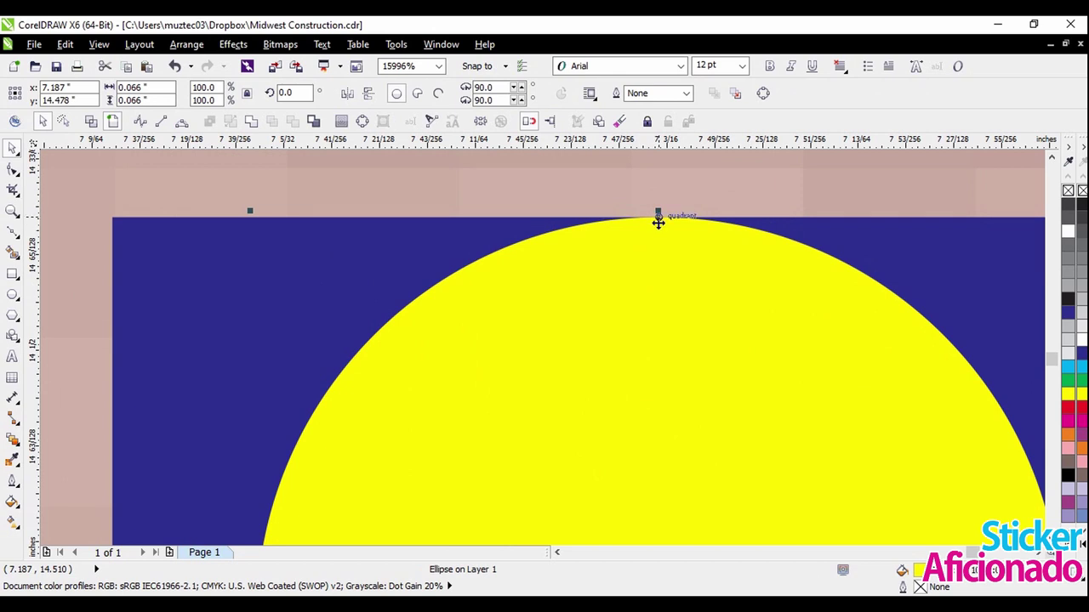
{"action": "scroll", "coordinate": [658, 221], "scroll_direction": "down", "scroll_amount": 2}
{"action": "left_click_drag", "start_coordinate": [676, 280], "coordinate": [539, 284]}
{"action": "scroll", "coordinate": [668, 304], "scroll_direction": "down", "scroll_amount": 2}
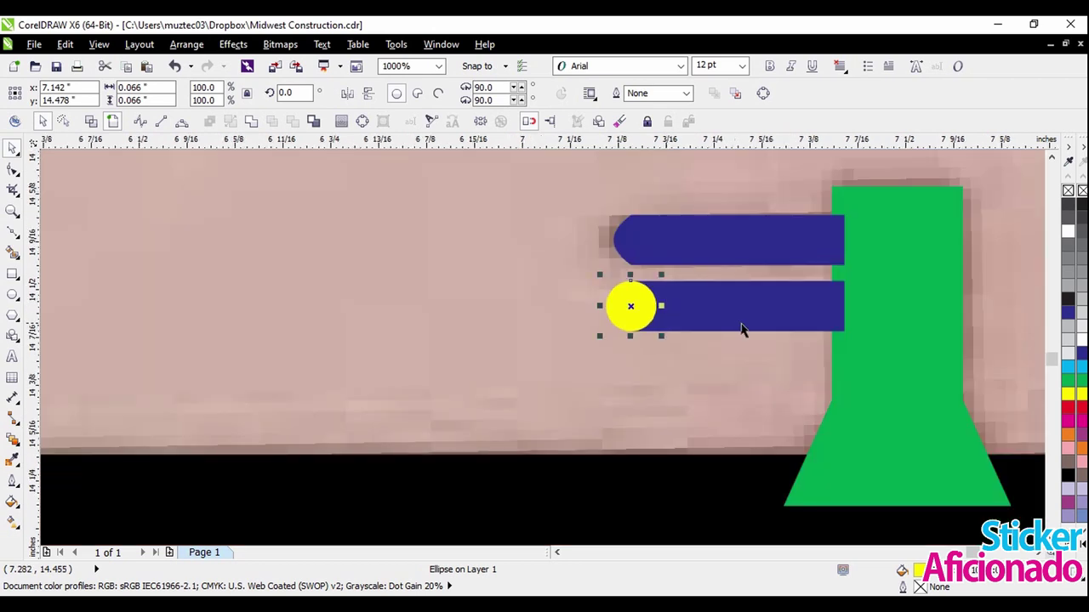
{"action": "left_click", "coordinate": [1081, 353]}
{"action": "left_click", "coordinate": [792, 367]}
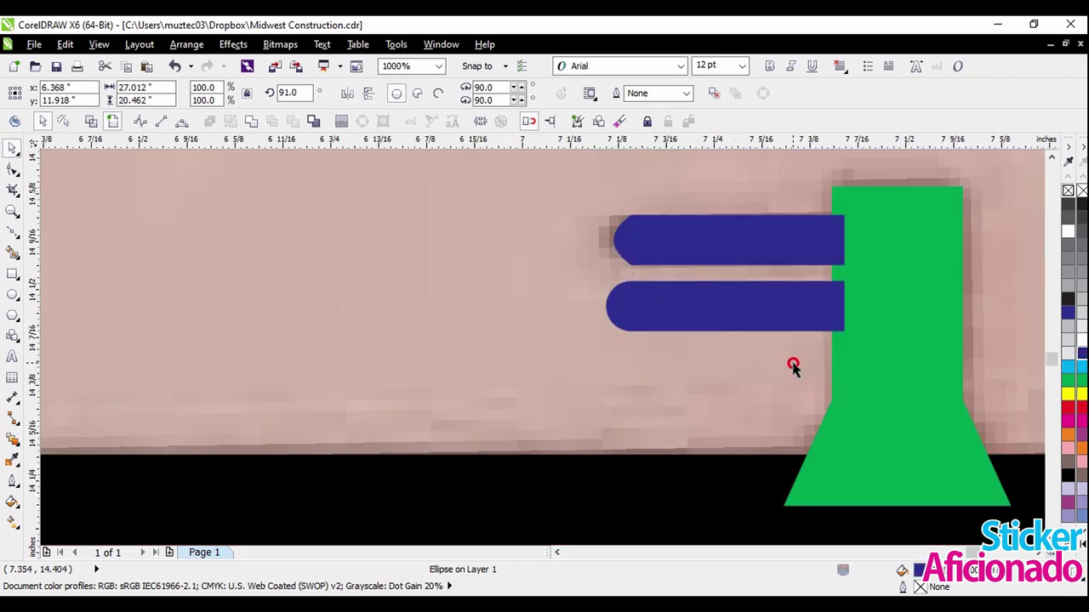
Pull the blue circle away from the lower bar's left end and undo the moves.
{"action": "scroll", "coordinate": [752, 331], "scroll_direction": "up", "scroll_amount": 1}
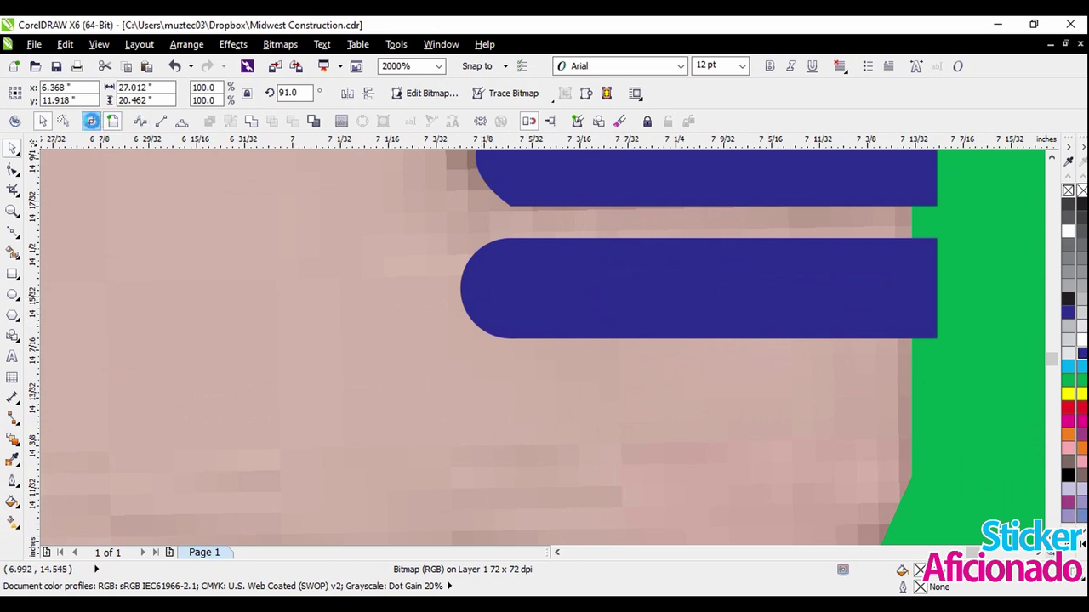
{"action": "left_click", "coordinate": [91, 121]}
{"action": "left_click", "coordinate": [112, 121]}
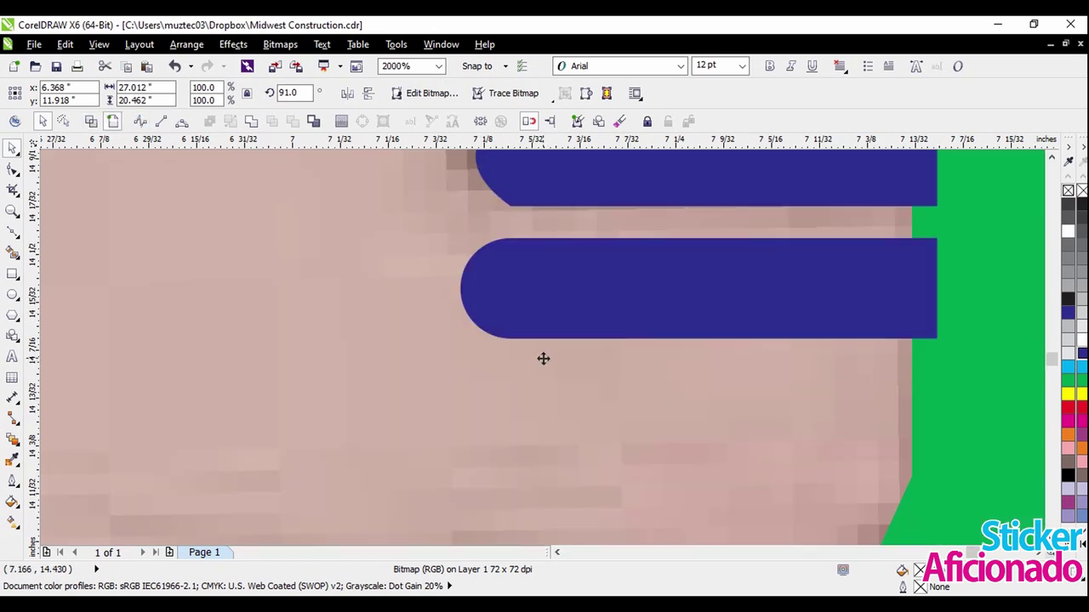
{"action": "left_click_drag", "start_coordinate": [522, 305], "coordinate": [372, 298]}
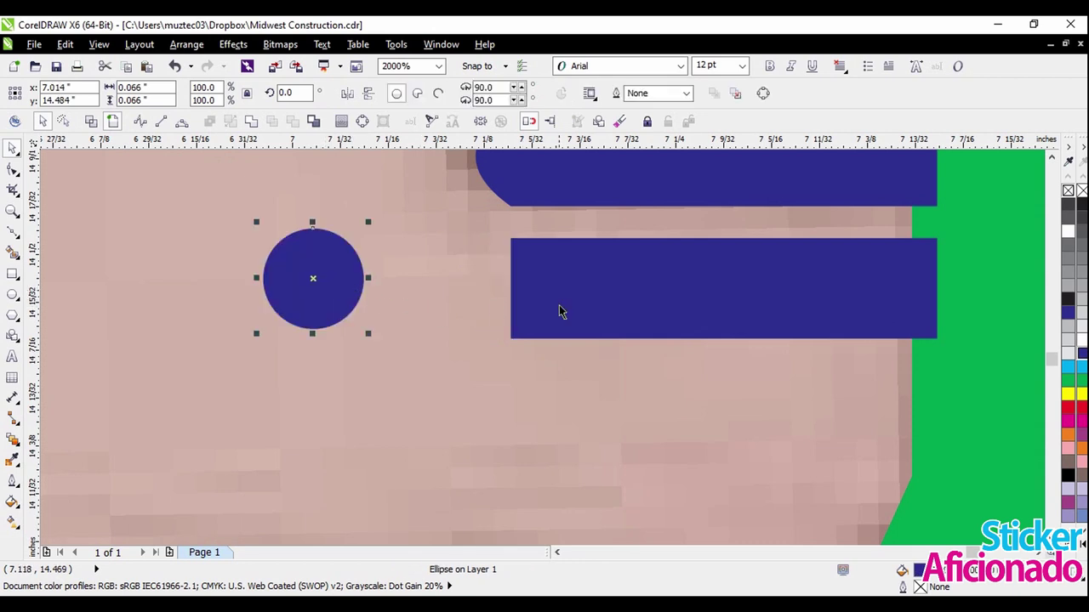
{"action": "key", "text": "ctrl+z"}
{"action": "left_click", "coordinate": [727, 304]}
{"action": "left_click_drag", "start_coordinate": [814, 335], "coordinate": [751, 343]}
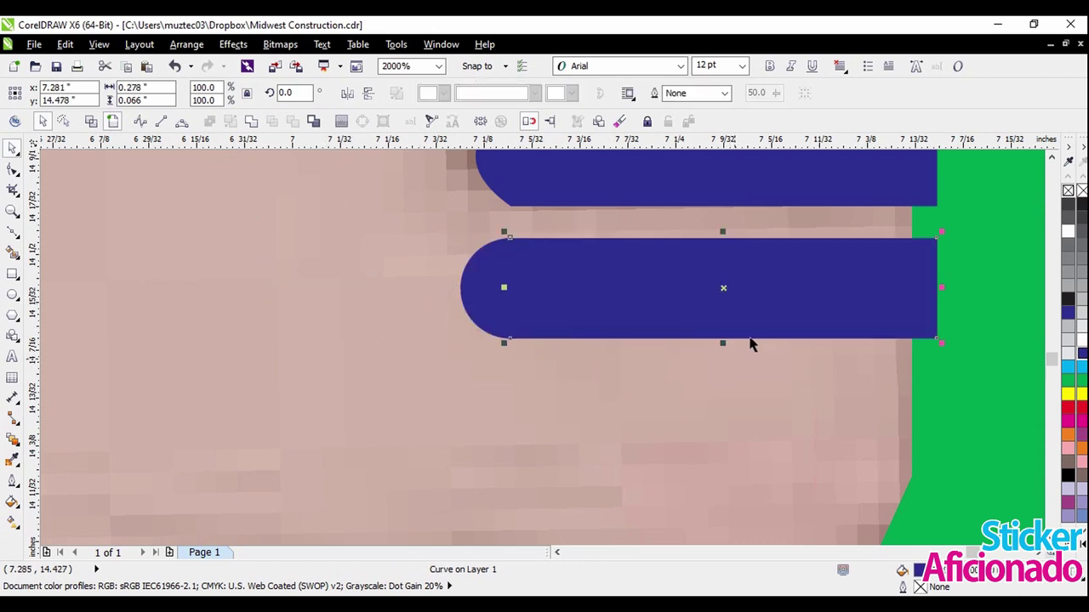
{"action": "left_click_drag", "start_coordinate": [481, 300], "coordinate": [445, 296]}
{"action": "key", "text": "ctrl+z"}
Delete the upper blue bar with the bowed left end.
{"action": "scroll", "coordinate": [601, 323], "scroll_direction": "down", "scroll_amount": 1}
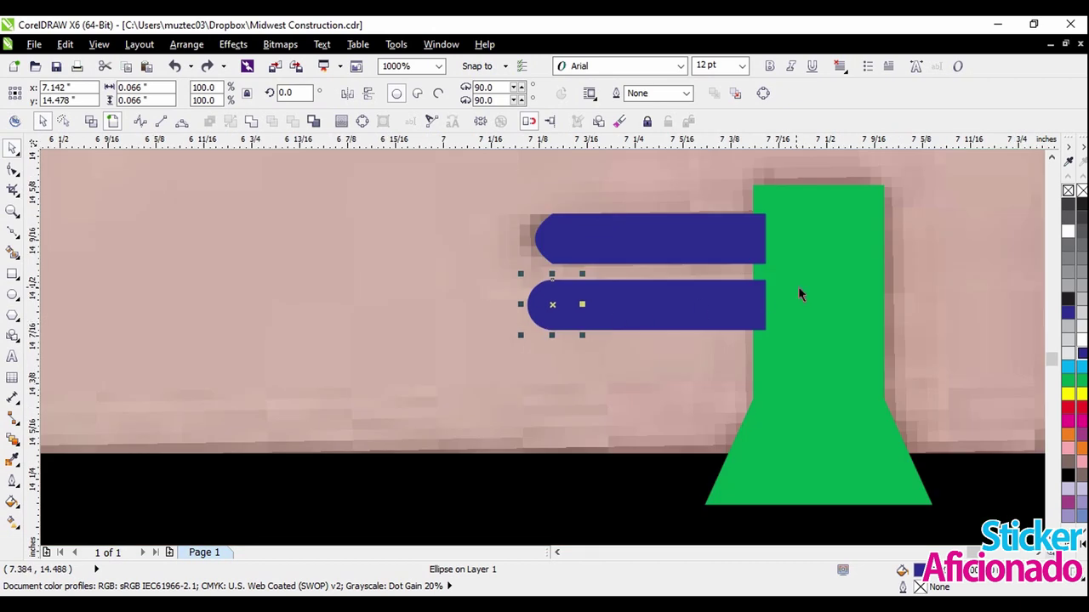
{"action": "left_click", "coordinate": [798, 293]}
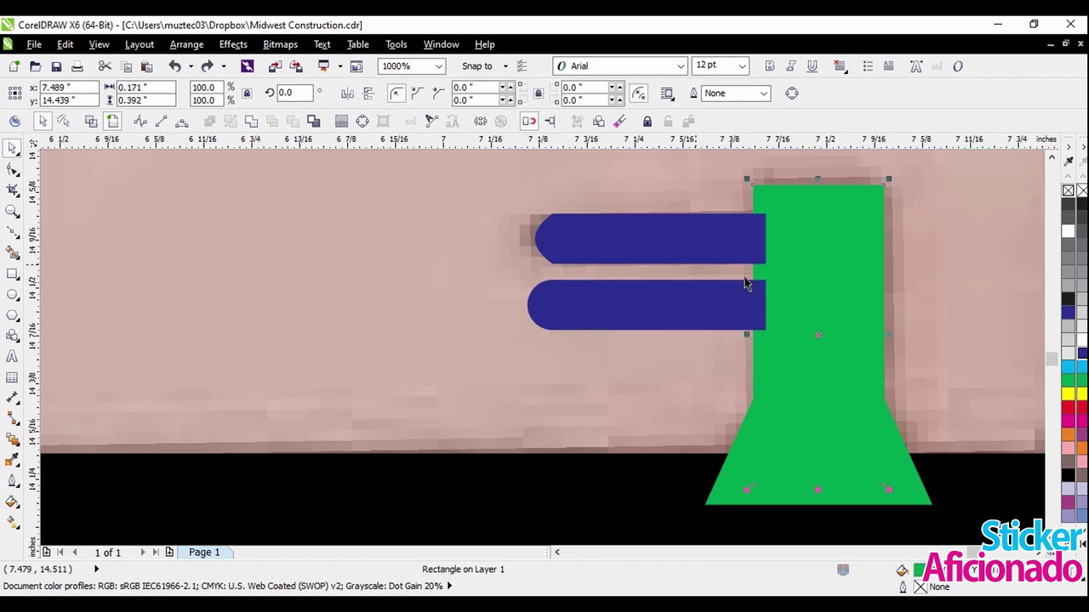
{"action": "left_click", "coordinate": [557, 245]}
{"action": "key", "text": "Delete"}
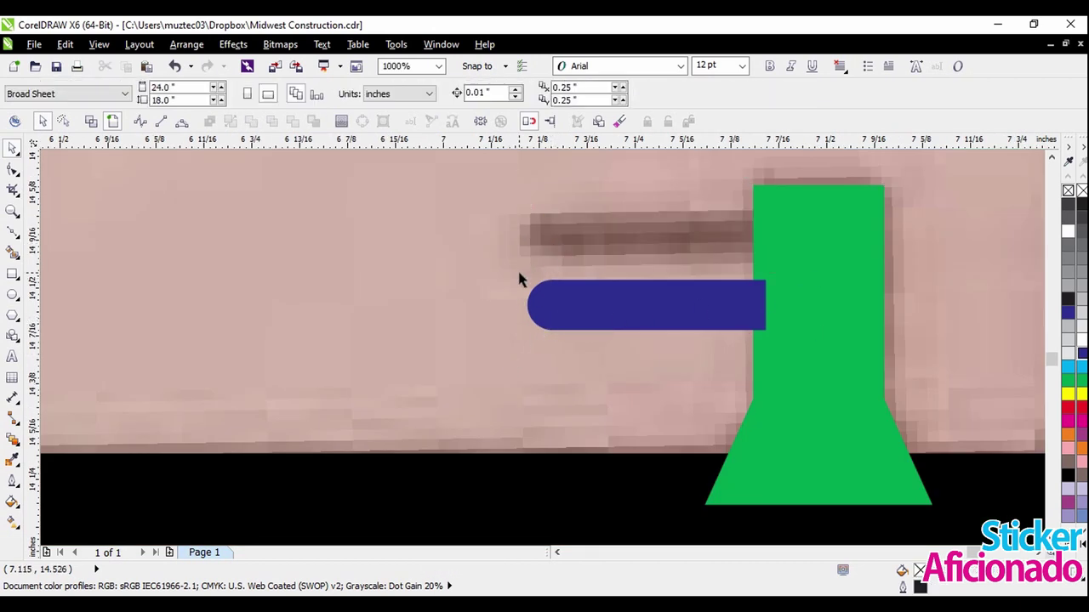
Weld the blue circle and the remaining bar into one handle shape with a round end.
{"action": "scroll", "coordinate": [539, 316], "scroll_direction": "up", "scroll_amount": 1}
{"action": "left_click", "coordinate": [540, 306]}
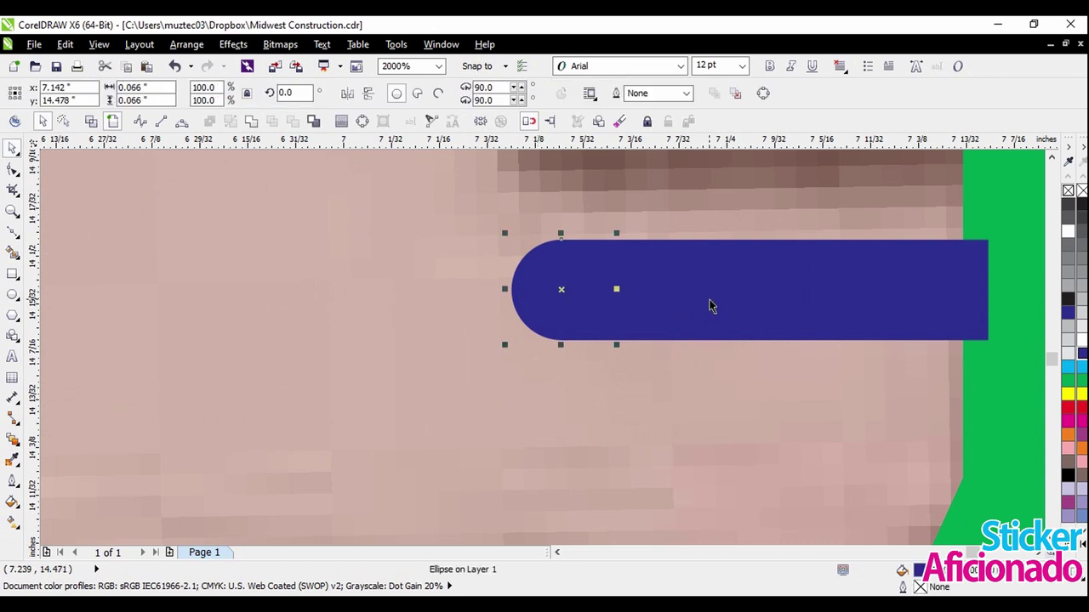
{"action": "left_click", "coordinate": [710, 299], "text": "shift"}
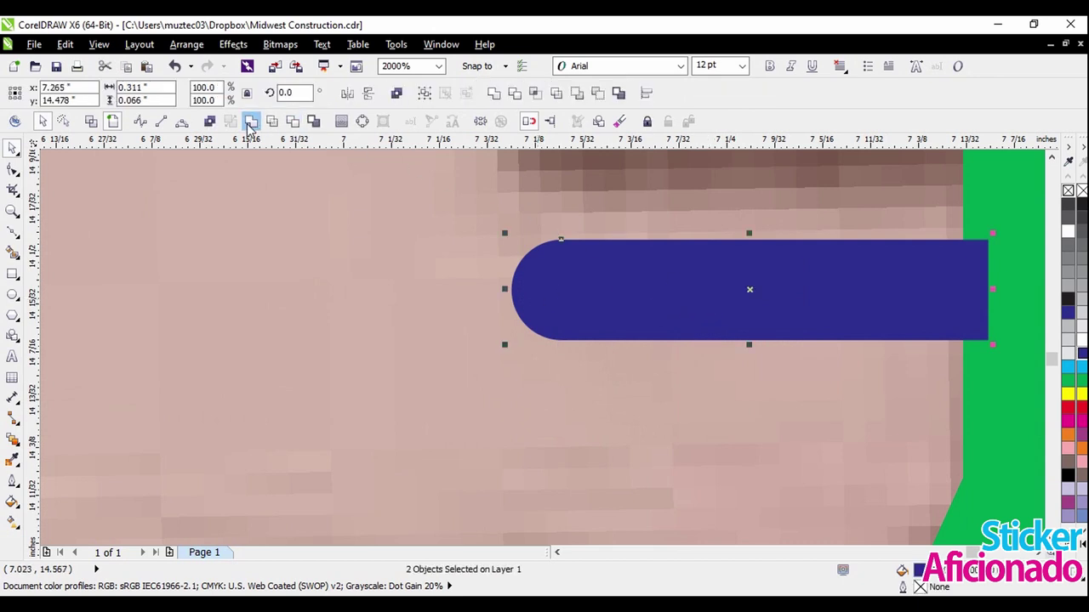
{"action": "left_click", "coordinate": [253, 123]}
Move the welded round-ended handle up onto the dark handle in the photo, overlapping the green tap body slightly.
{"action": "scroll", "coordinate": [366, 313], "scroll_direction": "down", "scroll_amount": 1}
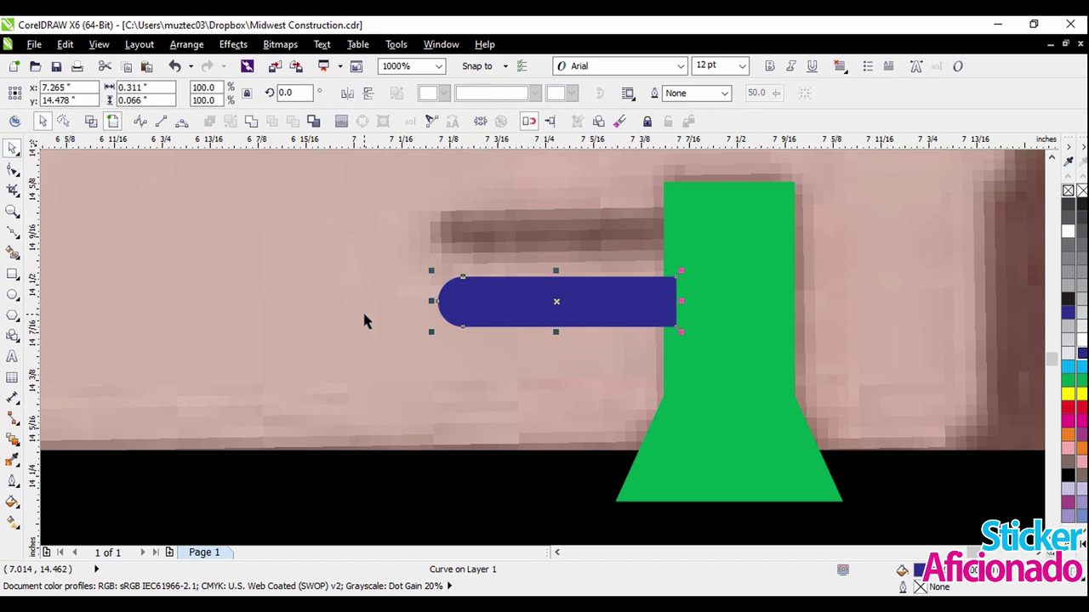
{"action": "left_click_drag", "start_coordinate": [591, 315], "coordinate": [583, 245]}
{"action": "scroll", "coordinate": [623, 239], "scroll_direction": "up", "scroll_amount": 2}
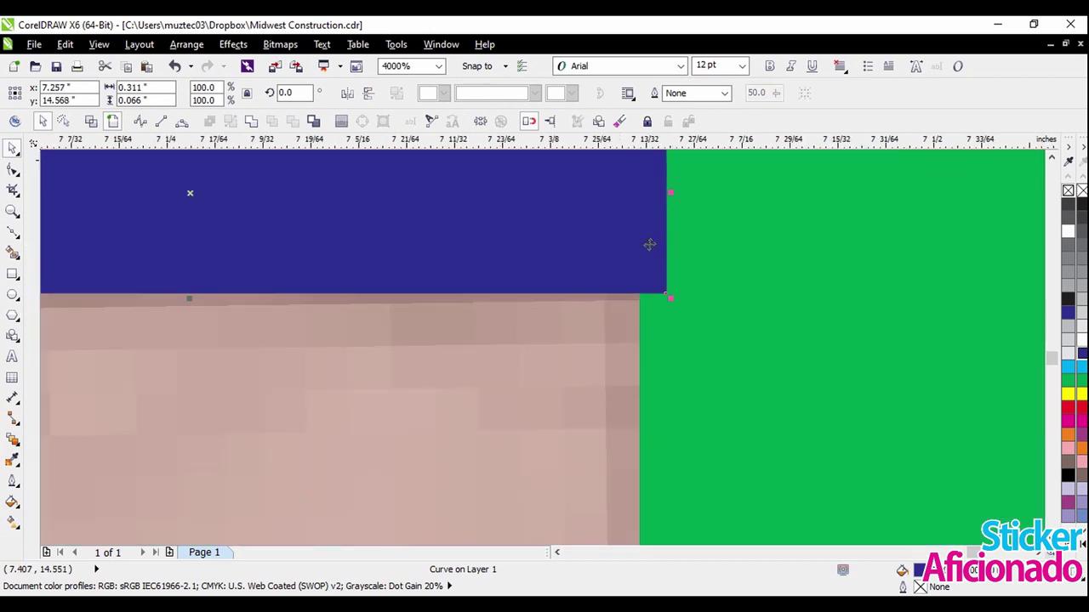
{"action": "scroll", "coordinate": [646, 246], "scroll_direction": "down", "scroll_amount": 3}
{"action": "scroll", "coordinate": [637, 266], "scroll_direction": "down", "scroll_amount": 1}
{"action": "scroll", "coordinate": [650, 296], "scroll_direction": "up", "scroll_amount": 3}
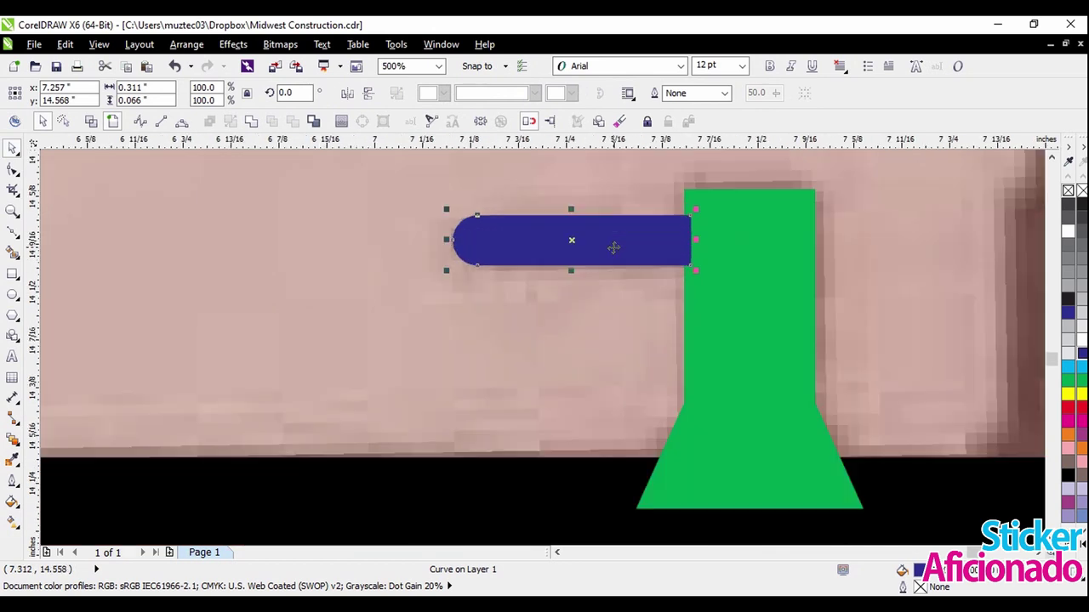
{"action": "scroll", "coordinate": [586, 228], "scroll_direction": "down", "scroll_amount": 1}
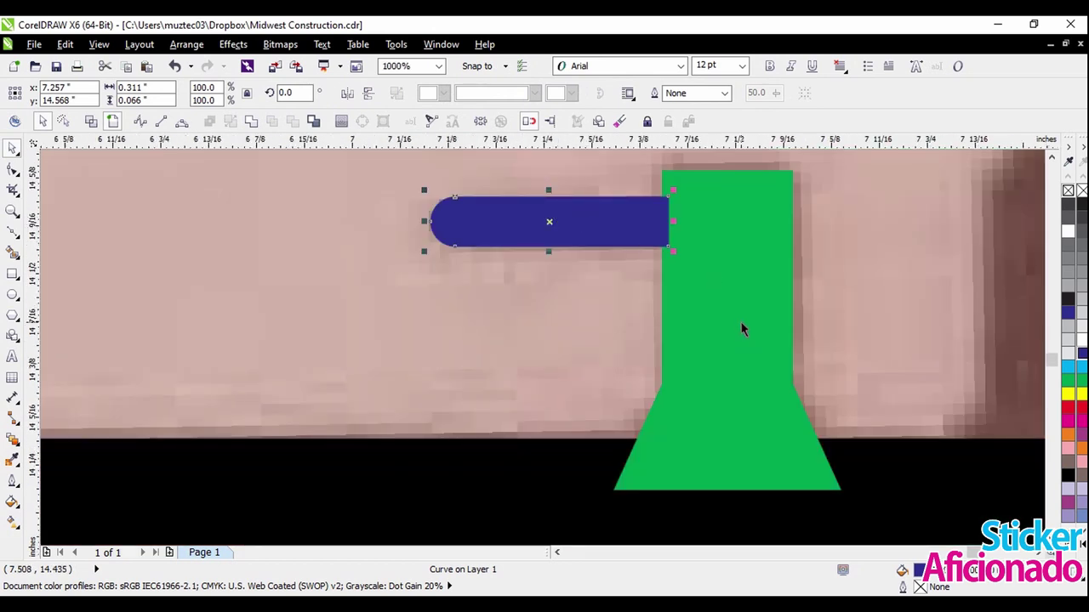
Fill the green tap body and its flared base dark blue and weld them with the handle into one shape.
{"action": "left_click", "coordinate": [737, 296], "text": "shift"}
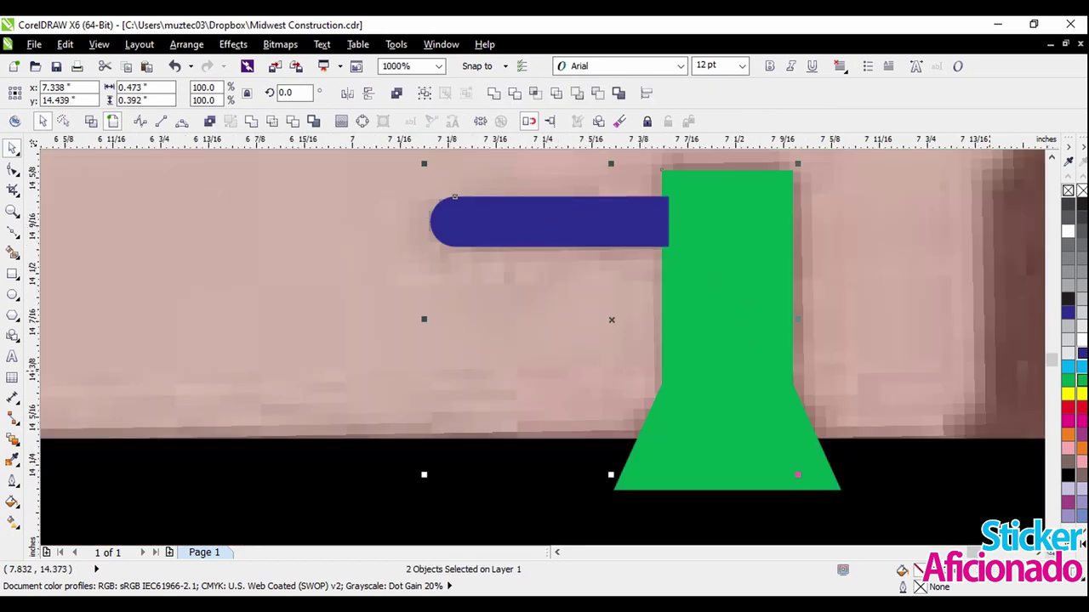
{"action": "left_click", "coordinate": [1081, 354]}
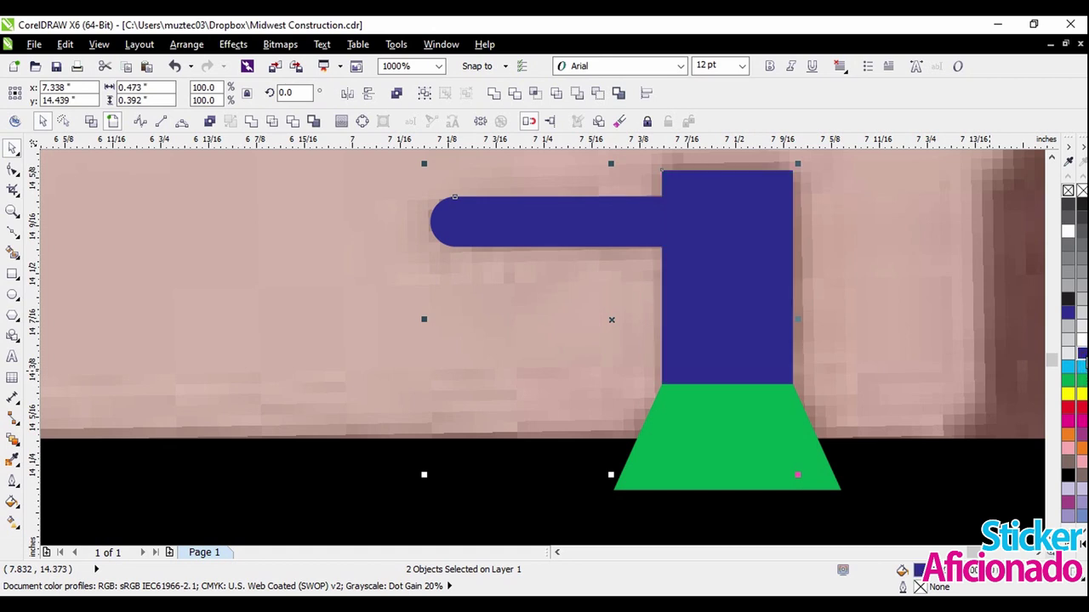
{"action": "left_click", "coordinate": [790, 436], "text": "shift"}
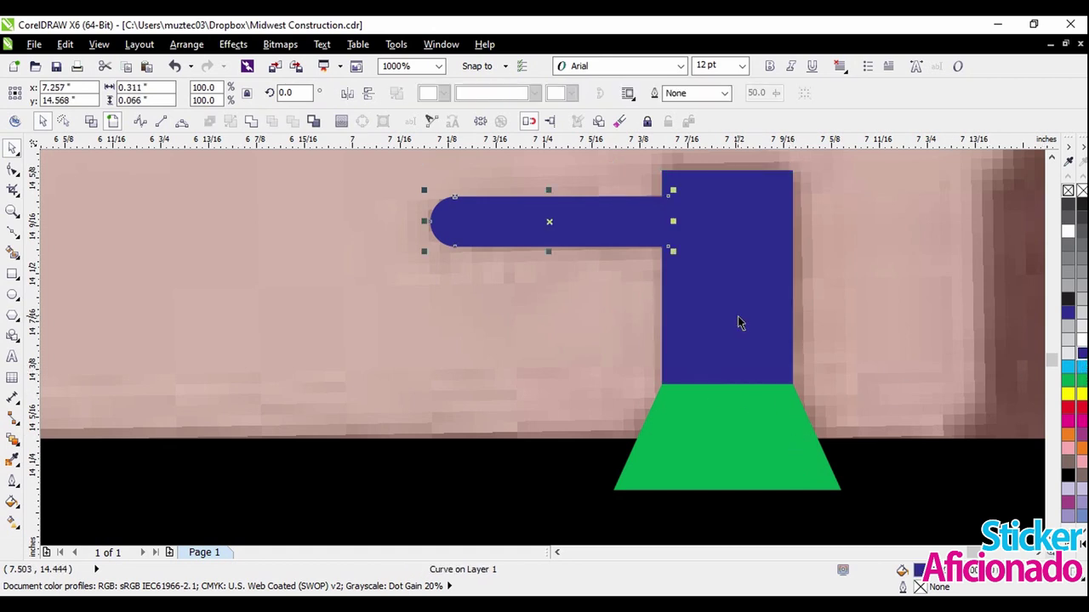
{"action": "left_click", "coordinate": [738, 320], "text": "shift"}
{"action": "left_click", "coordinate": [747, 437], "text": "shift"}
{"action": "left_click", "coordinate": [1081, 354]}
{"action": "scroll", "coordinate": [515, 258], "scroll_direction": "down", "scroll_amount": 1}
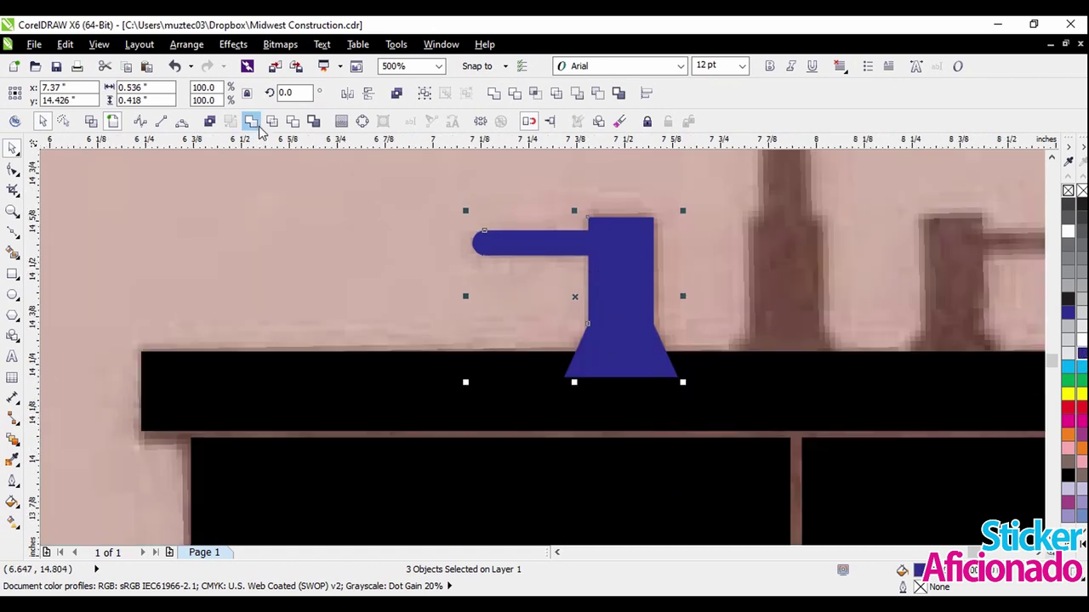
{"action": "left_click", "coordinate": [258, 124]}
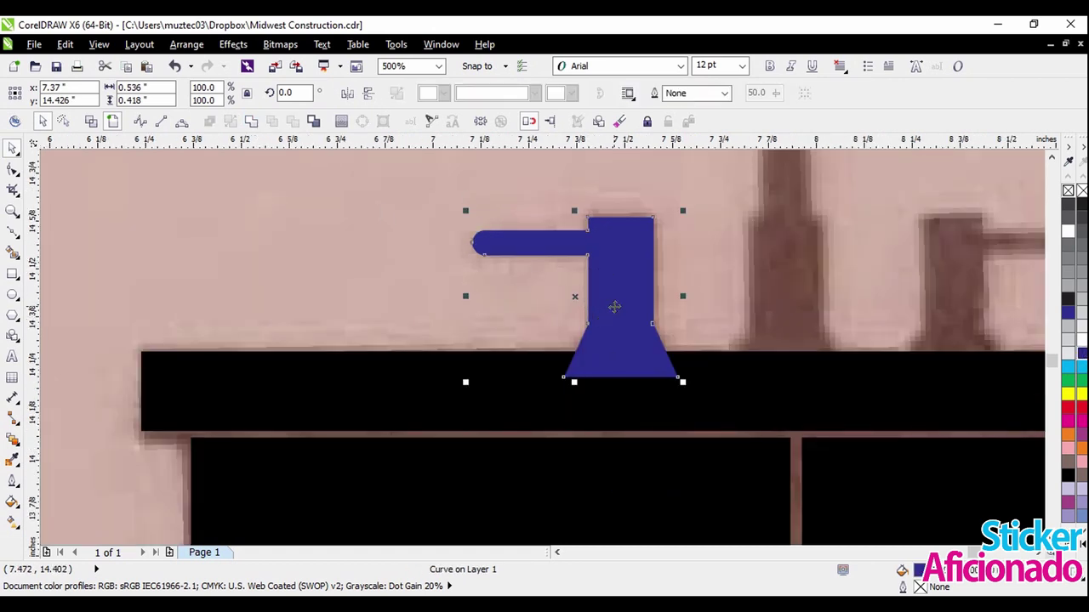
Duplicate the welded tap, mirror the copy horizontally, and place it over the right-hand tap in the photo.
{"action": "left_click_drag", "start_coordinate": [614, 306], "coordinate": [703, 309]}
{"action": "left_click", "coordinate": [731, 333]}
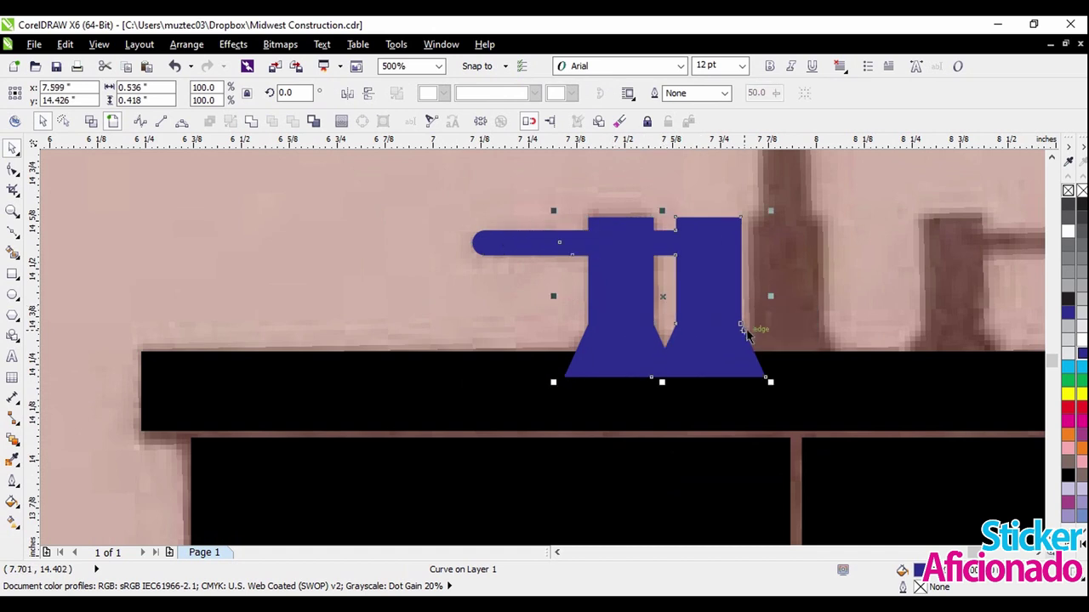
{"action": "left_click", "coordinate": [347, 93]}
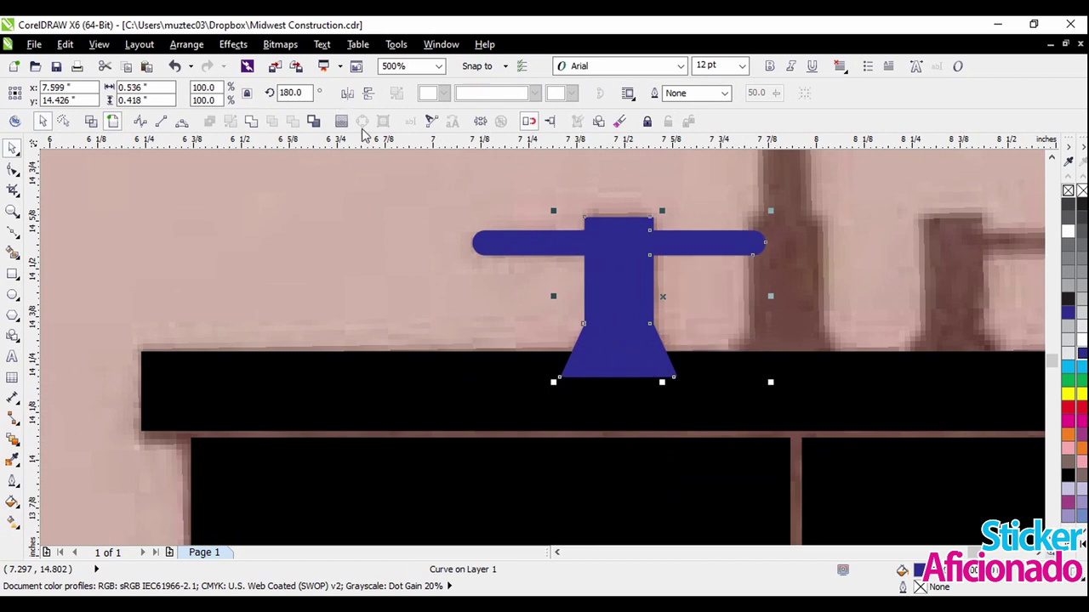
{"action": "left_click_drag", "start_coordinate": [632, 305], "coordinate": [964, 303]}
{"action": "scroll", "coordinate": [595, 270], "scroll_direction": "down", "scroll_amount": 2}
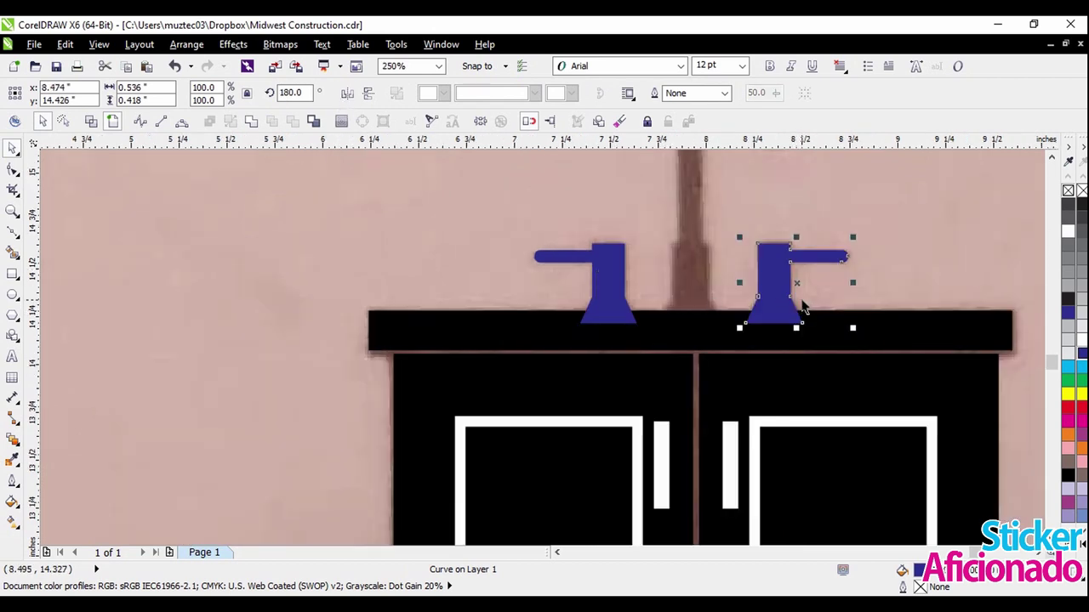
Draw a rectangle about 0.204 × 0.387 in over the faucet's lower column between the taps, reaching into the countertop.
{"action": "scroll", "coordinate": [691, 315], "scroll_direction": "down", "scroll_amount": 2}
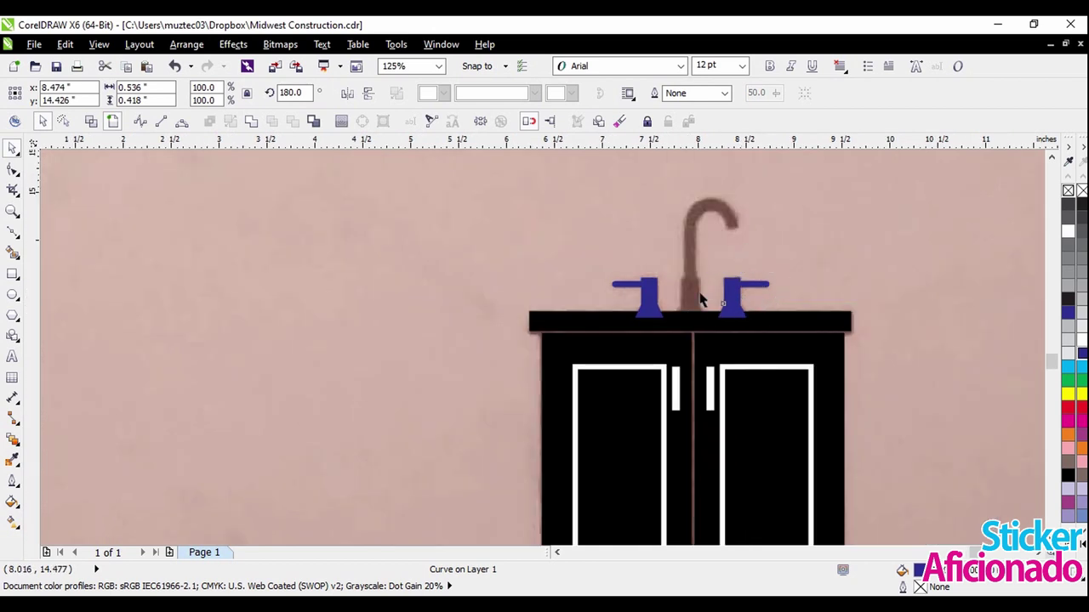
{"action": "scroll", "coordinate": [710, 297], "scroll_direction": "up", "scroll_amount": 2}
{"action": "scroll", "coordinate": [696, 299], "scroll_direction": "up", "scroll_amount": 2}
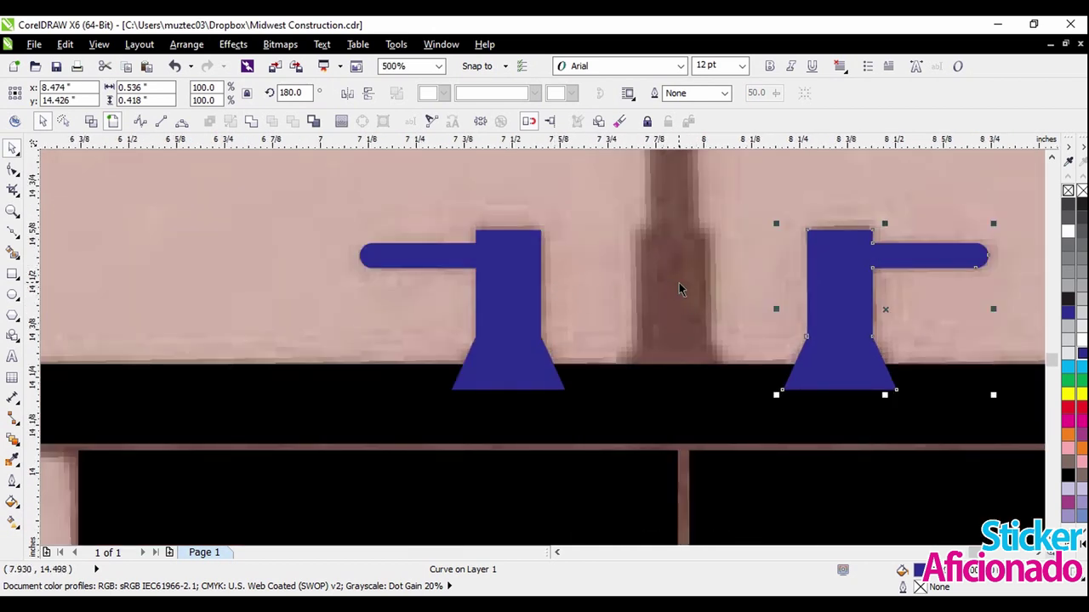
{"action": "left_click", "coordinate": [10, 274]}
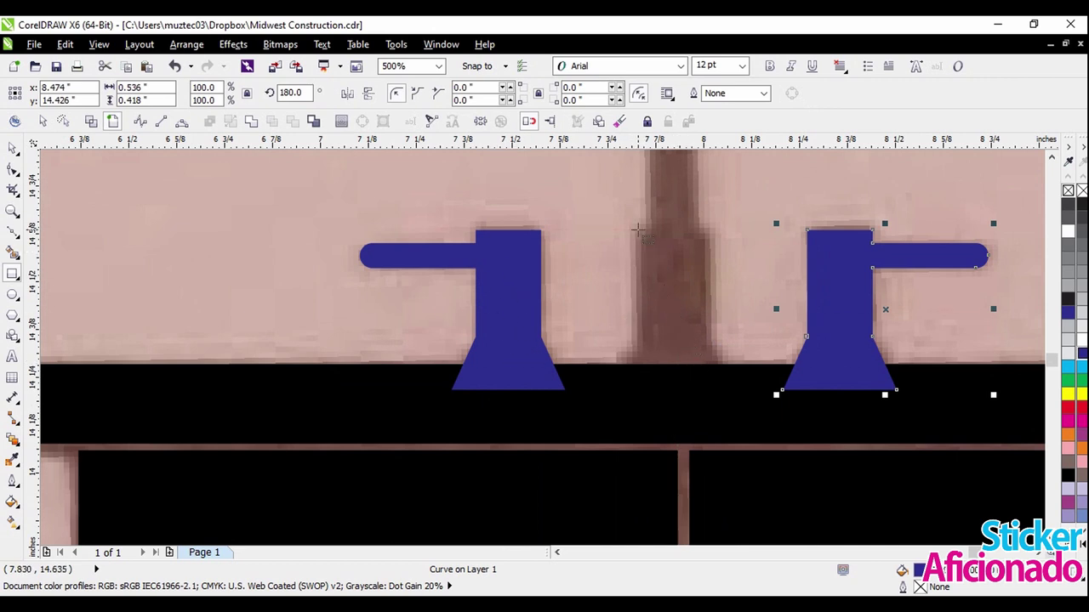
{"action": "left_click_drag", "start_coordinate": [633, 230], "coordinate": [715, 379]}
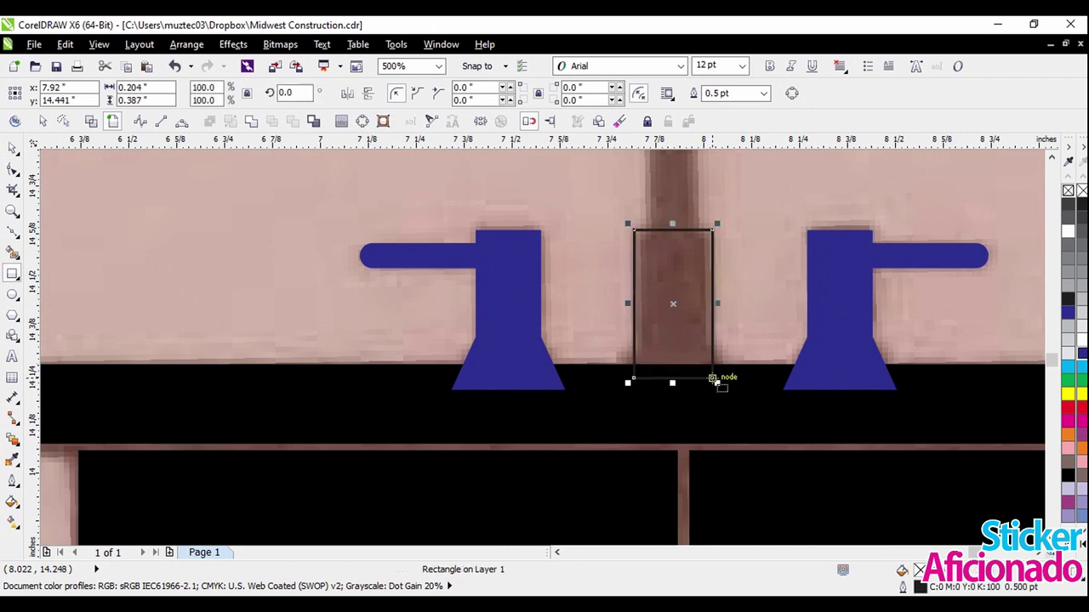
Draw a rectangle about 0.302 × 0.144 in across the faucet column's foot, fill it cyan and remove its outline.
{"action": "scroll", "coordinate": [682, 383], "scroll_direction": "up", "scroll_amount": 1}
{"action": "left_click_drag", "start_coordinate": [550, 285], "coordinate": [779, 396]}
{"action": "key", "text": "space"}
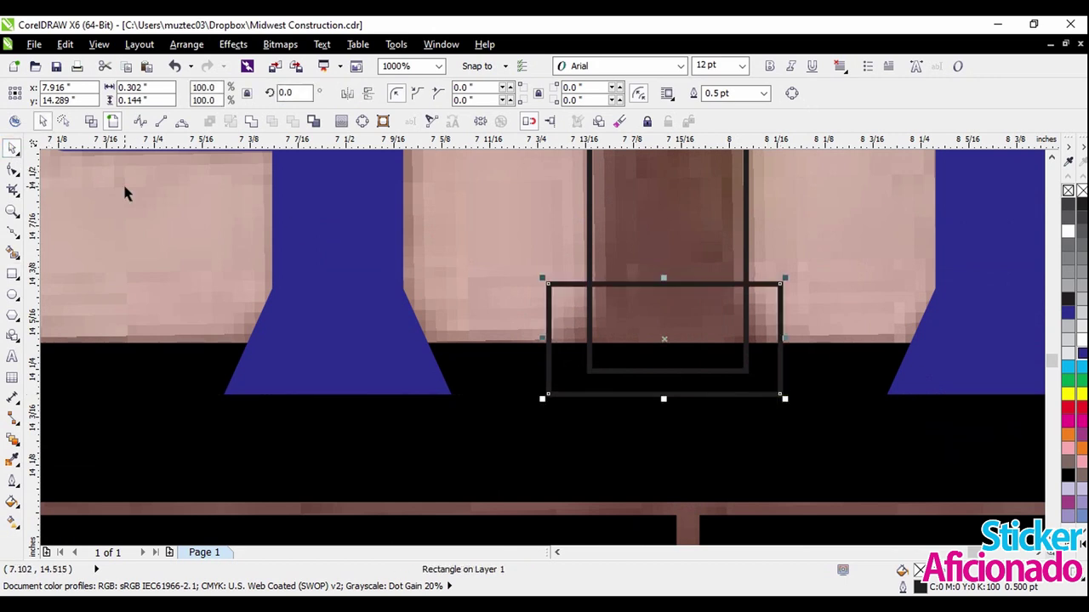
{"action": "left_click", "coordinate": [739, 346]}
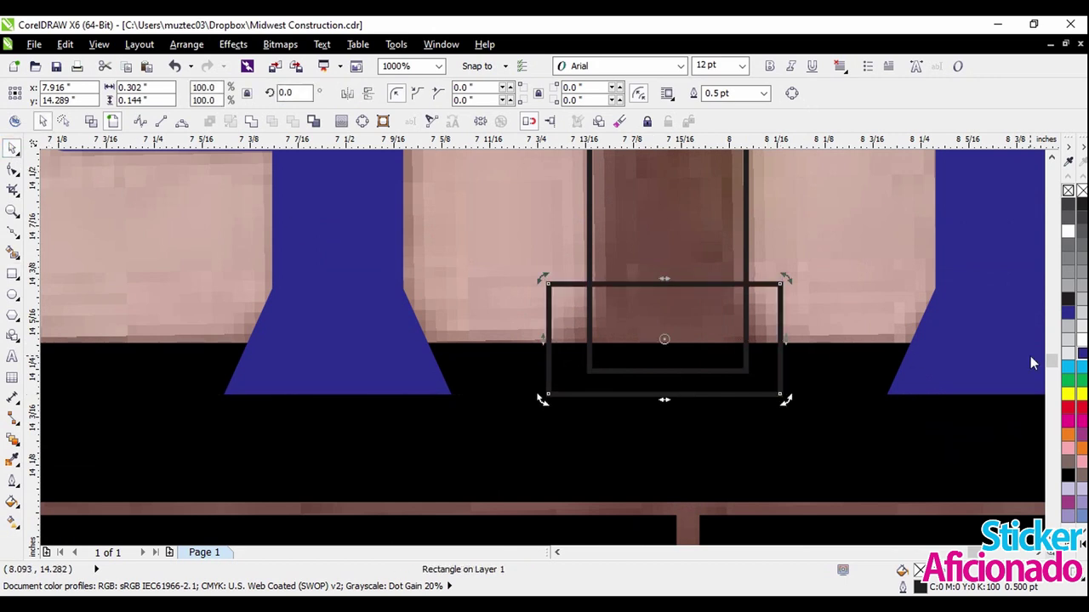
{"action": "left_click", "coordinate": [857, 329]}
{"action": "left_click", "coordinate": [779, 359]}
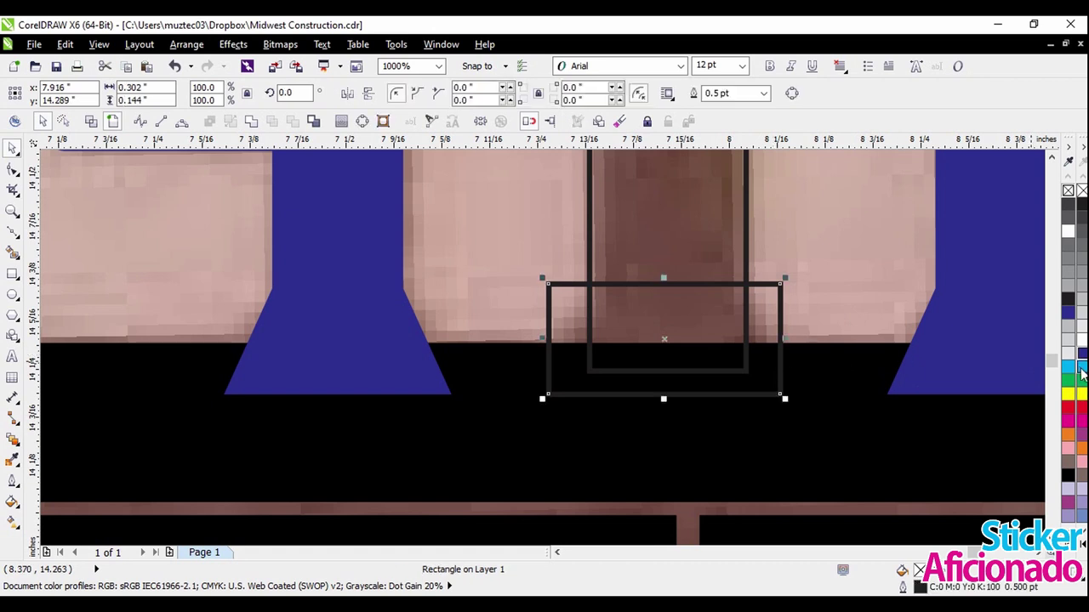
{"action": "left_click", "coordinate": [1068, 366]}
{"action": "right_click", "coordinate": [1074, 200]}
Fill the faucet column rectangle dark blue and remove its outline.
{"action": "left_click", "coordinate": [747, 240]}
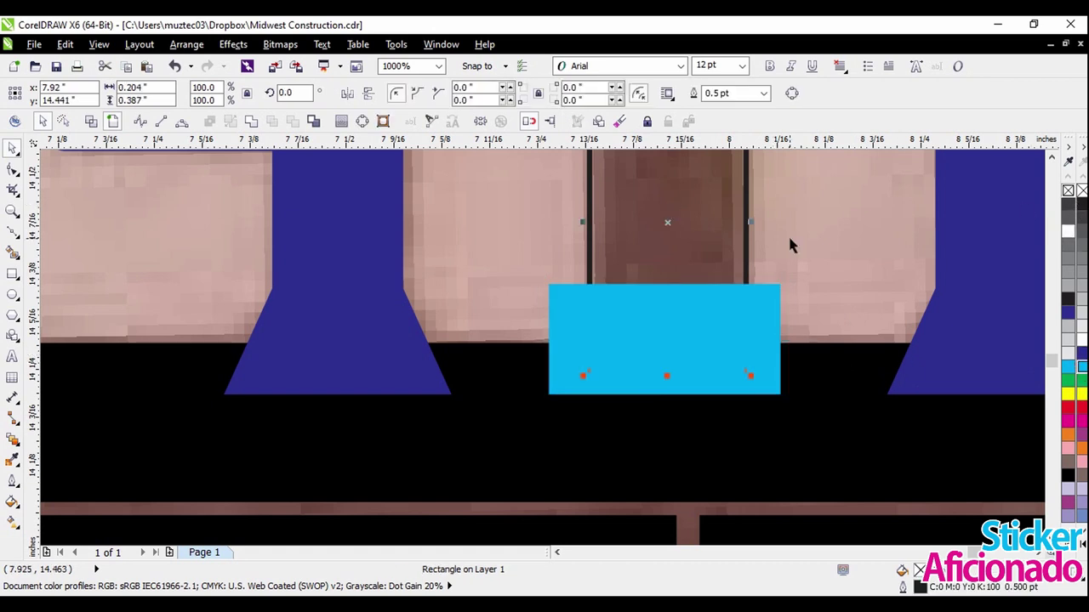
{"action": "left_click", "coordinate": [1081, 353]}
{"action": "right_click", "coordinate": [1068, 191]}
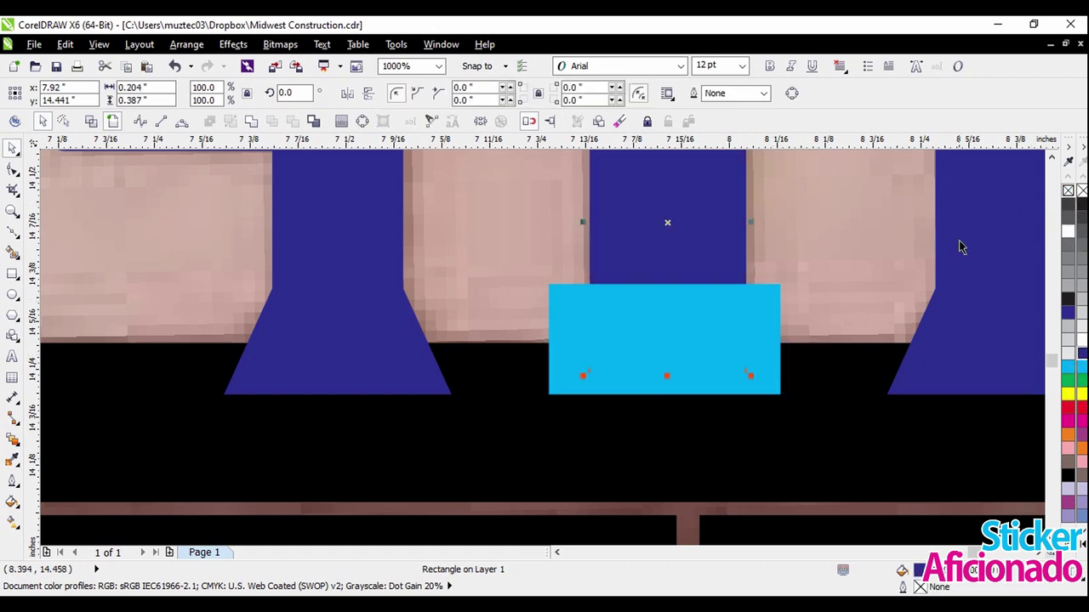
Center the dark blue faucet column horizontally on the cyan foot rectangle.
{"action": "left_click", "coordinate": [761, 304], "text": "shift"}
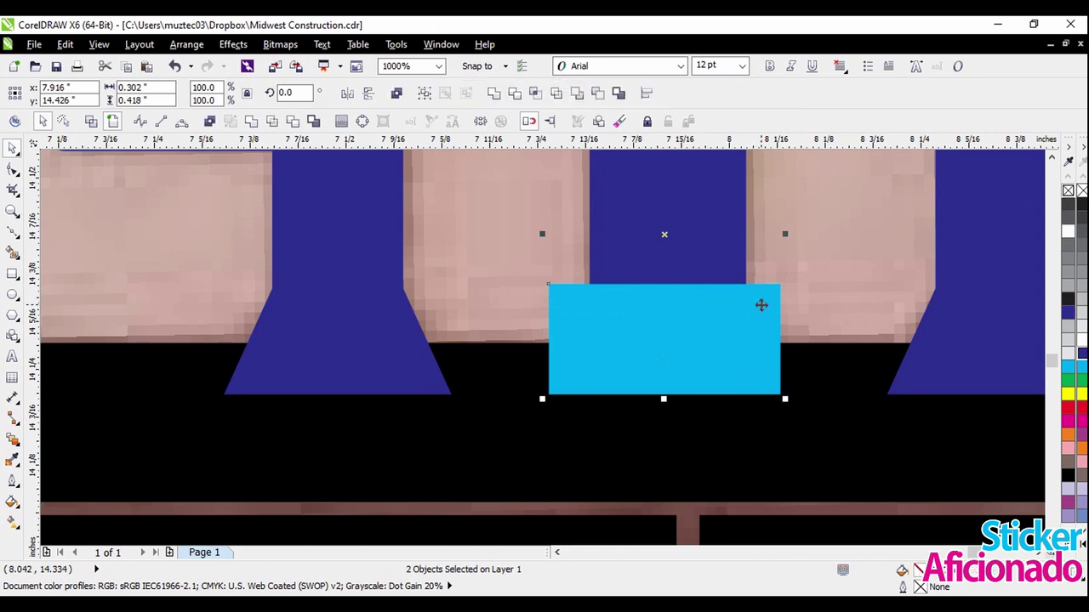
{"action": "scroll", "coordinate": [738, 344], "scroll_direction": "down", "scroll_amount": 3}
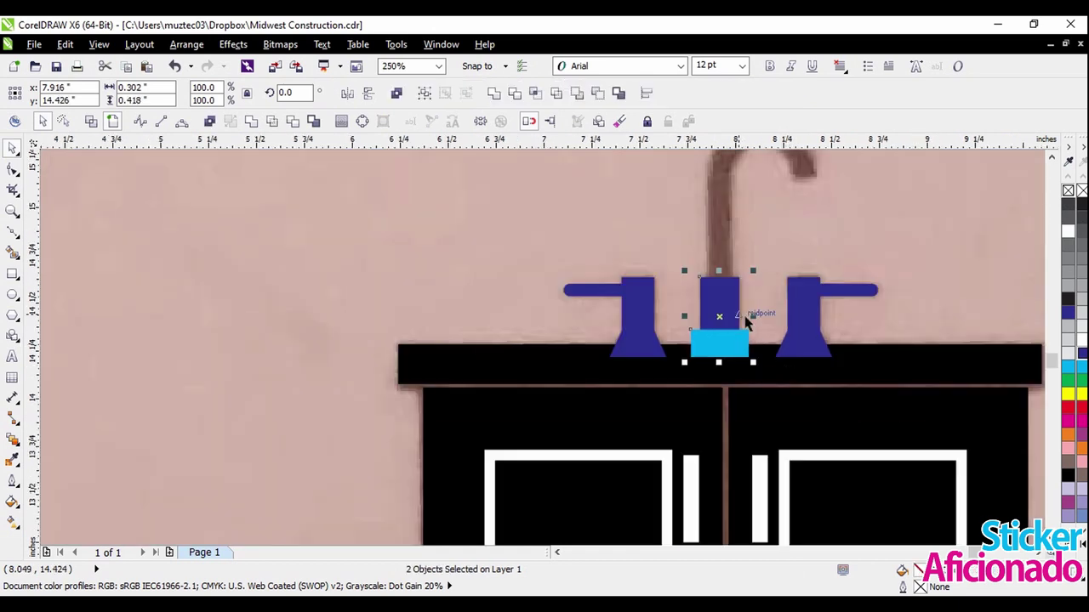
{"action": "scroll", "coordinate": [800, 340], "scroll_direction": "up", "scroll_amount": 3}
{"action": "left_click", "coordinate": [795, 358]}
Convert the cyan foot rectangle to curves and move its two upper corners inward to the column's edges, forming a trapezoid.
{"action": "left_click", "coordinate": [719, 412]}
{"action": "left_click", "coordinate": [253, 123]}
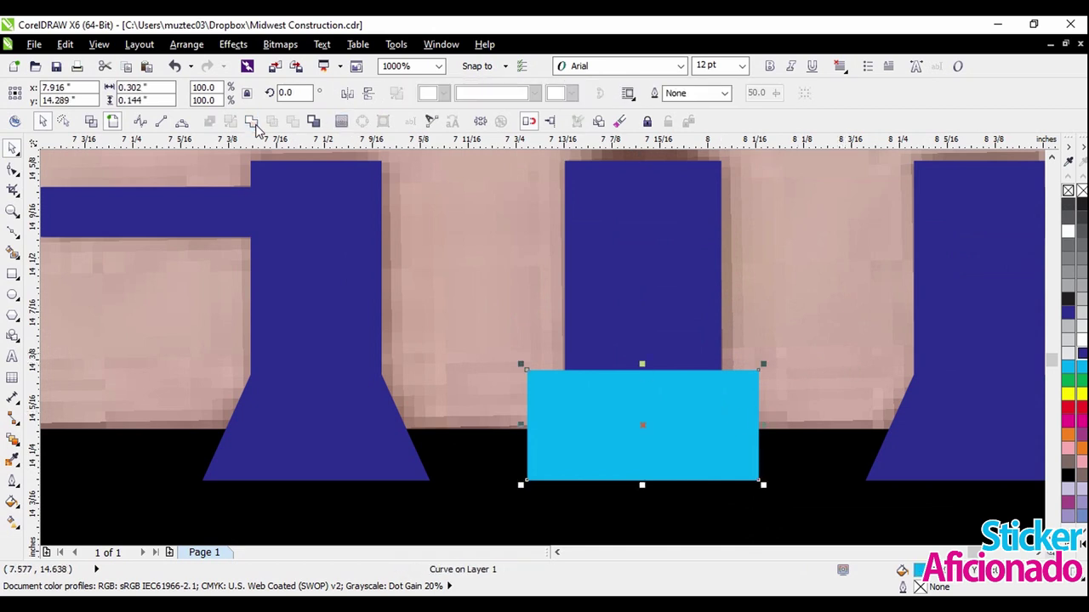
{"action": "left_click", "coordinate": [12, 169]}
{"action": "scroll", "coordinate": [563, 382], "scroll_direction": "up", "scroll_amount": 1}
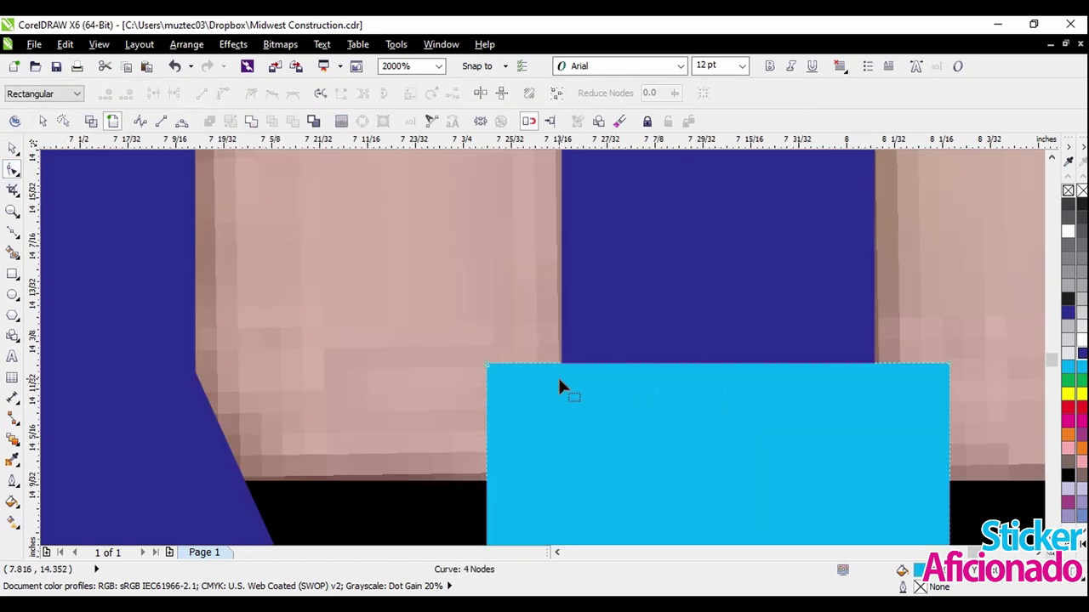
{"action": "left_click_drag", "start_coordinate": [487, 364], "coordinate": [561, 365]}
{"action": "left_click_drag", "start_coordinate": [950, 366], "coordinate": [875, 365]}
{"action": "scroll", "coordinate": [812, 340], "scroll_direction": "down", "scroll_amount": 2}
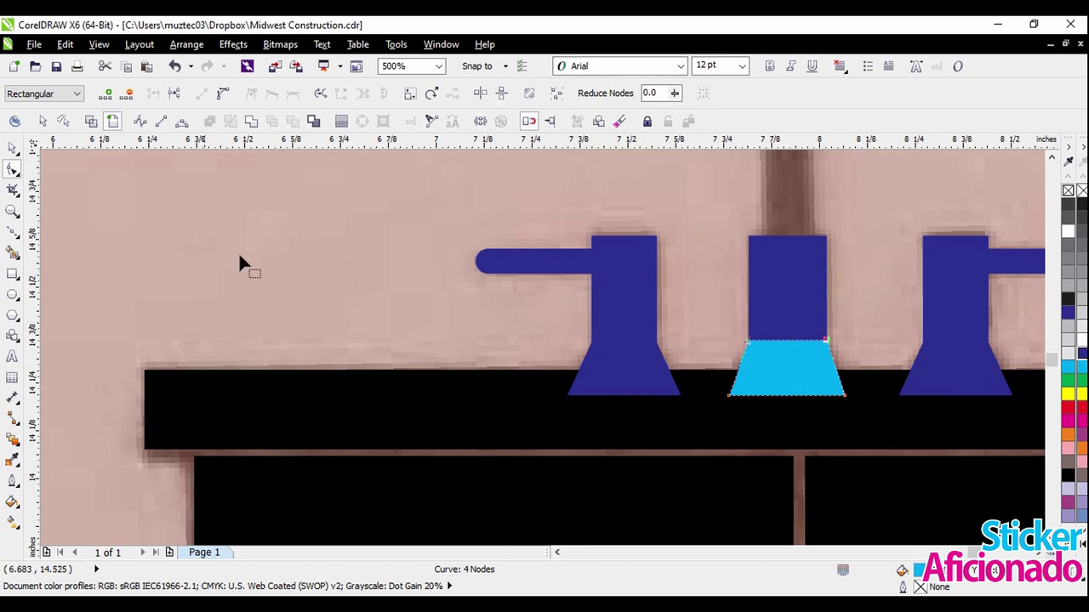
Convert the cyan foot's segments to curves and bow both slanted sides slightly inward.
{"action": "left_click", "coordinate": [224, 93]}
{"action": "left_click", "coordinate": [550, 93]}
{"action": "scroll", "coordinate": [809, 401], "scroll_direction": "up", "scroll_amount": 5}
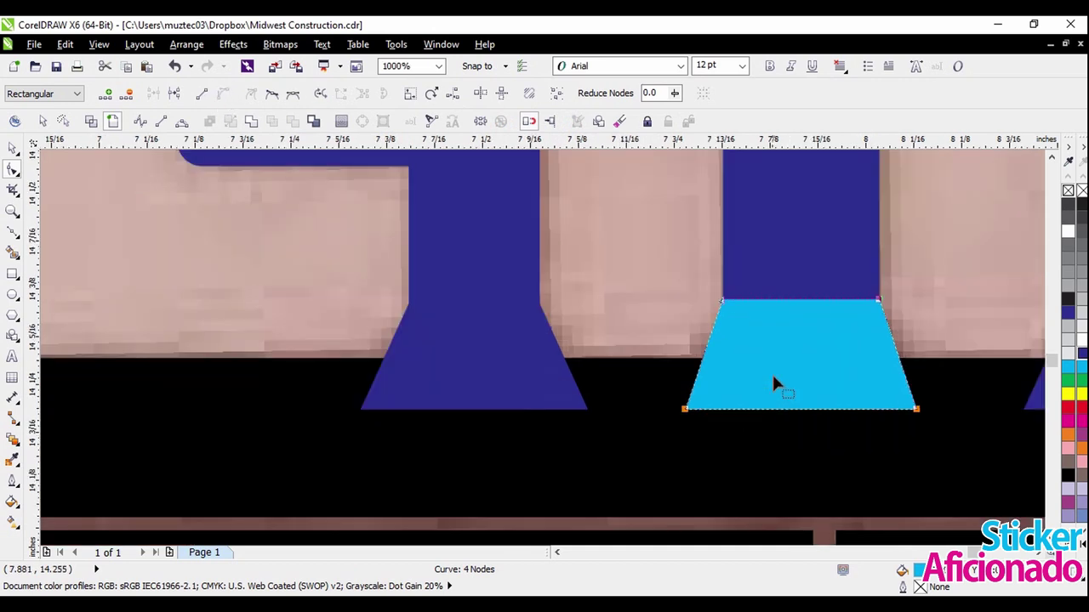
{"action": "scroll", "coordinate": [672, 327], "scroll_direction": "down", "scroll_amount": 1}
{"action": "left_click_drag", "start_coordinate": [657, 321], "coordinate": [669, 323]}
{"action": "scroll", "coordinate": [698, 317], "scroll_direction": "down", "scroll_amount": 1}
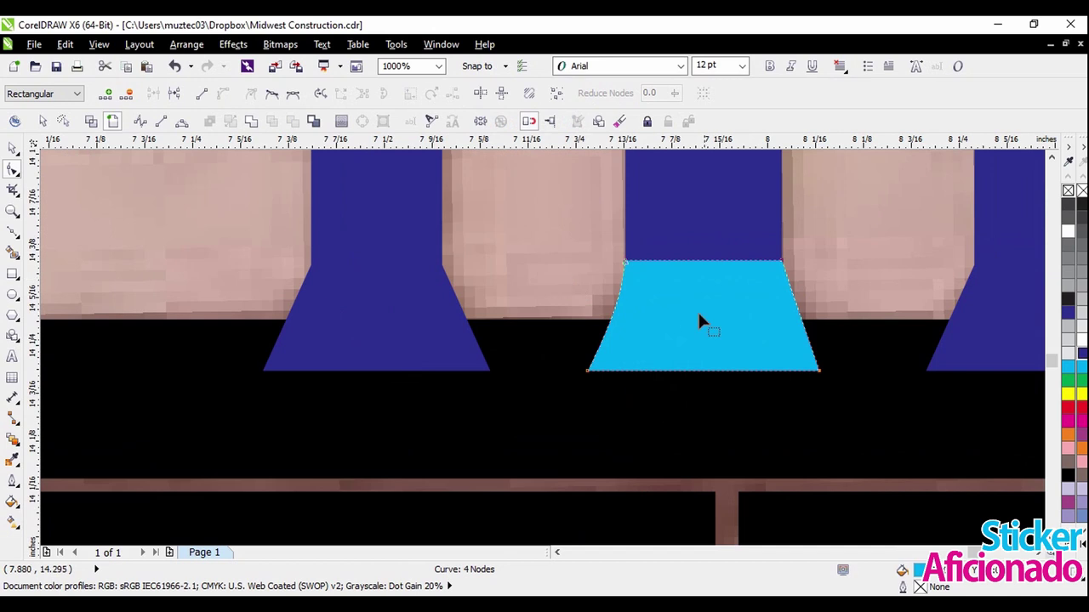
{"action": "scroll", "coordinate": [787, 326], "scroll_direction": "up", "scroll_amount": 1}
{"action": "left_click_drag", "start_coordinate": [802, 319], "coordinate": [792, 315]}
{"action": "scroll", "coordinate": [846, 352], "scroll_direction": "down", "scroll_amount": 2}
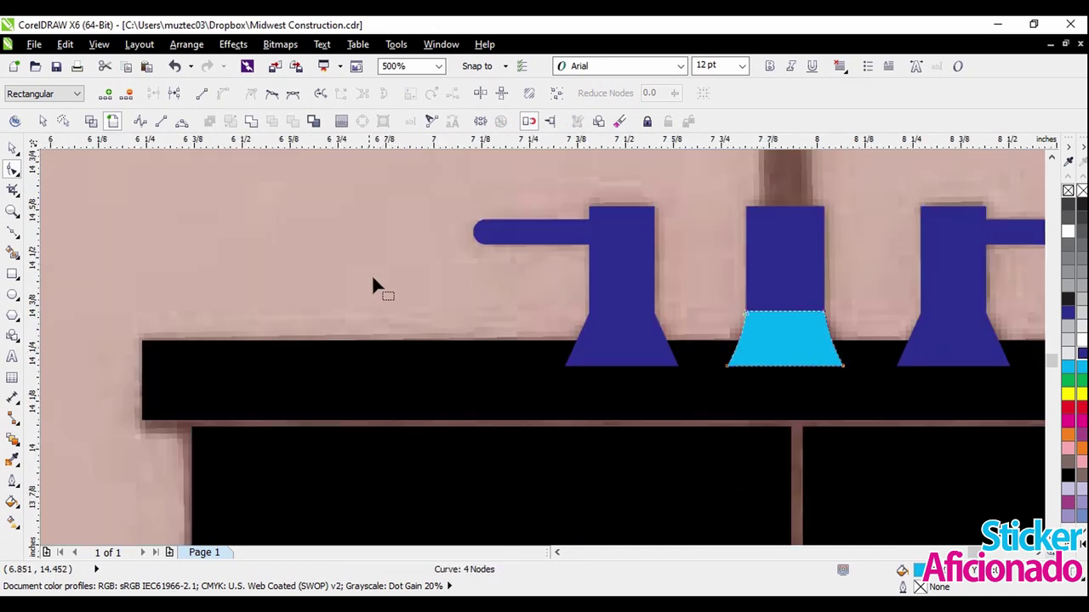
Fill the faucet's cyan foot with the same dark blue as the column.
{"action": "left_click", "coordinate": [14, 149]}
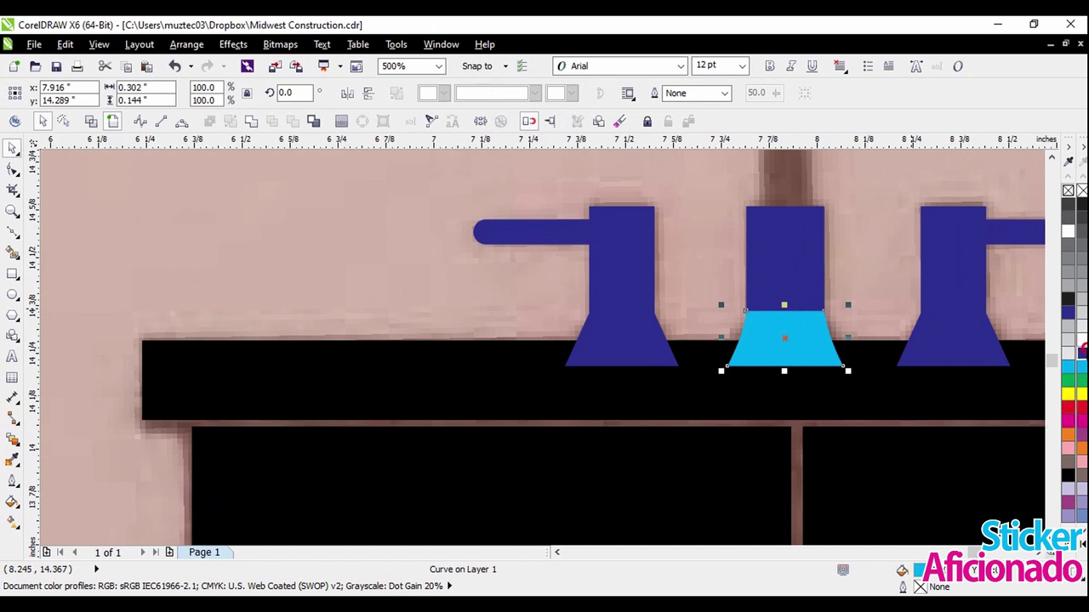
{"action": "left_click", "coordinate": [1069, 313]}
{"action": "left_click", "coordinate": [874, 280]}
{"action": "scroll", "coordinate": [706, 325], "scroll_direction": "down", "scroll_amount": 2}
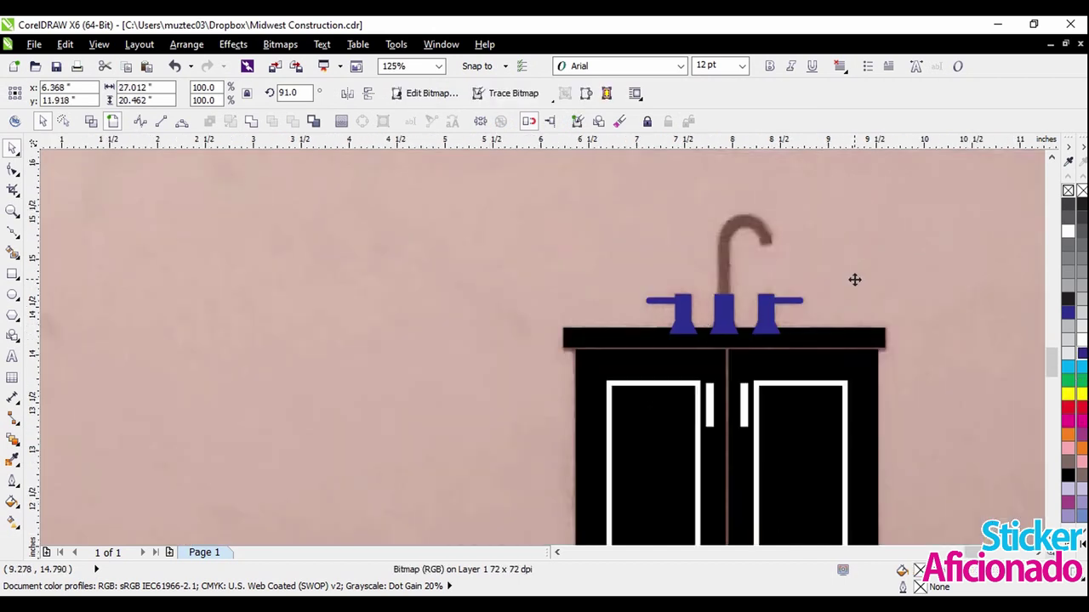
Draw a rectangle about 0.133 × 0.579 in over the faucet's vertical pipe, fill it red and remove its outline.
{"action": "scroll", "coordinate": [746, 308], "scroll_direction": "up", "scroll_amount": 1}
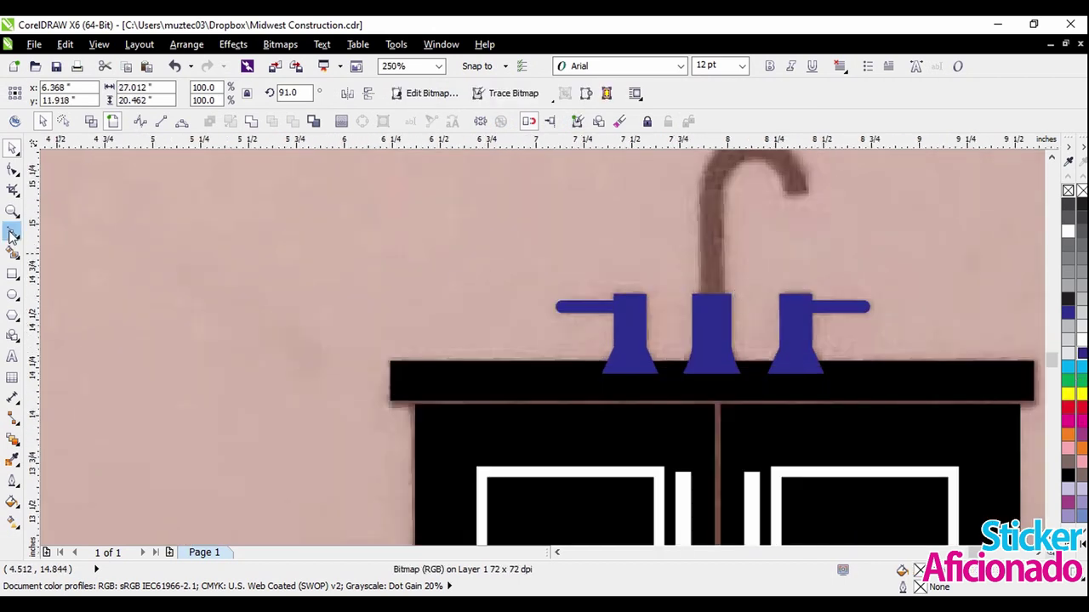
{"action": "left_click", "coordinate": [15, 272]}
{"action": "scroll", "coordinate": [713, 209], "scroll_direction": "up", "scroll_amount": 1}
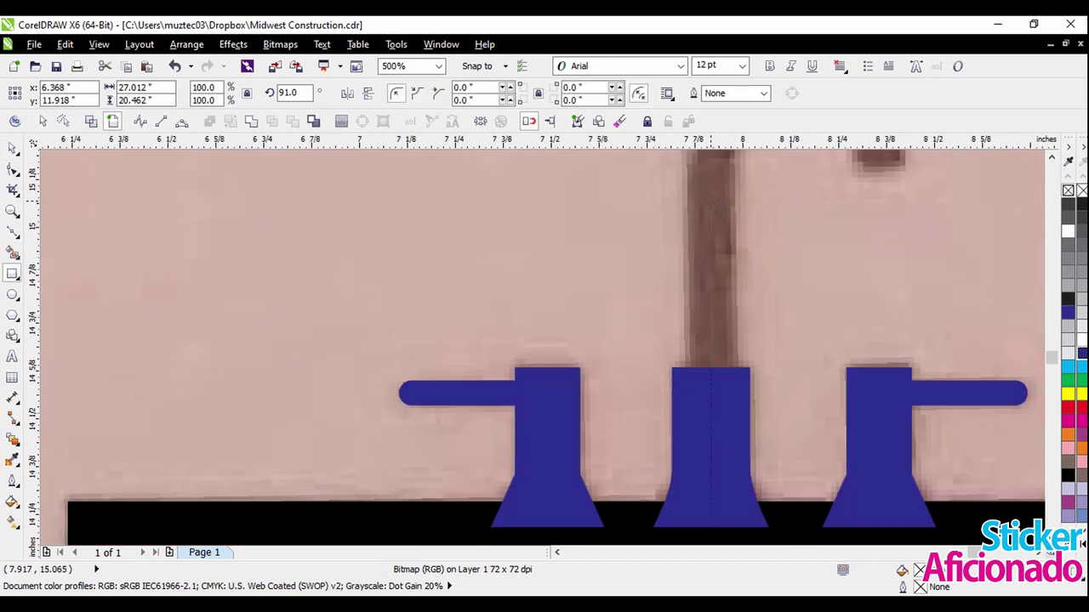
{"action": "left_click_drag", "start_coordinate": [686, 163], "coordinate": [739, 386]}
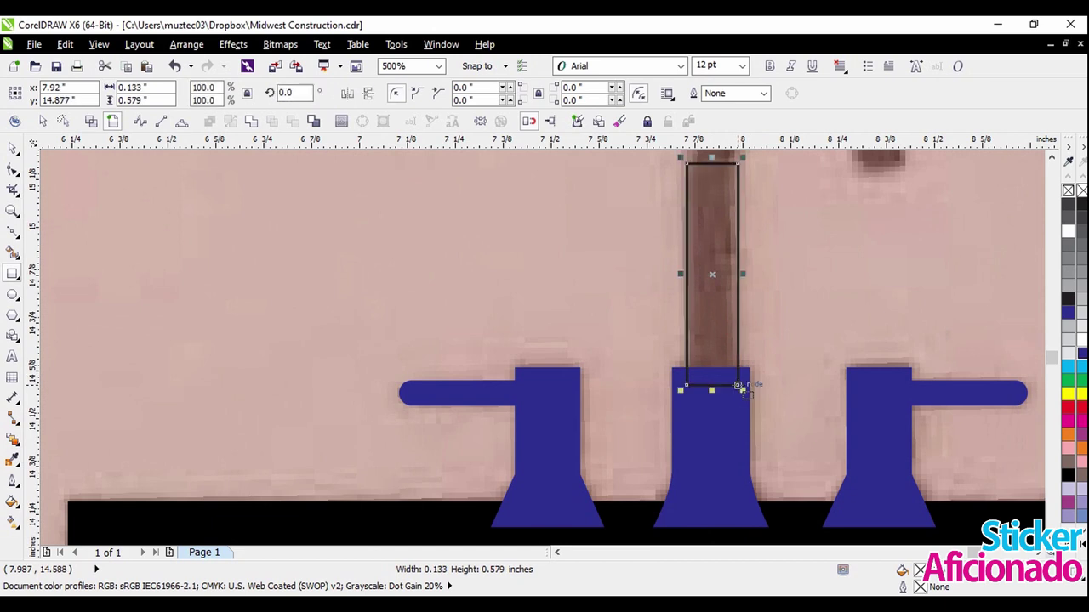
{"action": "left_click", "coordinate": [1080, 409]}
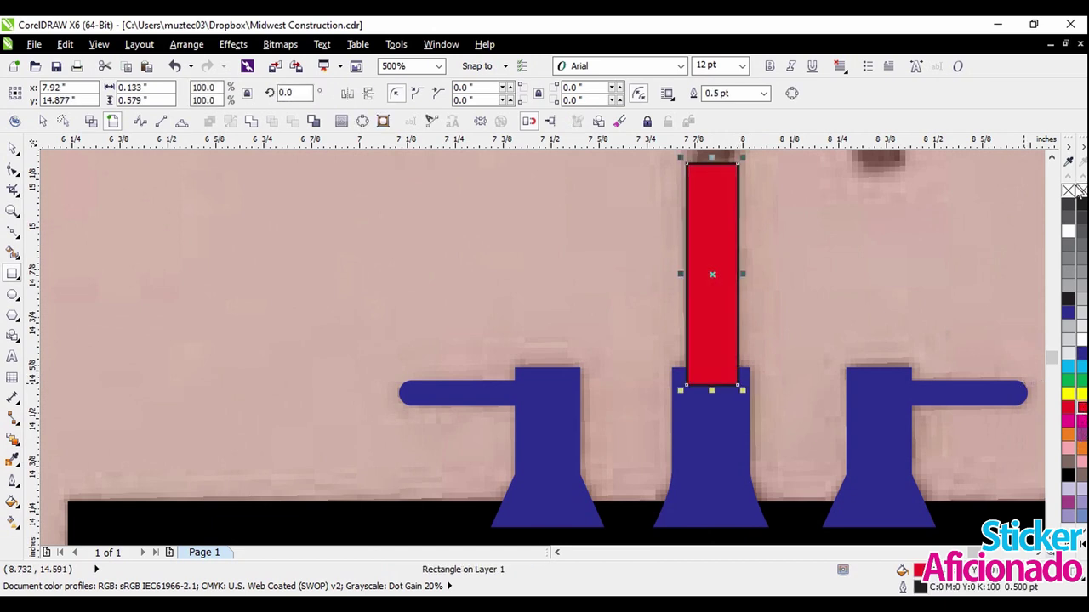
{"action": "right_click", "coordinate": [1071, 191]}
Center the red pipe rectangle horizontally on the dark blue faucet column.
{"action": "left_click", "coordinate": [12, 148]}
{"action": "left_click", "coordinate": [811, 295]}
{"action": "left_click", "coordinate": [709, 363]}
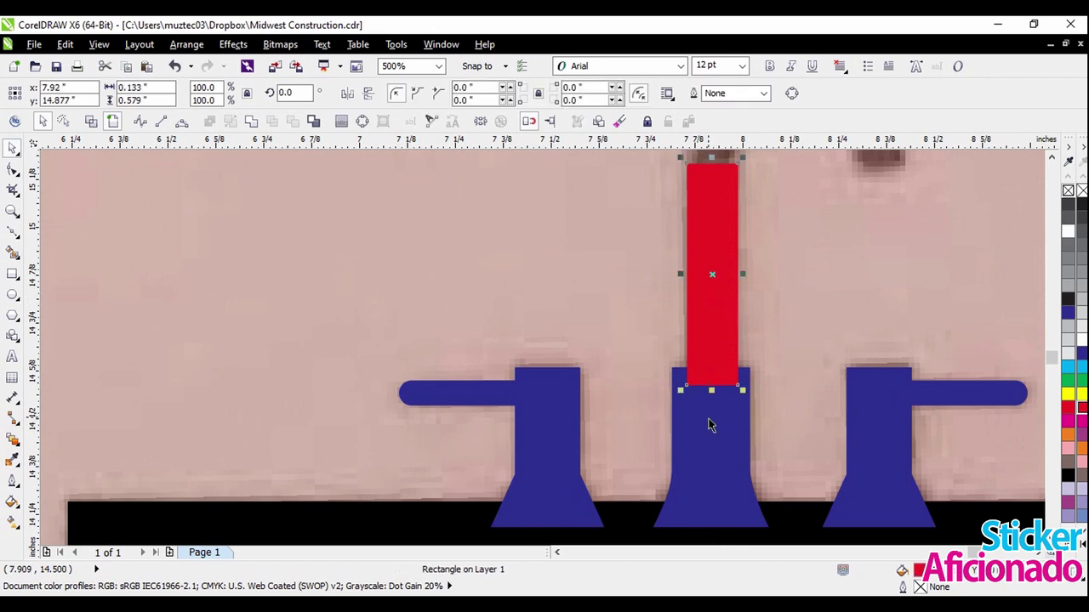
{"action": "scroll", "coordinate": [711, 426], "scroll_direction": "up", "scroll_amount": 2}
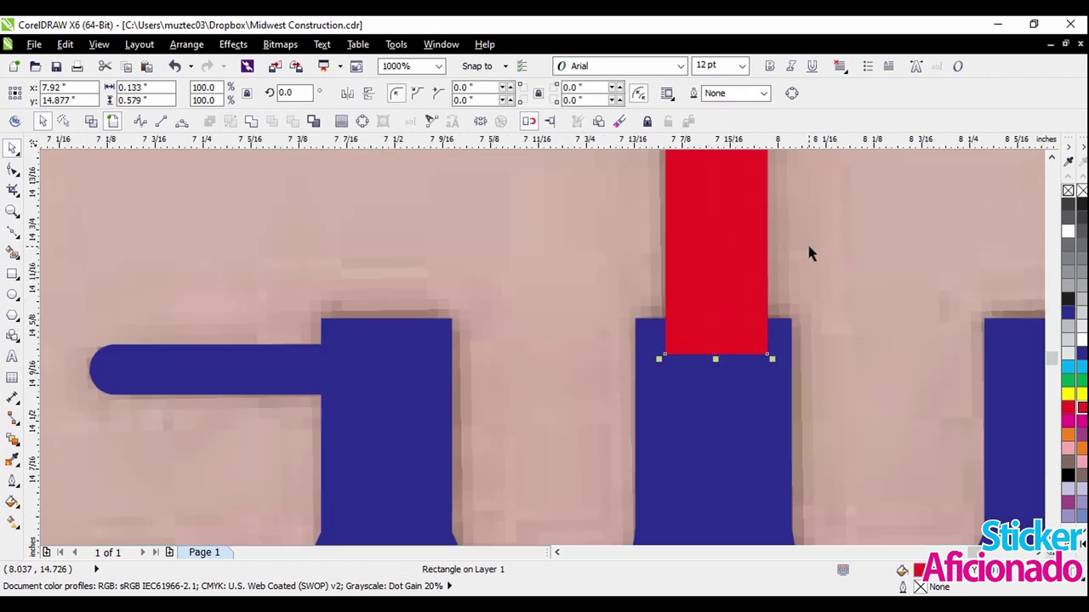
{"action": "left_click", "coordinate": [736, 440], "text": "shift"}
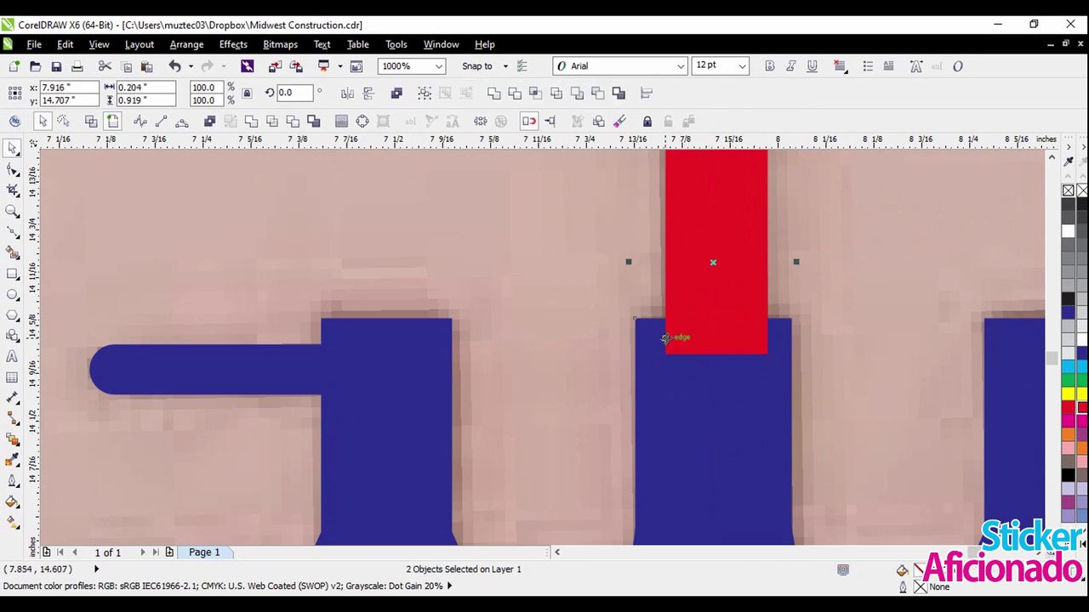
{"action": "scroll", "coordinate": [561, 330], "scroll_direction": "down", "scroll_amount": 2}
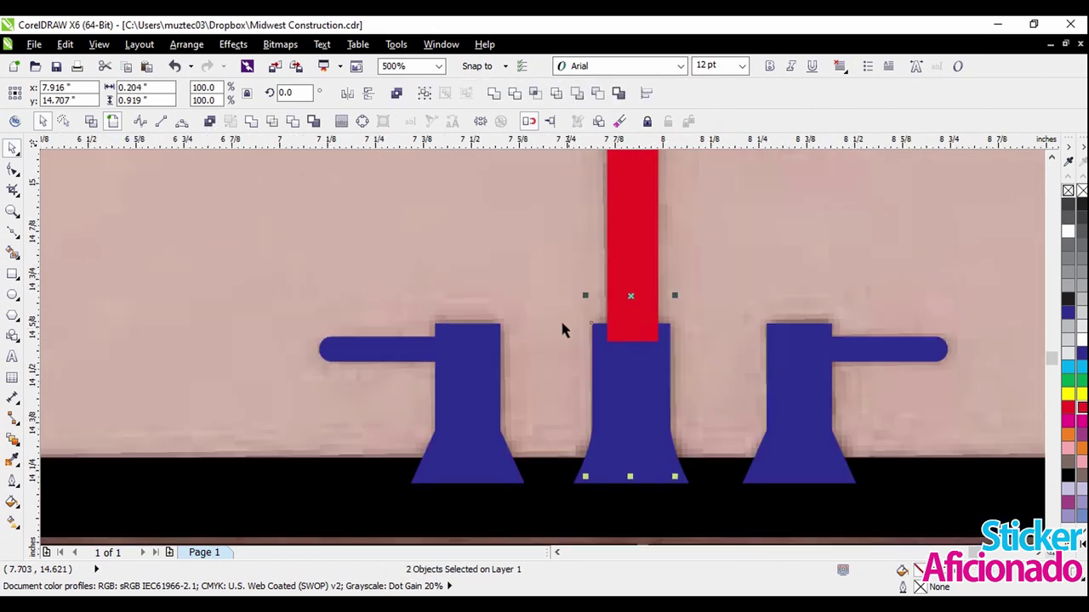
{"action": "left_click", "coordinate": [692, 316]}
Draw an open four-node Bézier line, about 0.454 × 0.116 in, from the red pipe's top center across the faucet hook to the spout's end.
{"action": "scroll", "coordinate": [740, 302], "scroll_direction": "down", "scroll_amount": 2}
{"action": "scroll", "coordinate": [729, 293], "scroll_direction": "down", "scroll_amount": 2}
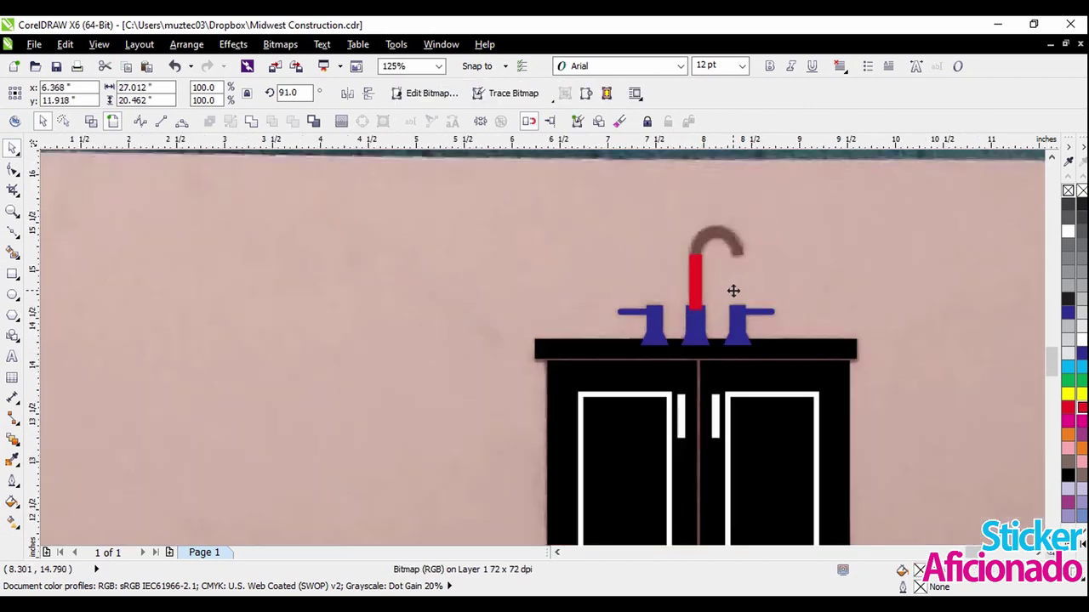
{"action": "scroll", "coordinate": [728, 255], "scroll_direction": "up", "scroll_amount": 6}
{"action": "scroll", "coordinate": [468, 368], "scroll_direction": "down", "scroll_amount": 2}
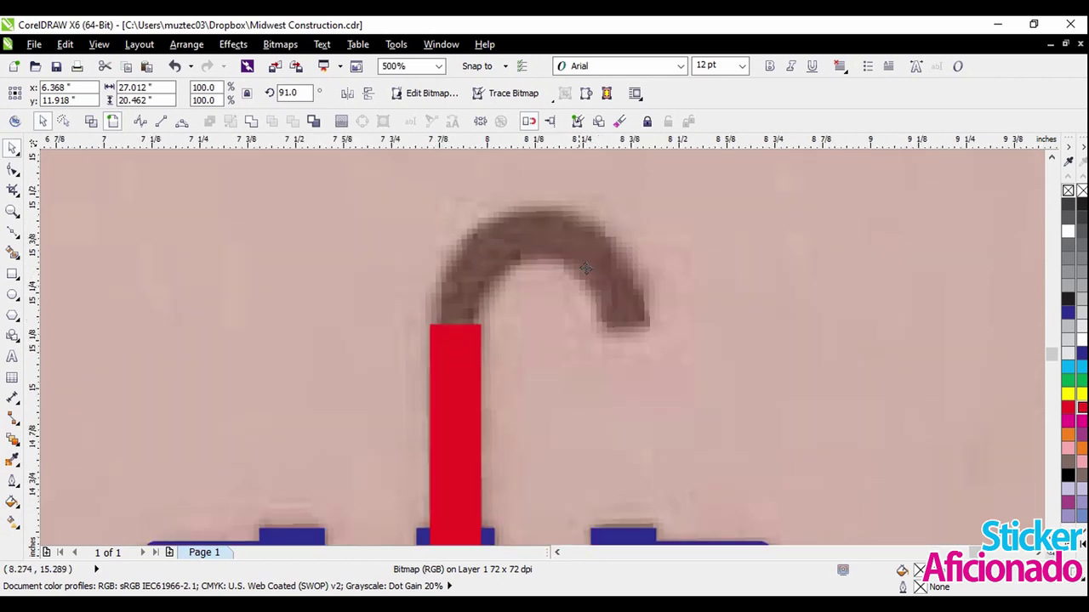
{"action": "key", "text": "F3"}
{"action": "left_click", "coordinate": [19, 240]}
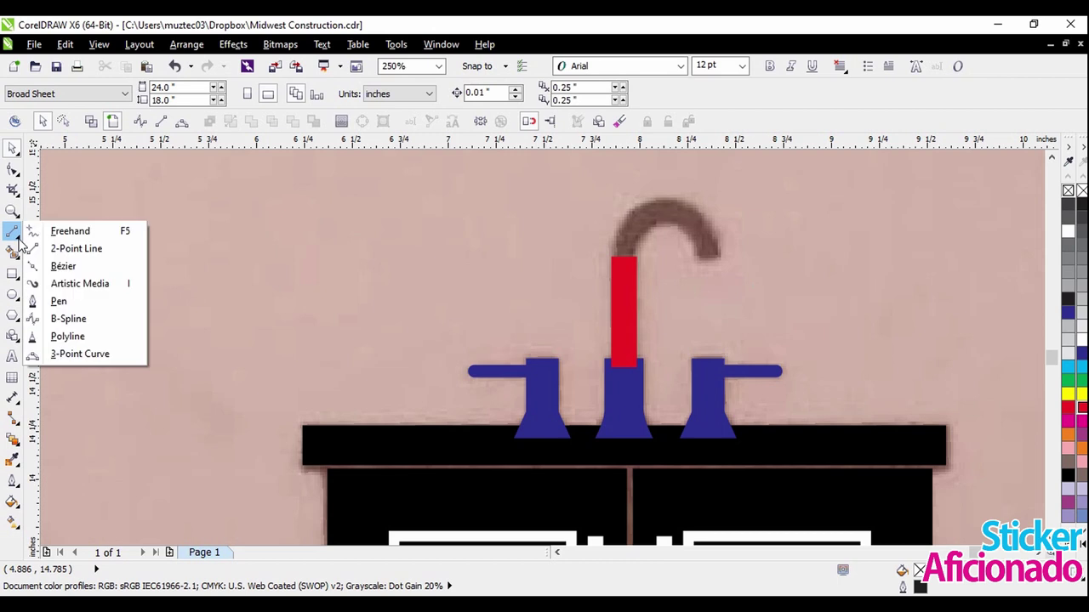
{"action": "left_click", "coordinate": [68, 272]}
{"action": "scroll", "coordinate": [646, 255], "scroll_direction": "up", "scroll_amount": 3}
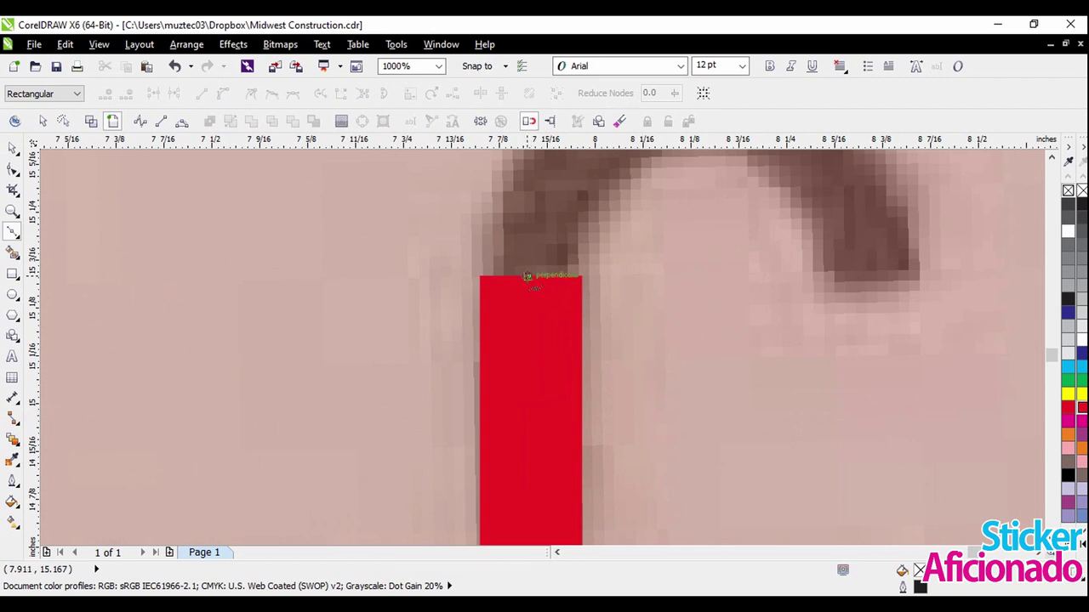
{"action": "scroll", "coordinate": [532, 286], "scroll_direction": "down", "scroll_amount": 2}
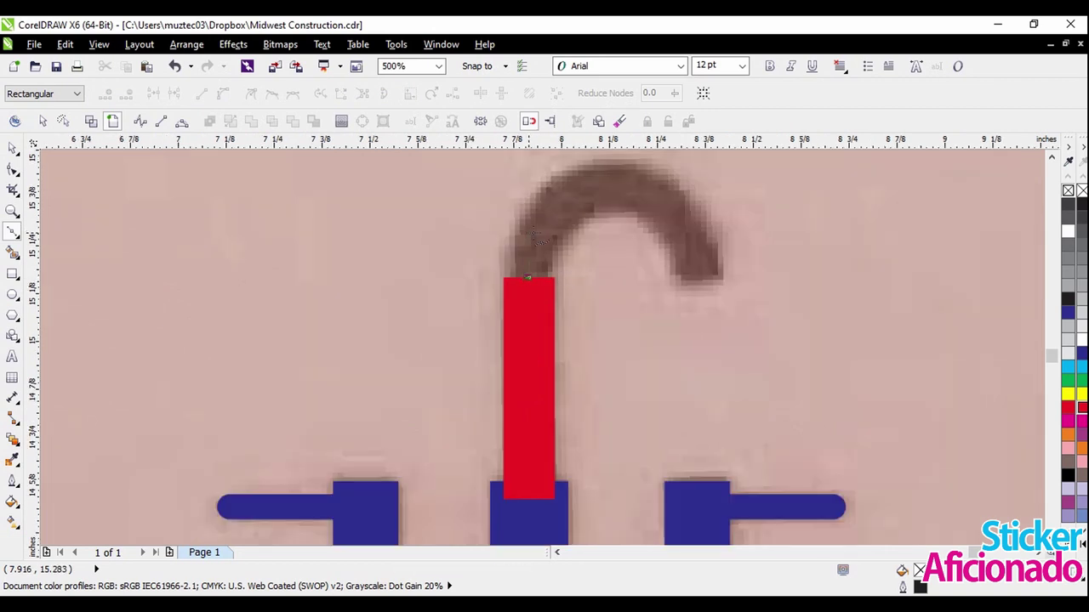
{"action": "left_click", "coordinate": [528, 228]}
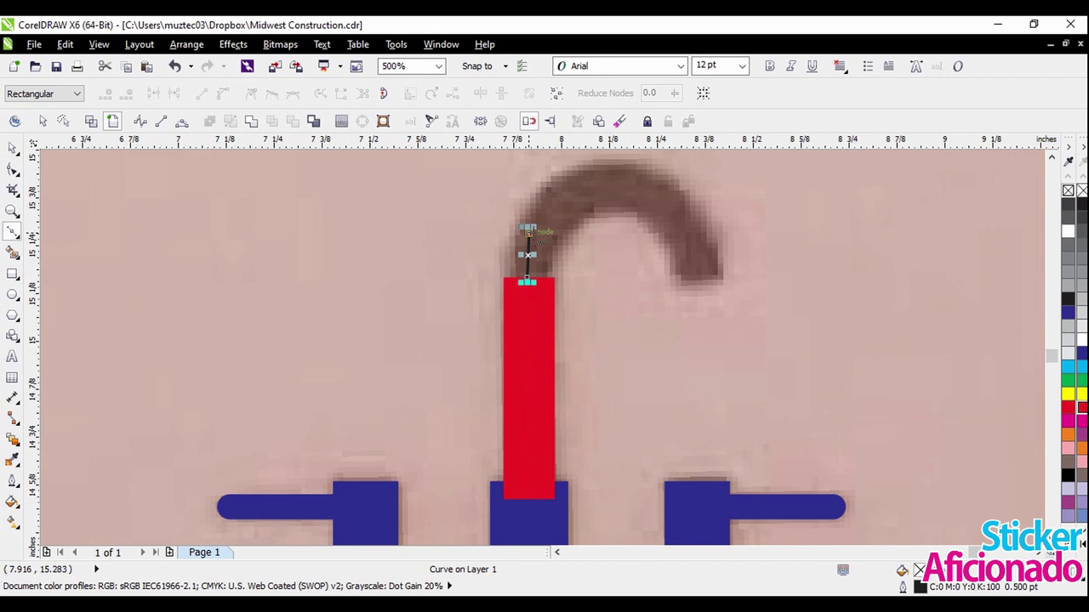
{"action": "left_click", "coordinate": [688, 231]}
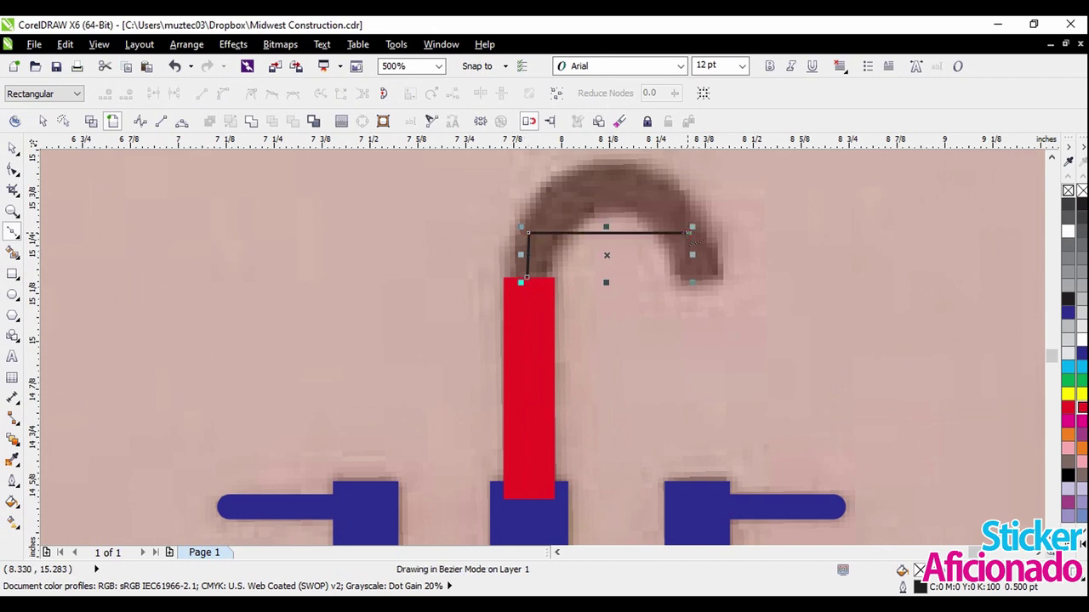
{"action": "left_click", "coordinate": [700, 278]}
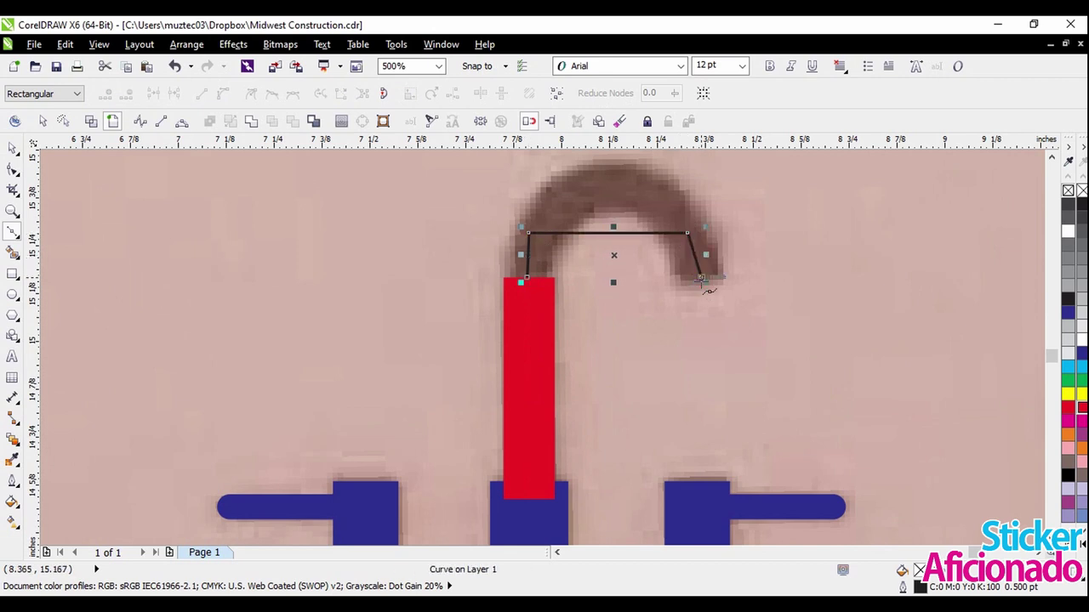
Convert all of the line's segments to curves and bend them to follow the middle of the faucet's hook.
{"action": "left_click", "coordinate": [13, 153]}
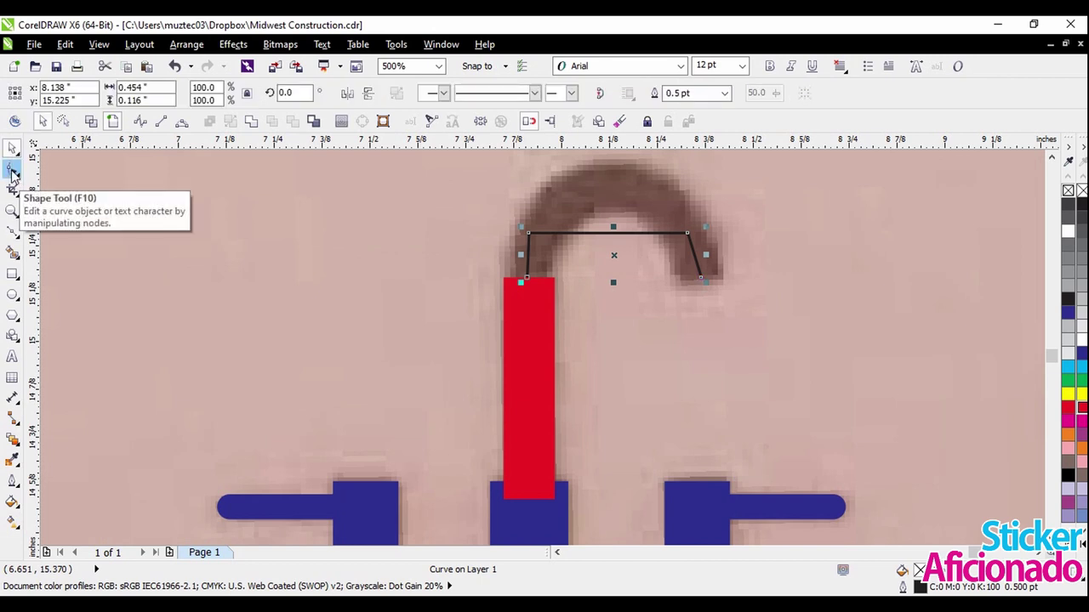
{"action": "left_click", "coordinate": [13, 172]}
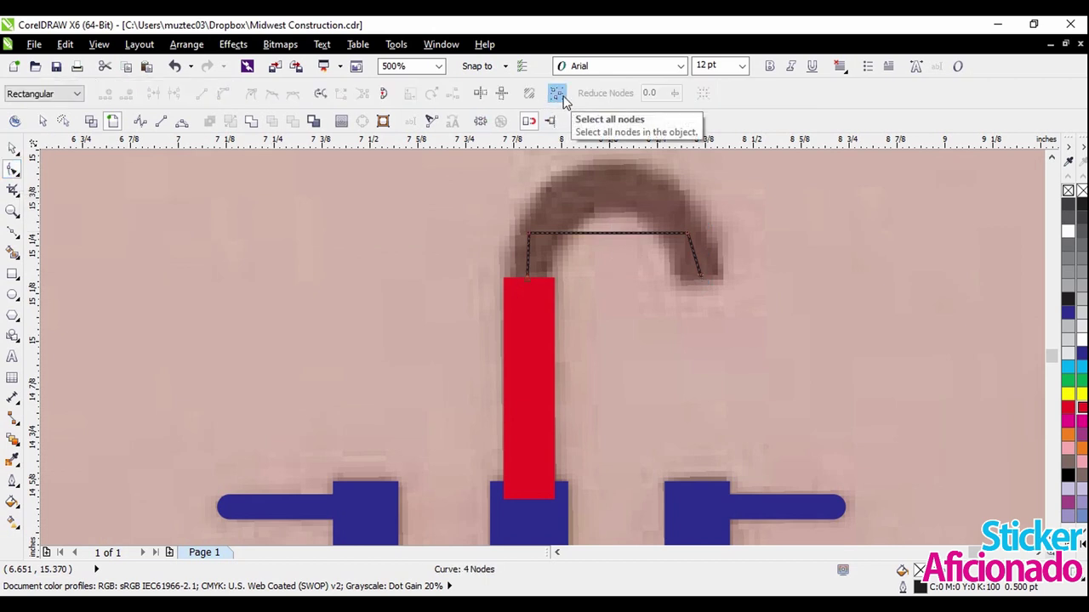
{"action": "left_click", "coordinate": [557, 93]}
{"action": "left_click", "coordinate": [223, 95]}
{"action": "left_click_drag", "start_coordinate": [627, 233], "coordinate": [618, 184]}
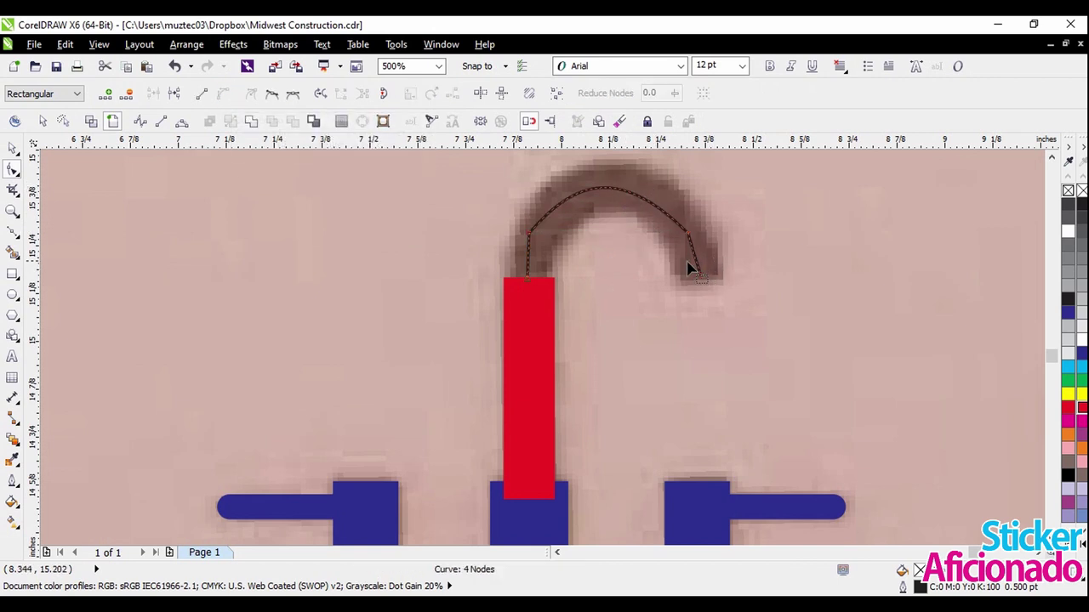
{"action": "scroll", "coordinate": [530, 255], "scroll_direction": "up", "scroll_amount": 2}
{"action": "left_click_drag", "start_coordinate": [527, 255], "coordinate": [517, 255]}
{"action": "scroll", "coordinate": [435, 264], "scroll_direction": "down", "scroll_amount": 1}
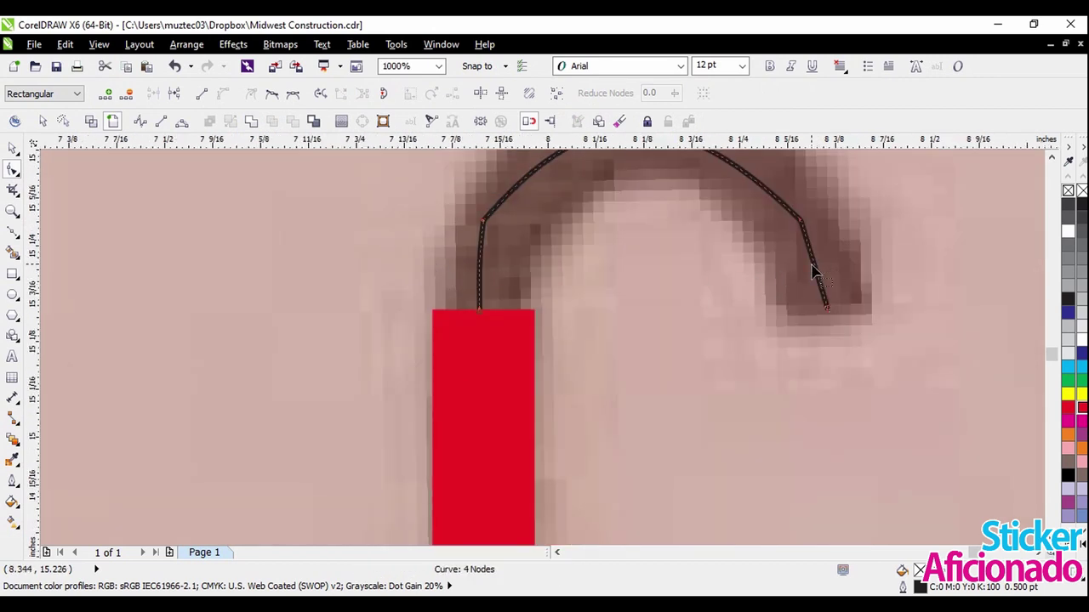
{"action": "mouse_move", "coordinate": [812, 266]}
{"action": "left_mouse_down"}
{"action": "mouse_move", "coordinate": [819, 250]}
{"action": "mouse_move", "coordinate": [818, 264]}
{"action": "left_mouse_up"}
{"action": "scroll", "coordinate": [819, 263], "scroll_direction": "down", "scroll_amount": 1}
Delete the two intermediate nodes of the hook line, leaving one smooth arc between the pipe and the spout's end.
{"action": "scroll", "coordinate": [823, 248], "scroll_direction": "up", "scroll_amount": 1}
{"action": "left_click", "coordinate": [789, 242]}
{"action": "key", "text": "Delete"}
{"action": "left_click_drag", "start_coordinate": [442, 224], "coordinate": [561, 297]}
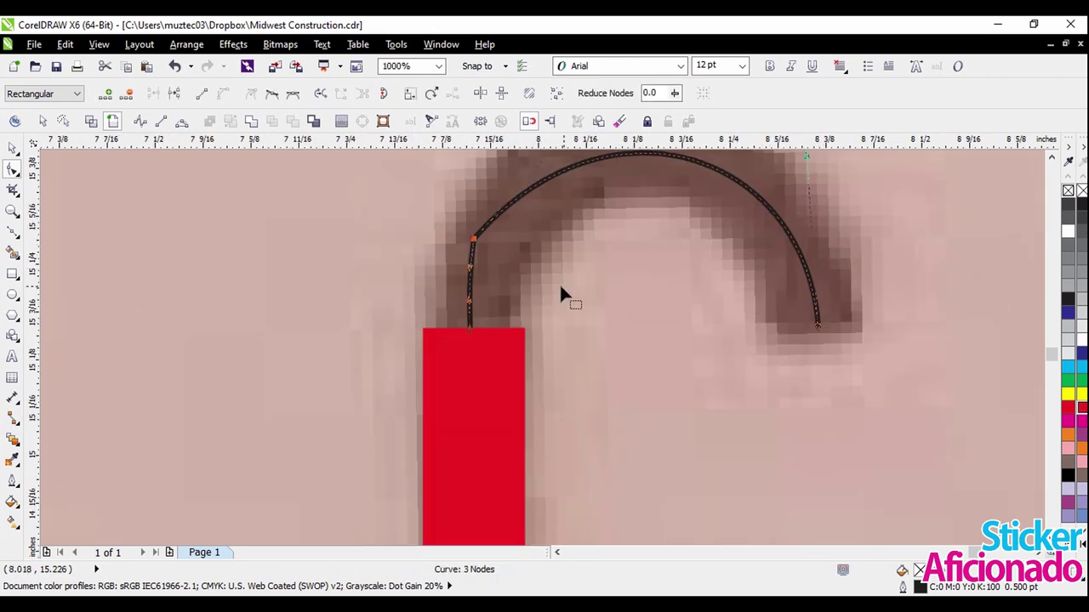
{"action": "scroll", "coordinate": [611, 291], "scroll_direction": "down", "scroll_amount": 1}
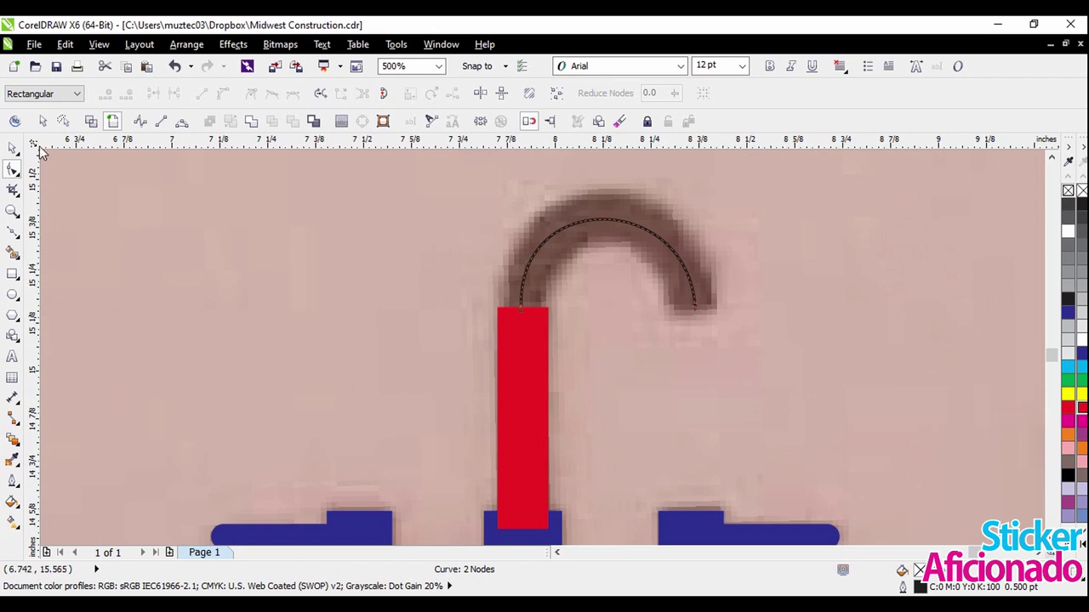
Set the hook arc's outline width to 8 pt.
{"action": "left_click", "coordinate": [13, 148]}
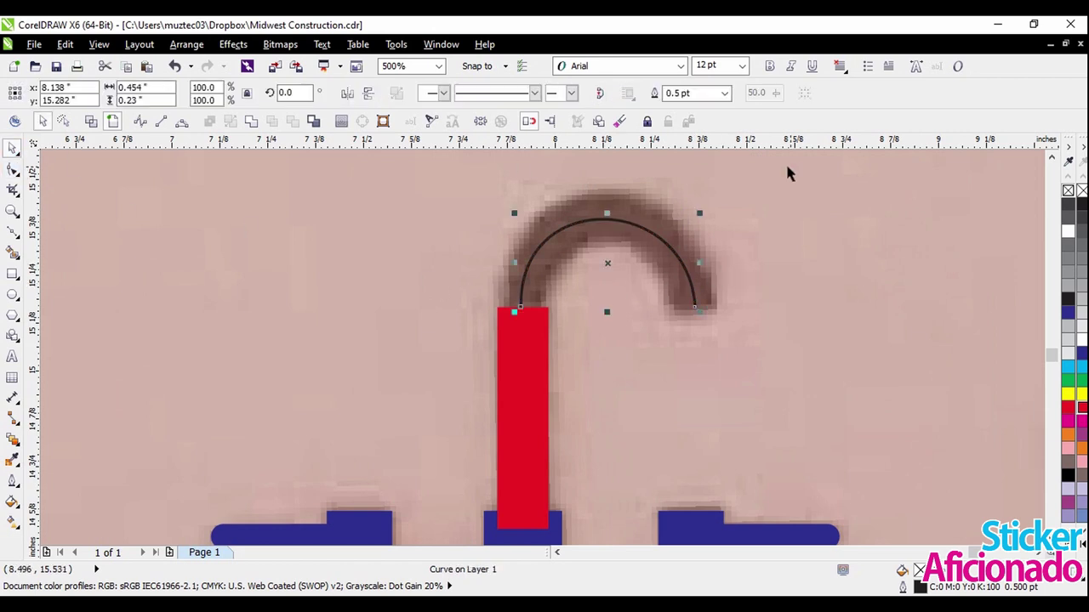
{"action": "left_click", "coordinate": [723, 92]}
{"action": "left_click", "coordinate": [723, 204]}
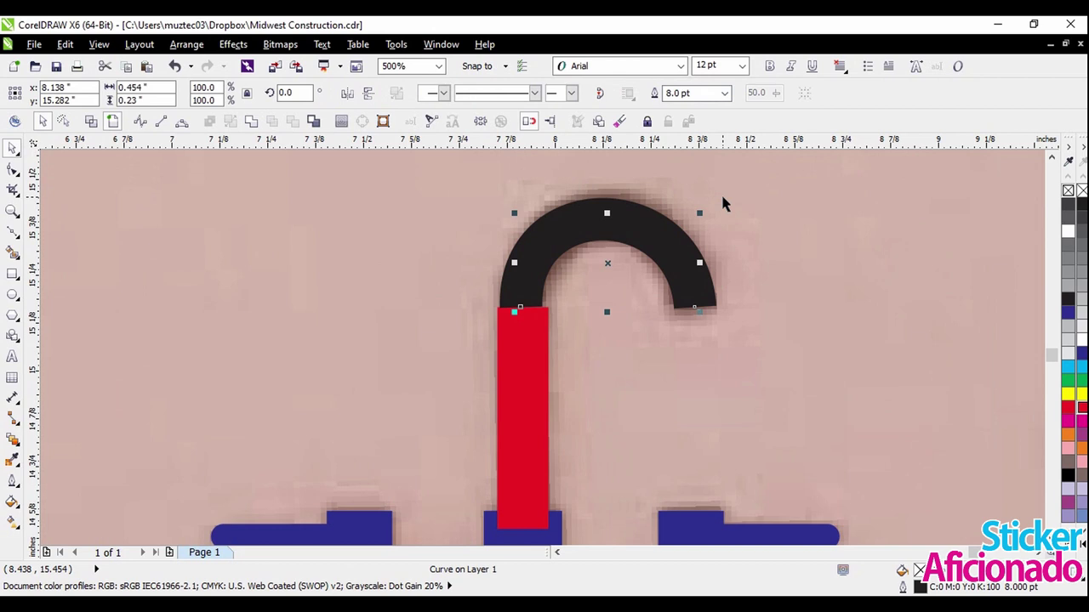
{"action": "scroll", "coordinate": [596, 316], "scroll_direction": "up", "scroll_amount": 2}
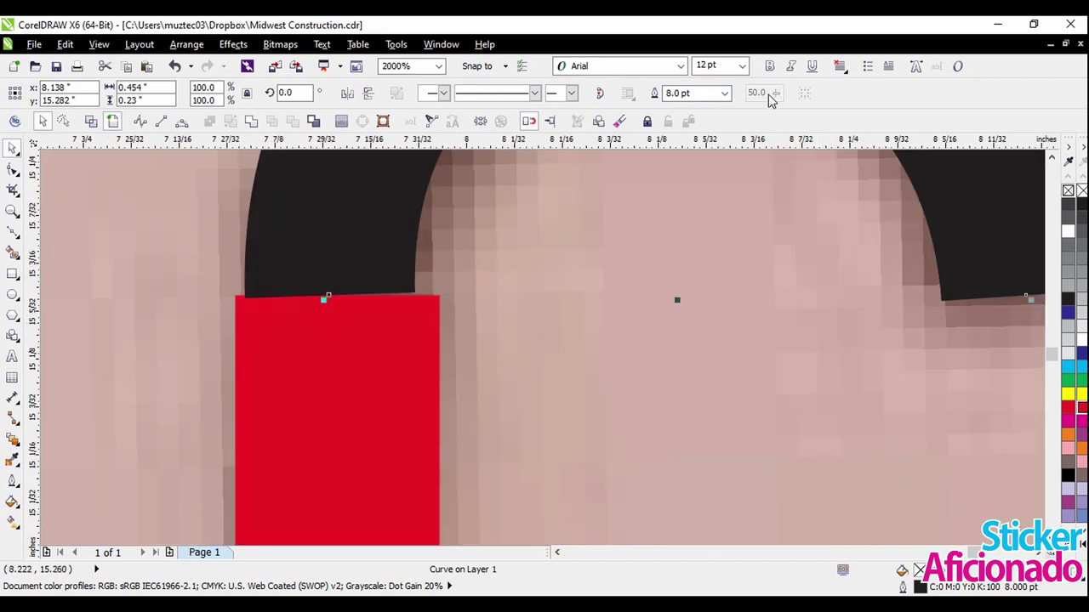
Try outline widths of 10, 9 and 9.3 pt on the hook arc against the red pipe's width.
{"action": "left_click", "coordinate": [722, 95]}
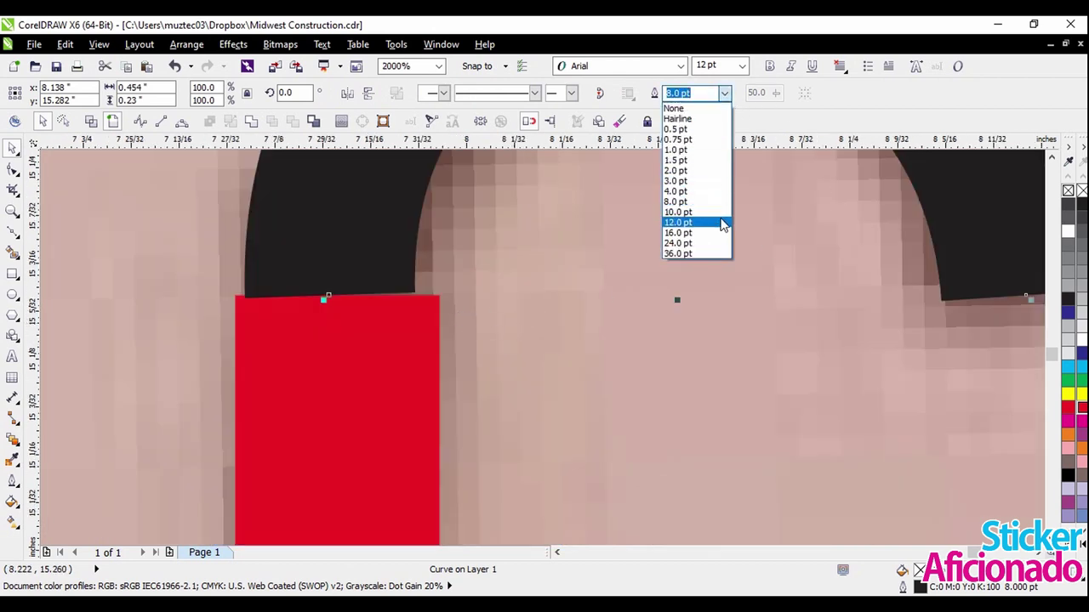
{"action": "left_click", "coordinate": [717, 212]}
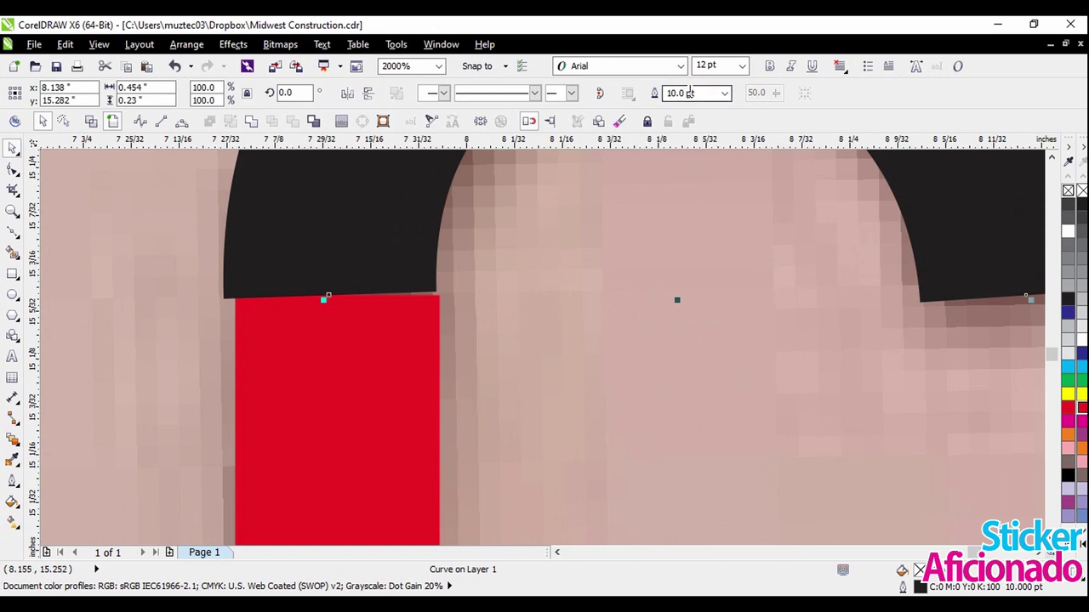
{"action": "triple_click", "coordinate": [699, 93]}
{"action": "type", "text": "9"}
{"action": "key", "text": "Return"}
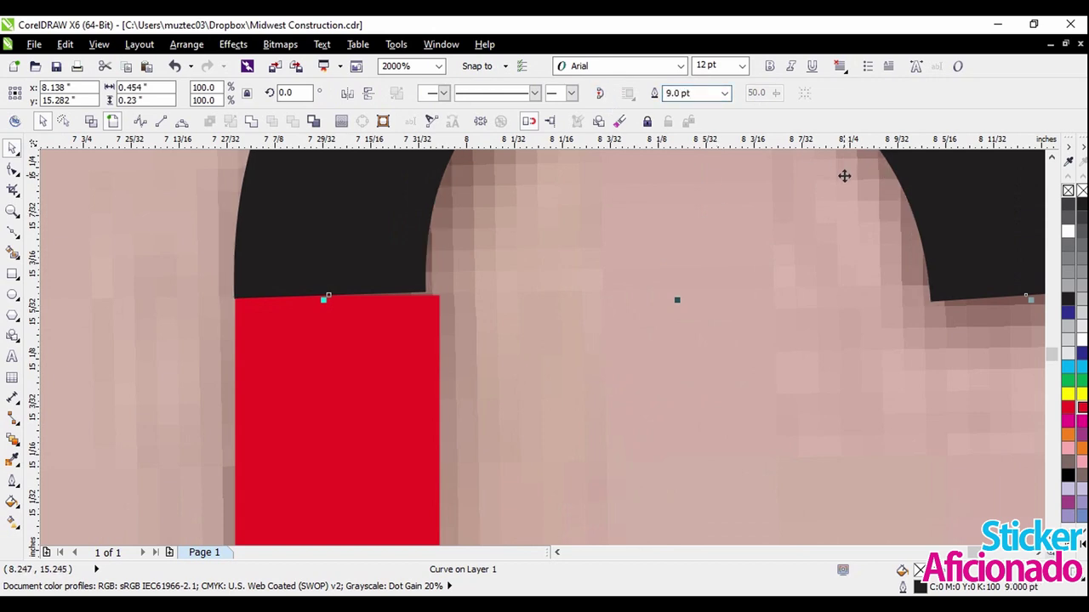
{"action": "left_click", "coordinate": [678, 93]}
{"action": "left_click", "coordinate": [677, 93]}
{"action": "type", "text": "3"}
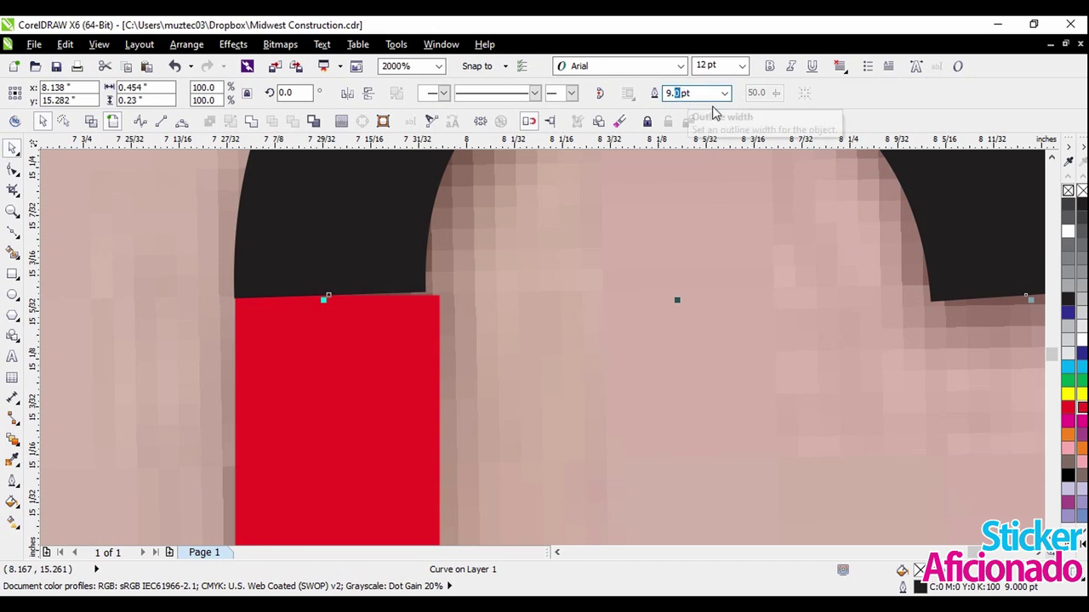
{"action": "key", "text": "Return"}
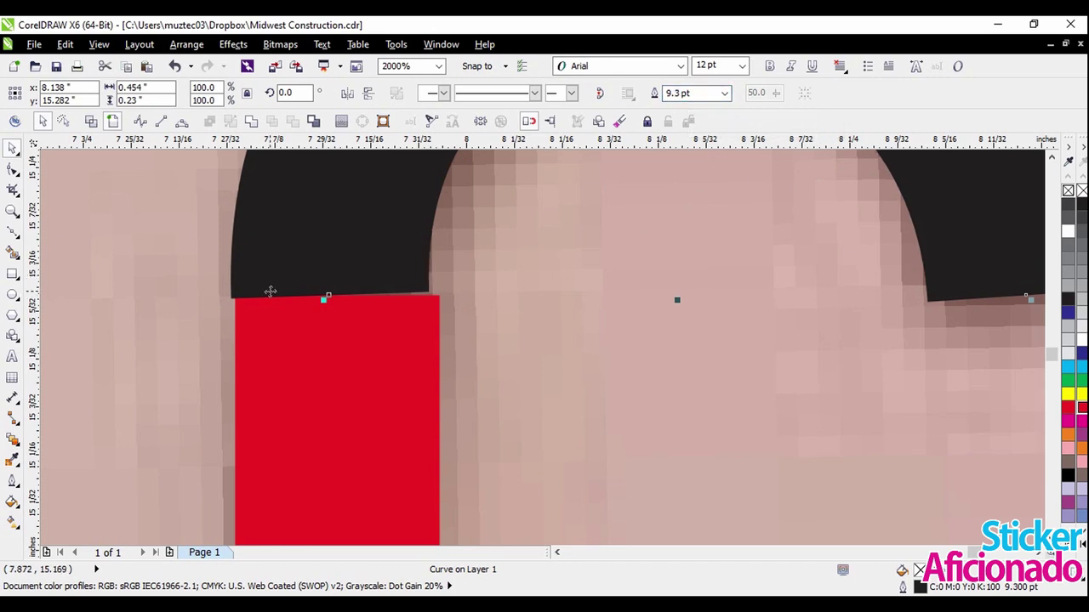
Set the hook arc's outline width to 9.6 pt and shift the arc slightly to line up with the red pipe's sides.
{"action": "scroll", "coordinate": [267, 292], "scroll_direction": "up", "scroll_amount": 2}
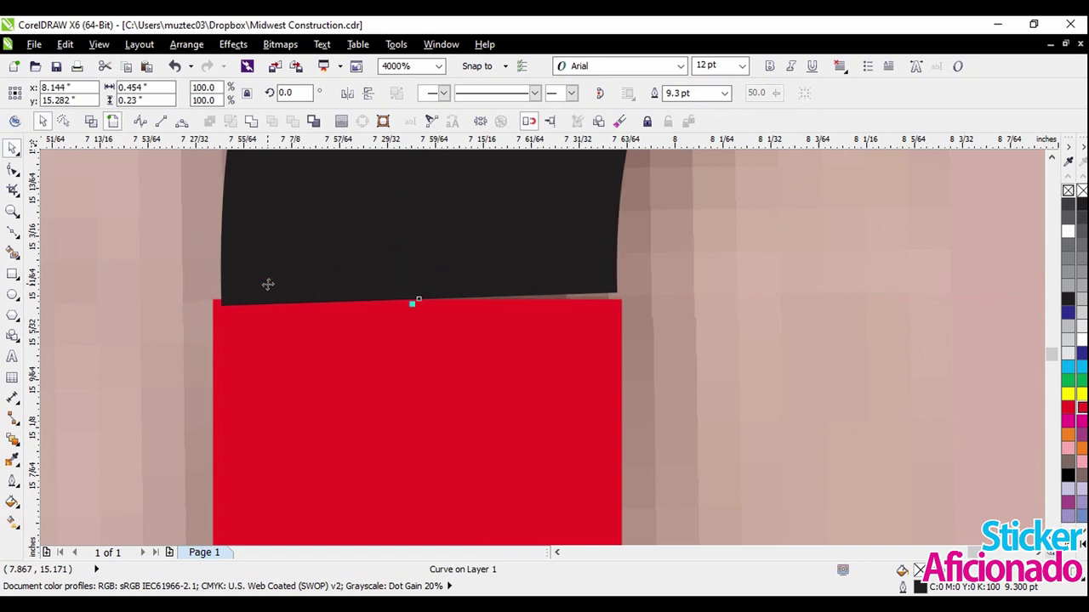
{"action": "left_click", "coordinate": [679, 93]}
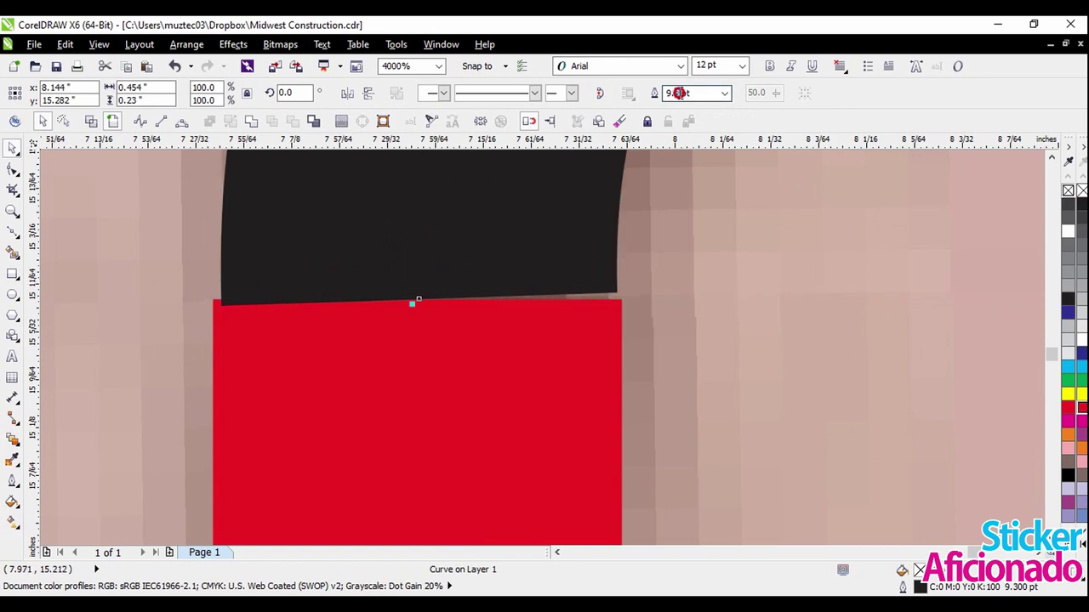
{"action": "type", "text": "9.6"}
{"action": "key", "text": "Return"}
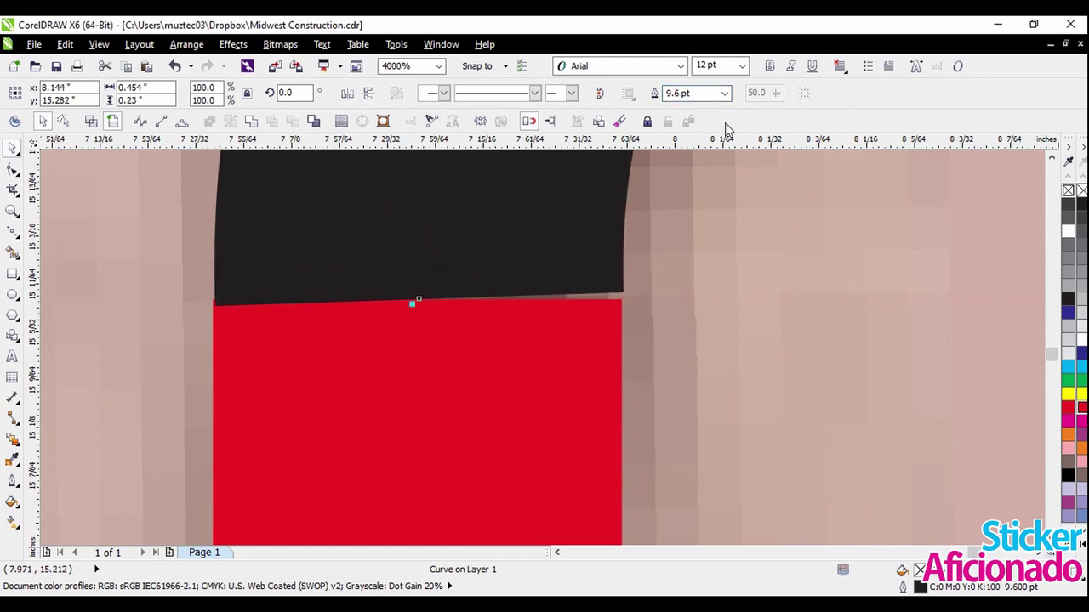
{"action": "scroll", "coordinate": [469, 304], "scroll_direction": "down", "scroll_amount": 1}
{"action": "scroll", "coordinate": [448, 327], "scroll_direction": "up", "scroll_amount": 2}
{"action": "left_click_drag", "start_coordinate": [426, 275], "coordinate": [420, 266]}
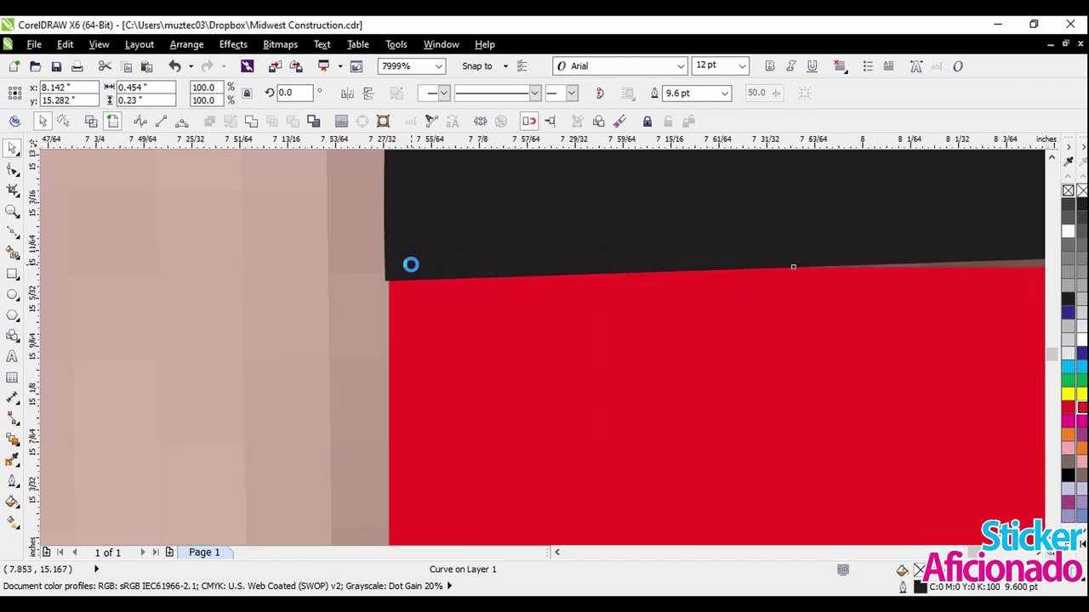
{"action": "scroll", "coordinate": [411, 264], "scroll_direction": "down", "scroll_amount": 1}
{"action": "scroll", "coordinate": [428, 286], "scroll_direction": "down", "scroll_amount": 2}
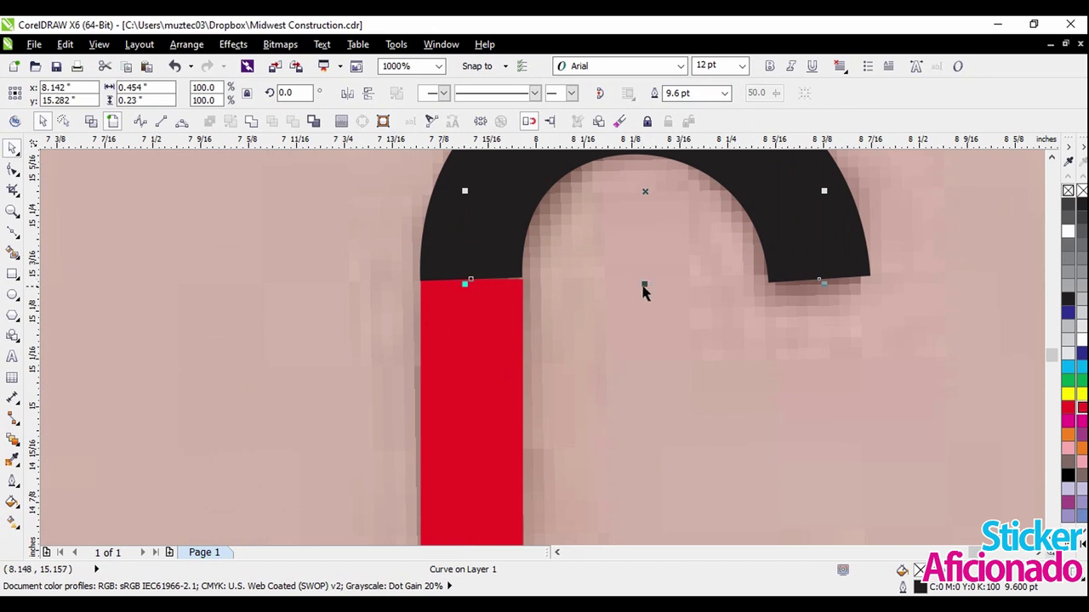
Check the hook arc and pipe in wireframe, restore the enhanced view, and convert the arc's outline to an object.
{"action": "left_click", "coordinate": [91, 122]}
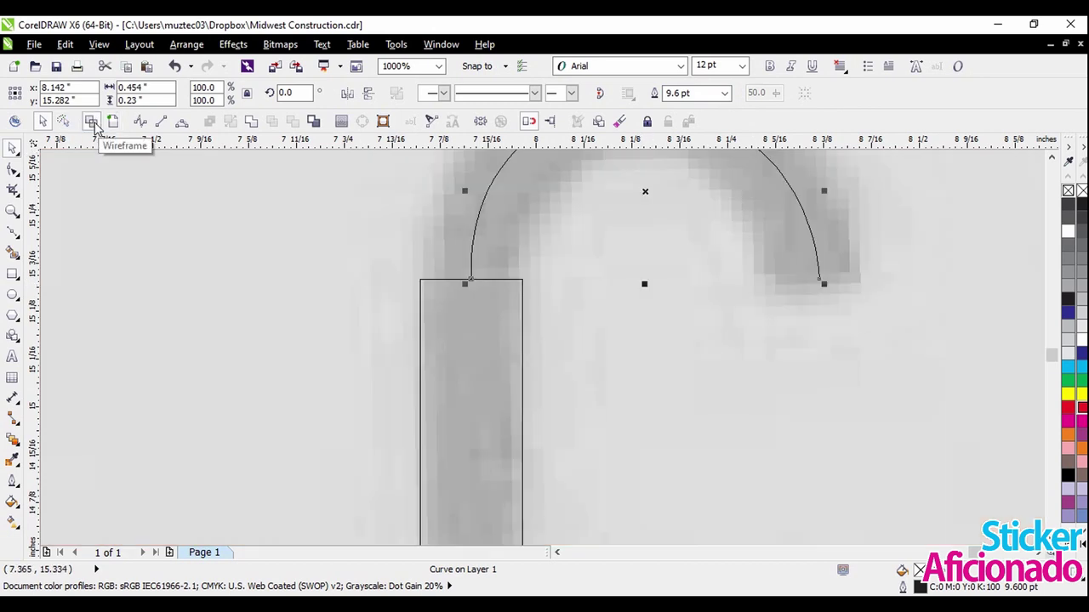
{"action": "left_click", "coordinate": [112, 121]}
{"action": "scroll", "coordinate": [543, 322], "scroll_direction": "down", "scroll_amount": 1}
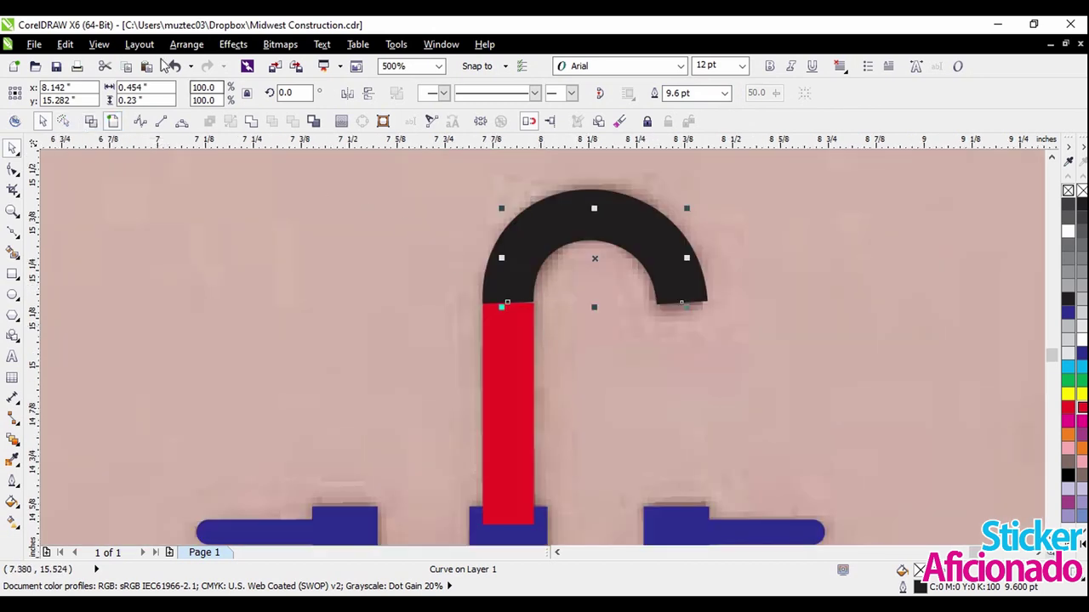
{"action": "left_click", "coordinate": [190, 50]}
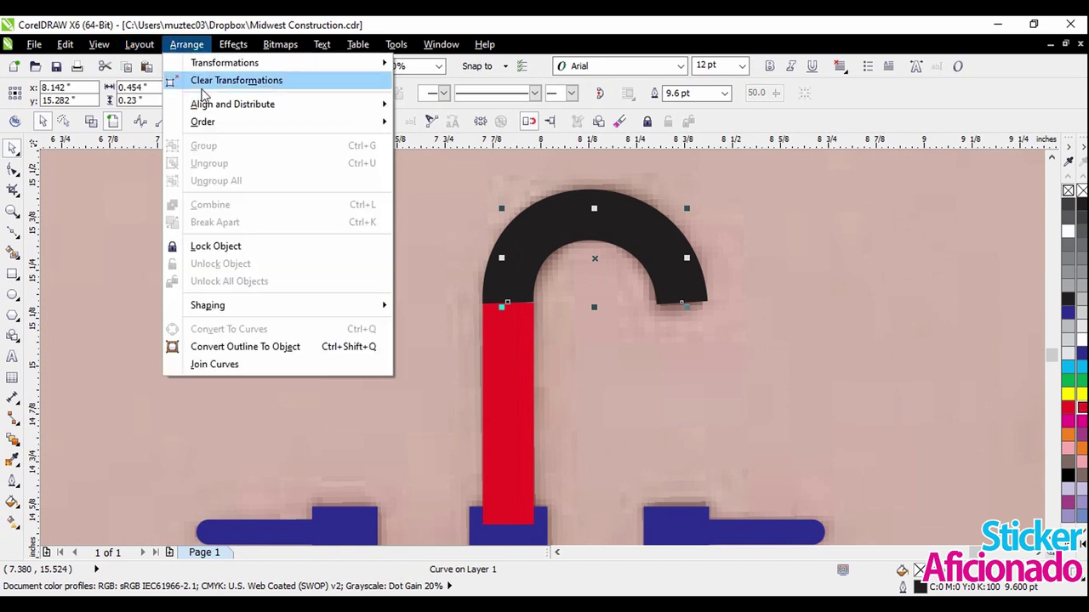
{"action": "left_click", "coordinate": [295, 347]}
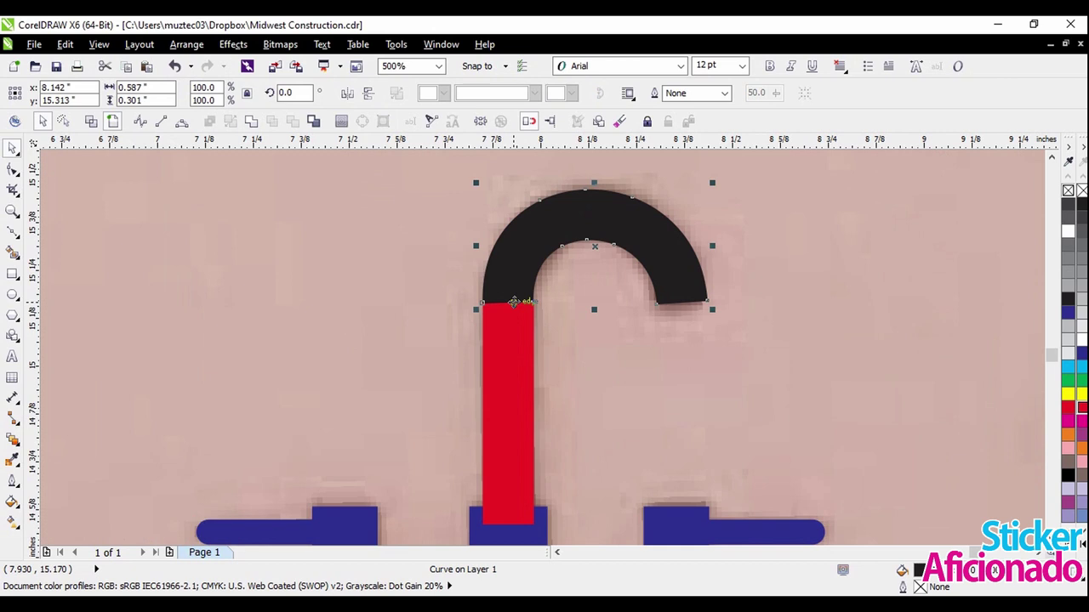
Move the two nodes at the hook's pipe end onto the upper corners of the red pipe.
{"action": "scroll", "coordinate": [514, 302], "scroll_direction": "up", "scroll_amount": 4}
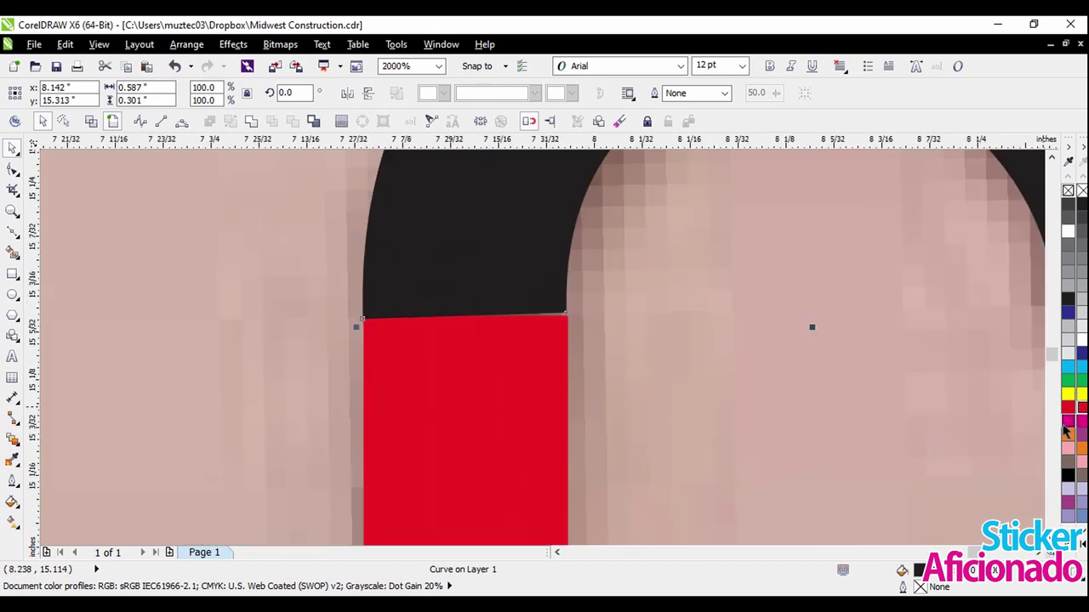
{"action": "left_click", "coordinate": [11, 166]}
{"action": "scroll", "coordinate": [494, 332], "scroll_direction": "up", "scroll_amount": 4}
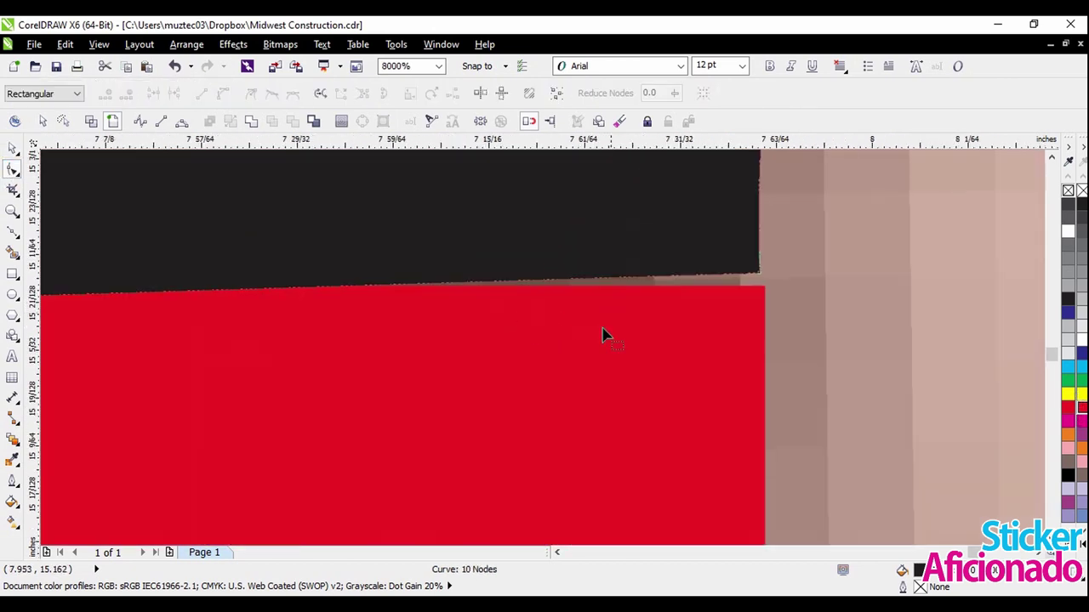
{"action": "scroll", "coordinate": [763, 289], "scroll_direction": "up", "scroll_amount": 4}
{"action": "left_click_drag", "start_coordinate": [764, 244], "coordinate": [786, 298]}
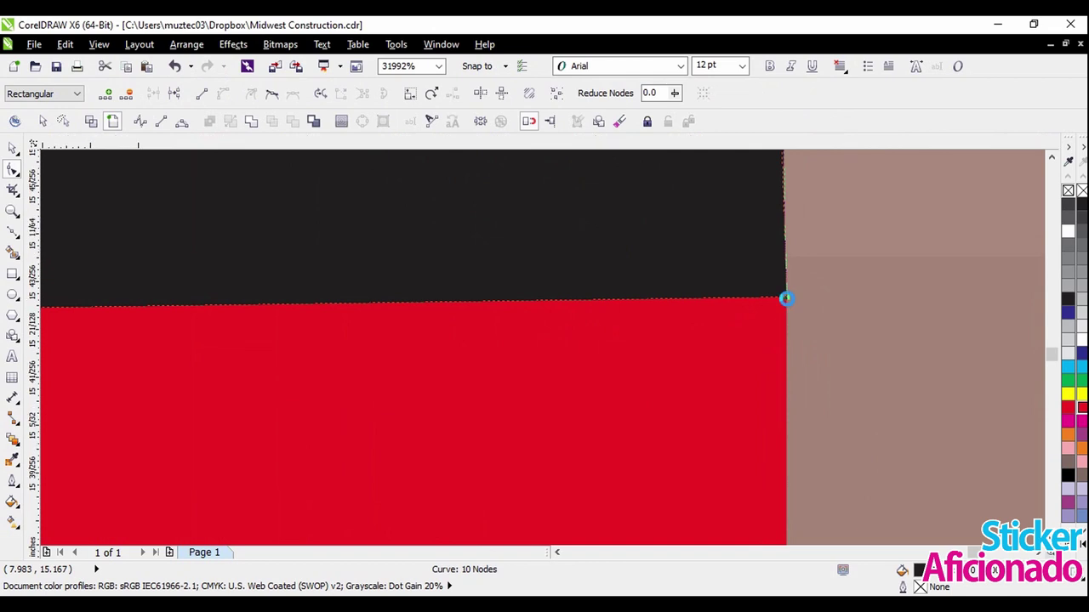
{"action": "scroll", "coordinate": [792, 294], "scroll_direction": "down", "scroll_amount": 4}
{"action": "scroll", "coordinate": [377, 329], "scroll_direction": "up", "scroll_amount": 4}
{"action": "left_click_drag", "start_coordinate": [381, 206], "coordinate": [406, 241]}
{"action": "scroll", "coordinate": [432, 308], "scroll_direction": "down", "scroll_amount": 3}
{"action": "scroll", "coordinate": [432, 308], "scroll_direction": "down", "scroll_amount": 3}
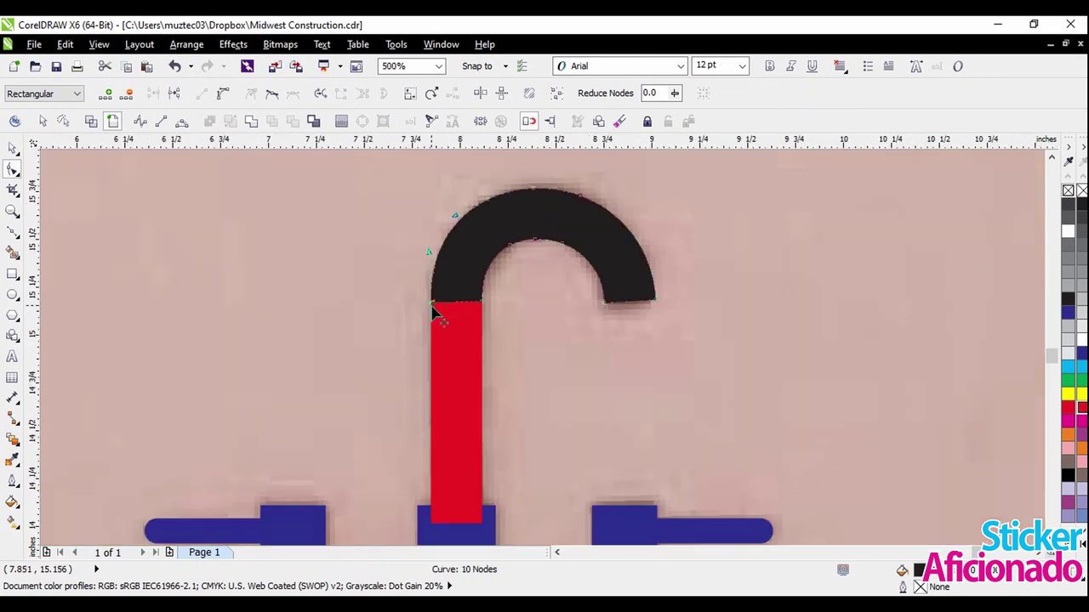
Lower the outer corner node of the spout's end toward the level of its inner corner.
{"action": "scroll", "coordinate": [510, 292], "scroll_direction": "up", "scroll_amount": 1}
{"action": "scroll", "coordinate": [594, 368], "scroll_direction": "up", "scroll_amount": 2}
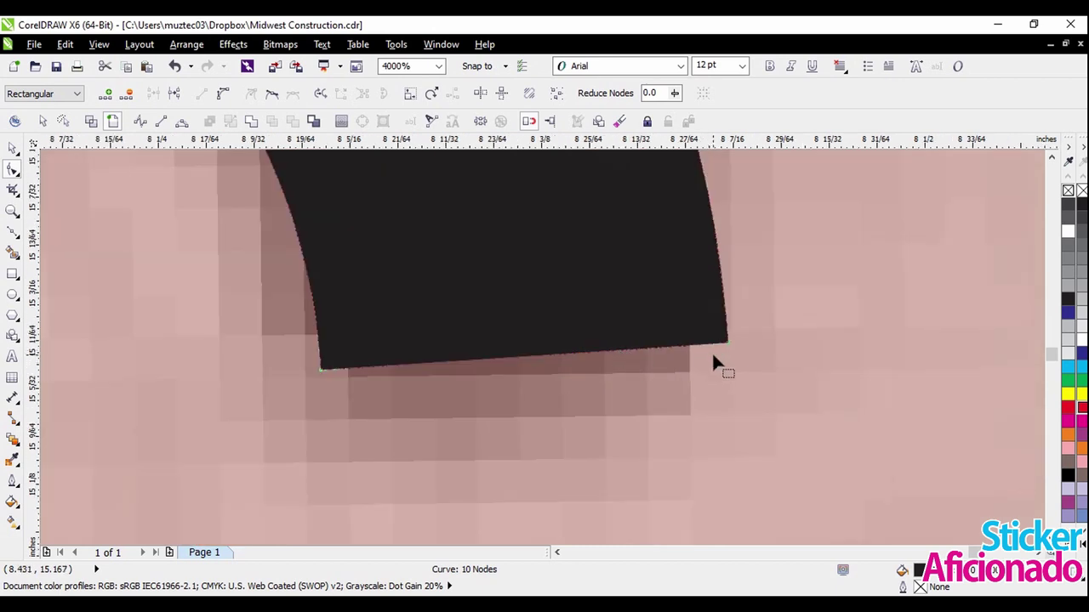
{"action": "left_click_drag", "start_coordinate": [725, 342], "coordinate": [727, 360]}
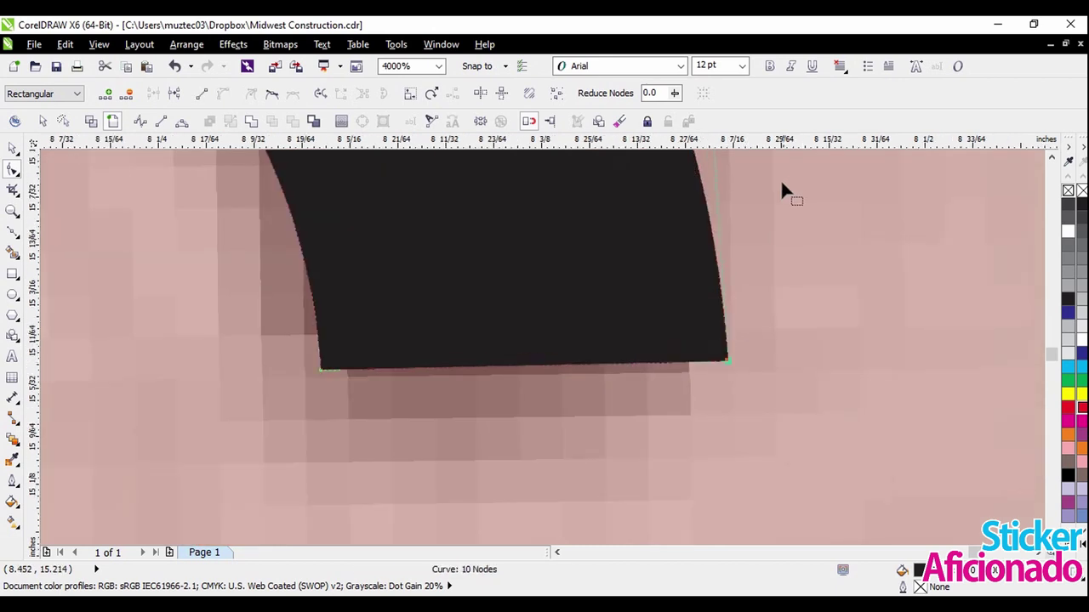
Place a horizontal guideline at about 15.162 in, level with the inner corner of the spout's end.
{"action": "left_click_drag", "start_coordinate": [802, 148], "coordinate": [831, 372]}
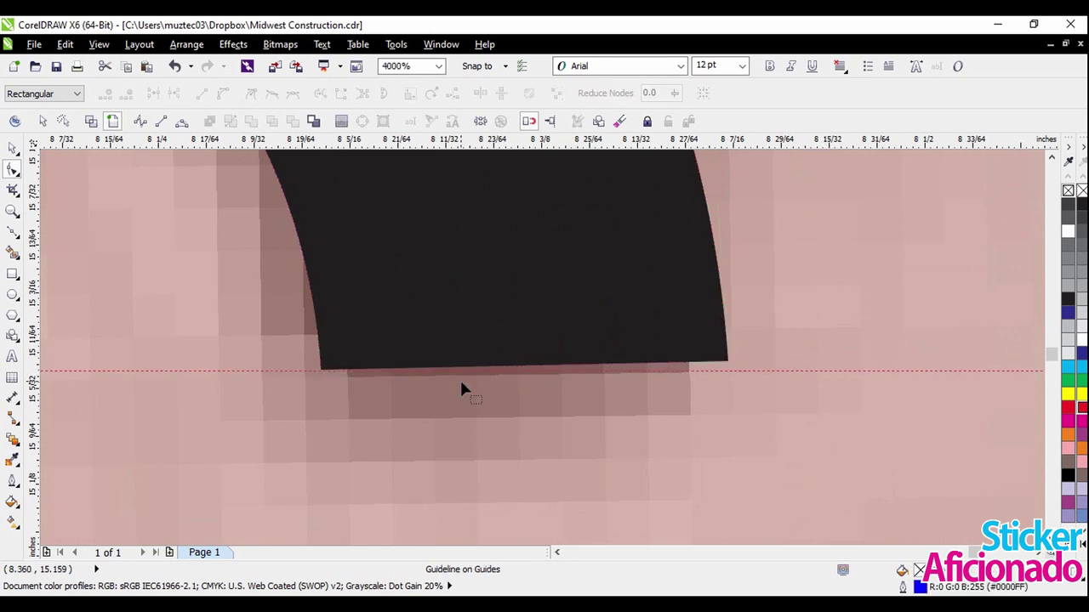
{"action": "scroll", "coordinate": [287, 364], "scroll_direction": "up", "scroll_amount": 3}
{"action": "left_click", "coordinate": [585, 469]}
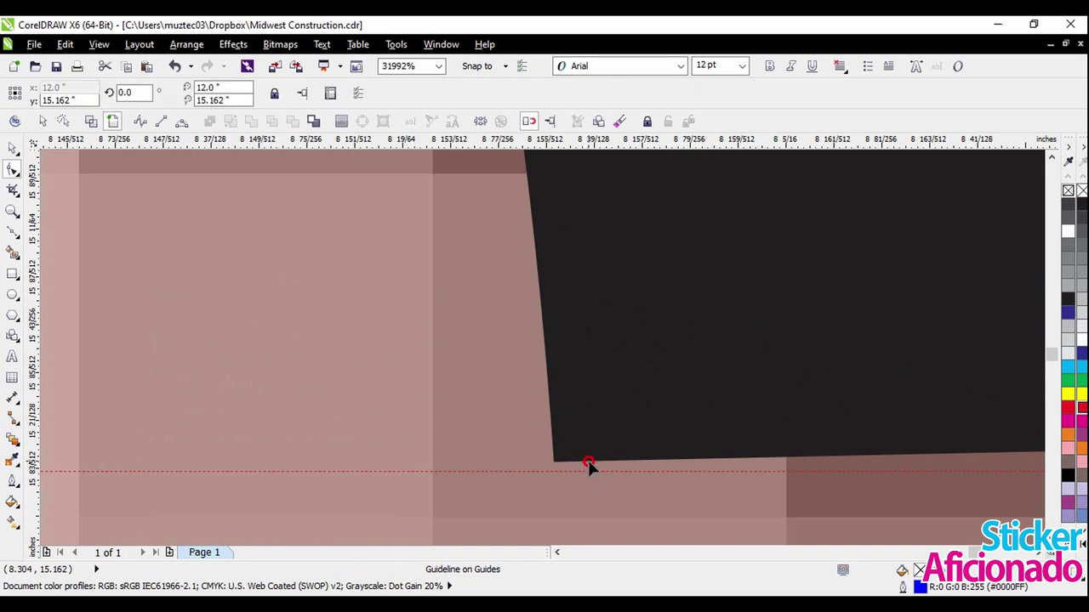
{"action": "key", "text": "space"}
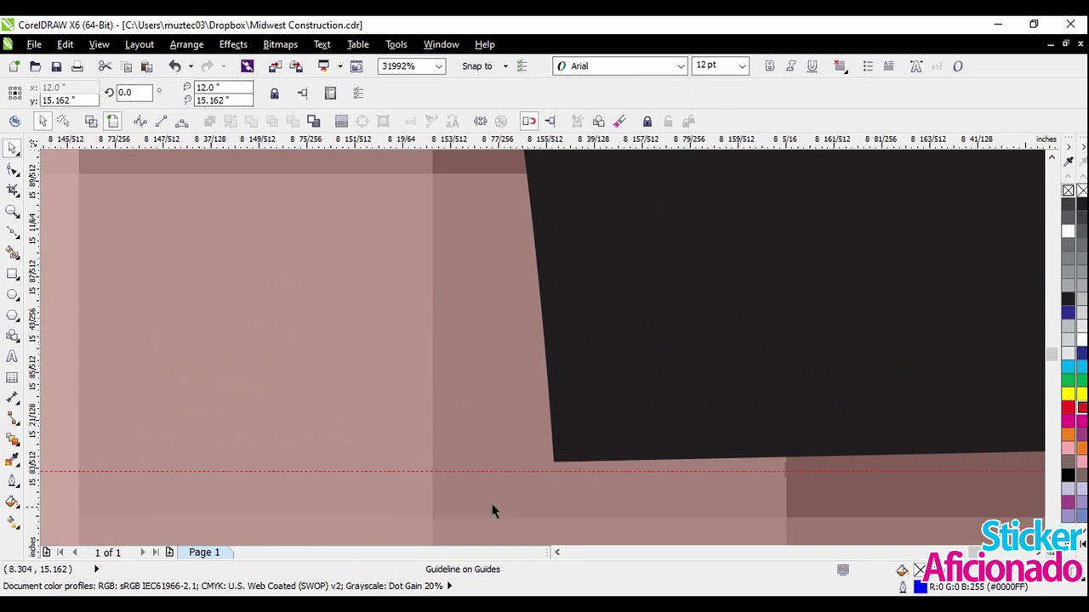
{"action": "left_click_drag", "start_coordinate": [603, 471], "coordinate": [604, 461]}
{"action": "scroll", "coordinate": [400, 383], "scroll_direction": "down", "scroll_amount": 3}
Move the outer corner node of the spout's end down onto the guideline to make the end level.
{"action": "left_click", "coordinate": [576, 348]}
{"action": "scroll", "coordinate": [380, 343], "scroll_direction": "down", "scroll_amount": 2}
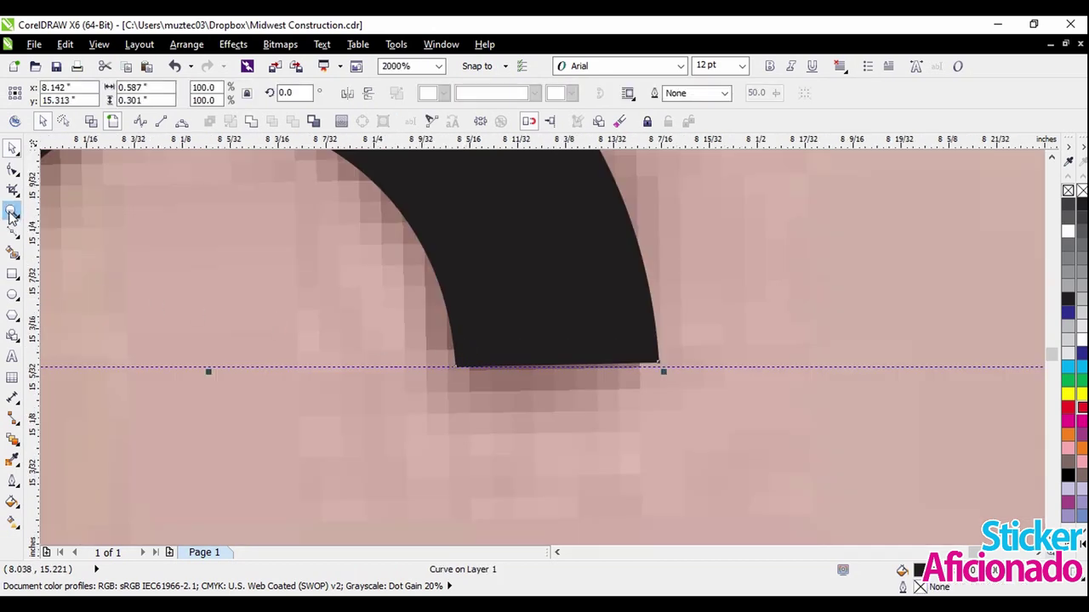
{"action": "left_click", "coordinate": [13, 168]}
{"action": "scroll", "coordinate": [648, 366], "scroll_direction": "up", "scroll_amount": 2}
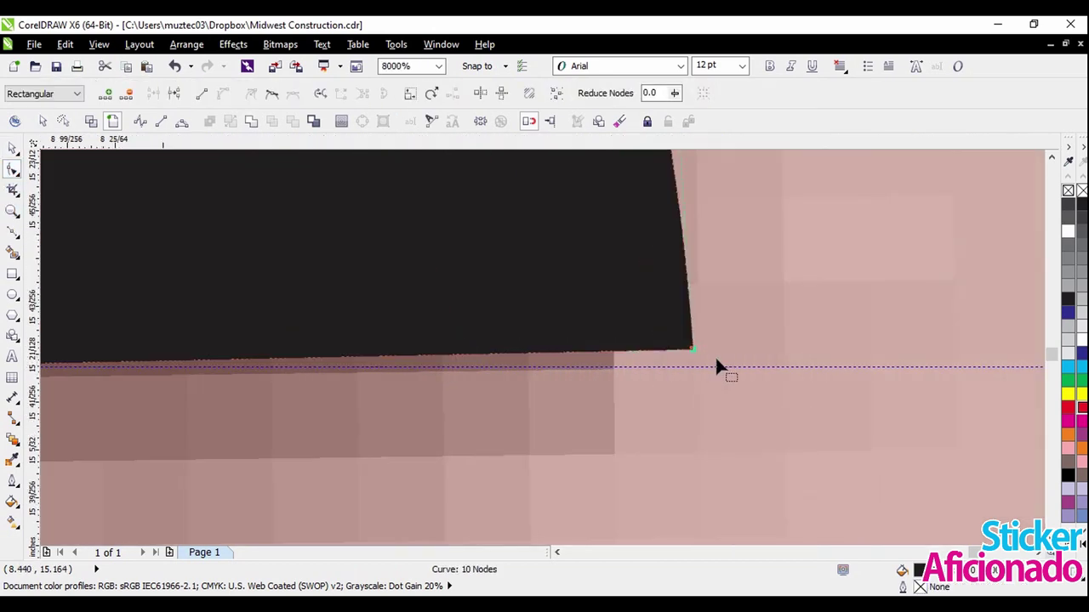
{"action": "scroll", "coordinate": [716, 360], "scroll_direction": "up", "scroll_amount": 2}
{"action": "left_click_drag", "start_coordinate": [621, 321], "coordinate": [631, 388]}
{"action": "scroll", "coordinate": [732, 395], "scroll_direction": "down", "scroll_amount": 5}
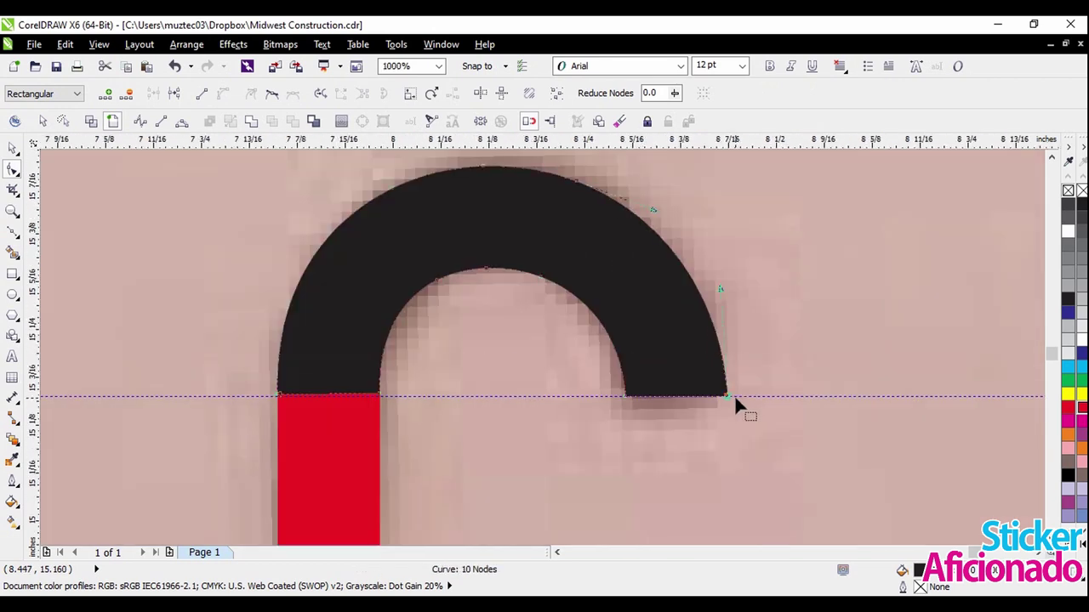
Fill the hook with the pipe's red and delete the horizontal guideline.
{"action": "left_click", "coordinate": [13, 146]}
{"action": "scroll", "coordinate": [730, 305], "scroll_direction": "down", "scroll_amount": 2}
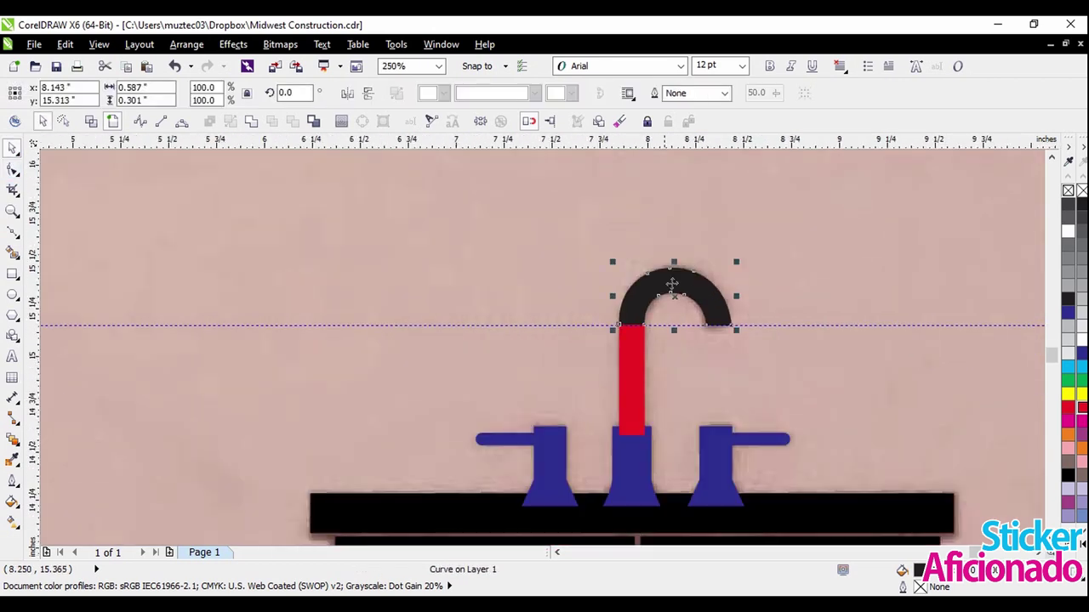
{"action": "left_click", "coordinate": [1081, 409]}
{"action": "left_click", "coordinate": [949, 326]}
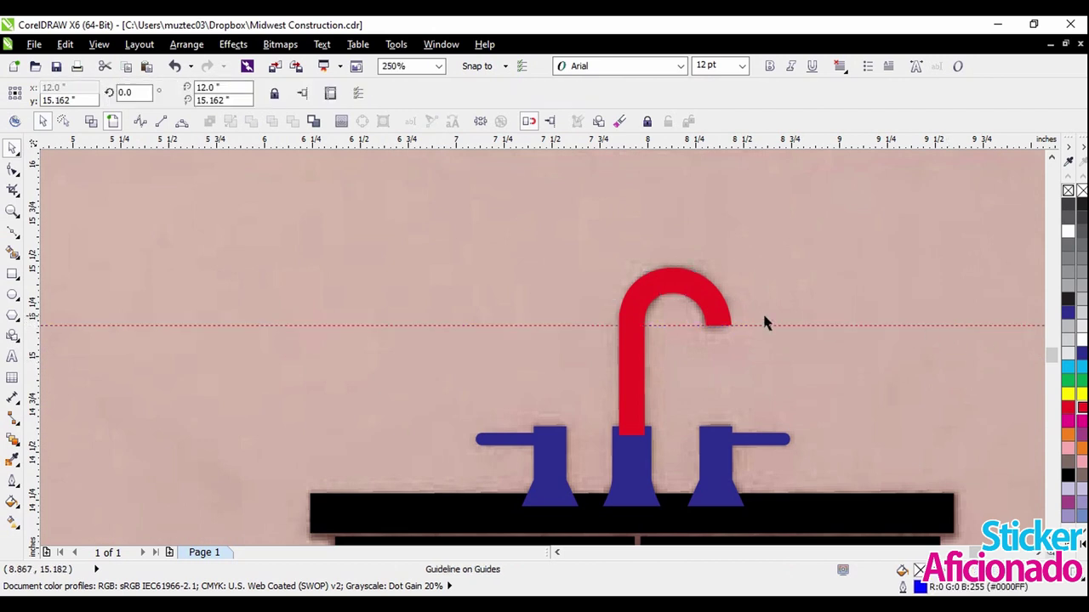
{"action": "key", "text": "Delete"}
Weld the hook and the straight pipe into one faucet shape filled with black.
{"action": "scroll", "coordinate": [629, 294], "scroll_direction": "down", "scroll_amount": 1}
{"action": "scroll", "coordinate": [647, 299], "scroll_direction": "up", "scroll_amount": 2}
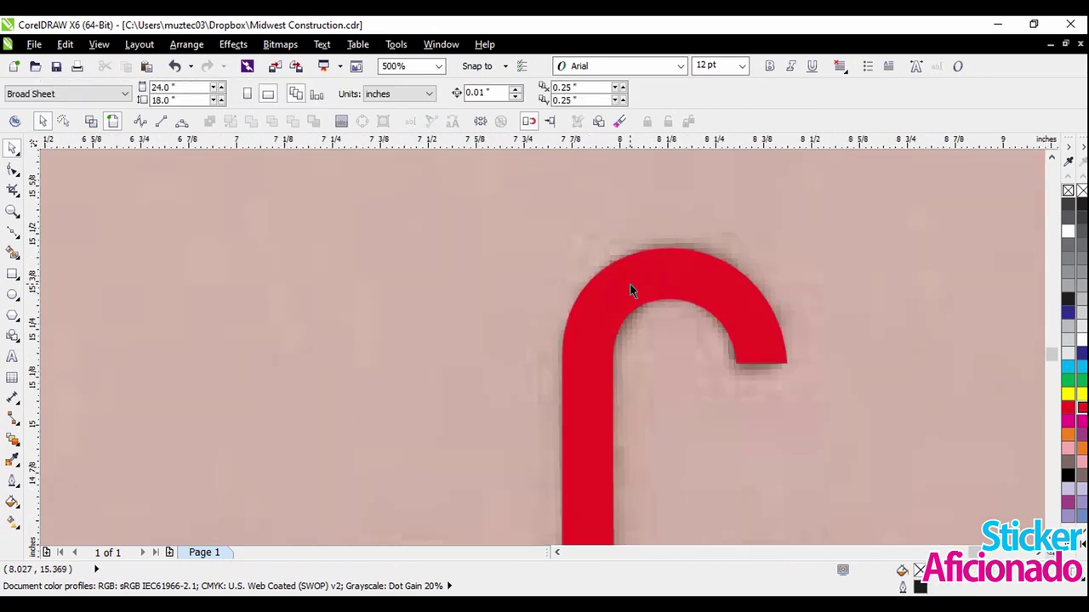
{"action": "left_click", "coordinate": [631, 290]}
{"action": "left_click", "coordinate": [1068, 475]}
{"action": "left_click", "coordinate": [582, 394], "text": "shift"}
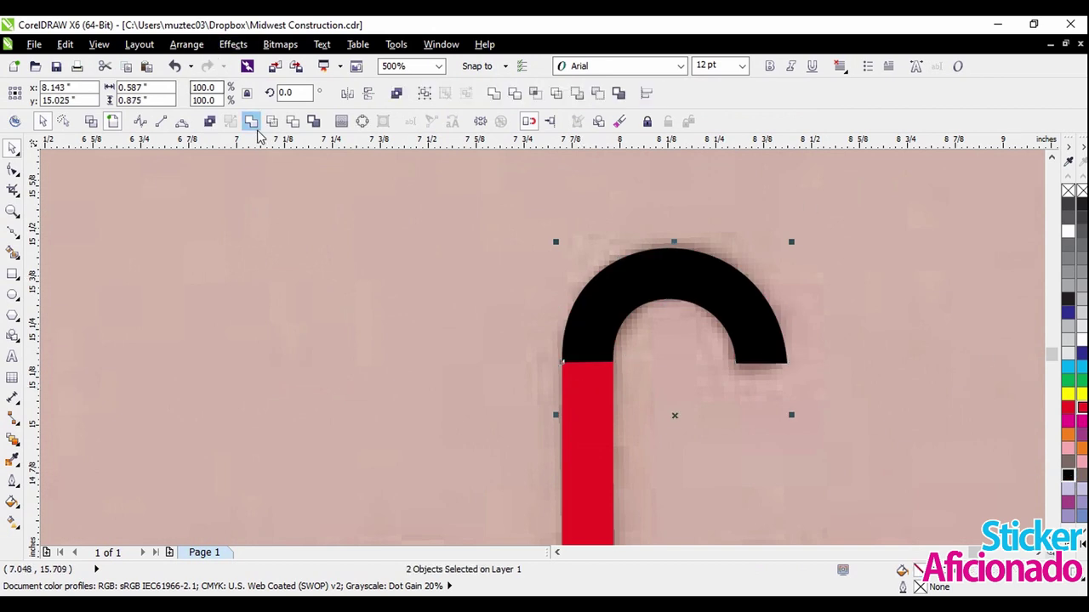
{"action": "left_click", "coordinate": [251, 121]}
{"action": "left_click", "coordinate": [1068, 475]}
{"action": "scroll", "coordinate": [612, 209], "scroll_direction": "down", "scroll_amount": 2}
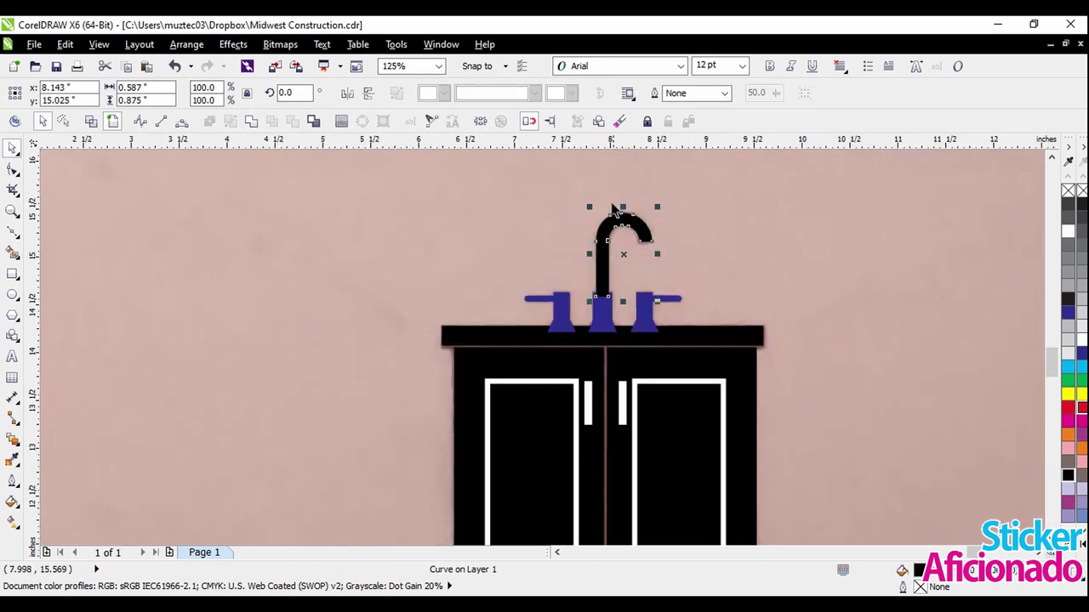
Recolor the hooked faucet and its central base red and the two side taps green.
{"action": "scroll", "coordinate": [641, 360], "scroll_direction": "down", "scroll_amount": 1}
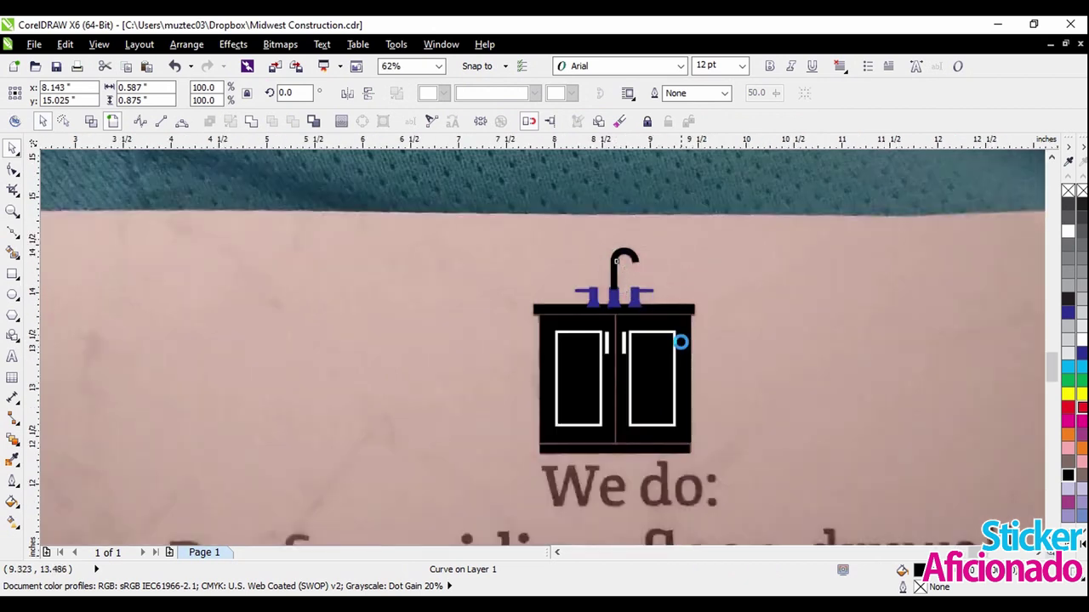
{"action": "scroll", "coordinate": [683, 341], "scroll_direction": "up", "scroll_amount": 1}
{"action": "scroll", "coordinate": [514, 242], "scroll_direction": "up", "scroll_amount": 1}
{"action": "left_click", "coordinate": [595, 284], "text": "shift"}
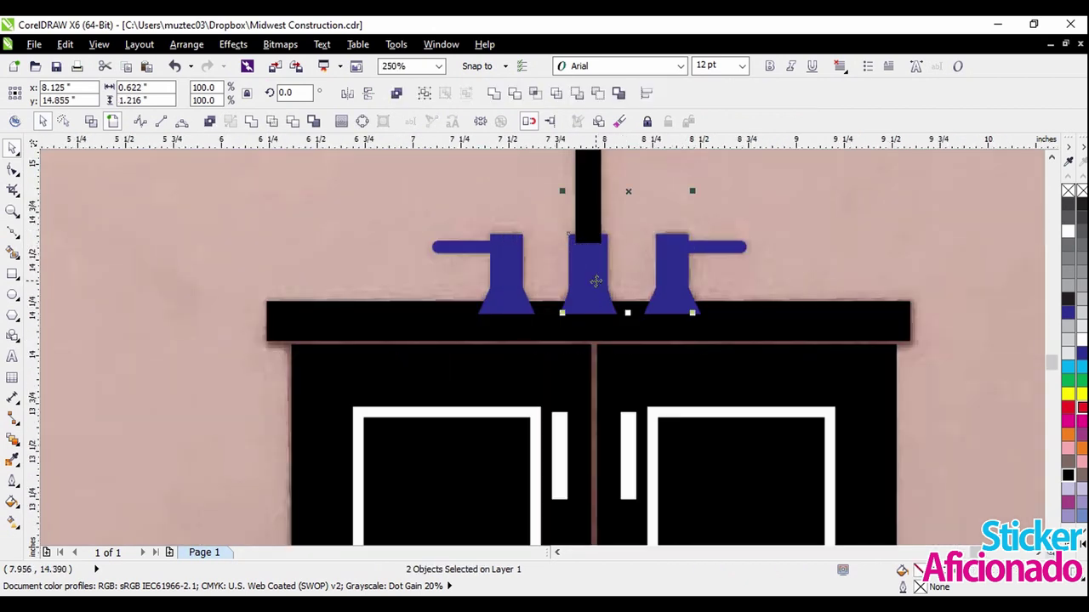
{"action": "left_click", "coordinate": [1082, 356]}
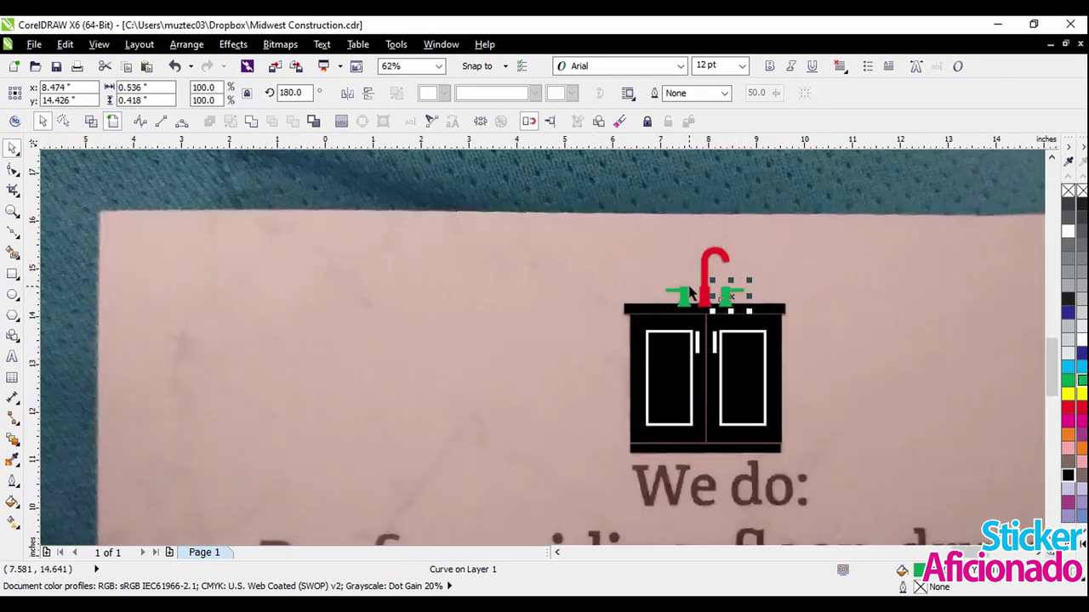
{"action": "scroll", "coordinate": [865, 324], "scroll_direction": "down", "scroll_amount": 1}
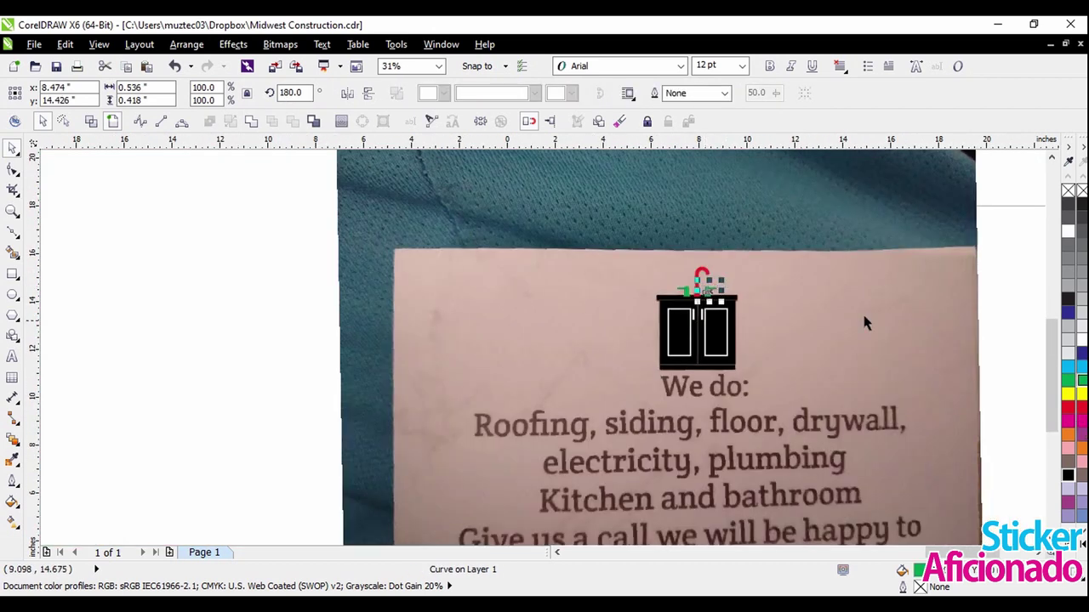
Try moving the white panel frame on the left cabinet door, and undo the move.
{"action": "scroll", "coordinate": [692, 315], "scroll_direction": "up", "scroll_amount": 6}
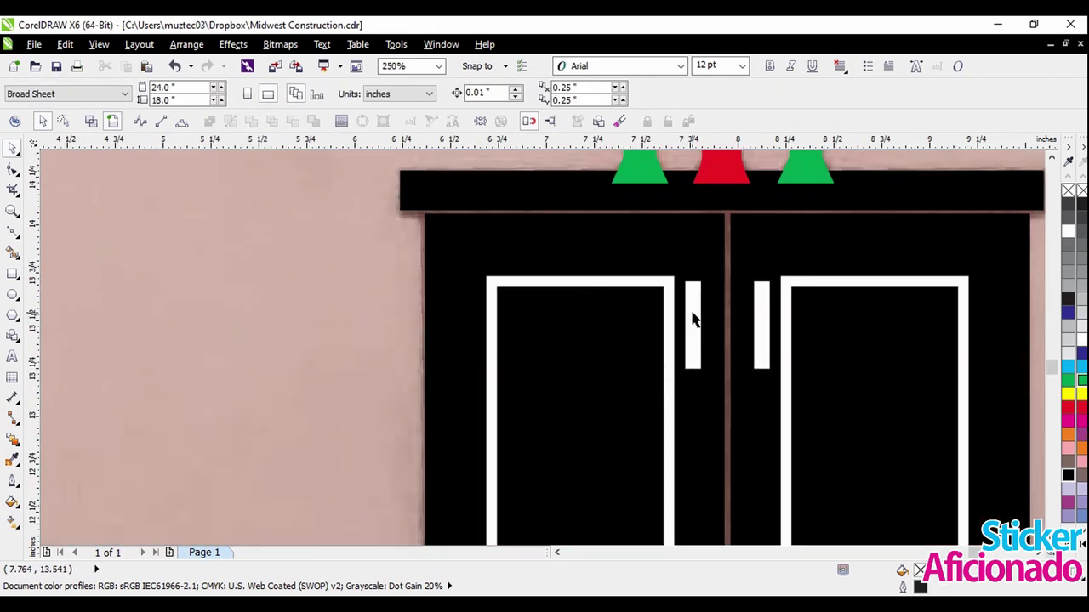
{"action": "left_click", "coordinate": [620, 317]}
{"action": "scroll", "coordinate": [634, 321], "scroll_direction": "down", "scroll_amount": 1}
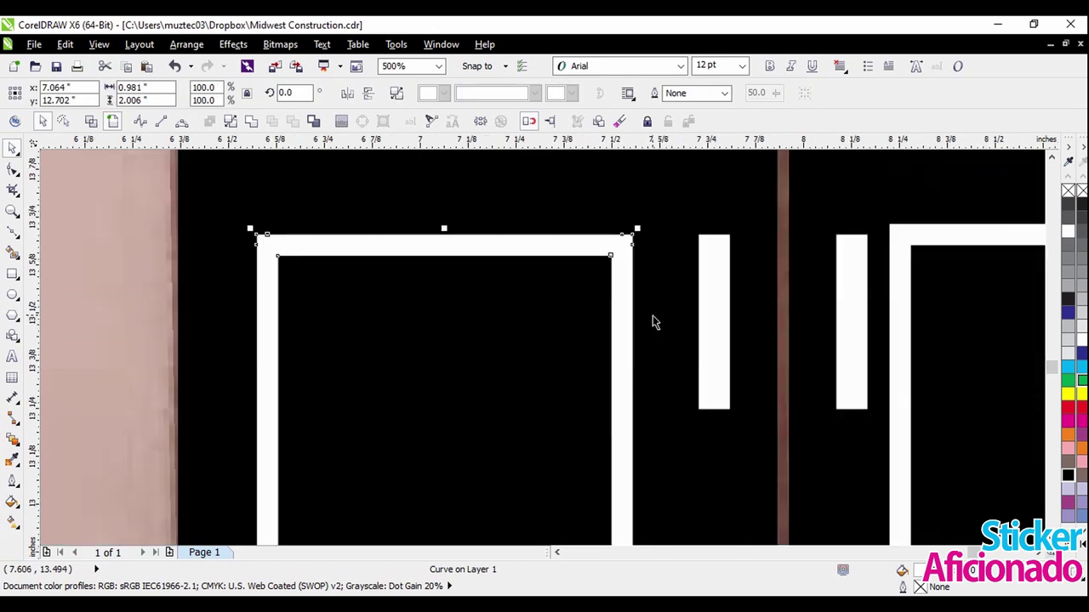
{"action": "left_click_drag", "start_coordinate": [614, 314], "coordinate": [658, 309]}
{"action": "scroll", "coordinate": [672, 297], "scroll_direction": "down", "scroll_amount": 2}
{"action": "scroll", "coordinate": [673, 292], "scroll_direction": "up", "scroll_amount": 1}
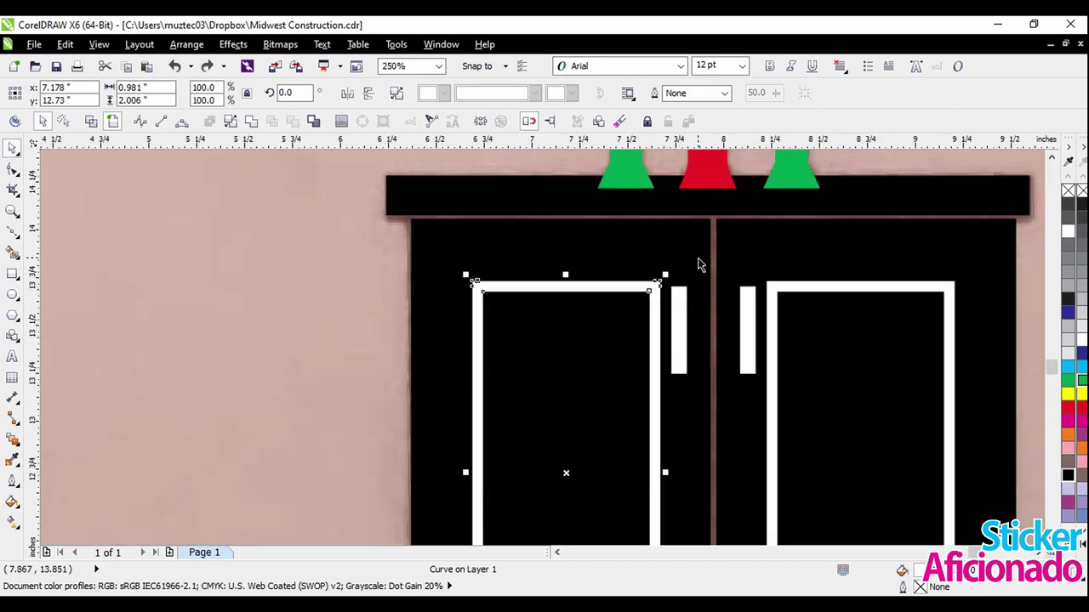
{"action": "left_click", "coordinate": [699, 262]}
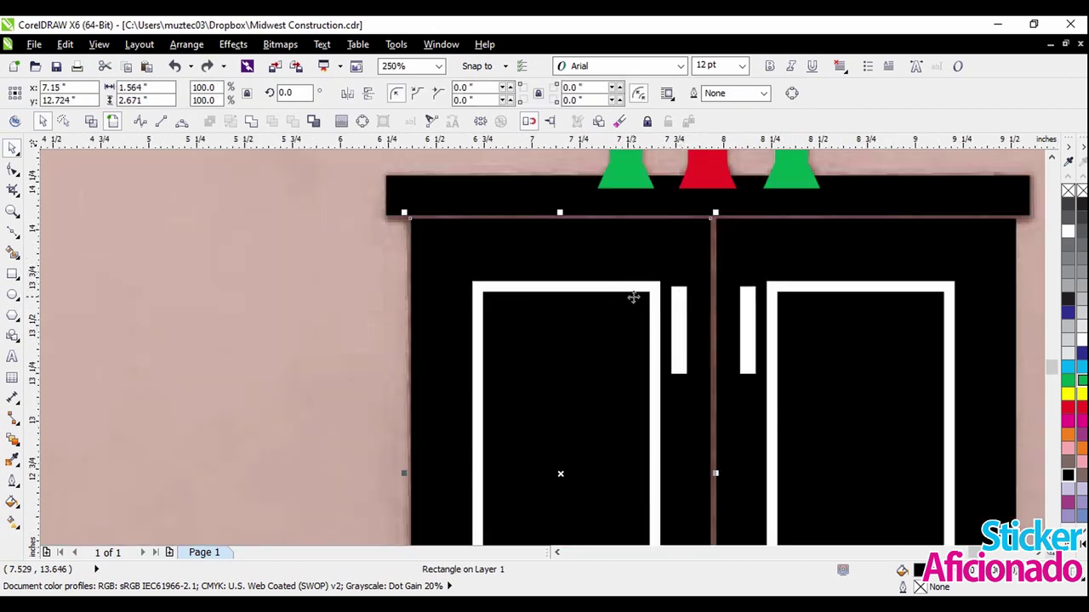
{"action": "scroll", "coordinate": [634, 297], "scroll_direction": "up", "scroll_amount": 2}
{"action": "scroll", "coordinate": [712, 266], "scroll_direction": "down", "scroll_amount": 2}
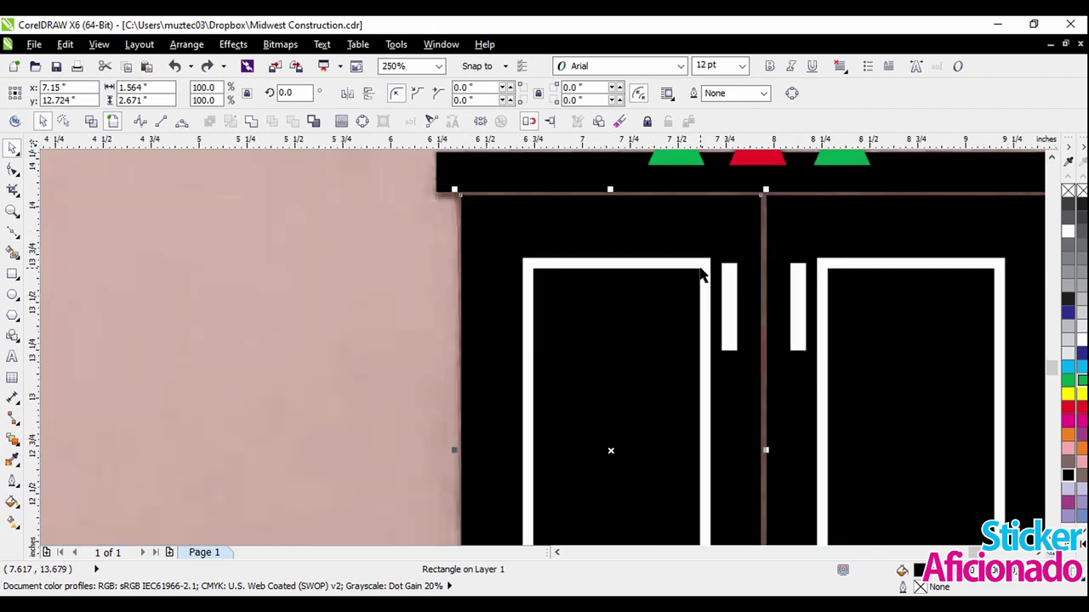
Inspect the left door's panel frame in wireframe view with a trial move, undo it, and restore the enhanced view.
{"action": "left_click", "coordinate": [708, 265]}
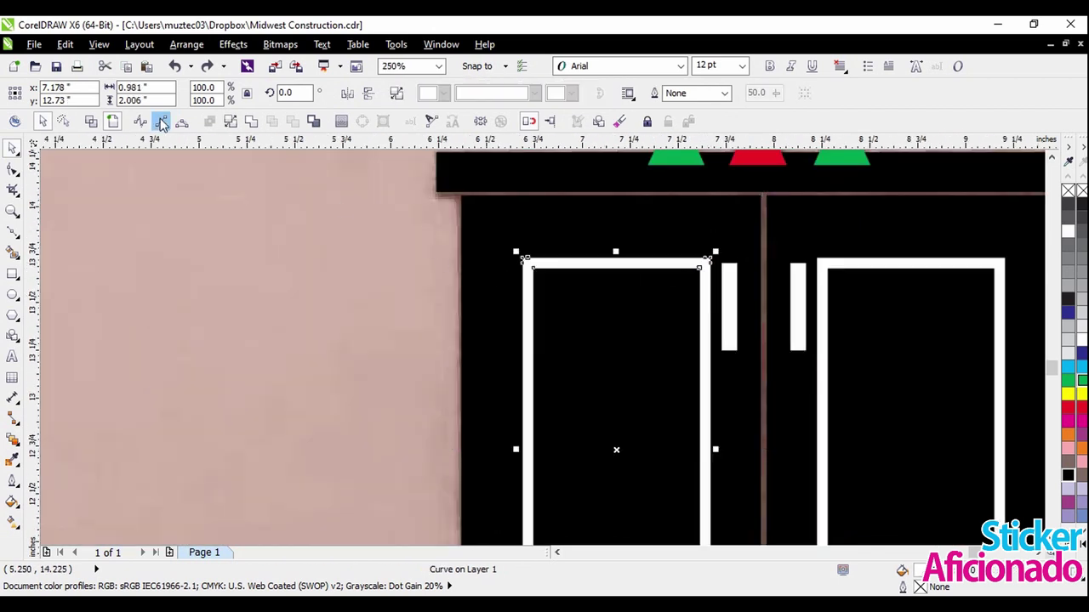
{"action": "left_click", "coordinate": [91, 121]}
{"action": "left_click_drag", "start_coordinate": [640, 264], "coordinate": [554, 329]}
{"action": "key", "text": "ctrl+z"}
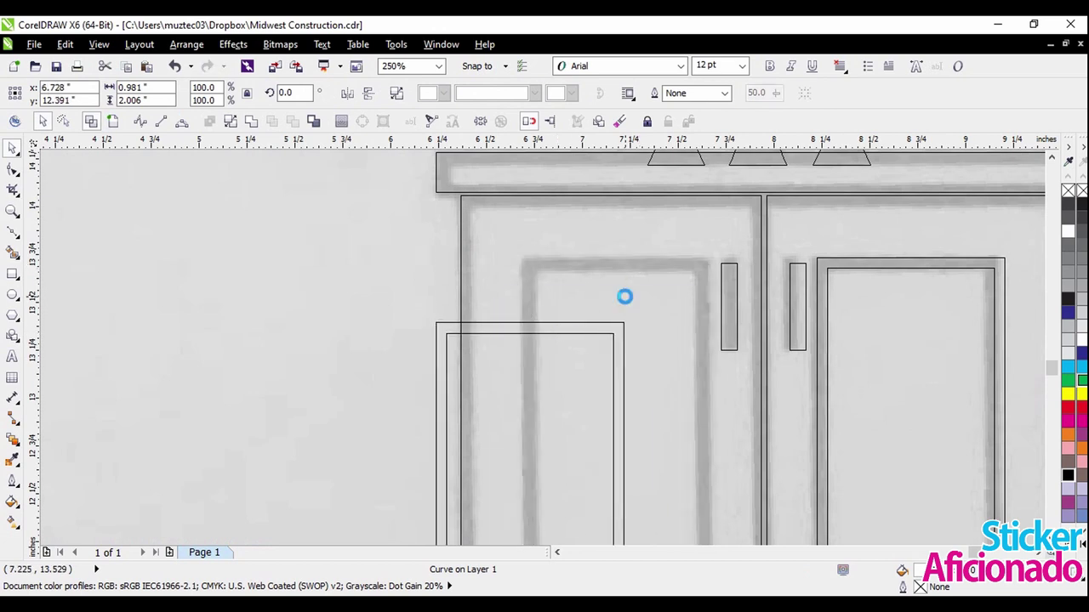
{"action": "scroll", "coordinate": [579, 258], "scroll_direction": "up", "scroll_amount": 2}
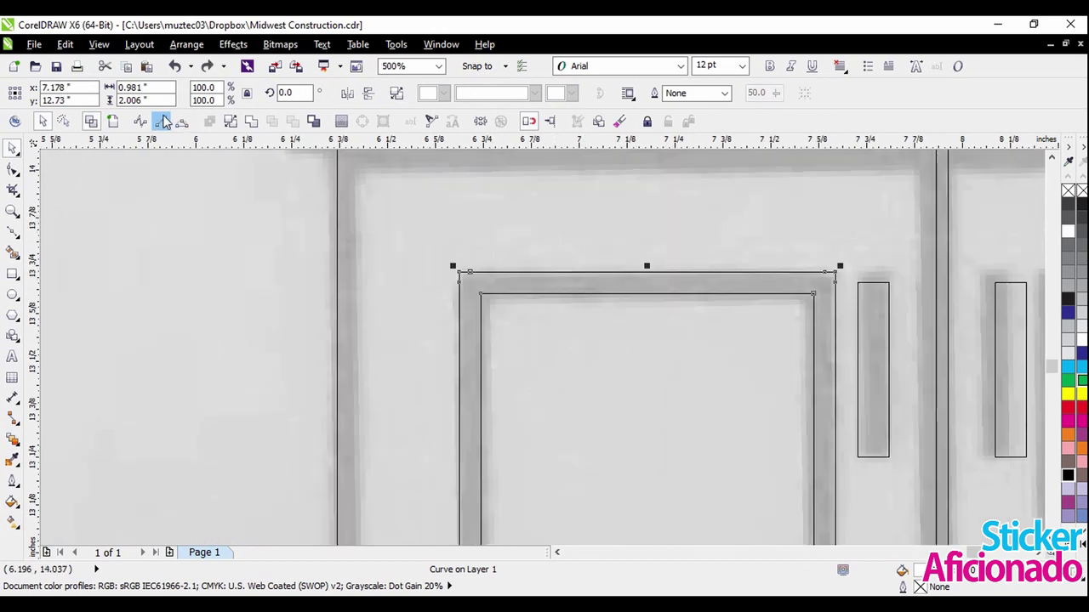
{"action": "left_click", "coordinate": [112, 121]}
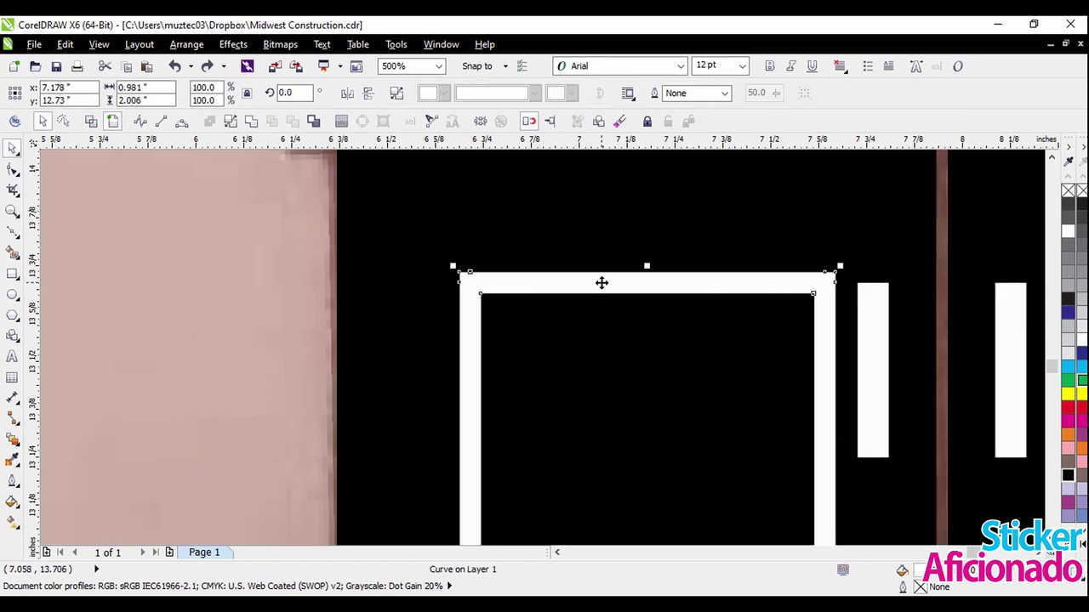
Cut the white panel frame out of the left cabinet door with Simplify, and delete the frame.
{"action": "left_click", "coordinate": [609, 216], "text": "shift"}
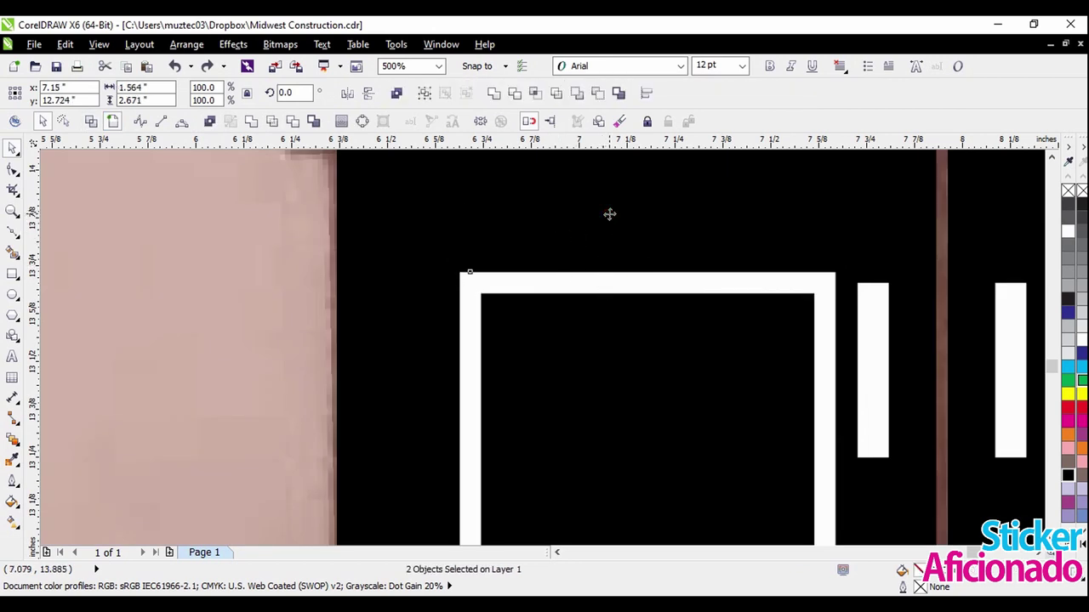
{"action": "left_click", "coordinate": [278, 124]}
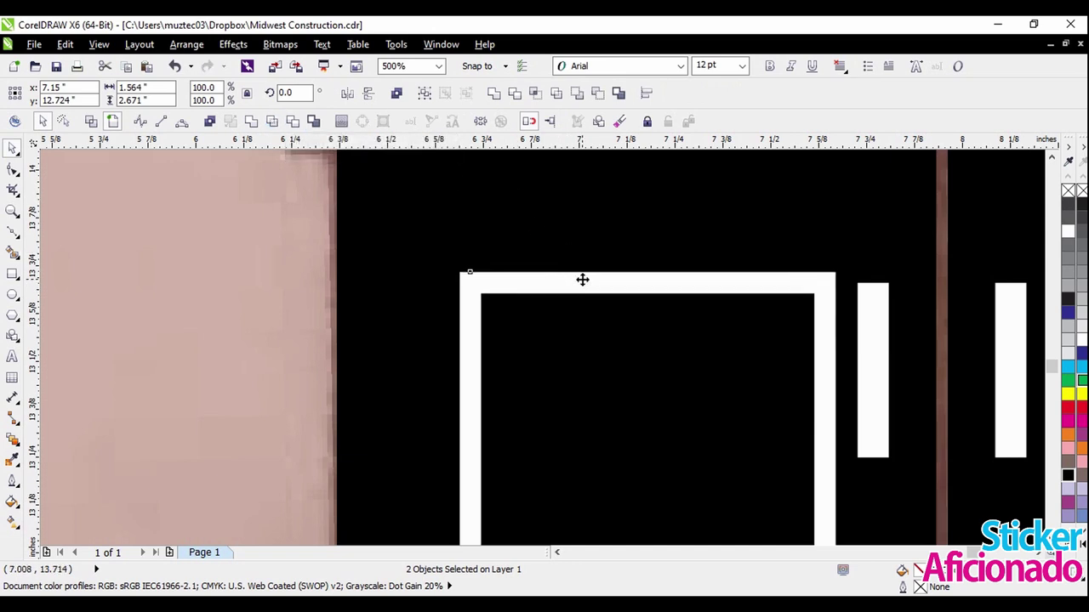
{"action": "scroll", "coordinate": [581, 285], "scroll_direction": "down", "scroll_amount": 2}
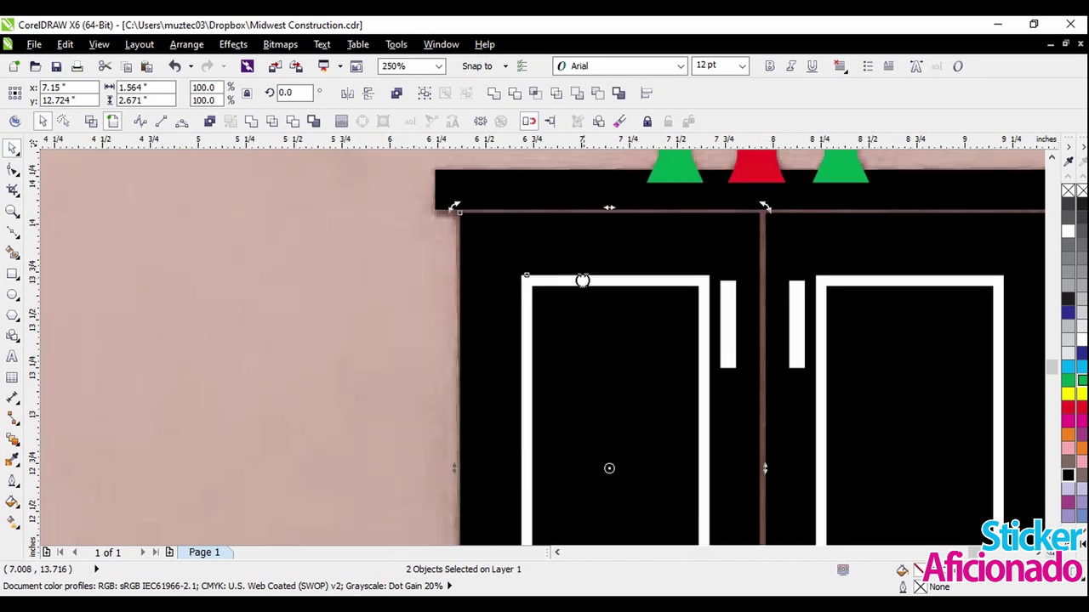
{"action": "left_click", "coordinate": [425, 284]}
{"action": "left_click_drag", "start_coordinate": [540, 291], "coordinate": [576, 367]}
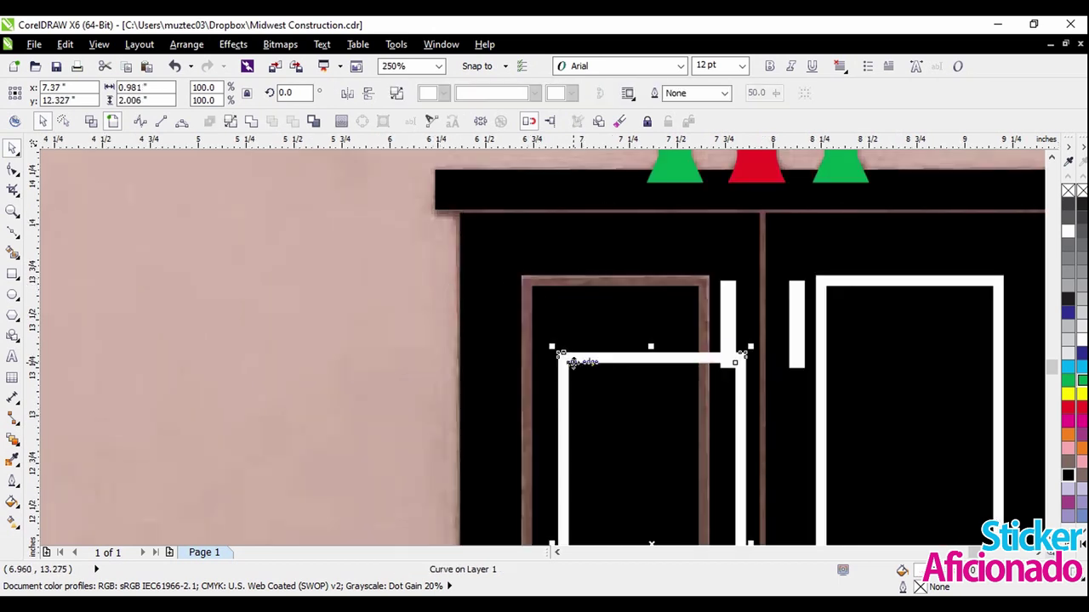
{"action": "key", "text": "Delete"}
Cut the white handle out of the left cabinet door with Simplify, and delete the handle rectangle.
{"action": "scroll", "coordinate": [750, 349], "scroll_direction": "up", "scroll_amount": 2}
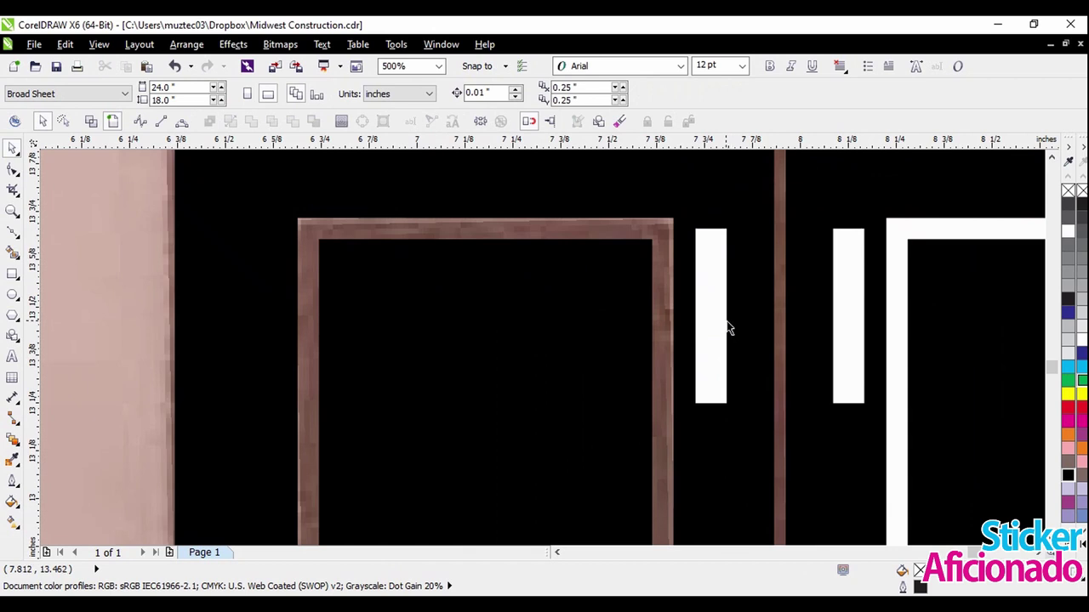
{"action": "left_click", "coordinate": [729, 333]}
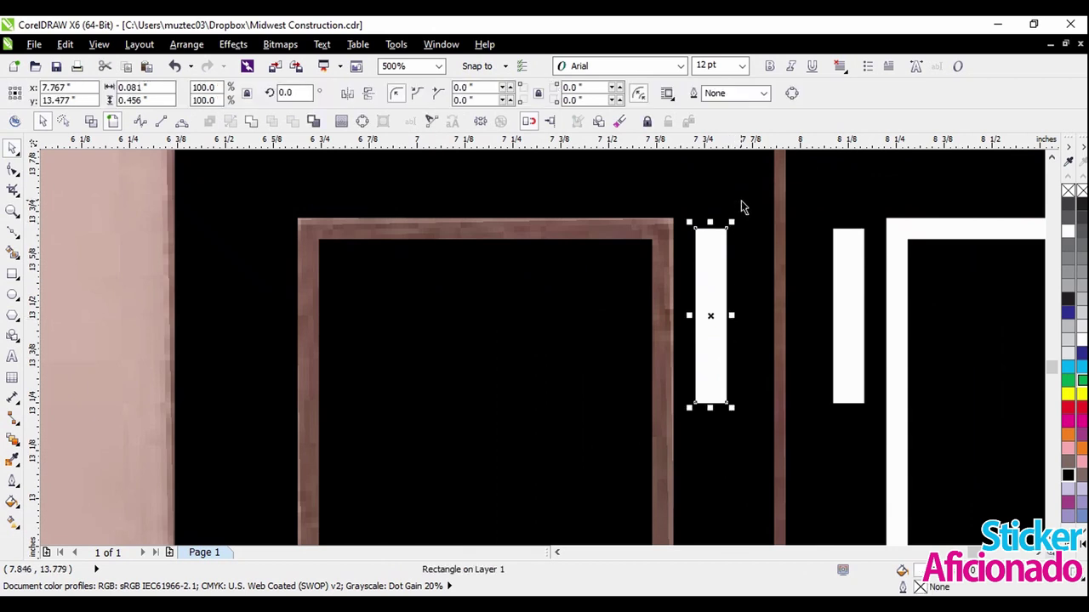
{"action": "left_click", "coordinate": [741, 204], "text": "shift"}
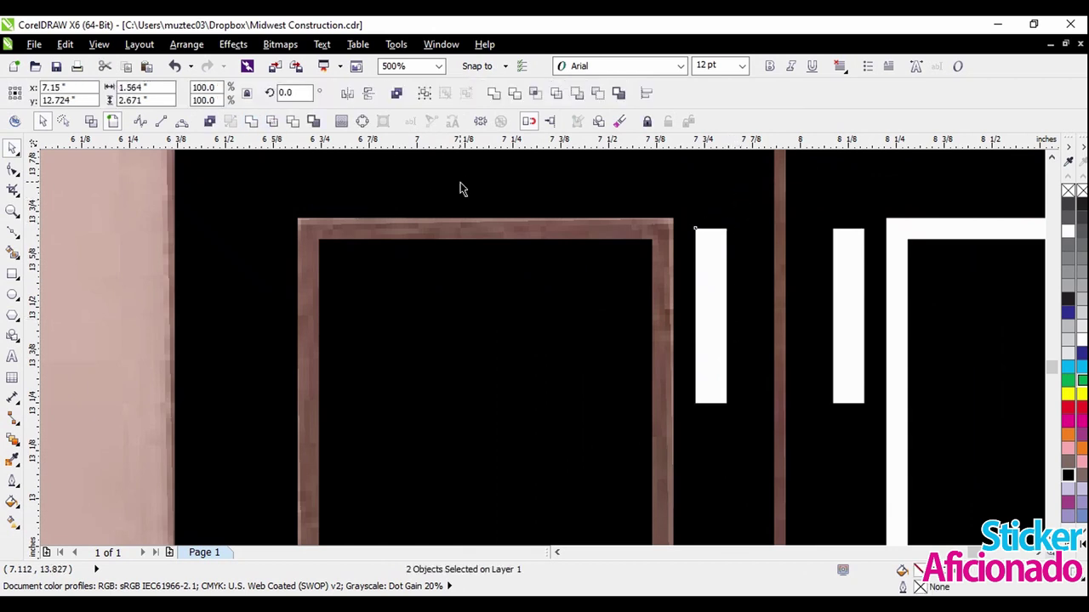
{"action": "scroll", "coordinate": [648, 324], "scroll_direction": "down", "scroll_amount": 4}
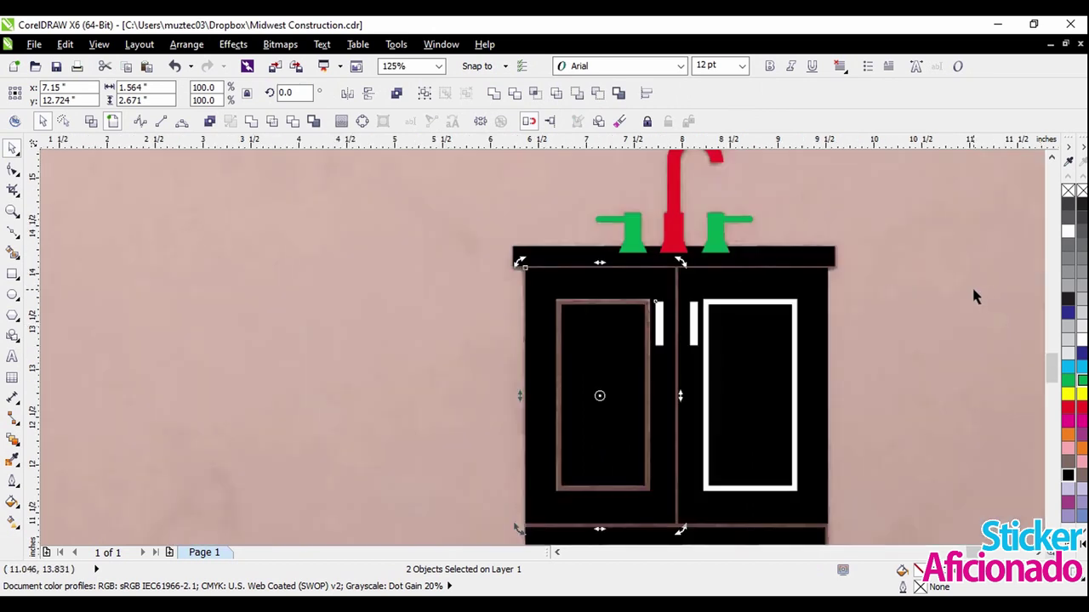
{"action": "left_click", "coordinate": [678, 348]}
{"action": "scroll", "coordinate": [676, 345], "scroll_direction": "up", "scroll_amount": 4}
{"action": "left_click_drag", "start_coordinate": [629, 315], "coordinate": [662, 370]}
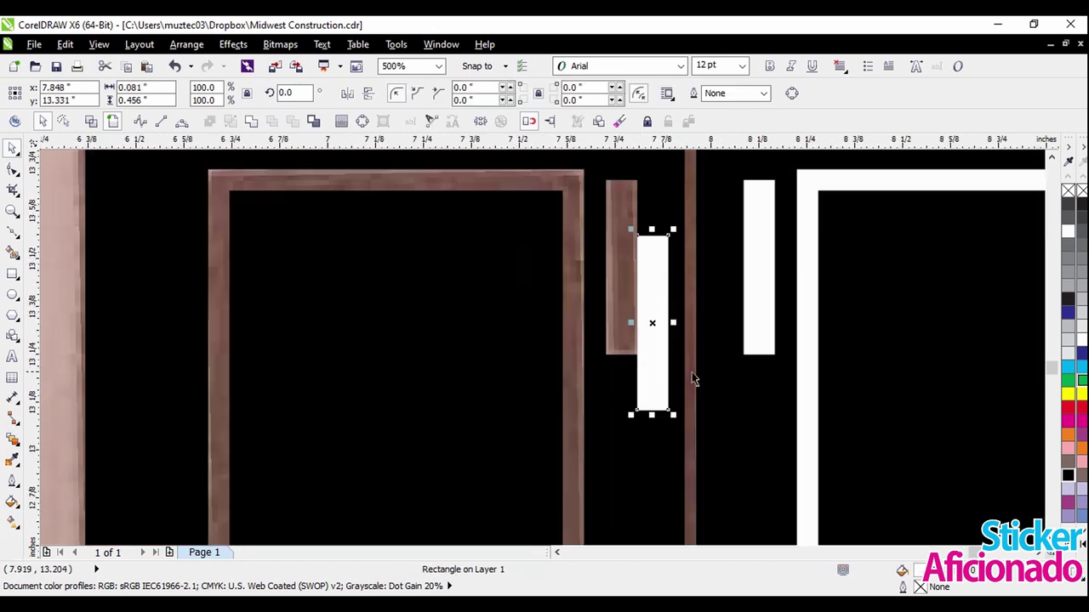
{"action": "key", "text": "Delete"}
Fill the right door's handle and panel frame with yellow.
{"action": "left_click", "coordinate": [762, 284]}
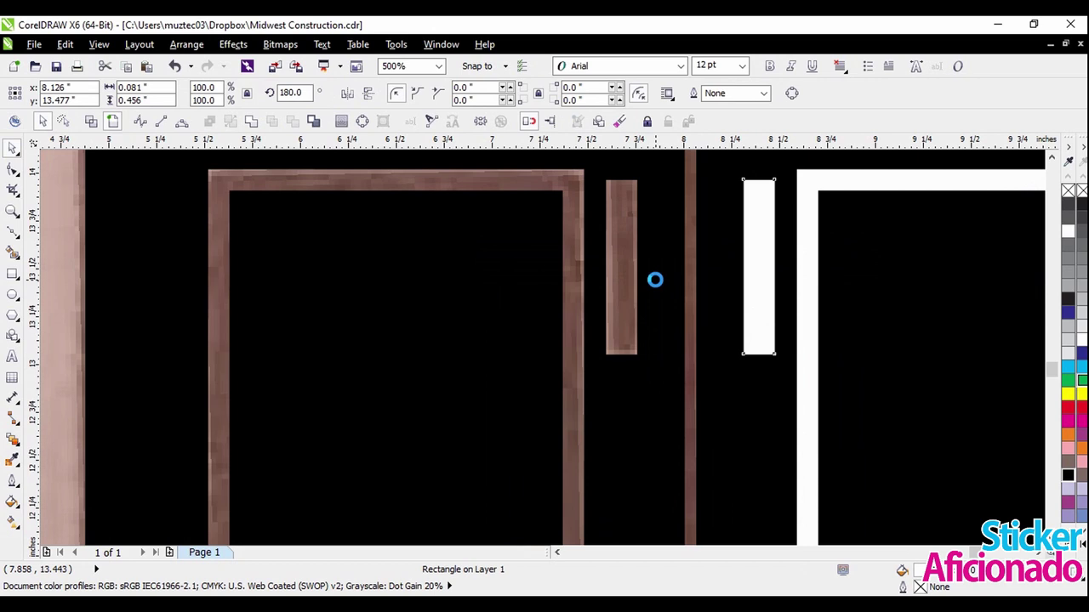
{"action": "scroll", "coordinate": [654, 280], "scroll_direction": "down", "scroll_amount": 1}
{"action": "scroll", "coordinate": [742, 273], "scroll_direction": "up", "scroll_amount": 1}
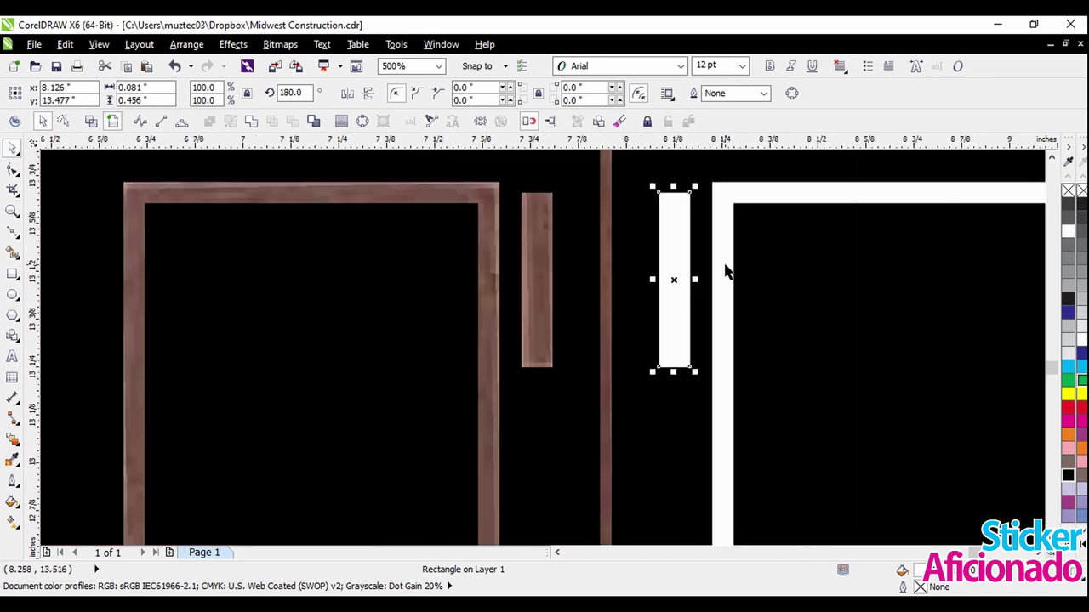
{"action": "left_click", "coordinate": [725, 261], "text": "shift"}
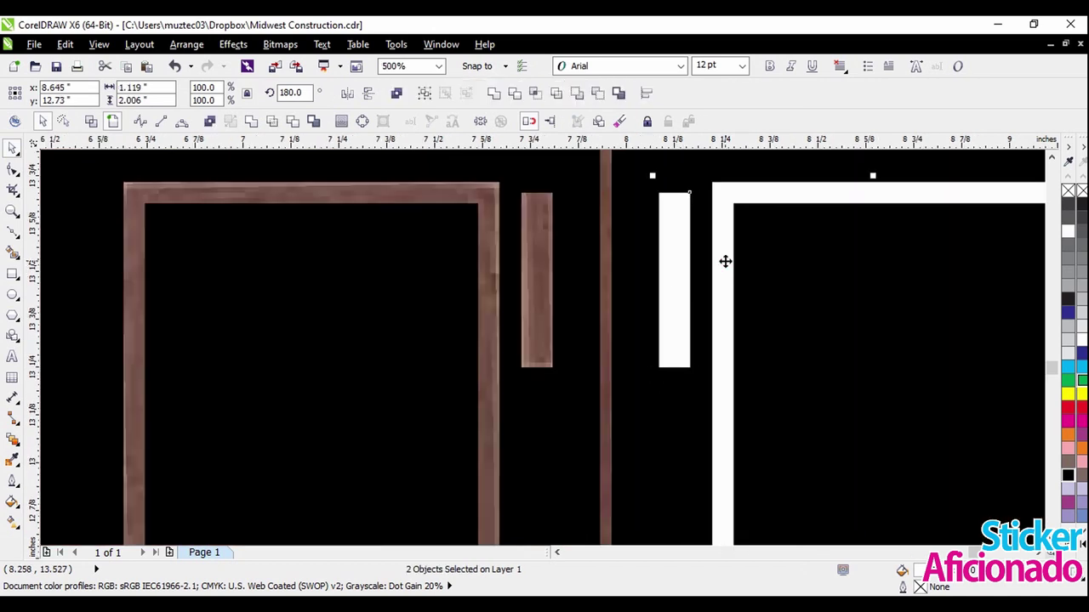
{"action": "scroll", "coordinate": [671, 242], "scroll_direction": "down", "scroll_amount": 2}
{"action": "scroll", "coordinate": [678, 245], "scroll_direction": "up", "scroll_amount": 2}
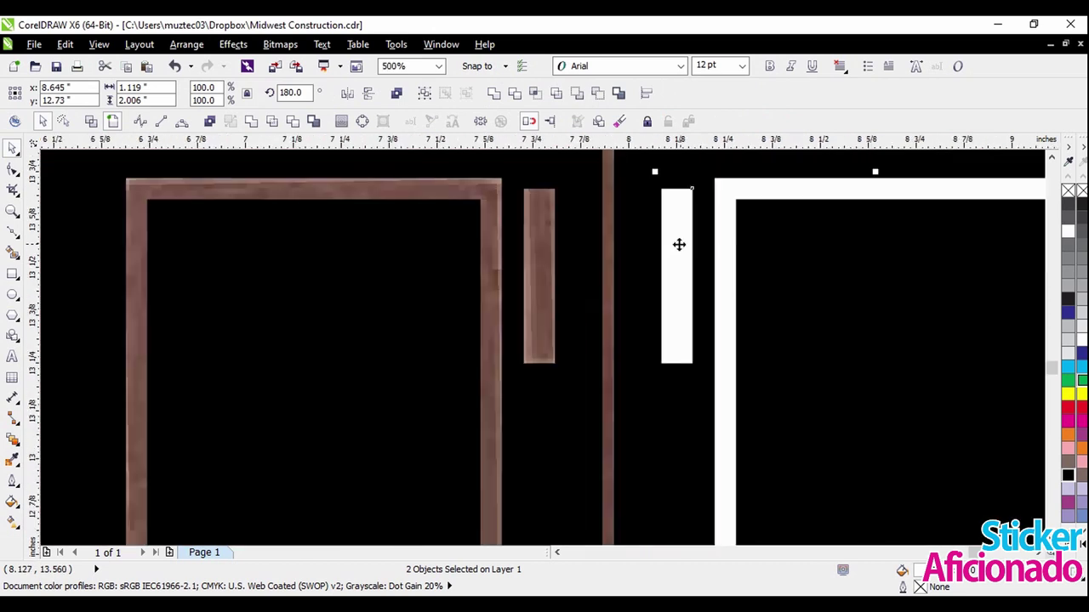
{"action": "left_click", "coordinate": [1081, 394]}
{"action": "scroll", "coordinate": [576, 293], "scroll_direction": "down", "scroll_amount": 1}
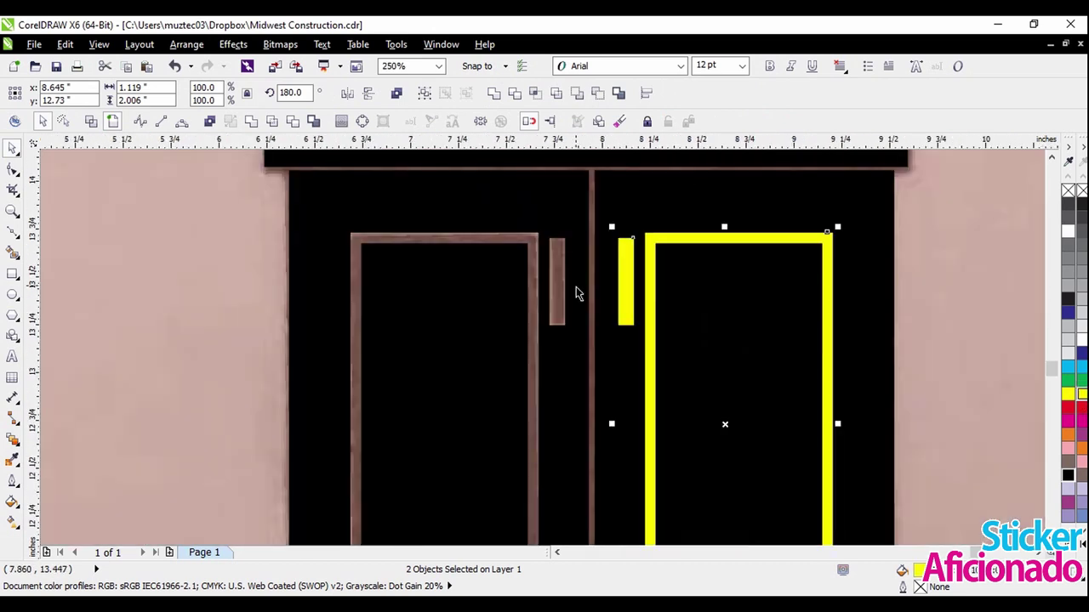
{"action": "scroll", "coordinate": [854, 237], "scroll_direction": "up", "scroll_amount": 1}
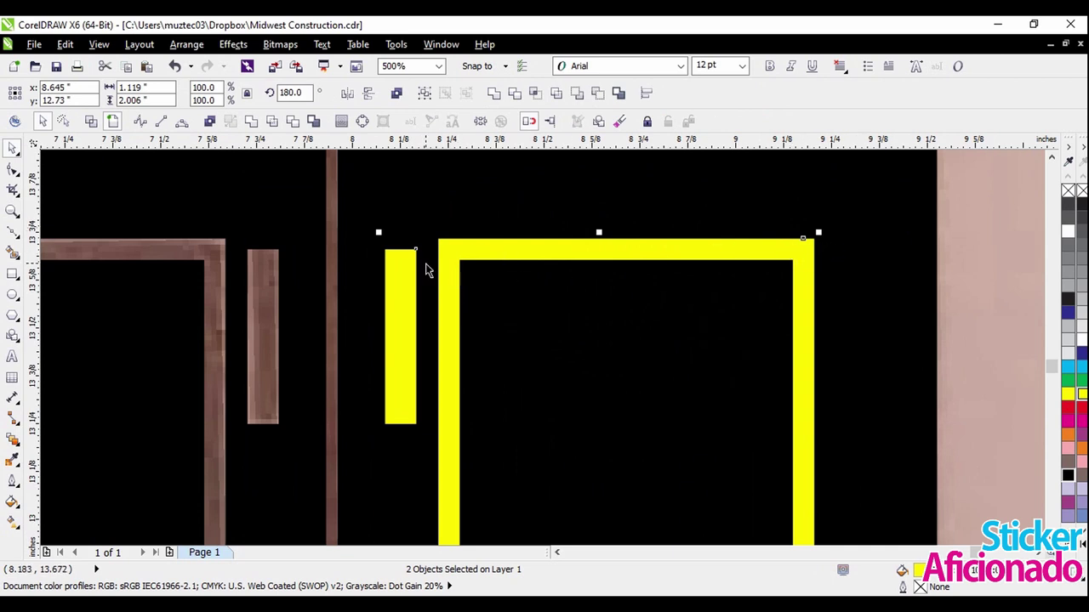
Cut the yellow handle and panel frame out of the right cabinet door with Simplify, and delete both yellow shapes.
{"action": "left_click", "coordinate": [876, 255], "text": "shift"}
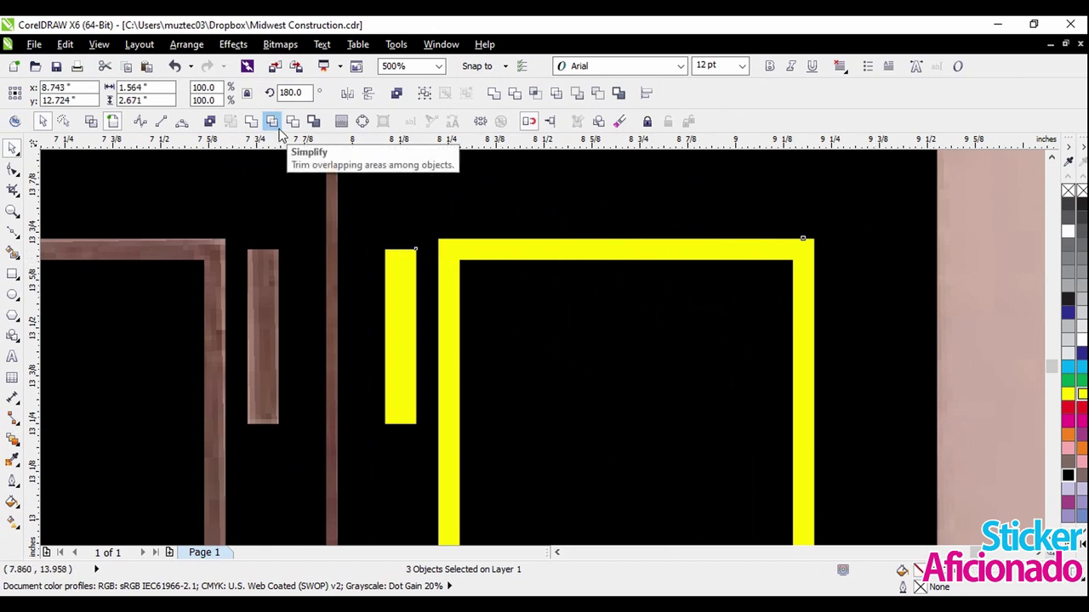
{"action": "scroll", "coordinate": [456, 250], "scroll_direction": "down", "scroll_amount": 2}
{"action": "left_click", "coordinate": [665, 266]}
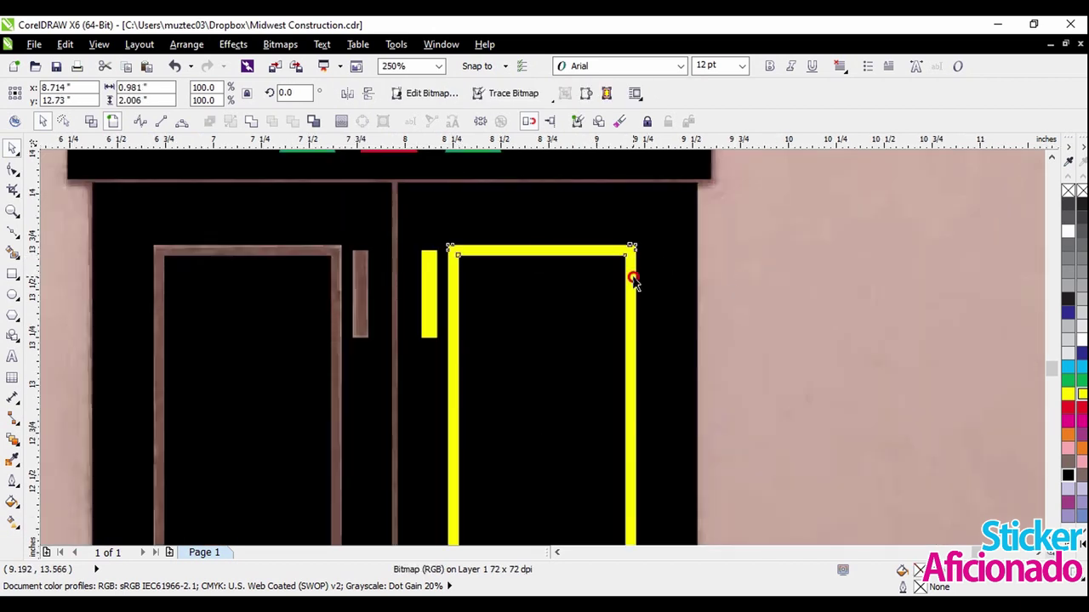
{"action": "left_click_drag", "start_coordinate": [632, 277], "coordinate": [672, 277]}
{"action": "key", "text": "Delete"}
{"action": "left_click", "coordinate": [428, 294]}
{"action": "key", "text": "Delete"}
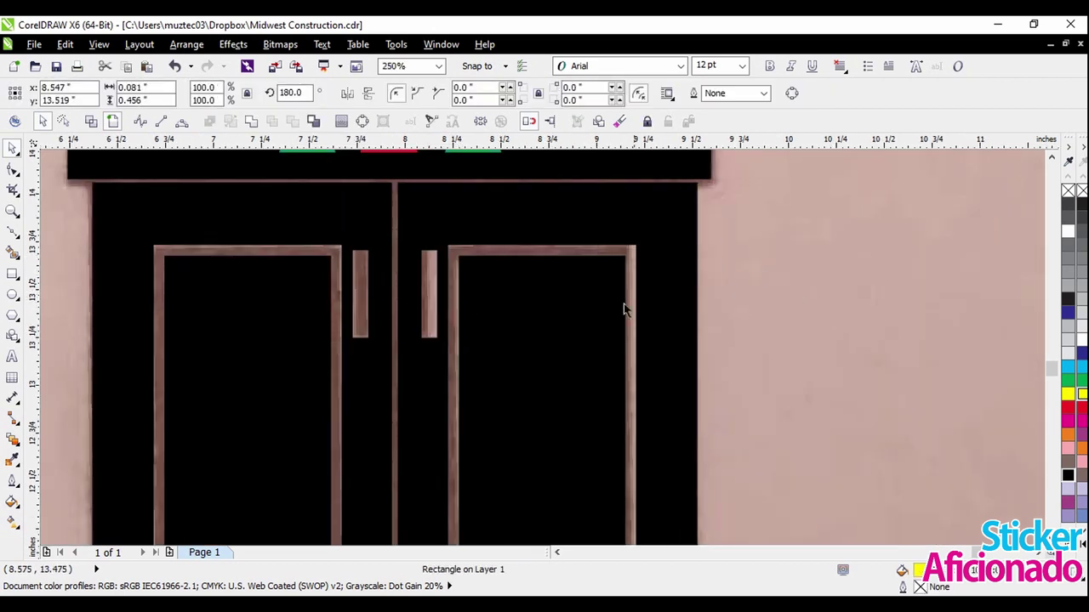
Weld the two green side taps and the red hooked faucet into one shape.
{"action": "scroll", "coordinate": [625, 309], "scroll_direction": "down", "scroll_amount": 4}
{"action": "scroll", "coordinate": [609, 372], "scroll_direction": "up", "scroll_amount": 2}
{"action": "scroll", "coordinate": [609, 373], "scroll_direction": "down", "scroll_amount": 1}
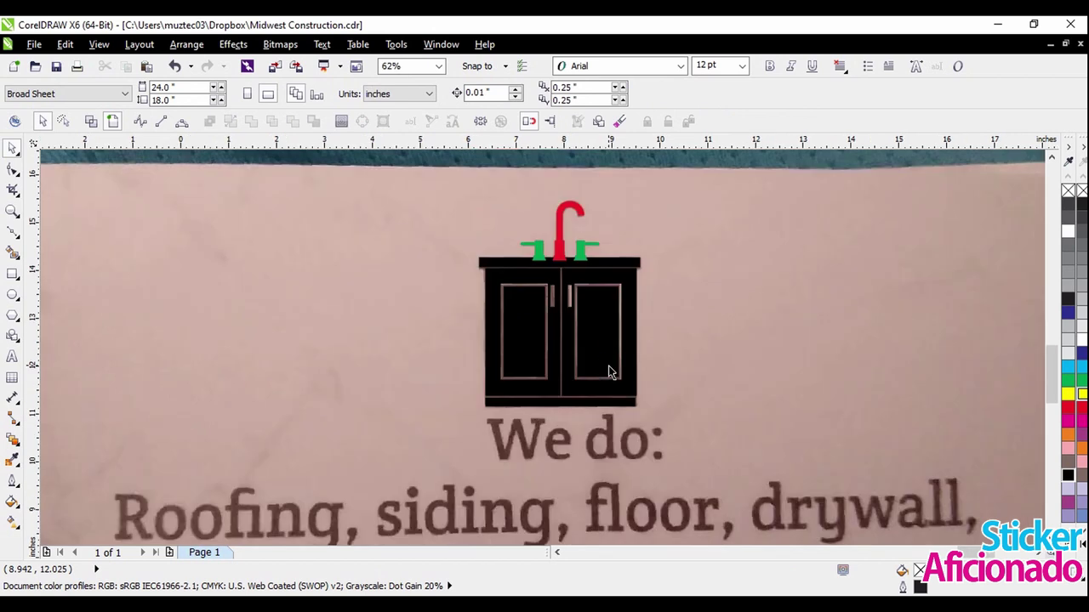
{"action": "scroll", "coordinate": [603, 325], "scroll_direction": "up", "scroll_amount": 1}
{"action": "scroll", "coordinate": [644, 363], "scroll_direction": "down", "scroll_amount": 1}
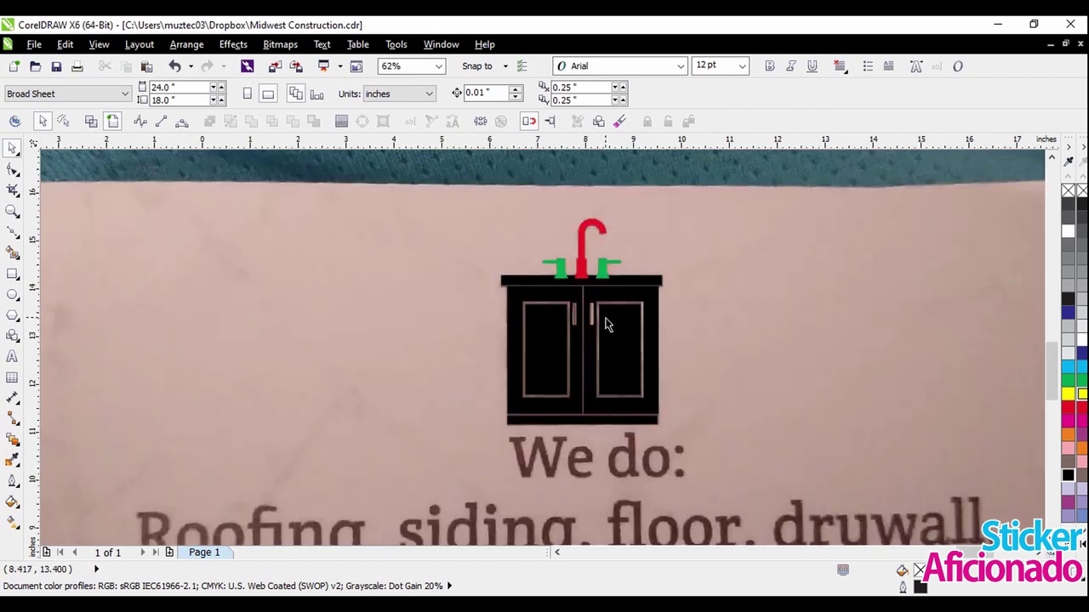
{"action": "scroll", "coordinate": [605, 316], "scroll_direction": "up", "scroll_amount": 2}
{"action": "left_click", "coordinate": [578, 289]}
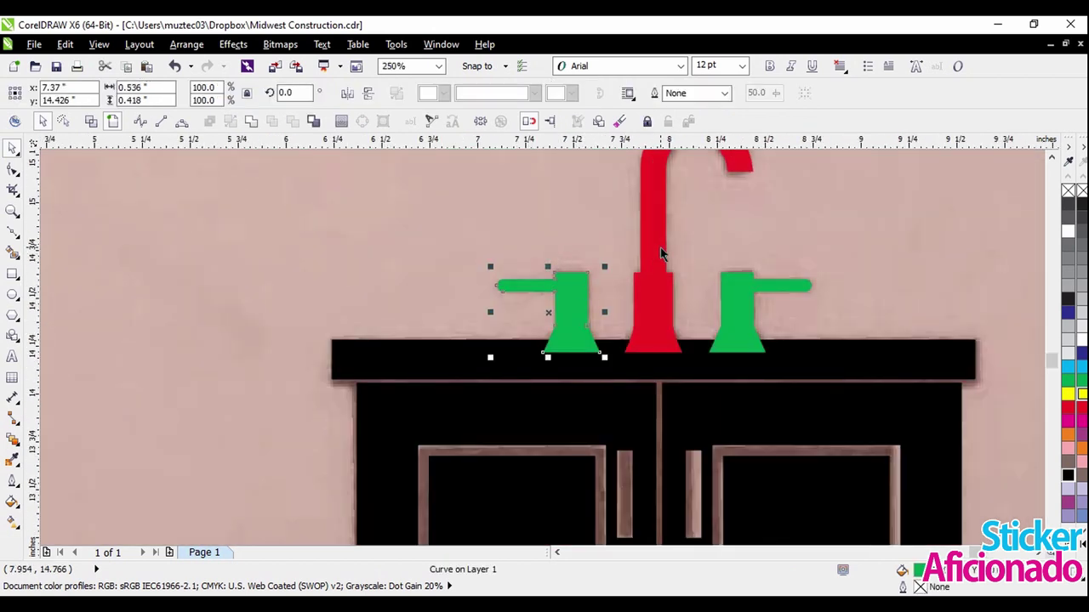
{"action": "left_click", "coordinate": [660, 248], "text": "shift"}
{"action": "left_click", "coordinate": [725, 310], "text": "shift"}
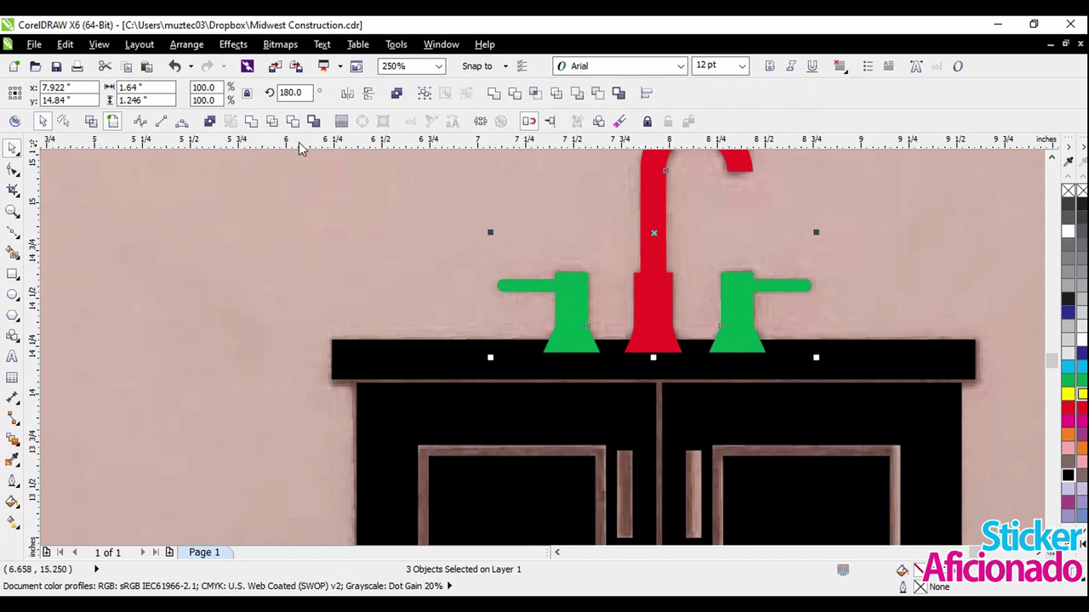
{"action": "left_click", "coordinate": [252, 120]}
Weld the black countertop with the combined taps and faucet into one green shape.
{"action": "left_click", "coordinate": [1009, 265]}
{"action": "left_click", "coordinate": [906, 367]}
{"action": "left_click", "coordinate": [745, 304], "text": "shift"}
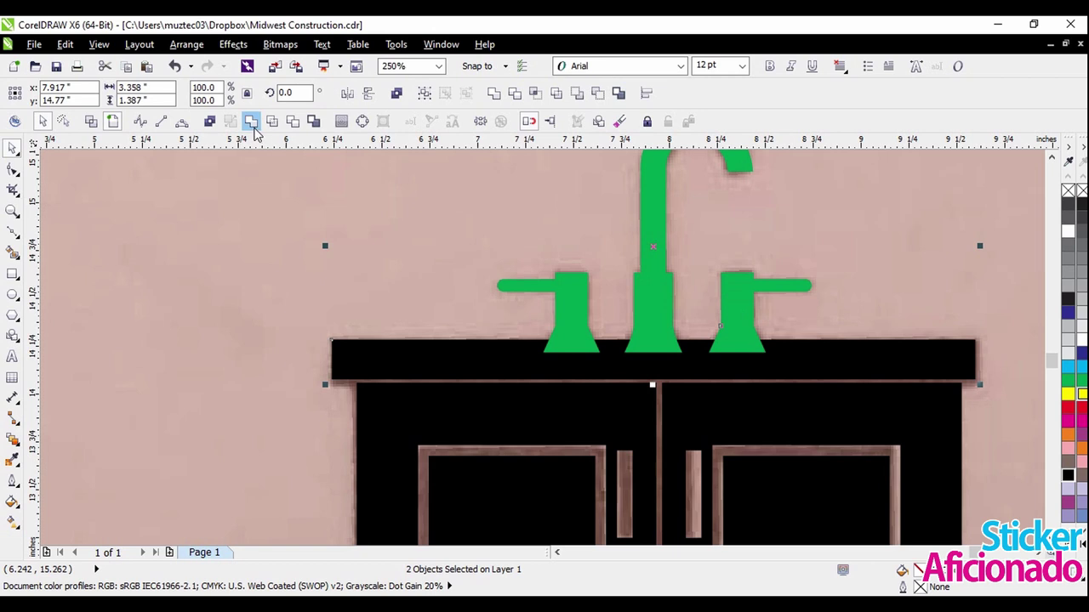
{"action": "left_click", "coordinate": [253, 119]}
Weld the left and right cabinet doors into one shape.
{"action": "scroll", "coordinate": [654, 306], "scroll_direction": "down", "scroll_amount": 1}
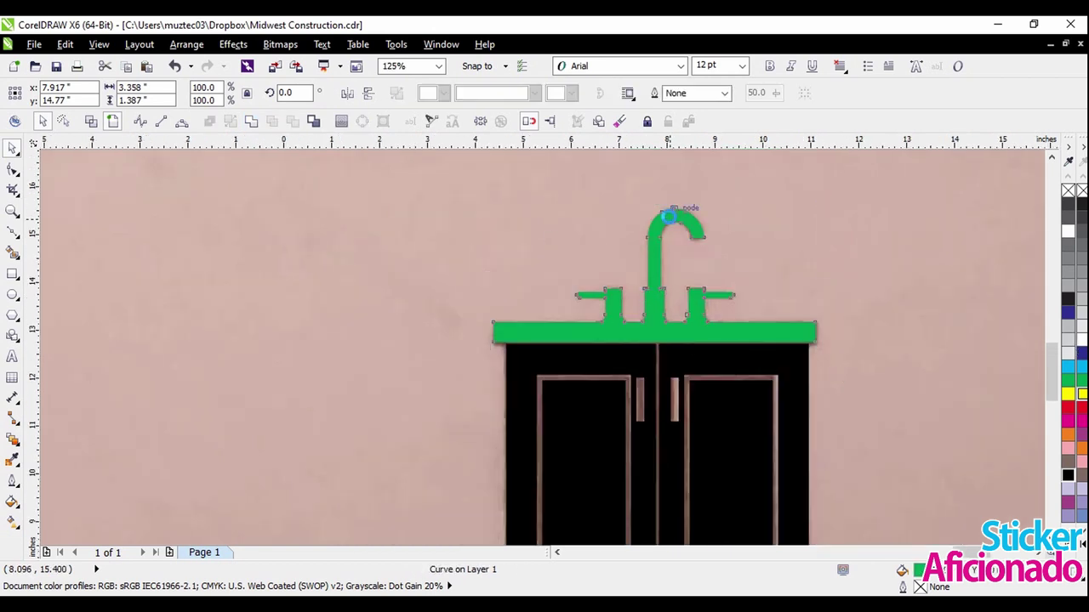
{"action": "scroll", "coordinate": [808, 294], "scroll_direction": "down", "scroll_amount": 1}
{"action": "left_click", "coordinate": [717, 315]}
{"action": "scroll", "coordinate": [760, 267], "scroll_direction": "up", "scroll_amount": 1}
{"action": "left_click", "coordinate": [572, 277]}
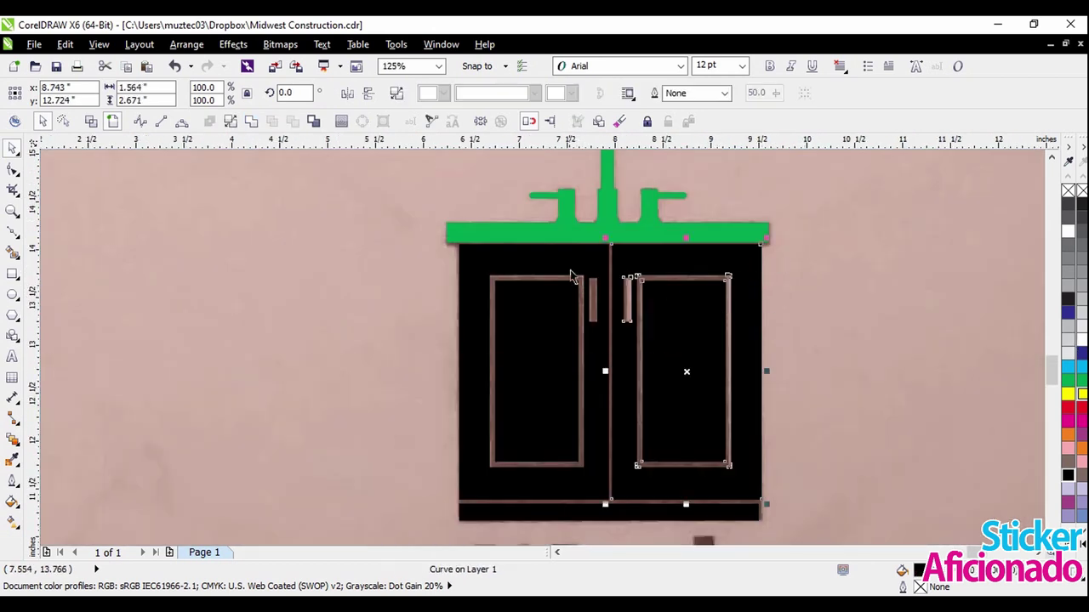
{"action": "scroll", "coordinate": [571, 277], "scroll_direction": "up", "scroll_amount": 1}
{"action": "left_click", "coordinate": [568, 268], "text": "shift"}
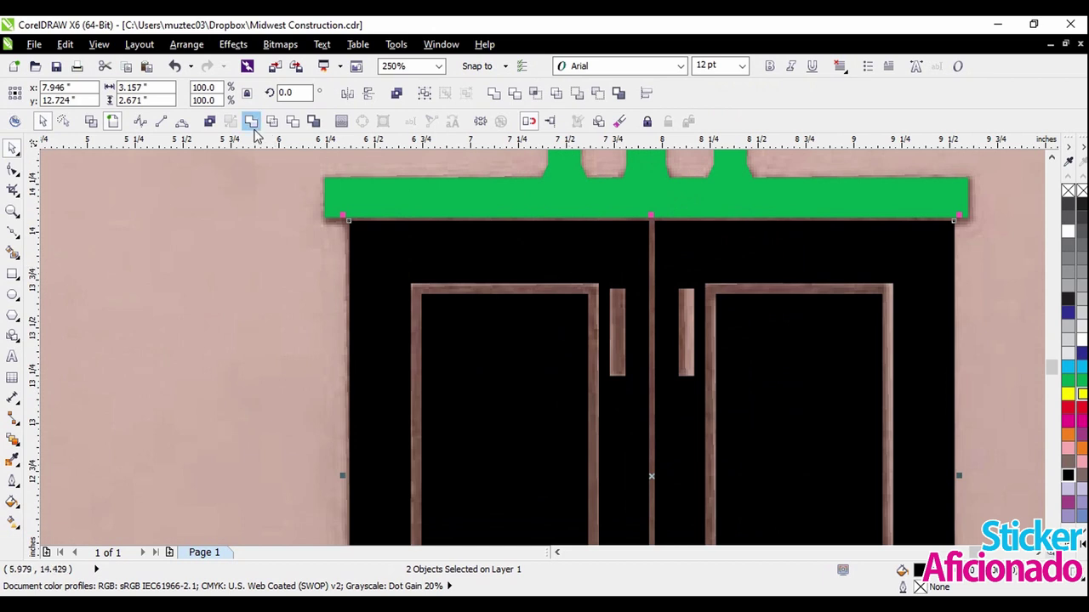
{"action": "left_click", "coordinate": [252, 120]}
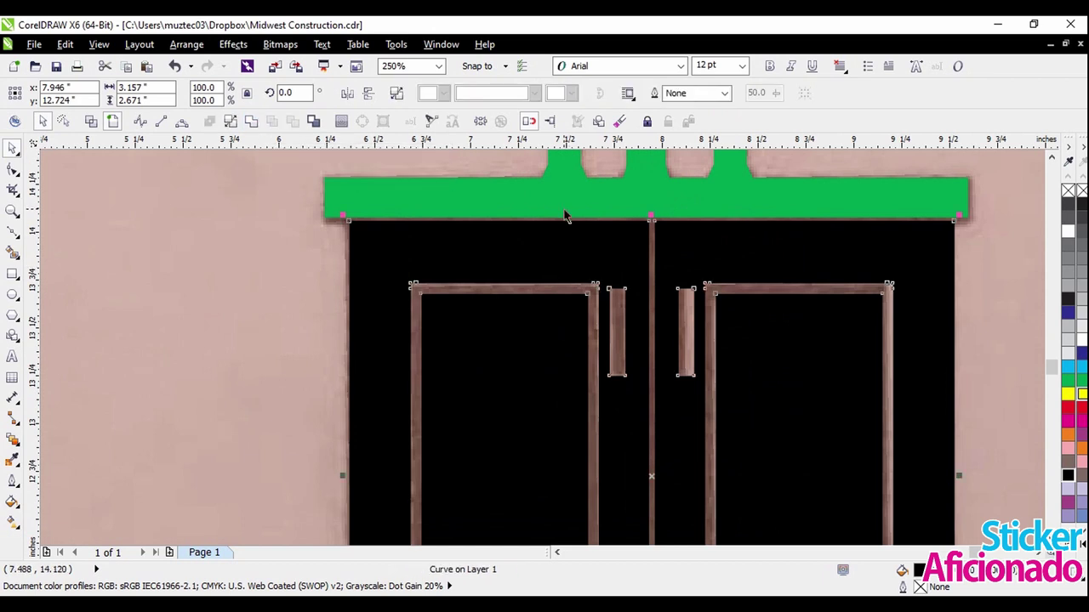
{"action": "scroll", "coordinate": [658, 229], "scroll_direction": "down", "scroll_amount": 1}
{"action": "scroll", "coordinate": [670, 366], "scroll_direction": "down", "scroll_amount": 3}
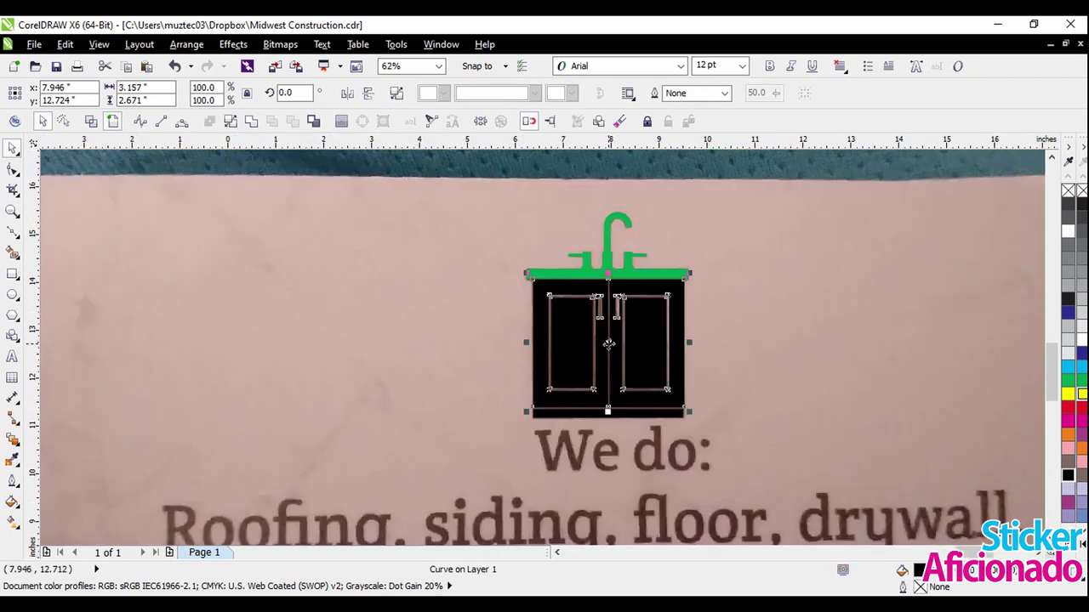
{"action": "left_click", "coordinate": [813, 316]}
Move the business card photo away from the traced icon to the left of the page, and fill all three icon parts with black.
{"action": "scroll", "coordinate": [568, 361], "scroll_direction": "up", "scroll_amount": 1}
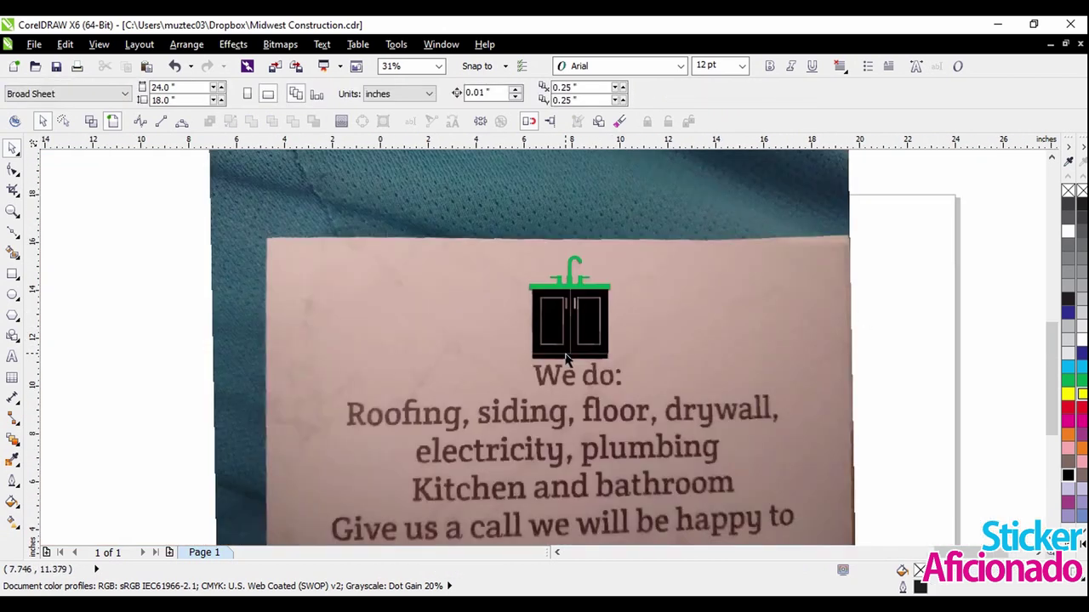
{"action": "scroll", "coordinate": [589, 357], "scroll_direction": "up", "scroll_amount": 1}
{"action": "scroll", "coordinate": [493, 319], "scroll_direction": "down", "scroll_amount": 1}
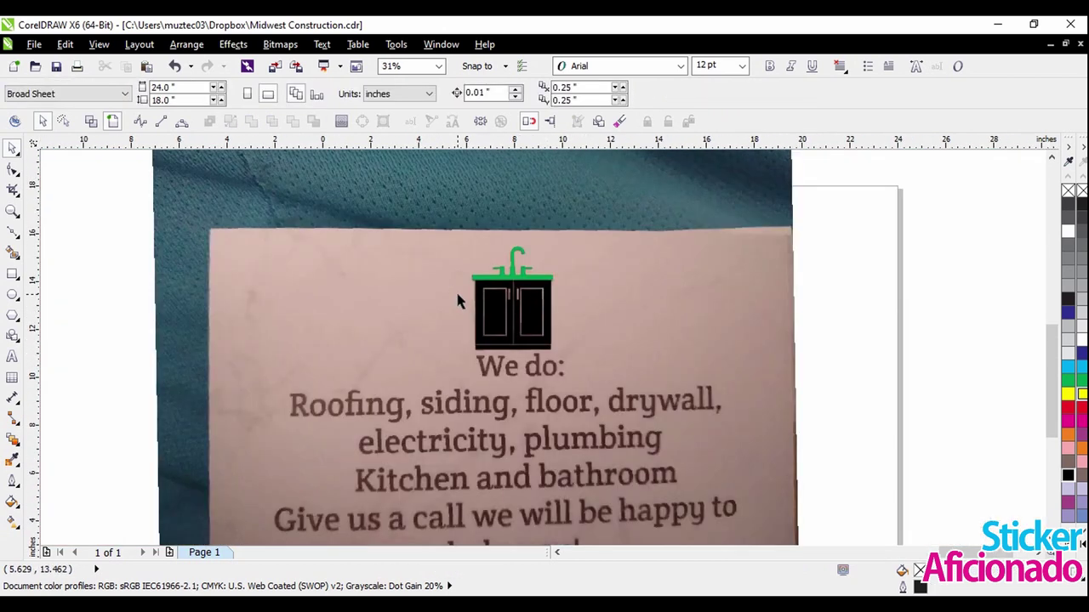
{"action": "left_click_drag", "start_coordinate": [408, 397], "coordinate": [587, 238]}
{"action": "key", "text": "shift+F2"}
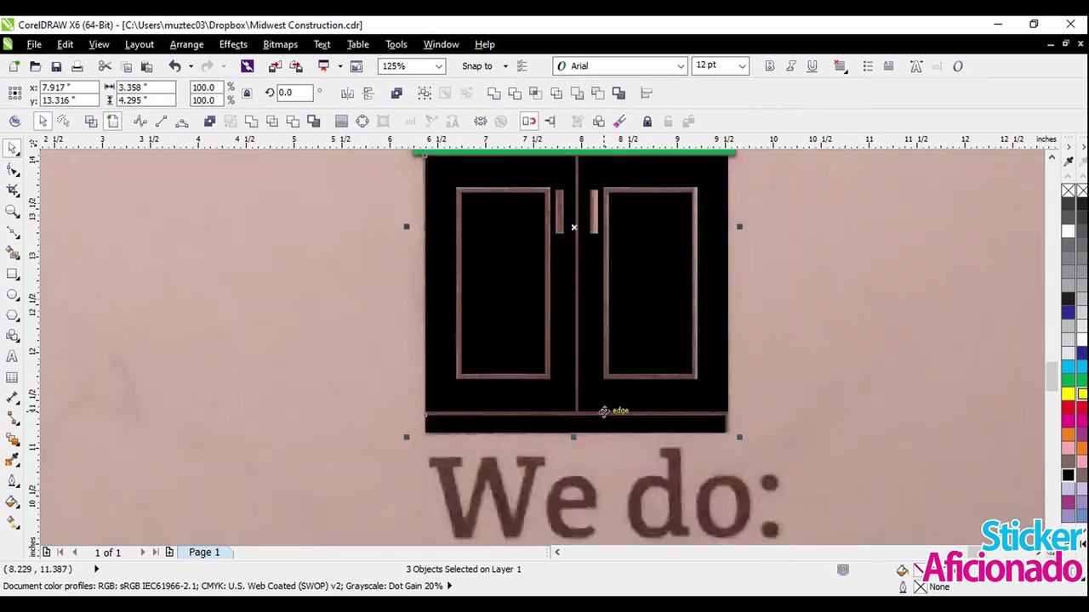
{"action": "left_click", "coordinate": [581, 370]}
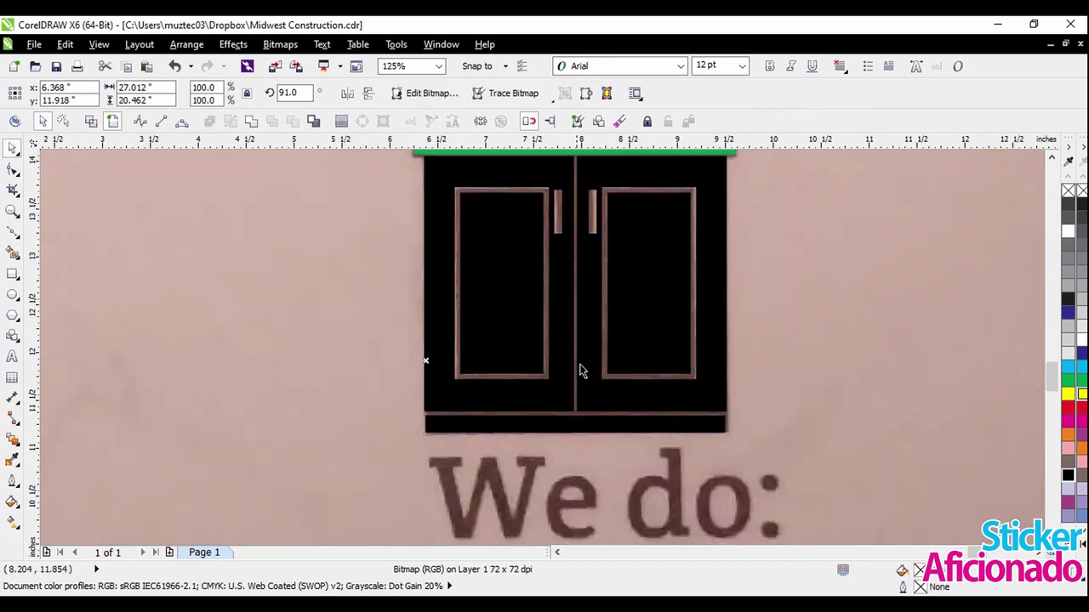
{"action": "scroll", "coordinate": [600, 306], "scroll_direction": "down", "scroll_amount": 1}
{"action": "scroll", "coordinate": [595, 313], "scroll_direction": "down", "scroll_amount": 2}
{"action": "left_click_drag", "start_coordinate": [668, 311], "coordinate": [340, 342]}
{"action": "left_click_drag", "start_coordinate": [538, 267], "coordinate": [680, 358]}
{"action": "left_click", "coordinate": [1068, 474]}
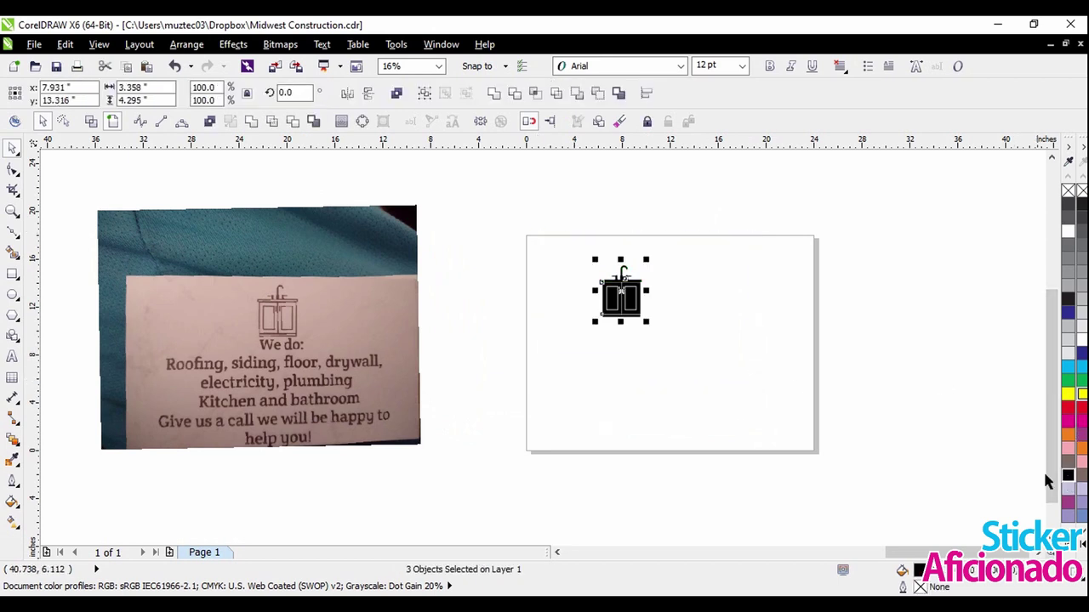
Move the business card photo to the right side of the icon, overlapping the page's right edge.
{"action": "left_click", "coordinate": [918, 468]}
{"action": "left_click_drag", "start_coordinate": [355, 403], "coordinate": [940, 375]}
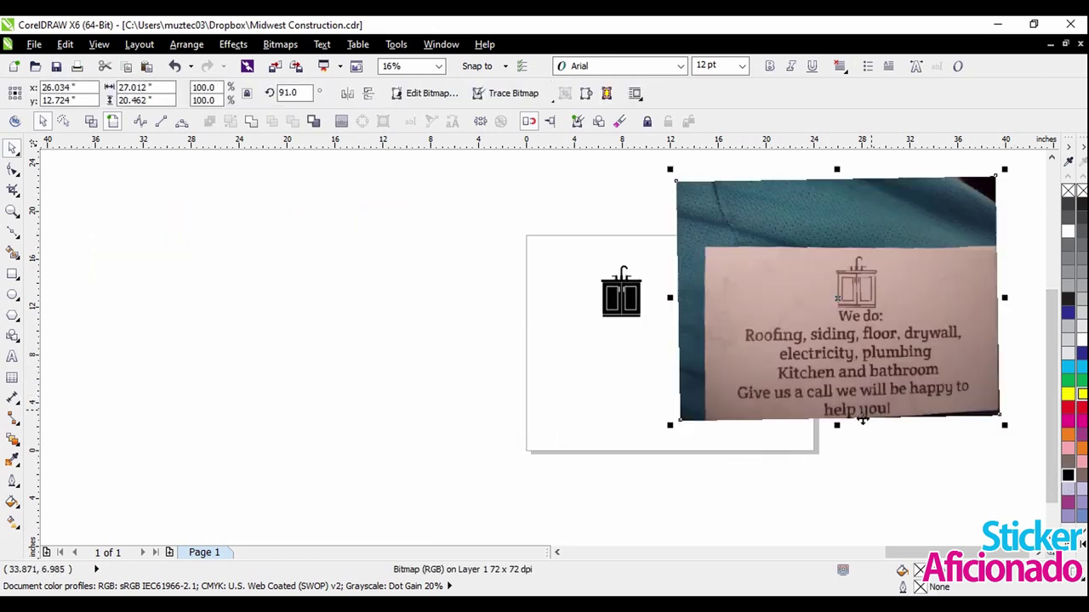
{"action": "left_click", "coordinate": [814, 462]}
{"action": "scroll", "coordinate": [864, 293], "scroll_direction": "up", "scroll_amount": 1}
{"action": "scroll", "coordinate": [352, 277], "scroll_direction": "up", "scroll_amount": 2}
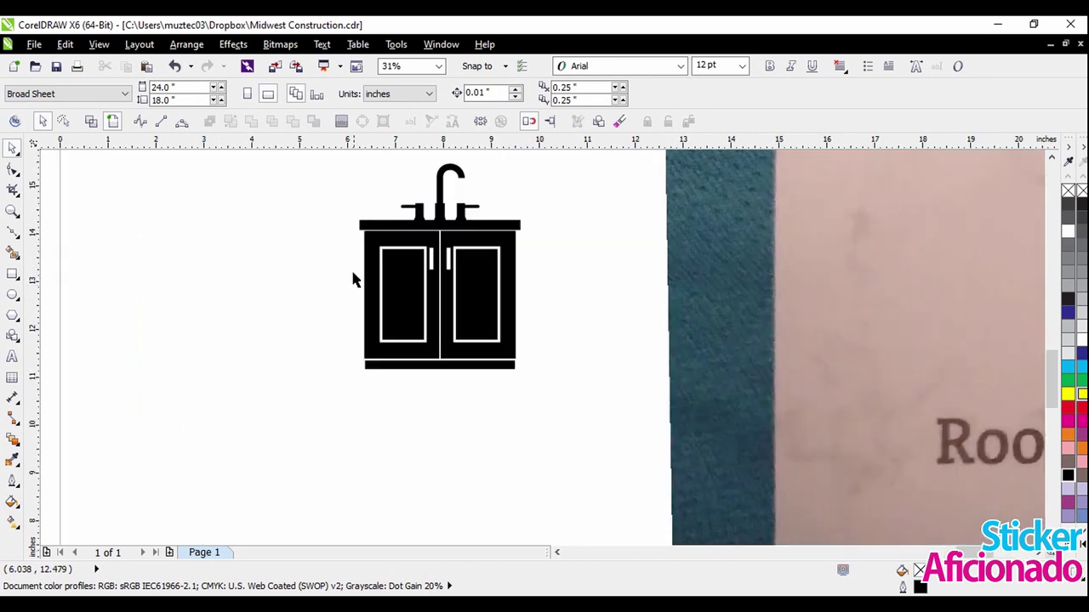
{"action": "scroll", "coordinate": [452, 500], "scroll_direction": "up", "scroll_amount": 2}
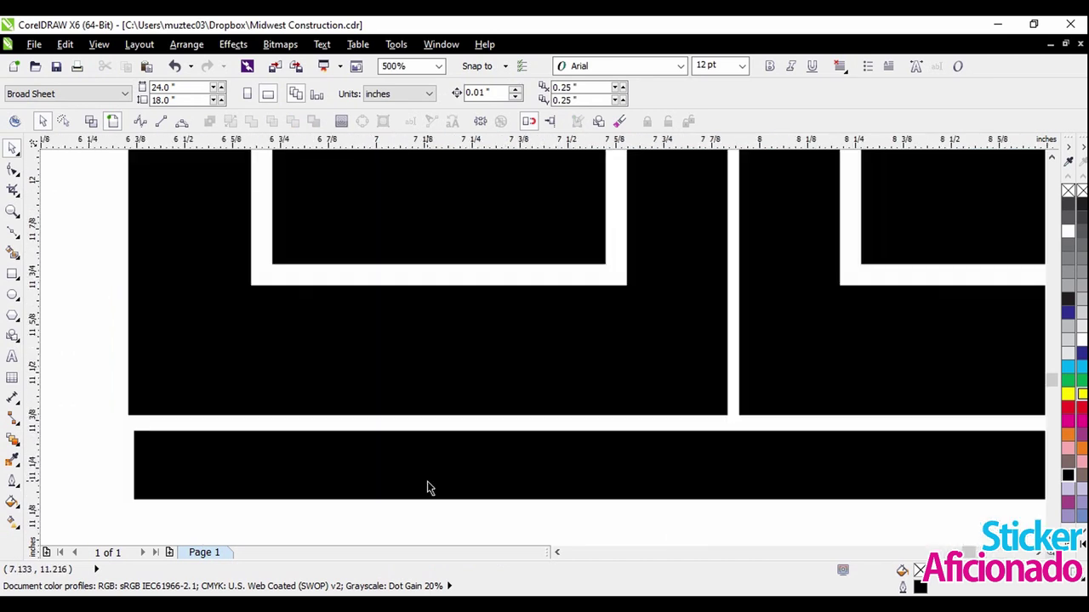
{"action": "scroll", "coordinate": [188, 459], "scroll_direction": "down", "scroll_amount": 3}
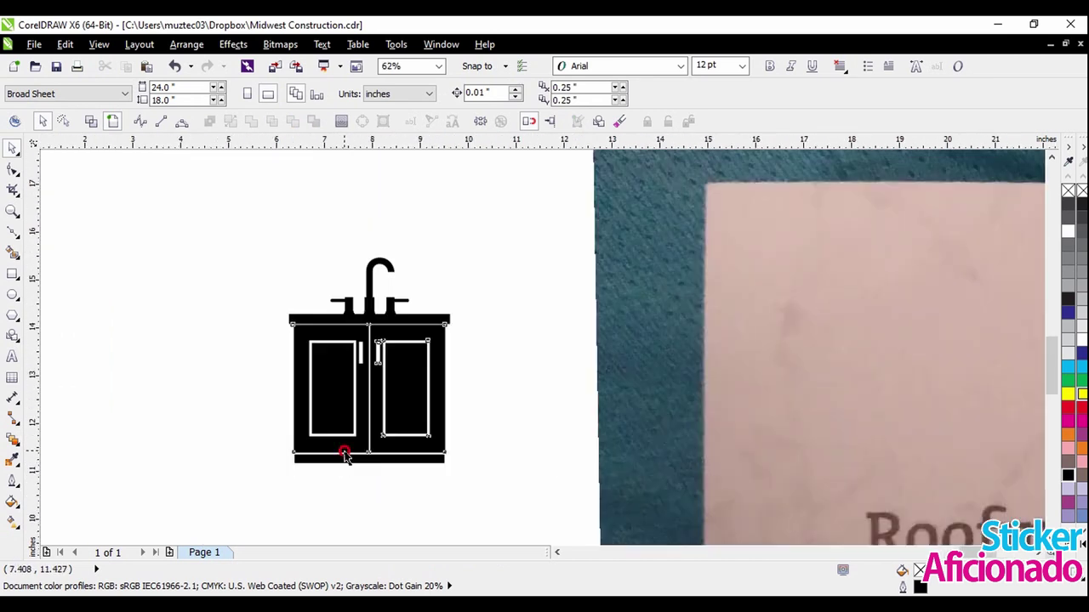
{"action": "left_click", "coordinate": [398, 400]}
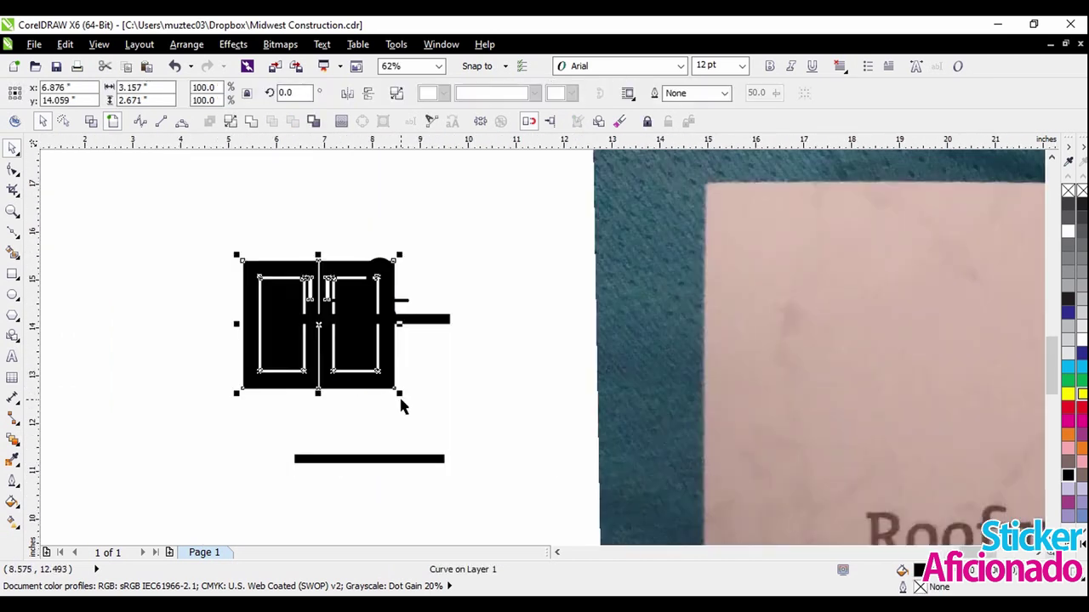
{"action": "left_click", "coordinate": [515, 417]}
Stretch the left end of the cabinet's base strip outward to line up with the doors' left edge.
{"action": "scroll", "coordinate": [364, 451], "scroll_direction": "up", "scroll_amount": 1}
{"action": "left_click", "coordinate": [298, 470]}
{"action": "scroll", "coordinate": [200, 474], "scroll_direction": "up", "scroll_amount": 3}
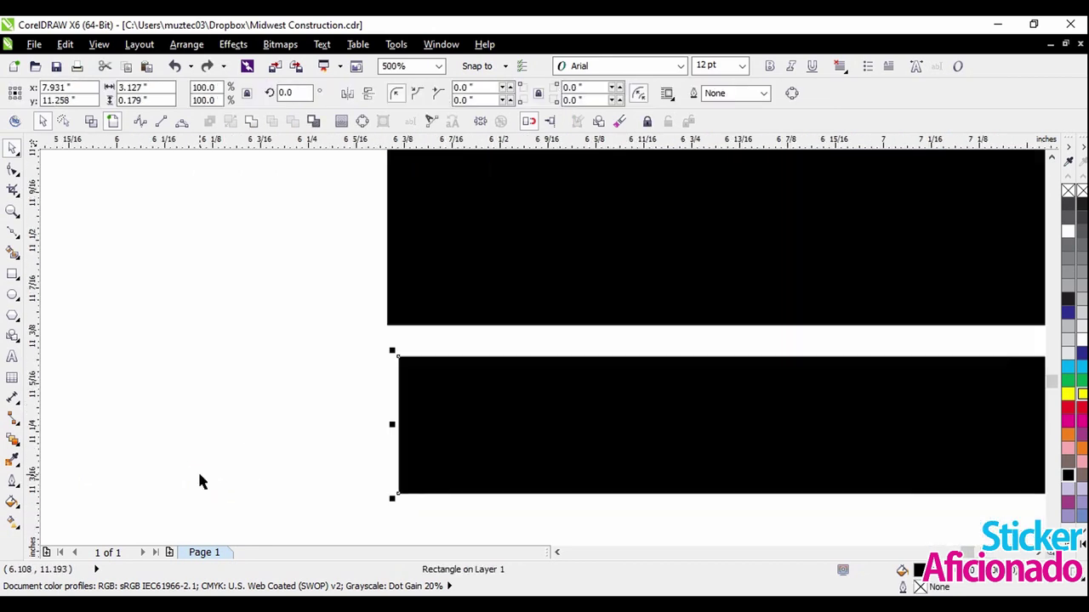
{"action": "left_click_drag", "start_coordinate": [393, 426], "coordinate": [378, 428]}
{"action": "left_click", "coordinate": [319, 430]}
Stretch the right end of the base strip outward to line up with the doors' right edge.
{"action": "scroll", "coordinate": [318, 430], "scroll_direction": "down", "scroll_amount": 3}
{"action": "scroll", "coordinate": [619, 421], "scroll_direction": "up", "scroll_amount": 1}
{"action": "left_click", "coordinate": [619, 418]}
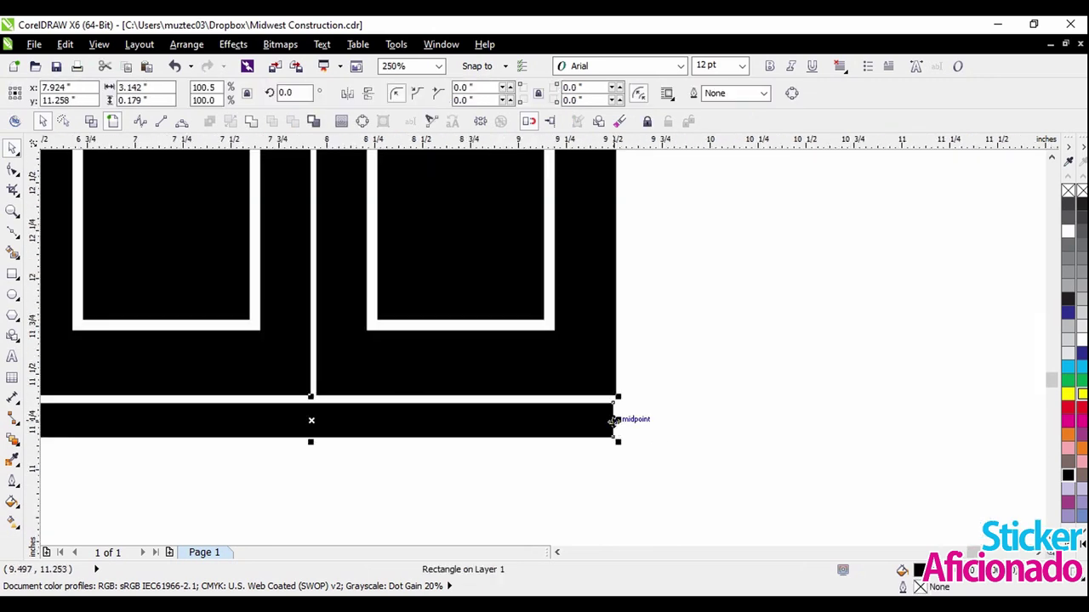
{"action": "scroll", "coordinate": [615, 415], "scroll_direction": "up", "scroll_amount": 2}
{"action": "left_click_drag", "start_coordinate": [619, 417], "coordinate": [620, 416]}
{"action": "left_click", "coordinate": [683, 417]}
{"action": "scroll", "coordinate": [643, 459], "scroll_direction": "down", "scroll_amount": 3}
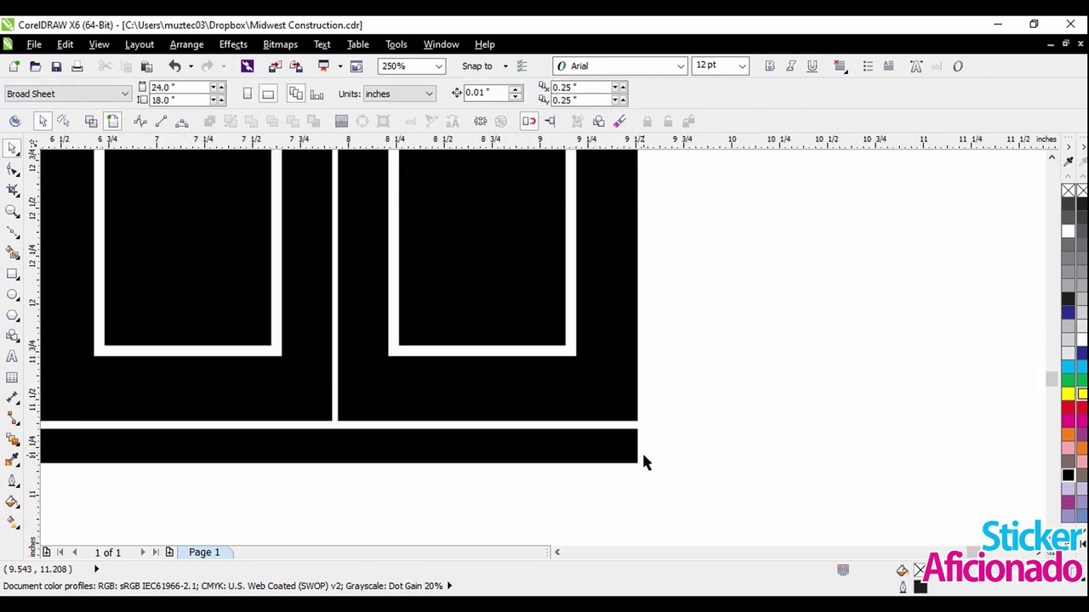
Nudge the cabinet doors and base strip together slightly downward to widen the gap beneath the countertop.
{"action": "left_click_drag", "start_coordinate": [302, 181], "coordinate": [683, 473]}
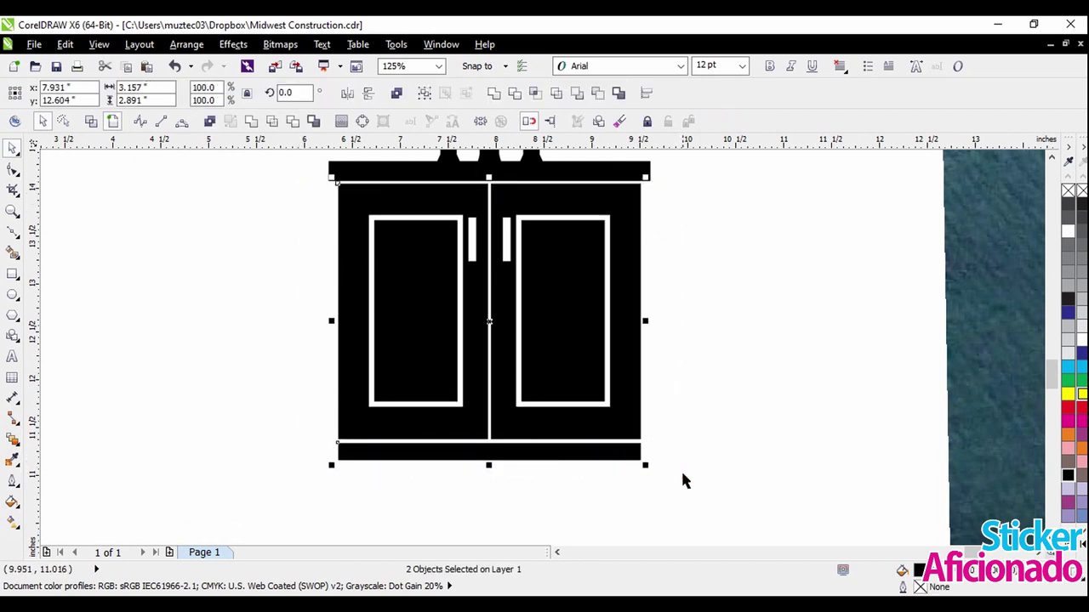
{"action": "left_click", "coordinate": [711, 451]}
{"action": "scroll", "coordinate": [457, 389], "scroll_direction": "down", "scroll_amount": 1}
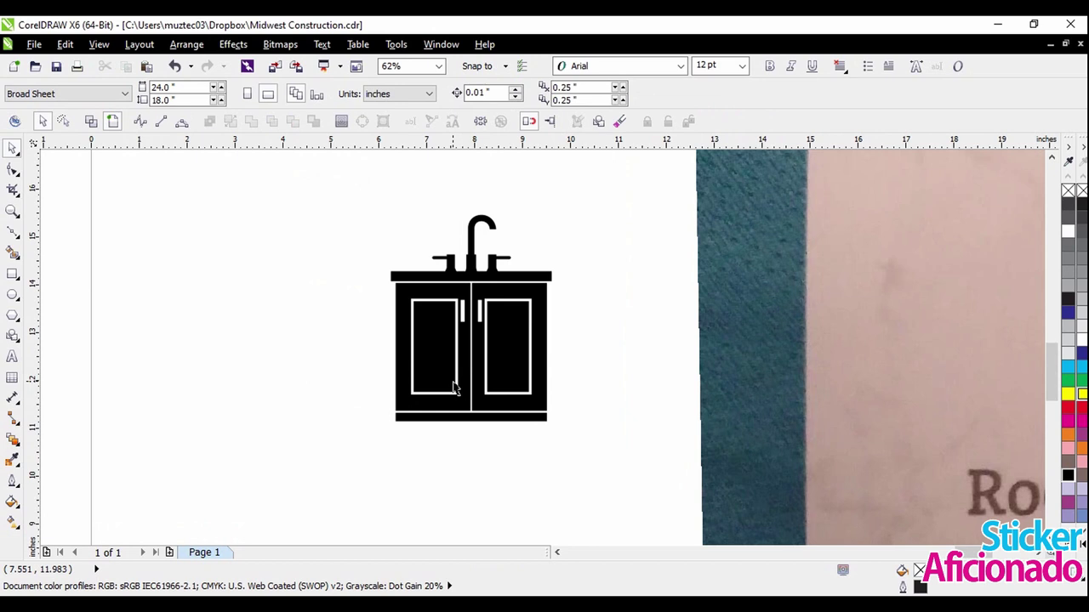
{"action": "scroll", "coordinate": [413, 291], "scroll_direction": "up", "scroll_amount": 2}
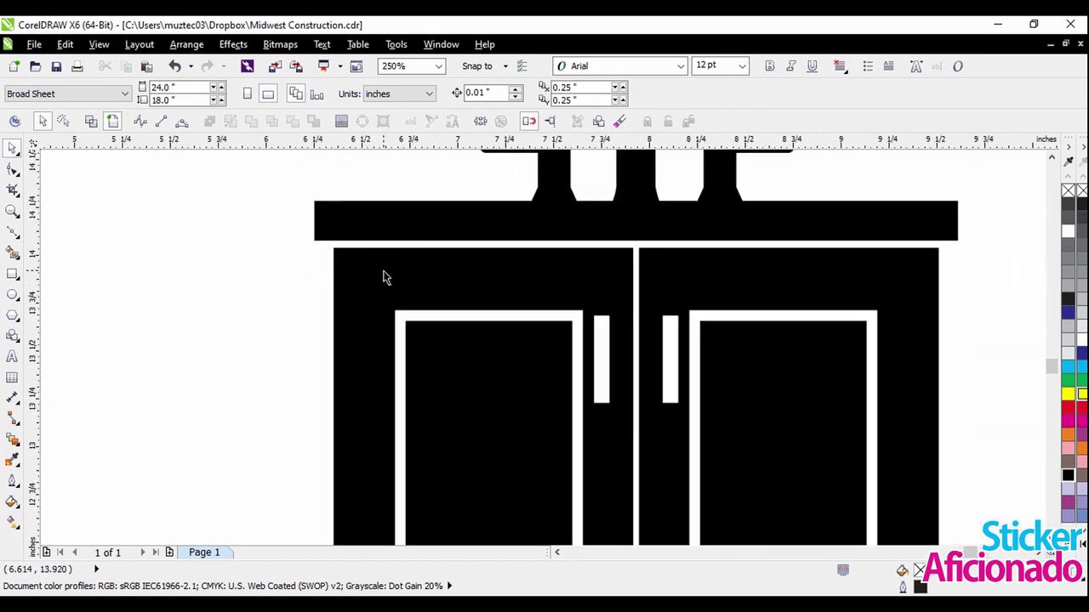
{"action": "scroll", "coordinate": [481, 294], "scroll_direction": "down", "scroll_amount": 2}
{"action": "left_click_drag", "start_coordinate": [323, 180], "coordinate": [663, 476]}
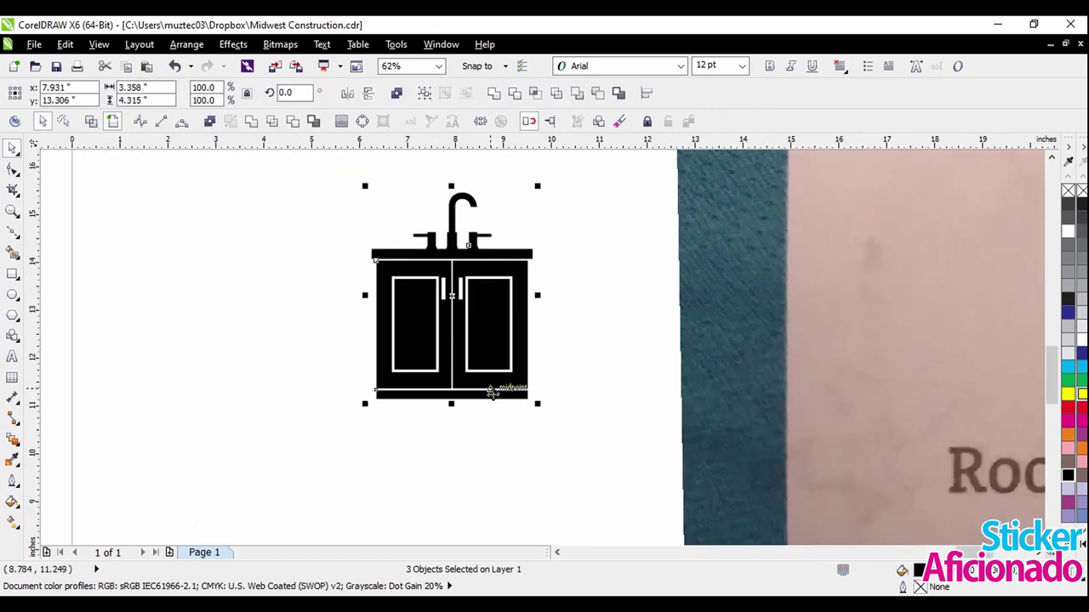
{"action": "left_click", "coordinate": [595, 385]}
{"action": "scroll", "coordinate": [568, 355], "scroll_direction": "down", "scroll_amount": 1}
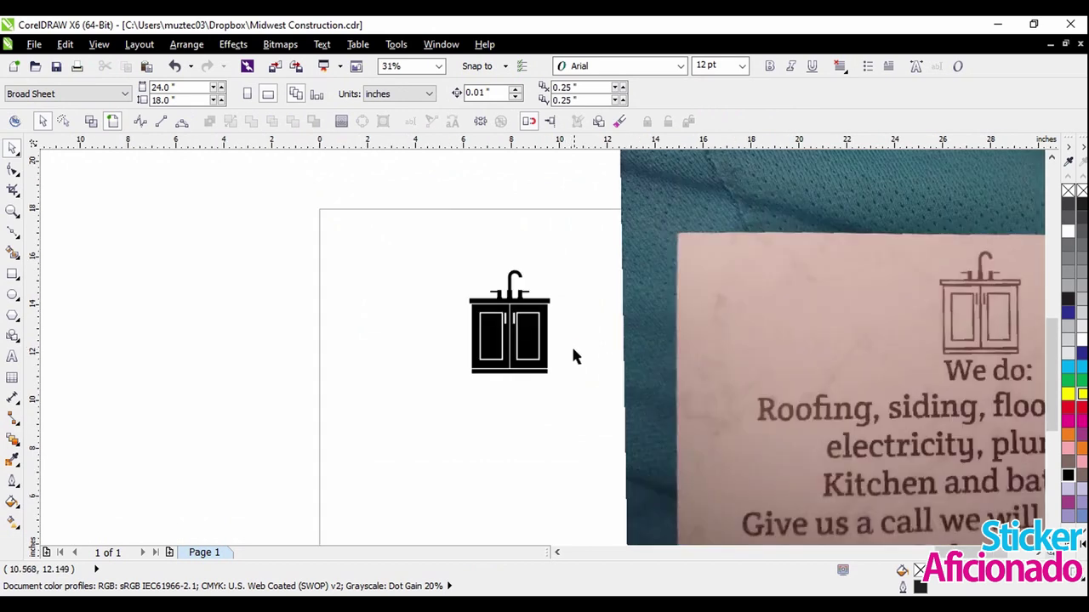
Move the business card photo far off the page to the left, beside the existing sign layouts.
{"action": "scroll", "coordinate": [604, 318], "scroll_direction": "down", "scroll_amount": 1}
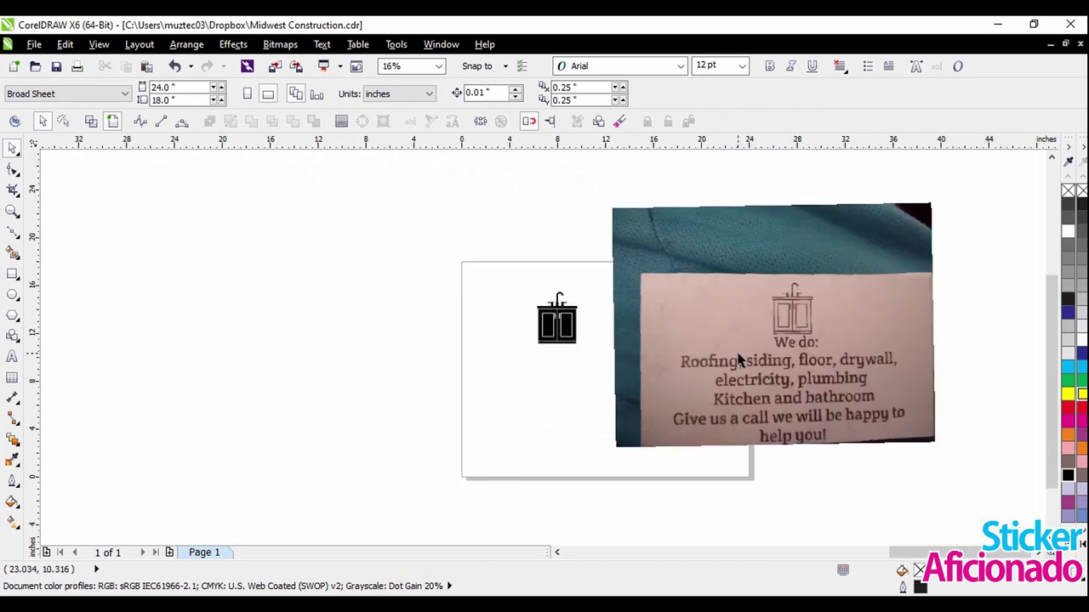
{"action": "left_click", "coordinate": [761, 357]}
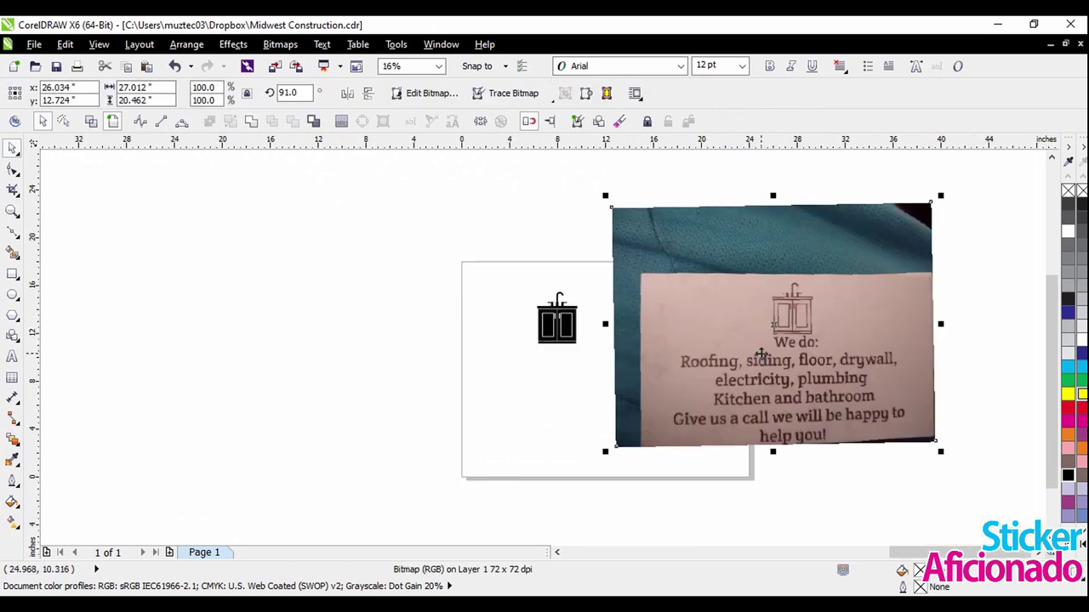
{"action": "scroll", "coordinate": [761, 354], "scroll_direction": "down", "scroll_amount": 2}
{"action": "left_click_drag", "start_coordinate": [761, 354], "coordinate": [411, 397]}
{"action": "left_click", "coordinate": [677, 409]}
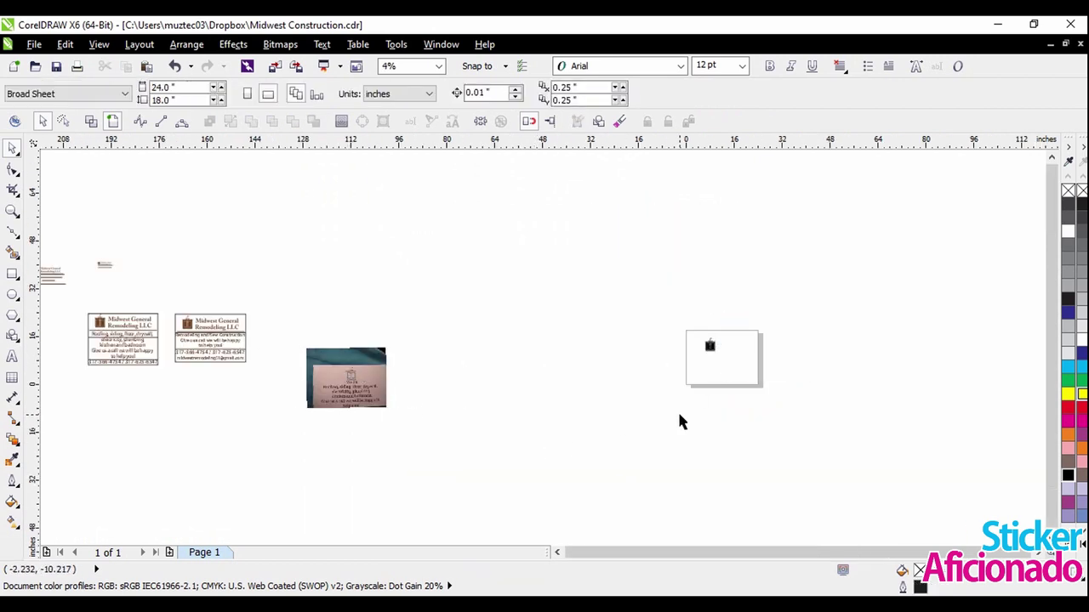
{"action": "scroll", "coordinate": [724, 368], "scroll_direction": "up", "scroll_amount": 3}
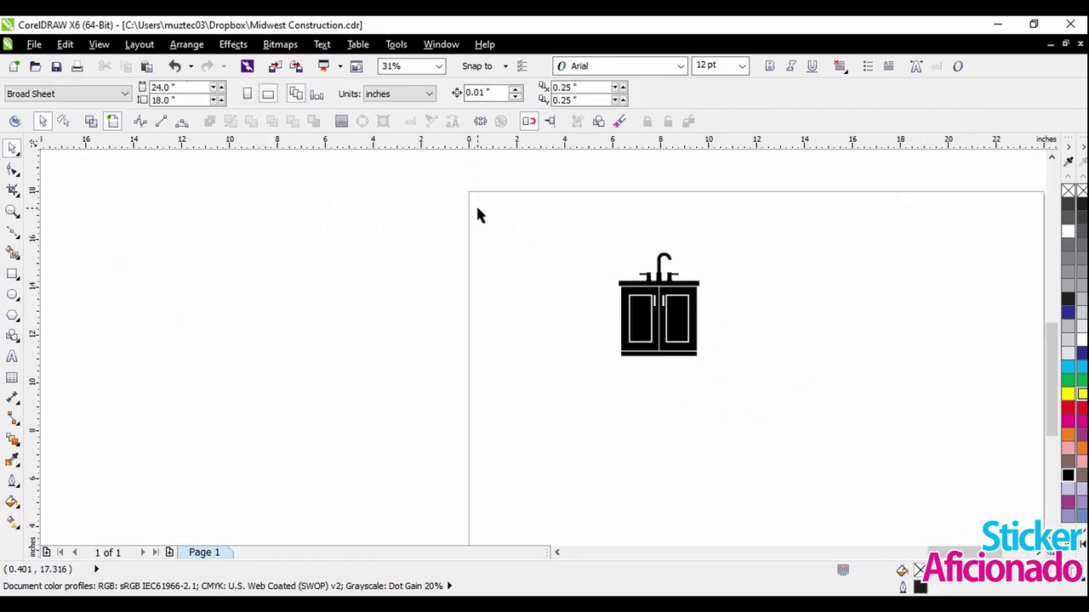
{"action": "scroll", "coordinate": [498, 212], "scroll_direction": "down", "scroll_amount": 1}
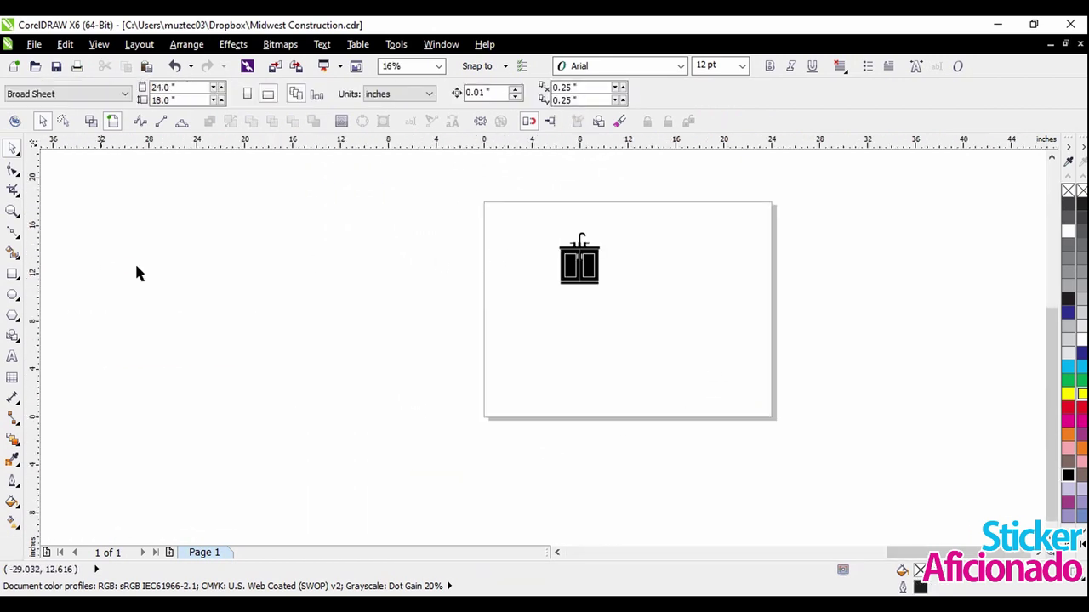
Draw a rectangle about 13.1 by 7.8 inches to the right of the icon, across the page's right edge.
{"action": "left_click", "coordinate": [14, 275]}
{"action": "mouse_move", "coordinate": [659, 241]}
{"action": "left_mouse_down"}
{"action": "mouse_move", "coordinate": [722, 315]}
{"action": "mouse_move", "coordinate": [816, 335]}
{"action": "left_mouse_up"}
{"action": "scroll", "coordinate": [813, 339], "scroll_direction": "up", "scroll_amount": 1}
{"action": "scroll", "coordinate": [749, 362], "scroll_direction": "down", "scroll_amount": 1}
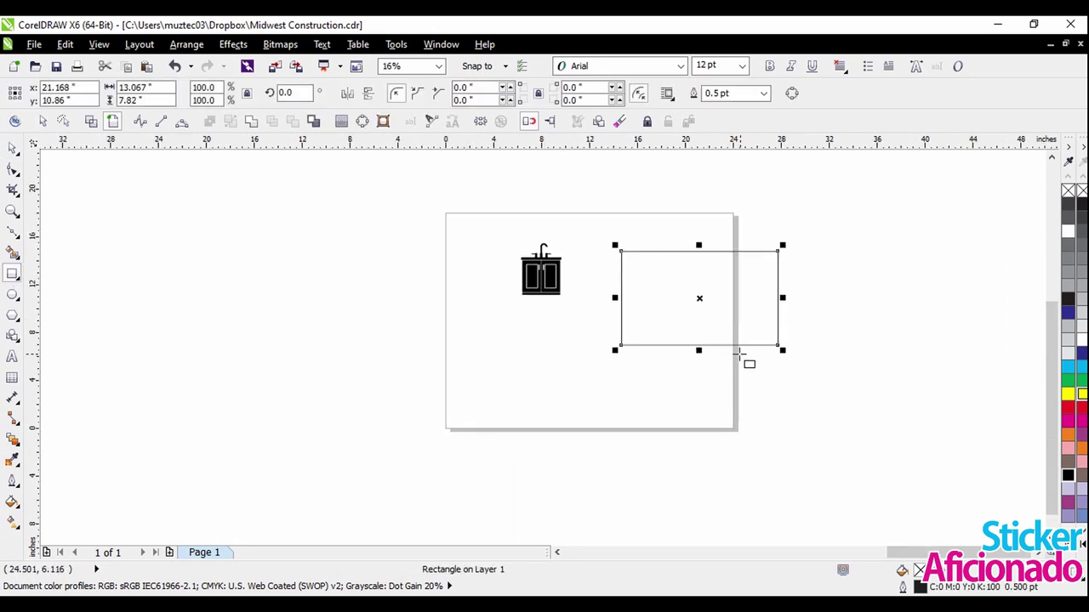
{"action": "scroll", "coordinate": [721, 311], "scroll_direction": "up", "scroll_amount": 1}
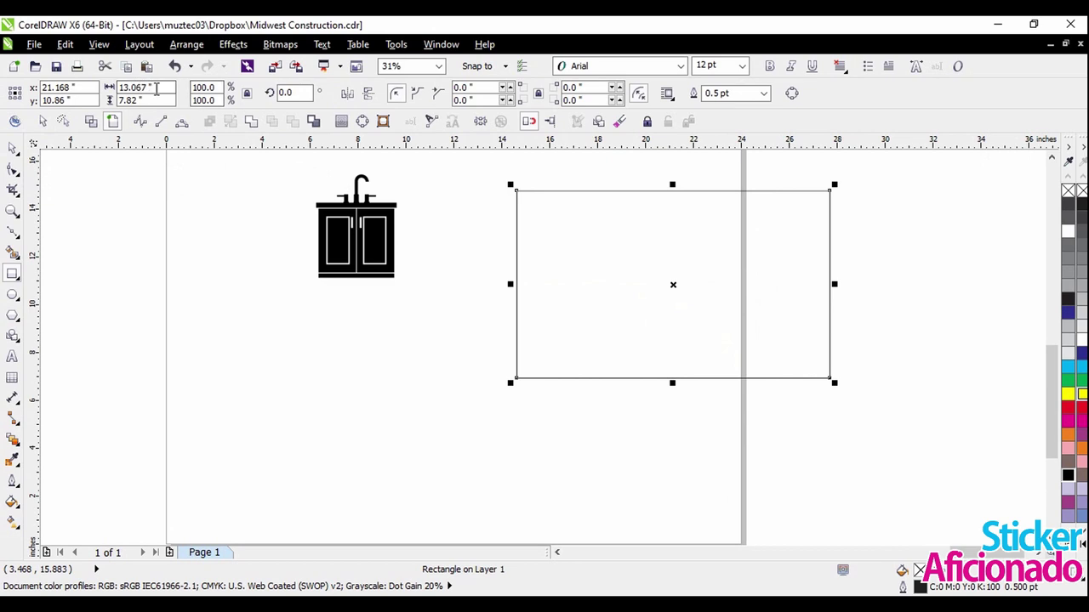
Enter a width of 24 and a height of 18 inches for the rectangle, keeping its proportions locked.
{"action": "left_click", "coordinate": [13, 151]}
{"action": "left_click", "coordinate": [179, 194]}
{"action": "left_click", "coordinate": [736, 304]}
{"action": "double_click", "coordinate": [141, 88]}
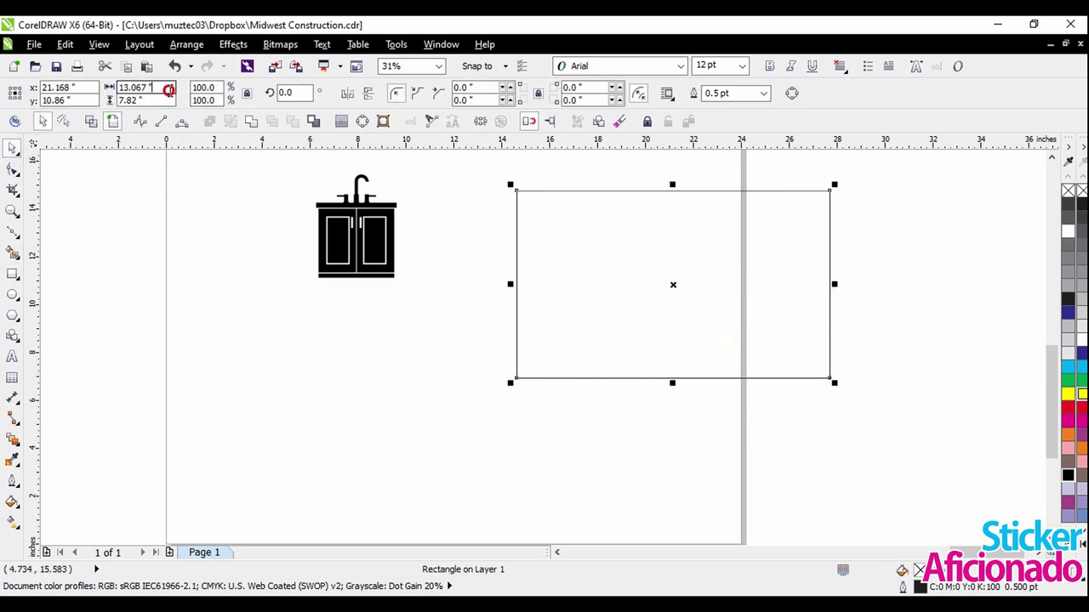
{"action": "type", "text": "24"}
{"action": "key", "text": "Tab"}
{"action": "type", "text": "18"}
{"action": "key", "text": "Return"}
{"action": "scroll", "coordinate": [587, 282], "scroll_direction": "down", "scroll_amount": 2}
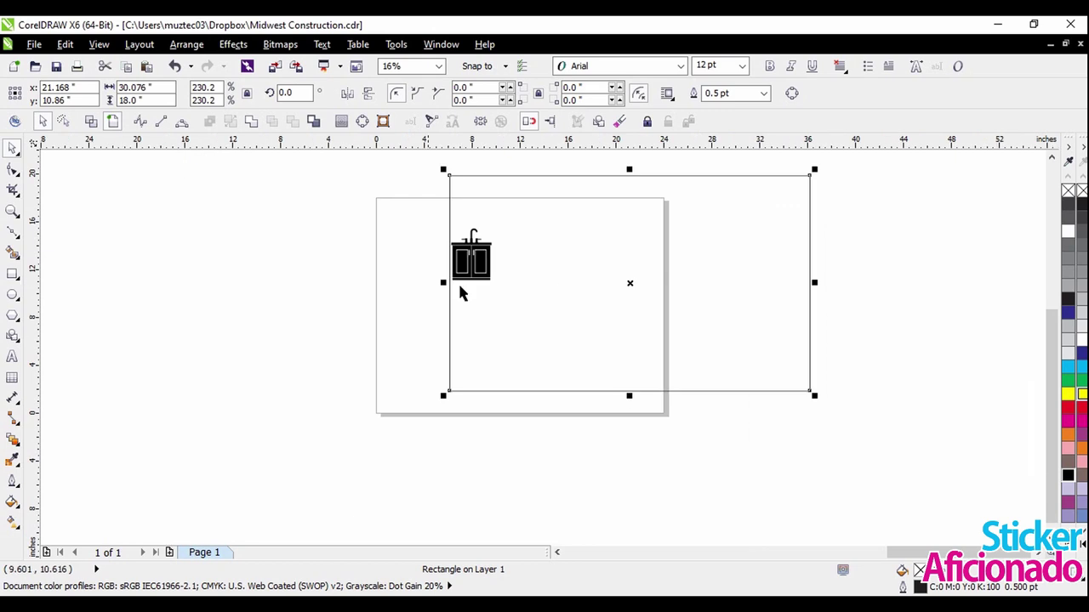
Select all parts of the sink cabinet icon and move them inside the rectangle, near the middle of its upper edge.
{"action": "left_click", "coordinate": [393, 233]}
{"action": "left_click_drag", "start_coordinate": [399, 210], "coordinate": [577, 312]}
{"action": "left_click_drag", "start_coordinate": [482, 269], "coordinate": [664, 223]}
{"action": "scroll", "coordinate": [664, 221], "scroll_direction": "down", "scroll_amount": 1}
{"action": "left_click", "coordinate": [873, 248]}
{"action": "scroll", "coordinate": [661, 221], "scroll_direction": "up", "scroll_amount": 1}
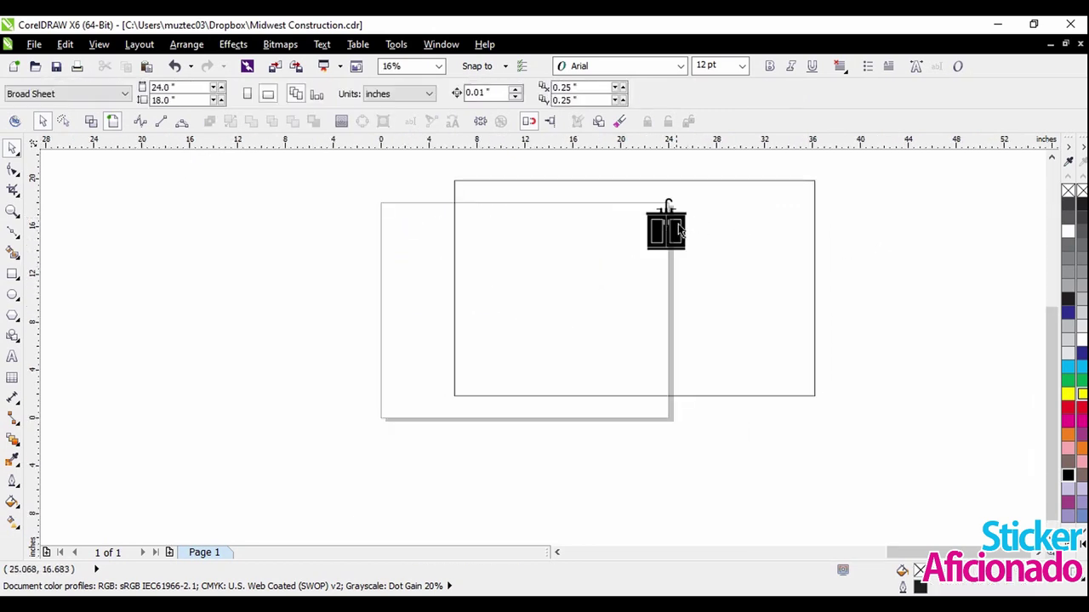
Examine the two finished sign layouts that use the brown cabinet icon.
{"action": "scroll", "coordinate": [727, 247], "scroll_direction": "down", "scroll_amount": 1}
{"action": "scroll", "coordinate": [765, 252], "scroll_direction": "down", "scroll_amount": 2}
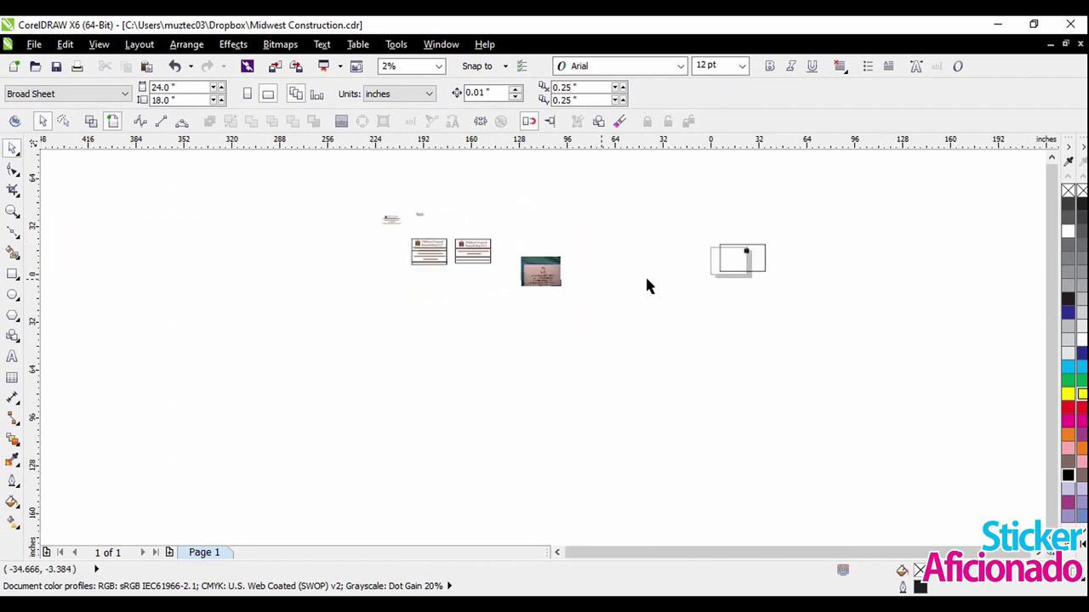
{"action": "scroll", "coordinate": [417, 247], "scroll_direction": "up", "scroll_amount": 1}
{"action": "scroll", "coordinate": [466, 299], "scroll_direction": "up", "scroll_amount": 2}
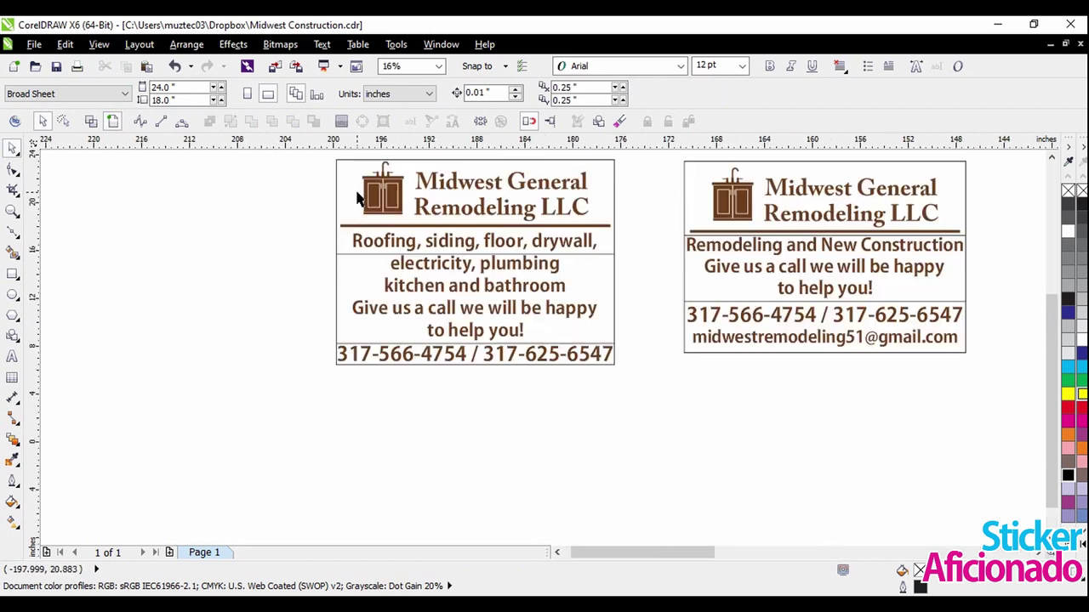
Examine the cabinet icon, company name and divider line at the head of the sign that lists roofing and siding.
{"action": "scroll", "coordinate": [398, 200], "scroll_direction": "up", "scroll_amount": 1}
{"action": "scroll", "coordinate": [531, 240], "scroll_direction": "down", "scroll_amount": 1}
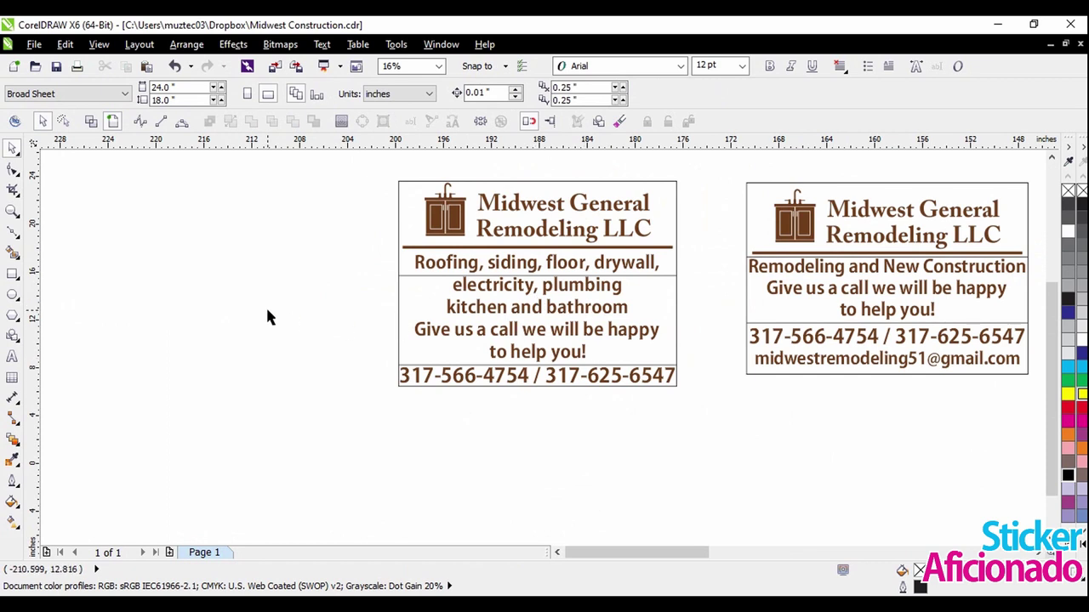
{"action": "scroll", "coordinate": [357, 289], "scroll_direction": "up", "scroll_amount": 1}
{"action": "scroll", "coordinate": [468, 340], "scroll_direction": "down", "scroll_amount": 1}
{"action": "scroll", "coordinate": [474, 272], "scroll_direction": "up", "scroll_amount": 1}
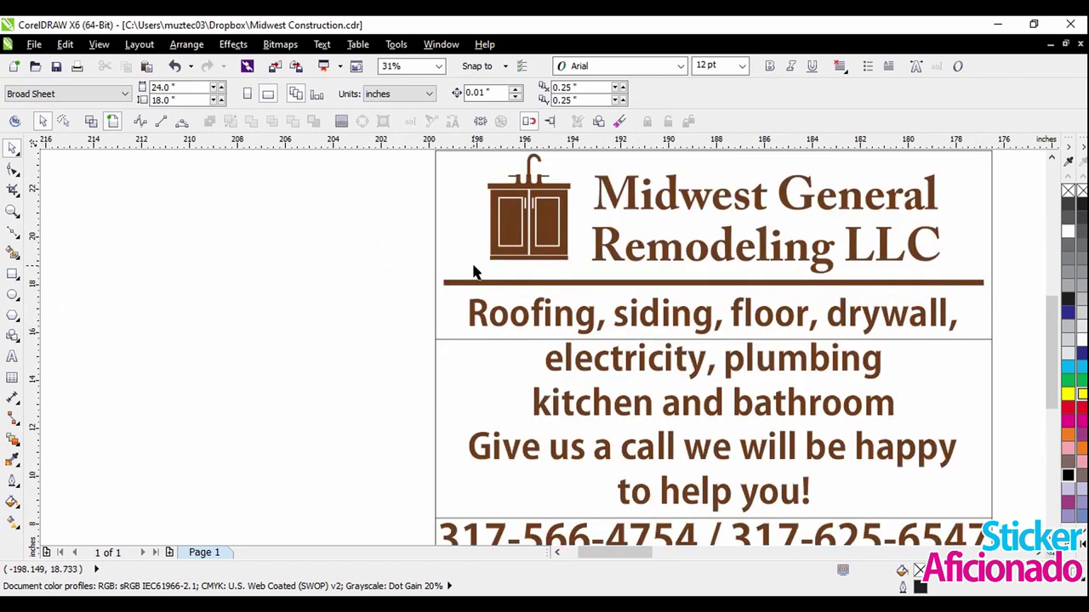
{"action": "scroll", "coordinate": [473, 272], "scroll_direction": "down", "scroll_amount": 1}
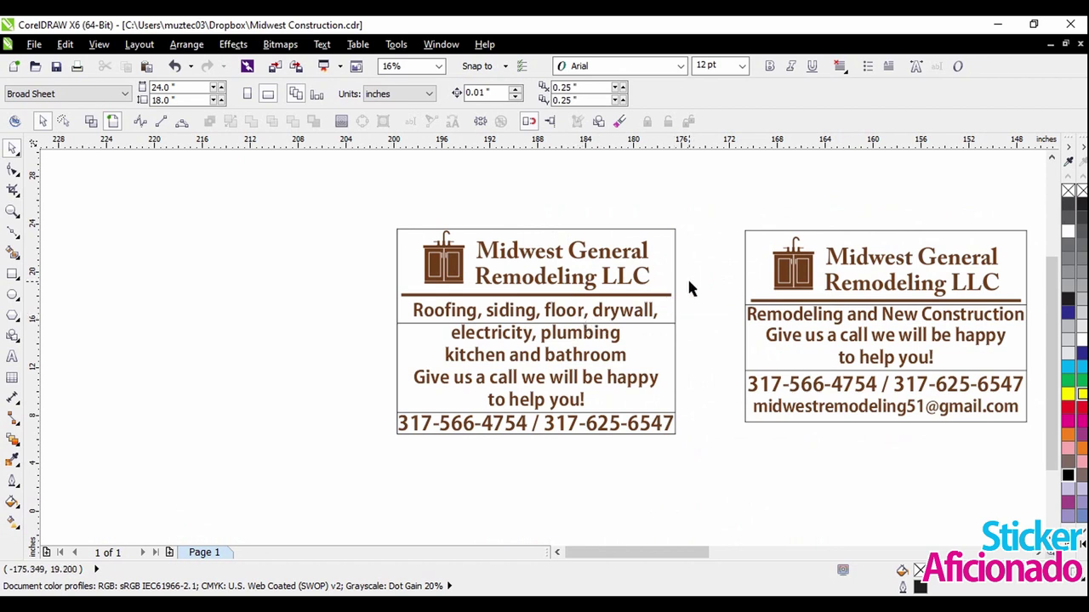
Examine the service list, call-to-action text and phone number line of the roofing and siding sign up close.
{"action": "left_click_drag", "start_coordinate": [343, 185], "coordinate": [721, 499]}
{"action": "left_click", "coordinate": [720, 497]}
{"action": "scroll", "coordinate": [751, 377], "scroll_direction": "up", "scroll_amount": 4}
{"action": "scroll", "coordinate": [618, 381], "scroll_direction": "down", "scroll_amount": 2}
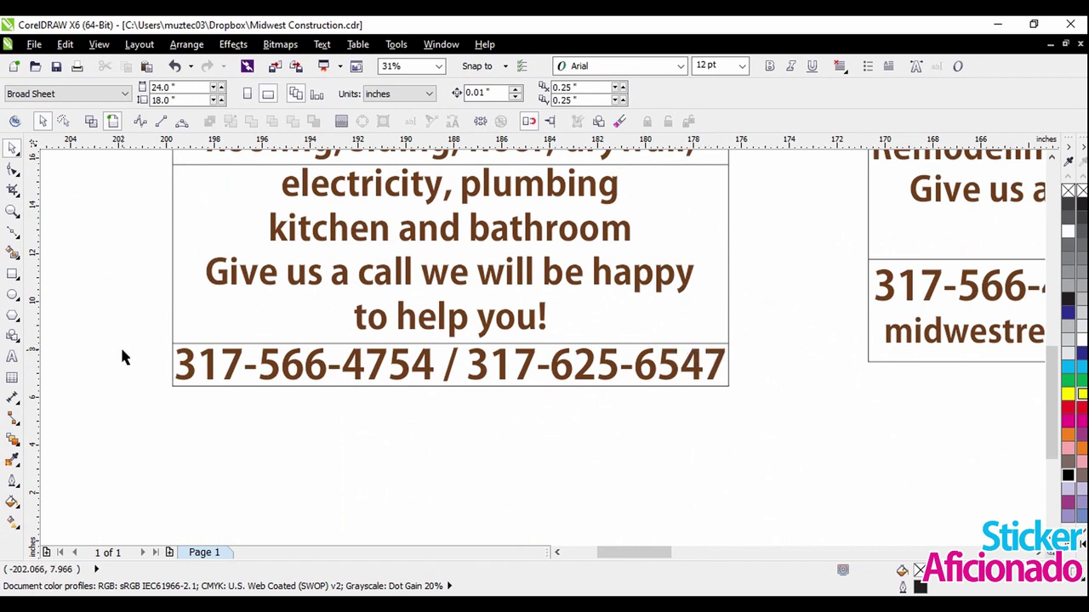
{"action": "scroll", "coordinate": [630, 395], "scroll_direction": "down", "scroll_amount": 2}
{"action": "scroll", "coordinate": [451, 417], "scroll_direction": "up", "scroll_amount": 2}
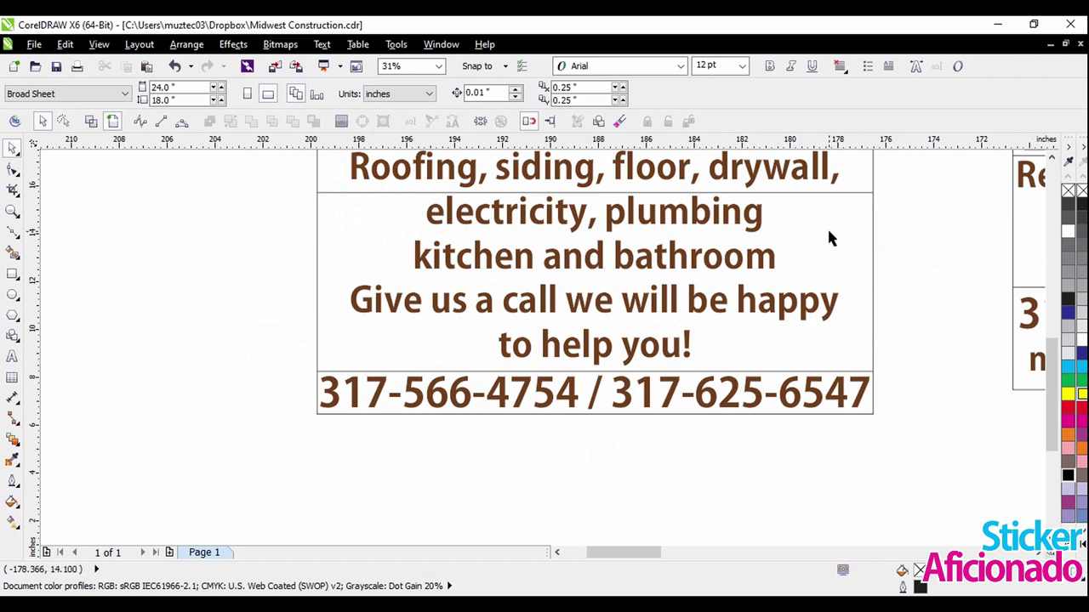
{"action": "scroll", "coordinate": [500, 311], "scroll_direction": "down", "scroll_amount": 2}
{"action": "scroll", "coordinate": [451, 219], "scroll_direction": "up", "scroll_amount": 2}
{"action": "scroll", "coordinate": [431, 228], "scroll_direction": "down", "scroll_amount": 2}
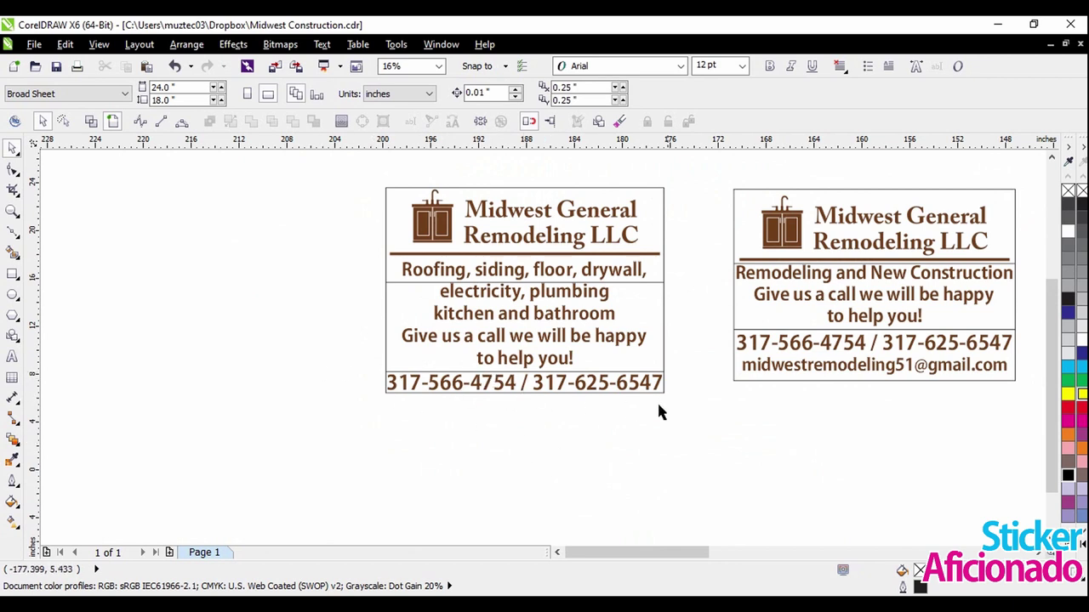
Inspect the outer border rectangles of both sign layouts and compare the designs with the original business card photo.
{"action": "scroll", "coordinate": [417, 398], "scroll_direction": "down", "scroll_amount": 2}
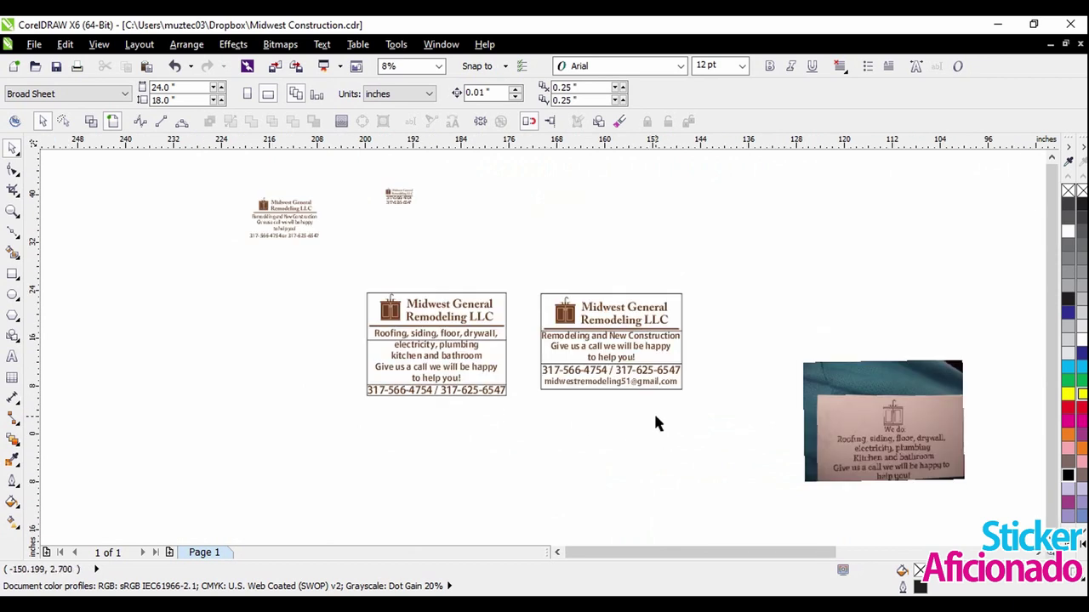
{"action": "scroll", "coordinate": [629, 405], "scroll_direction": "up", "scroll_amount": 2}
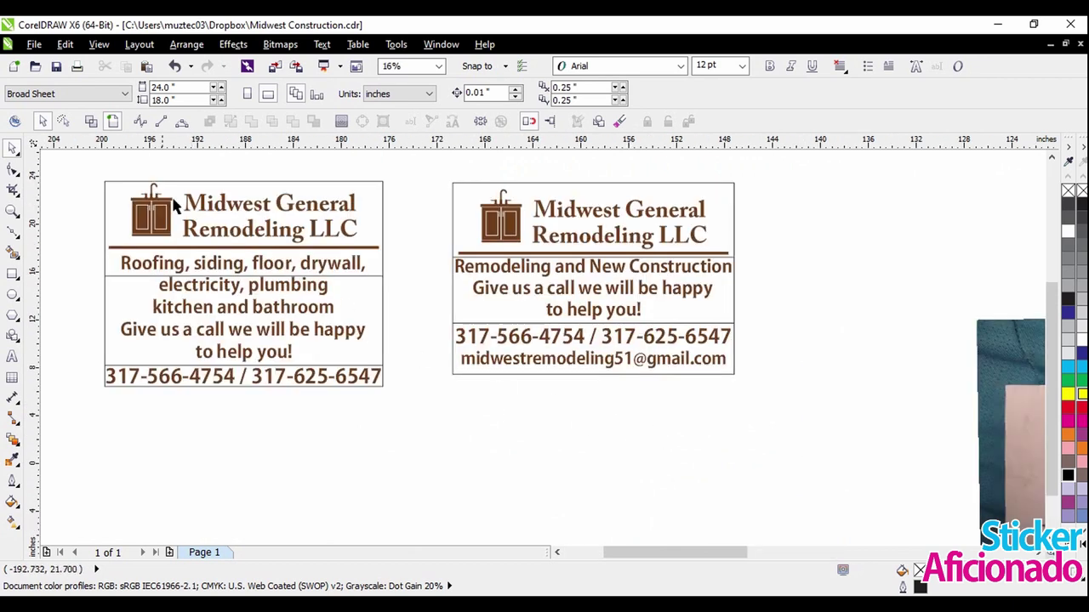
{"action": "left_click", "coordinate": [122, 196]}
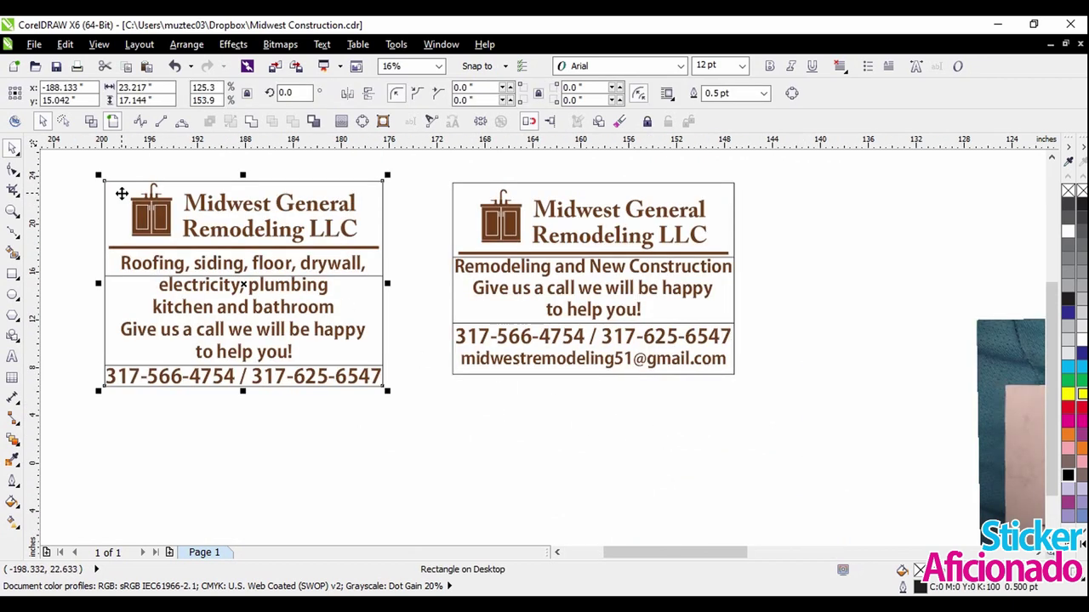
{"action": "left_click", "coordinate": [573, 434]}
{"action": "left_click", "coordinate": [466, 198]}
{"action": "left_click", "coordinate": [569, 444]}
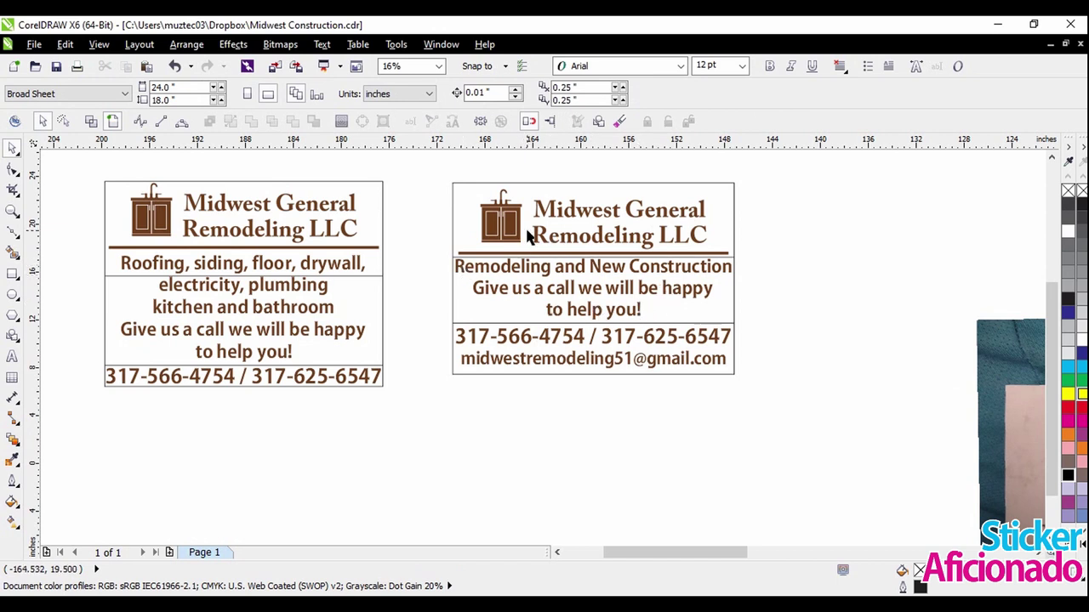
{"action": "scroll", "coordinate": [485, 238], "scroll_direction": "down", "scroll_amount": 2}
{"action": "scroll", "coordinate": [800, 320], "scroll_direction": "up", "scroll_amount": 4}
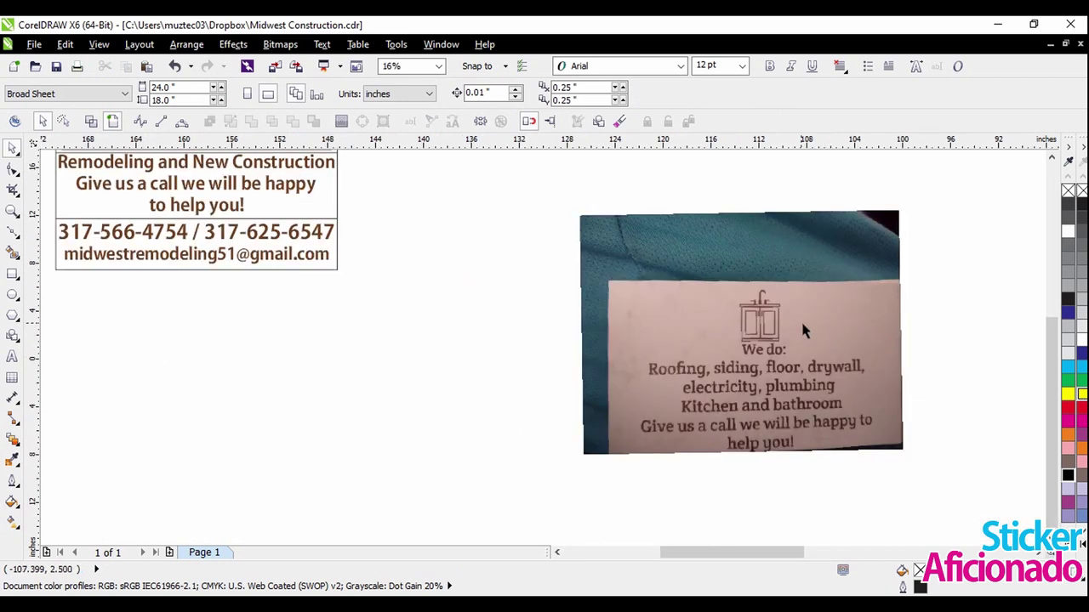